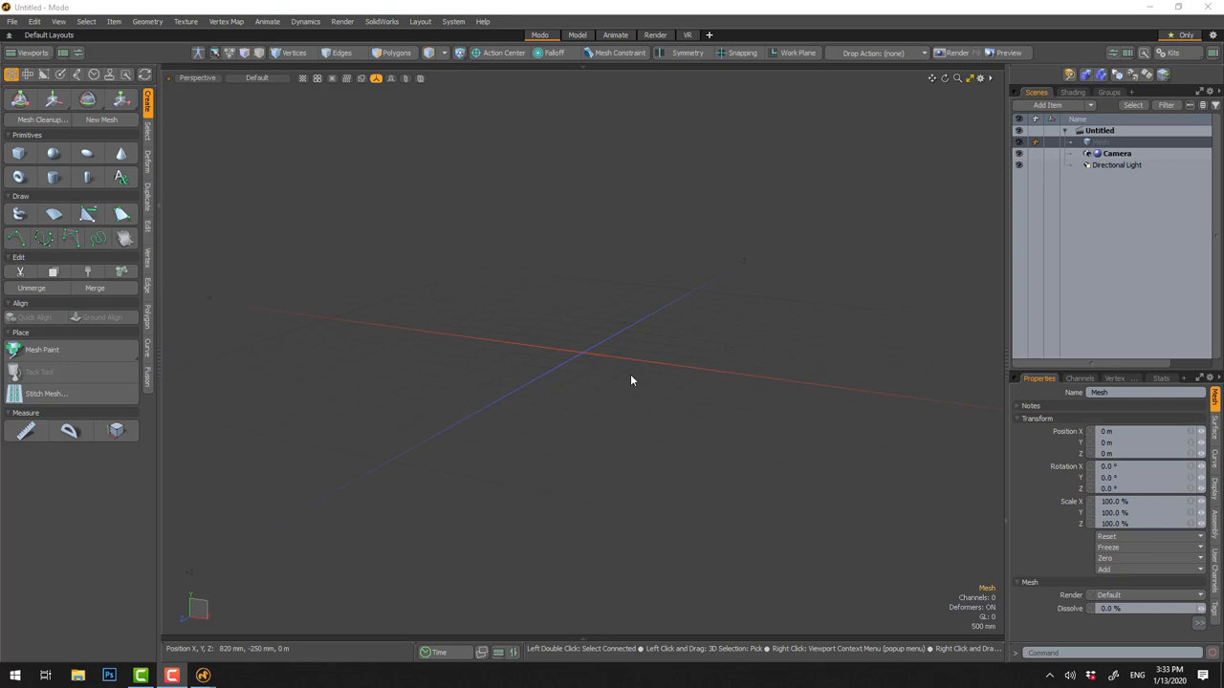
Lower and then mute the computer's sound volume before starting
{"action": "key", "text": "XF86AudioLowerVolume"}
{"action": "key", "text": "XF86AudioLowerVolume"}
{"action": "key", "text": "XF86AudioLowerVolume"}
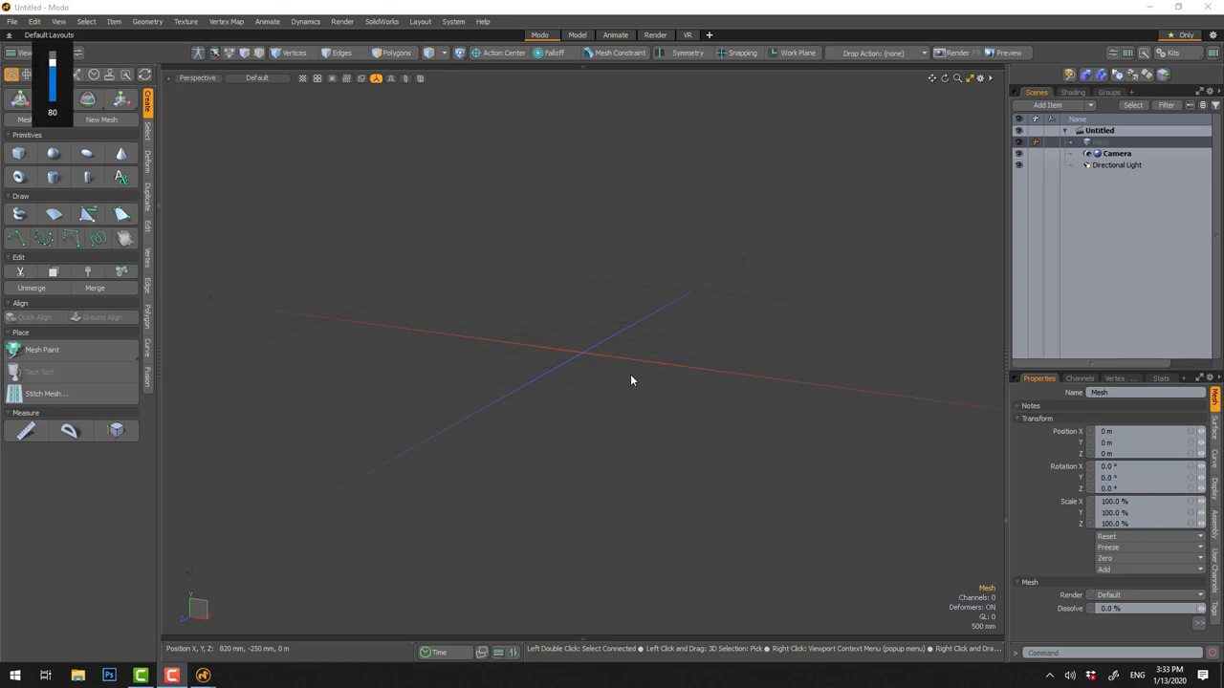
{"action": "key", "text": "XF86AudioMute"}
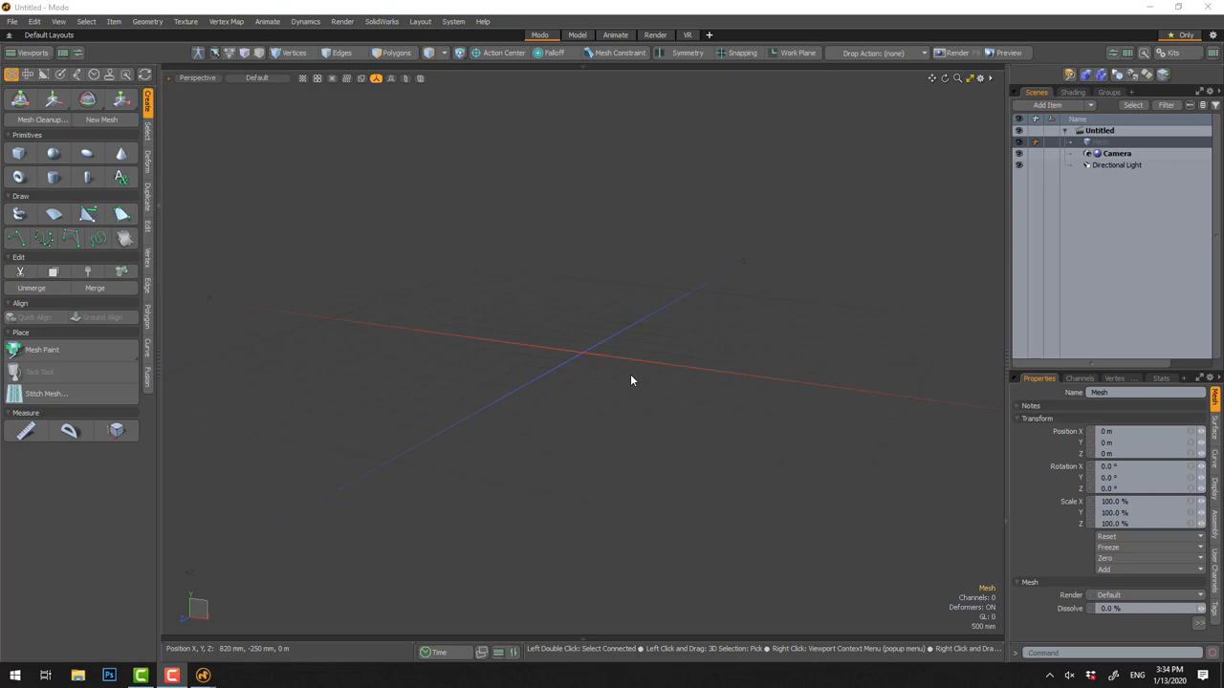
Browse the Glass presets under Assets > Materials in the Presets browser (F6), then close it
{"action": "key", "text": "F6"}
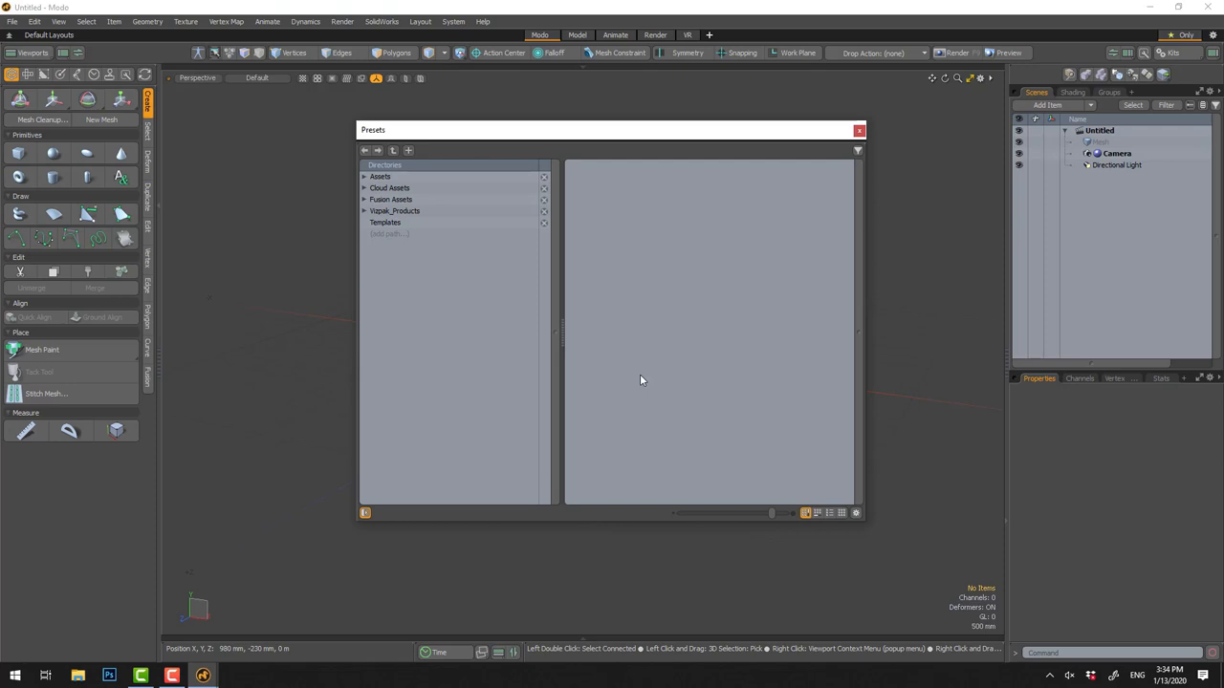
{"action": "left_click", "coordinate": [364, 177]}
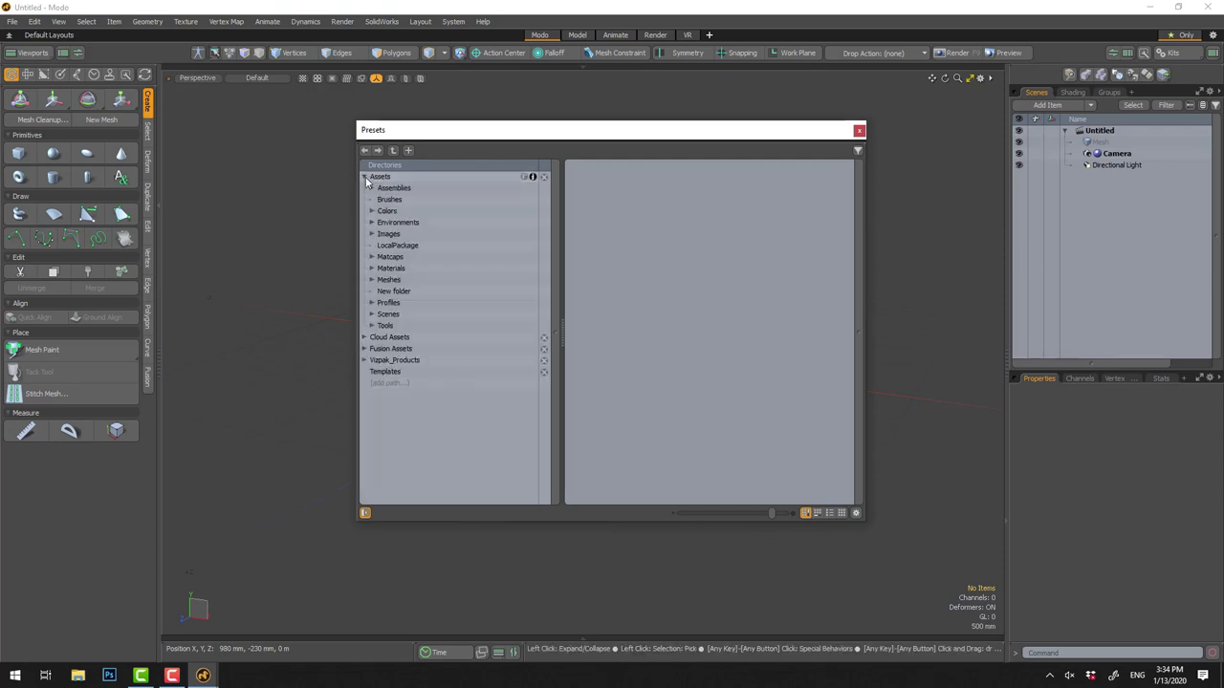
{"action": "left_click", "coordinate": [372, 268]}
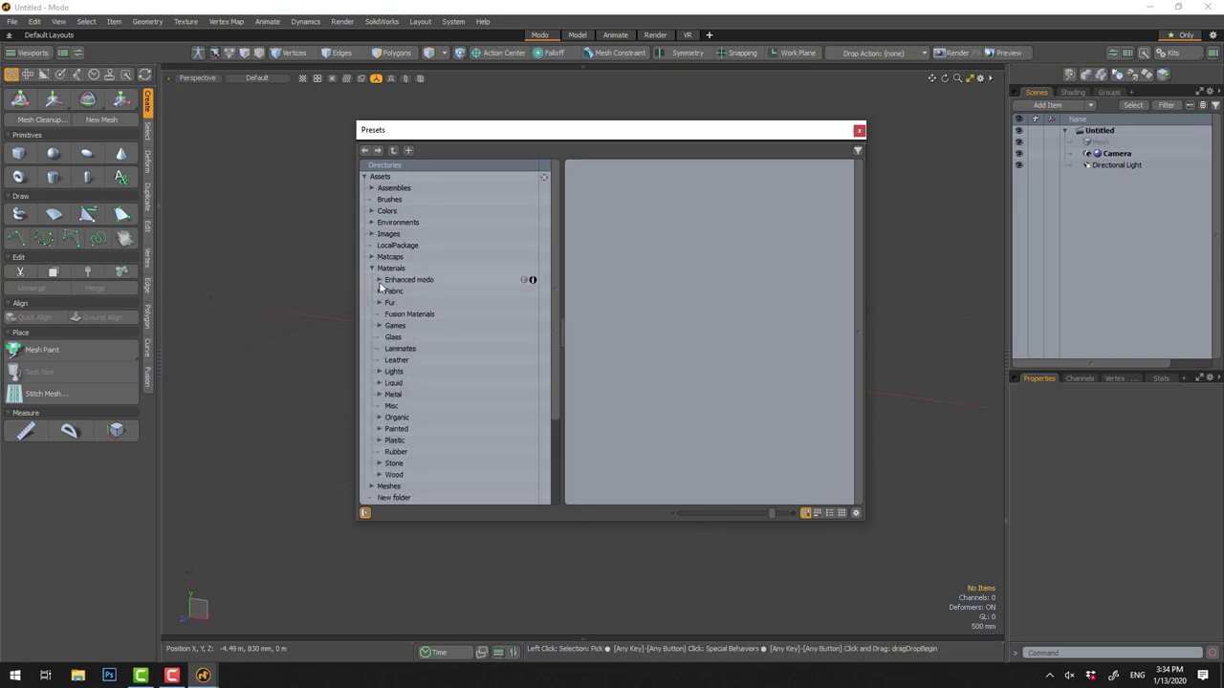
{"action": "left_click", "coordinate": [393, 336]}
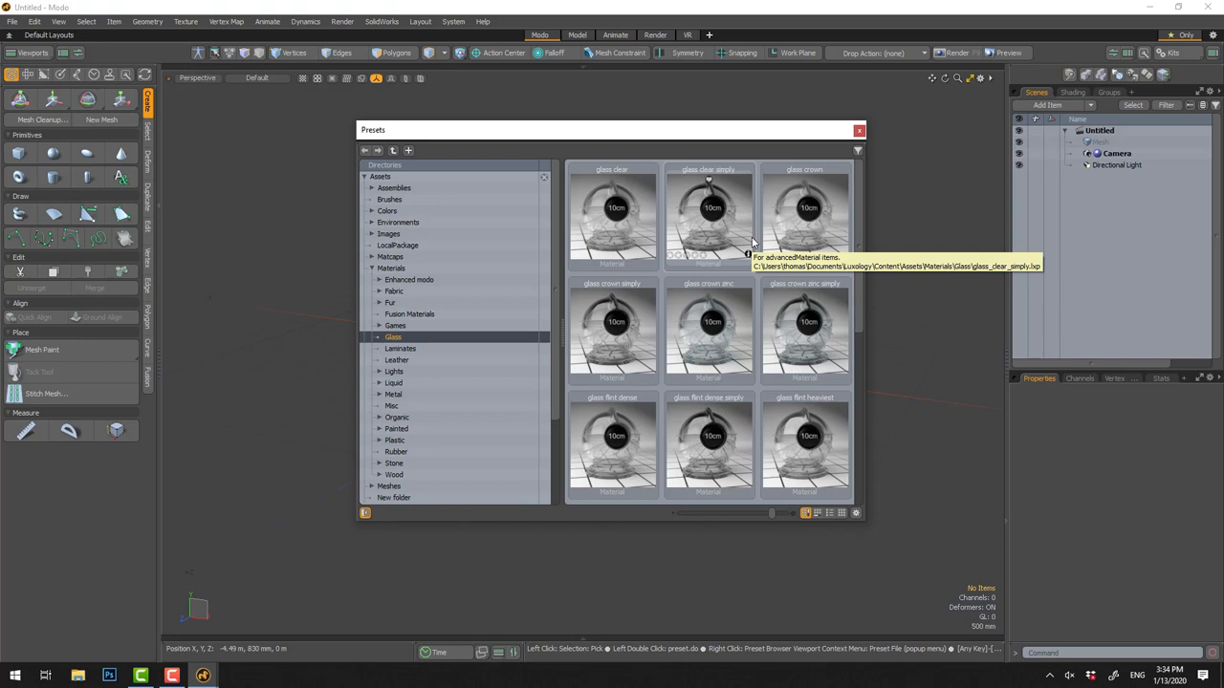
{"action": "left_click", "coordinate": [858, 130]}
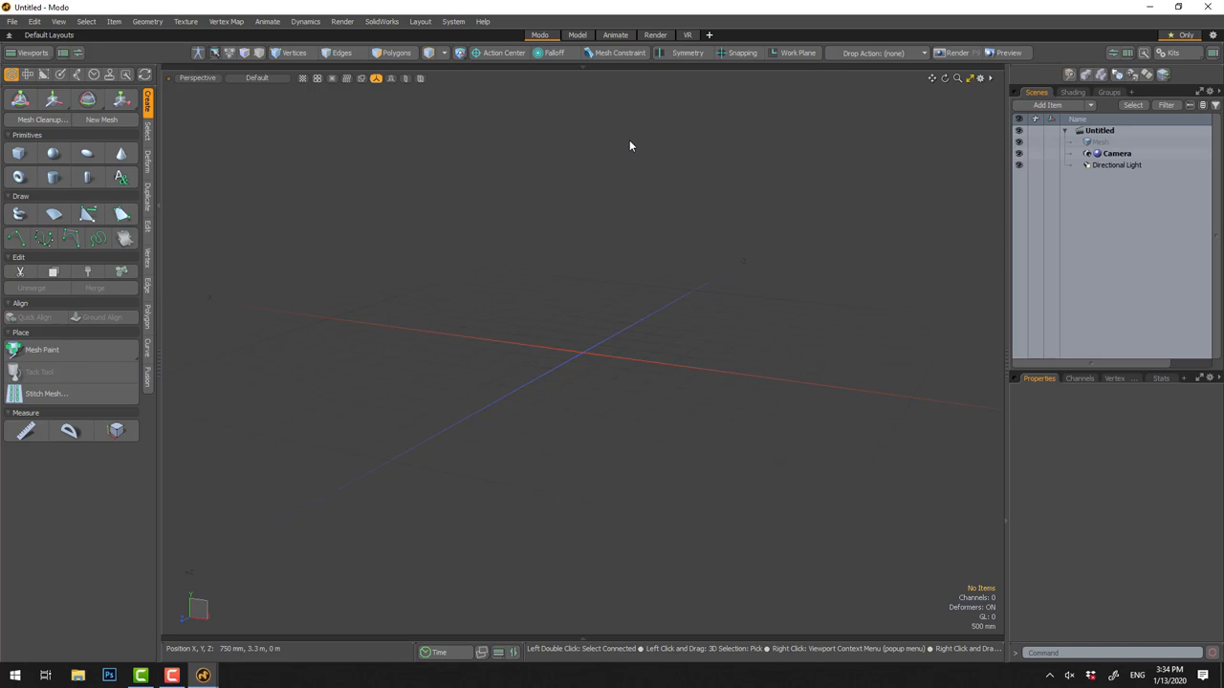
{"action": "left_click", "coordinate": [455, 21]}
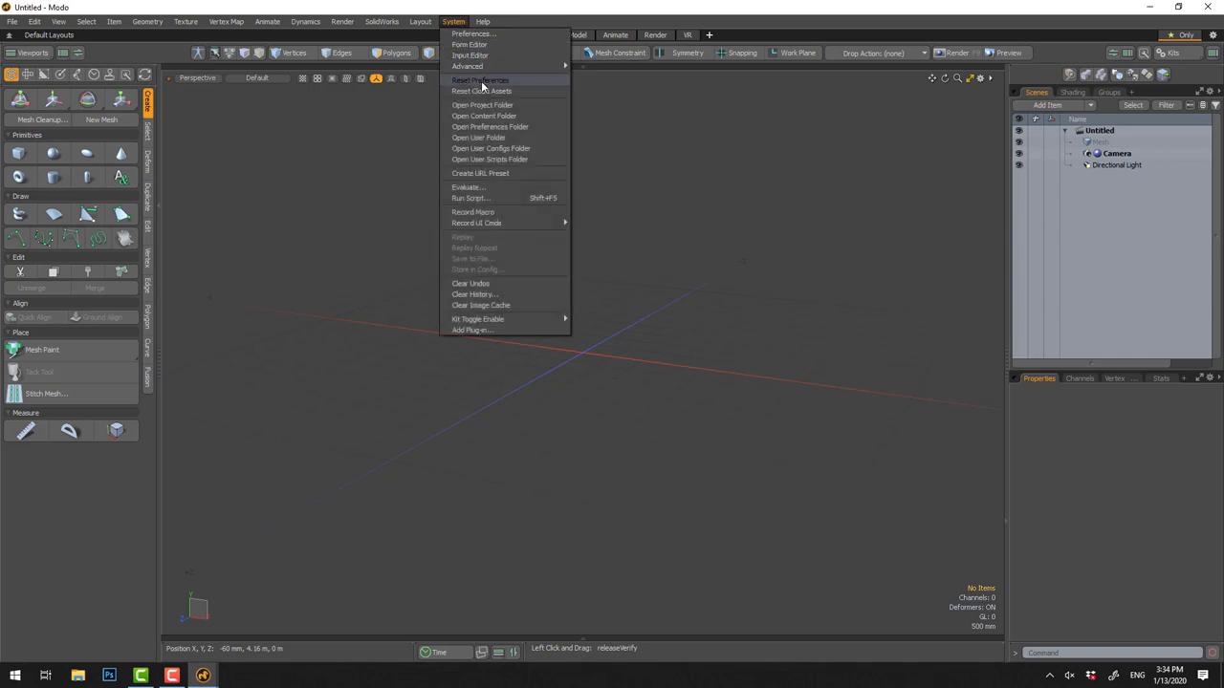
{"action": "mouse_move", "coordinate": [453, 21]}
{"action": "left_click", "coordinate": [481, 80]}
{"action": "left_click", "coordinate": [114, 21]}
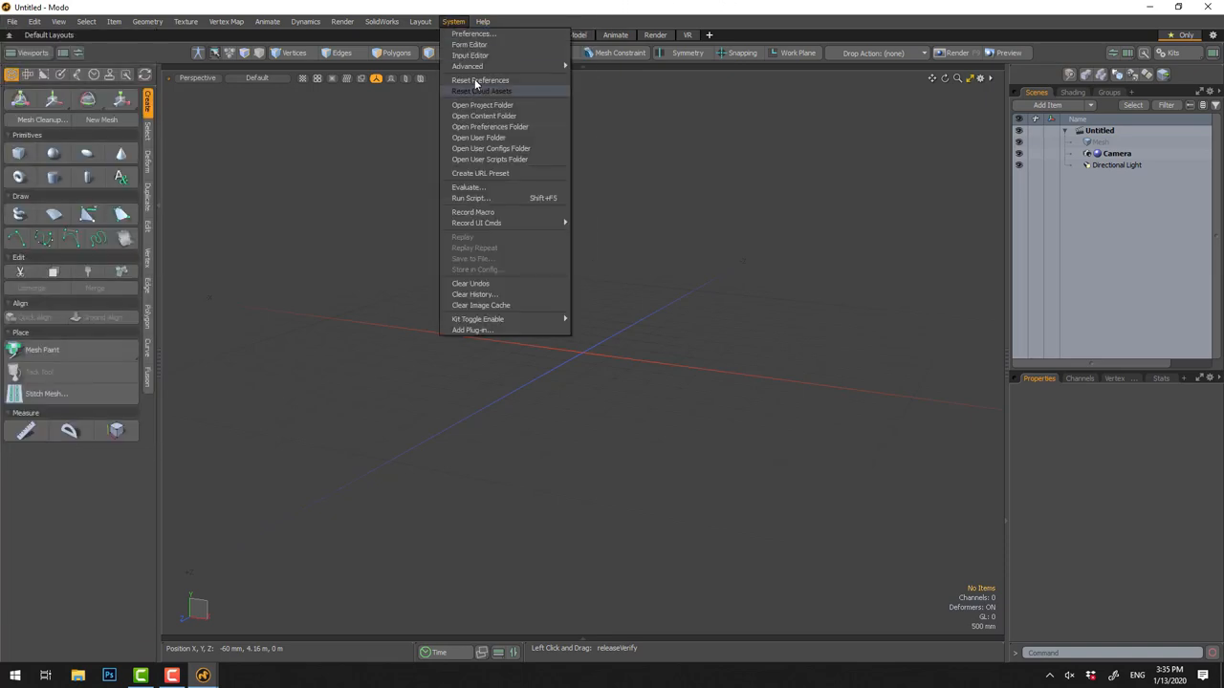
{"action": "left_click", "coordinate": [475, 82]}
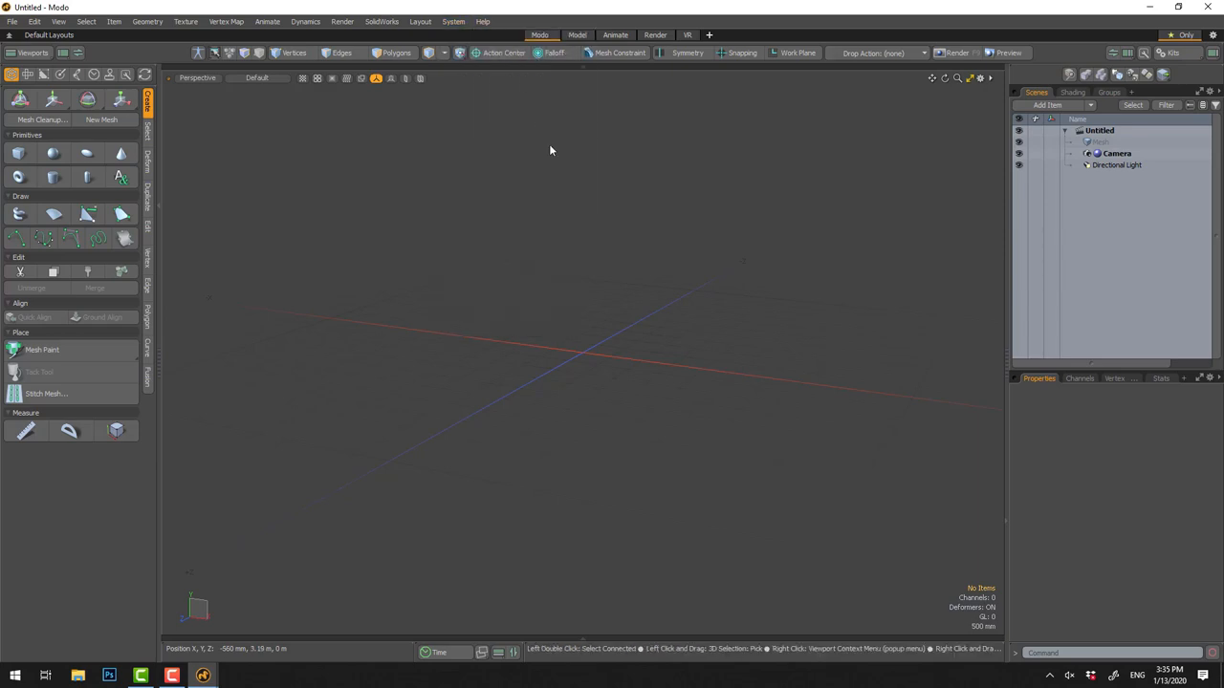
Switch to the Model layout, show all layout tabs, and orbit to look down on the grid
{"action": "left_click", "coordinate": [578, 35]}
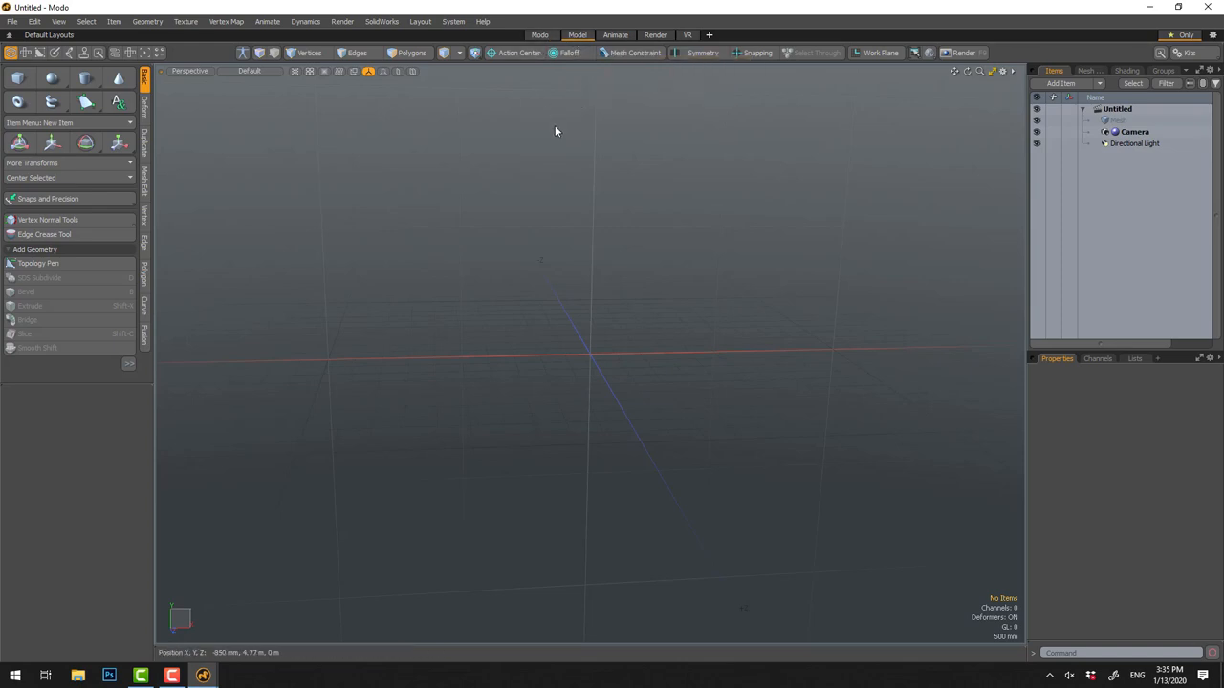
{"action": "left_click", "coordinate": [1182, 34]}
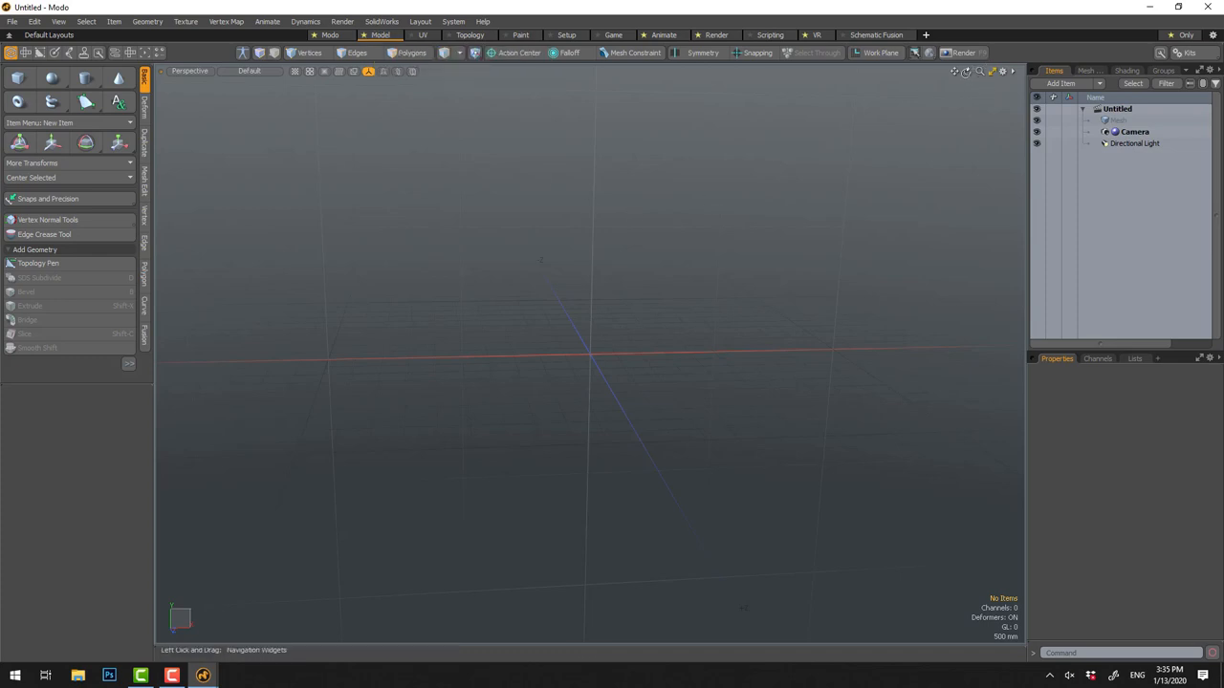
{"action": "left_click_drag", "start_coordinate": [967, 72], "coordinate": [936, 105]}
{"action": "key", "text": "KP_2"}
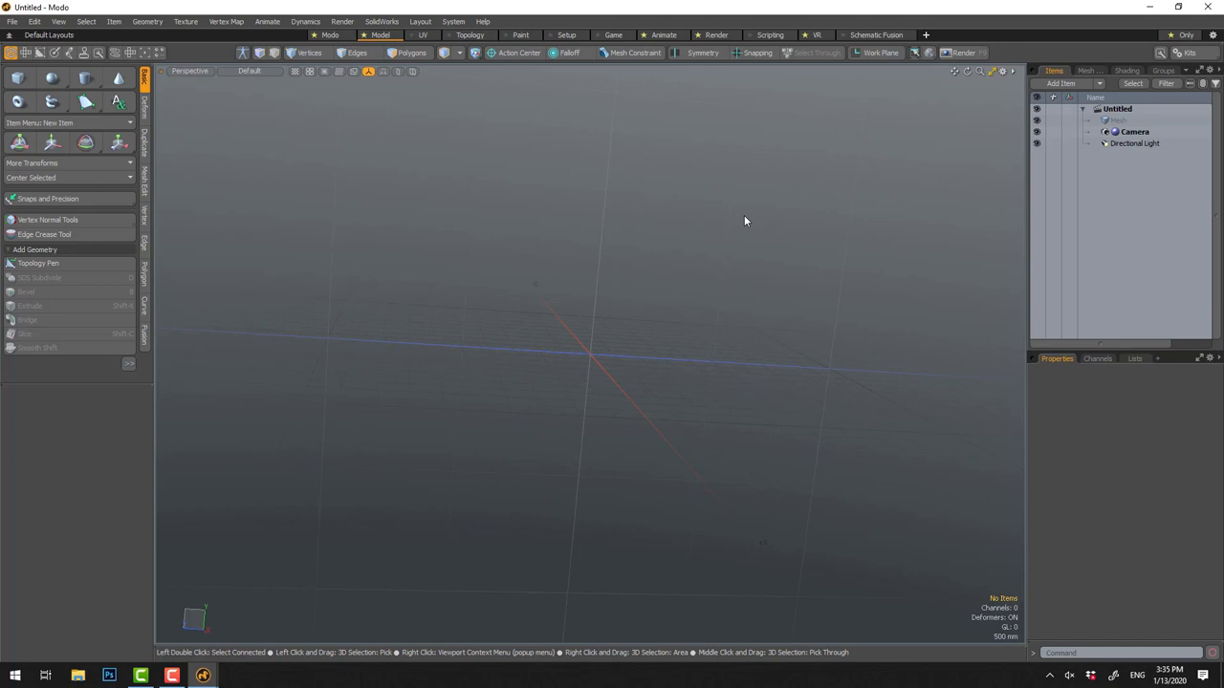
Set Trackball Rotation to No in the 3D Viewport Properties and dismiss the settings
{"action": "left_click", "coordinate": [1003, 74]}
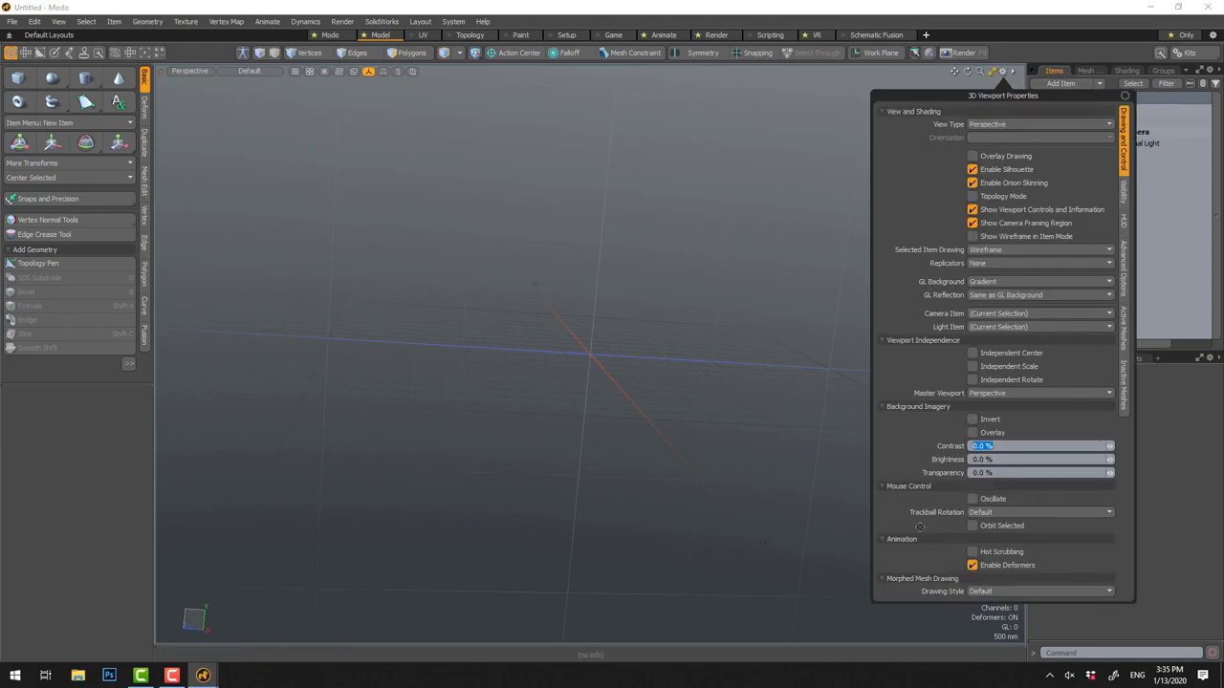
{"action": "left_click", "coordinate": [975, 513]}
{"action": "left_click", "coordinate": [976, 500]}
{"action": "left_click", "coordinate": [775, 6]}
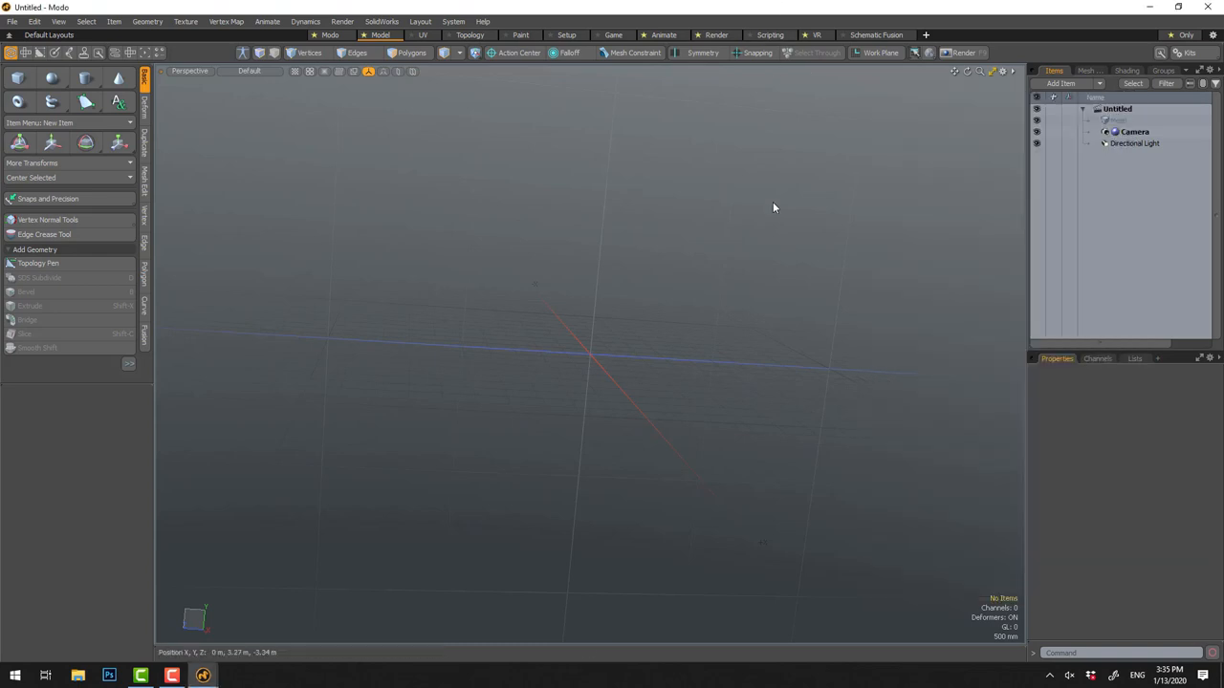
Add a cube primitive, duplicate it and move the copy about 2 m along Z
{"action": "right_click", "coordinate": [571, 221]}
{"action": "mouse_move", "coordinate": [531, 323]}
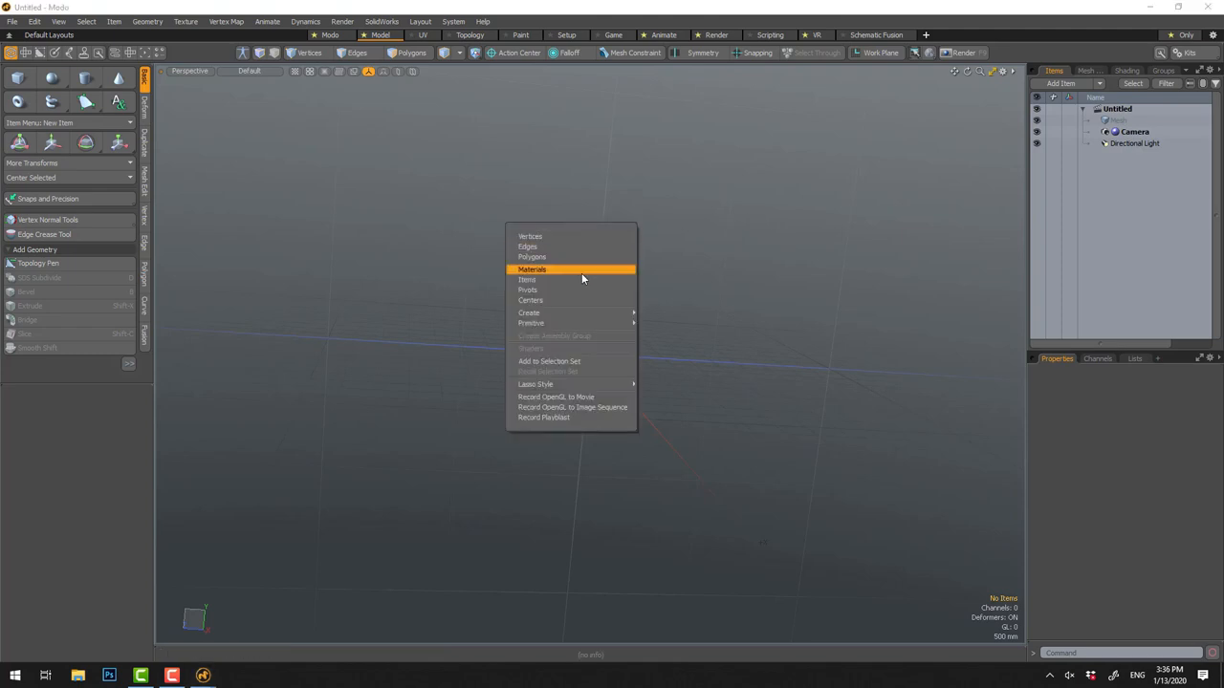
{"action": "left_click", "coordinate": [656, 324]}
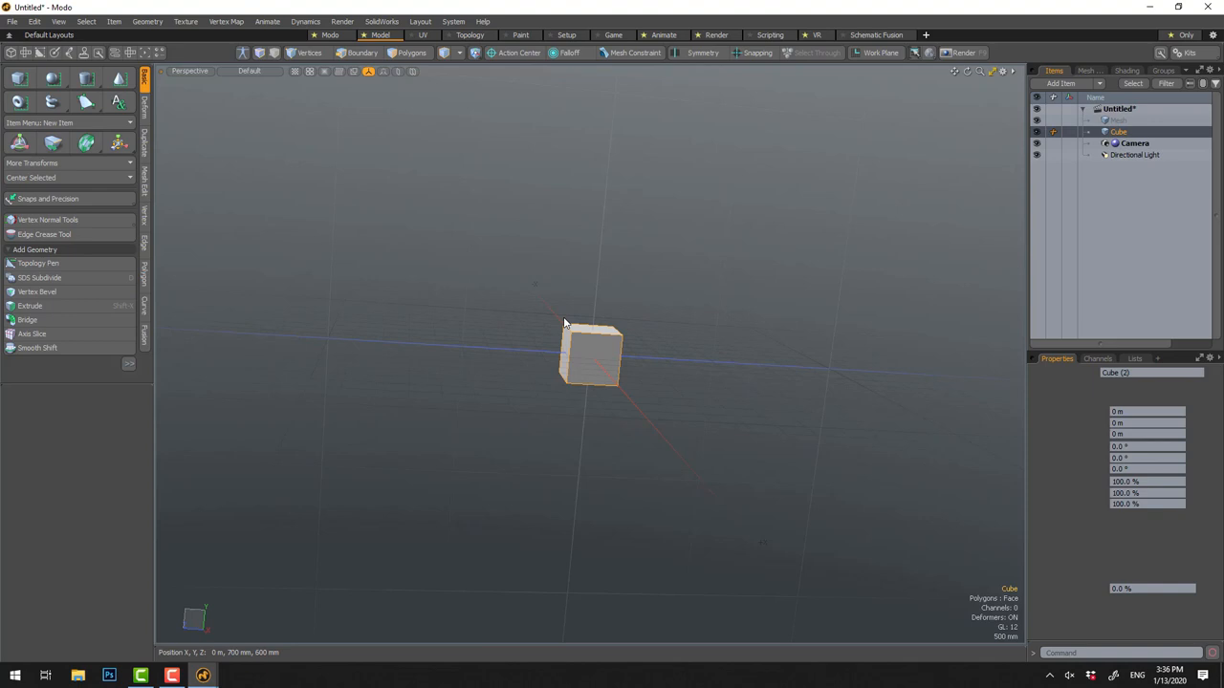
{"action": "key", "text": "ctrl+d"}
{"action": "left_click_drag", "start_coordinate": [540, 351], "coordinate": [425, 344]}
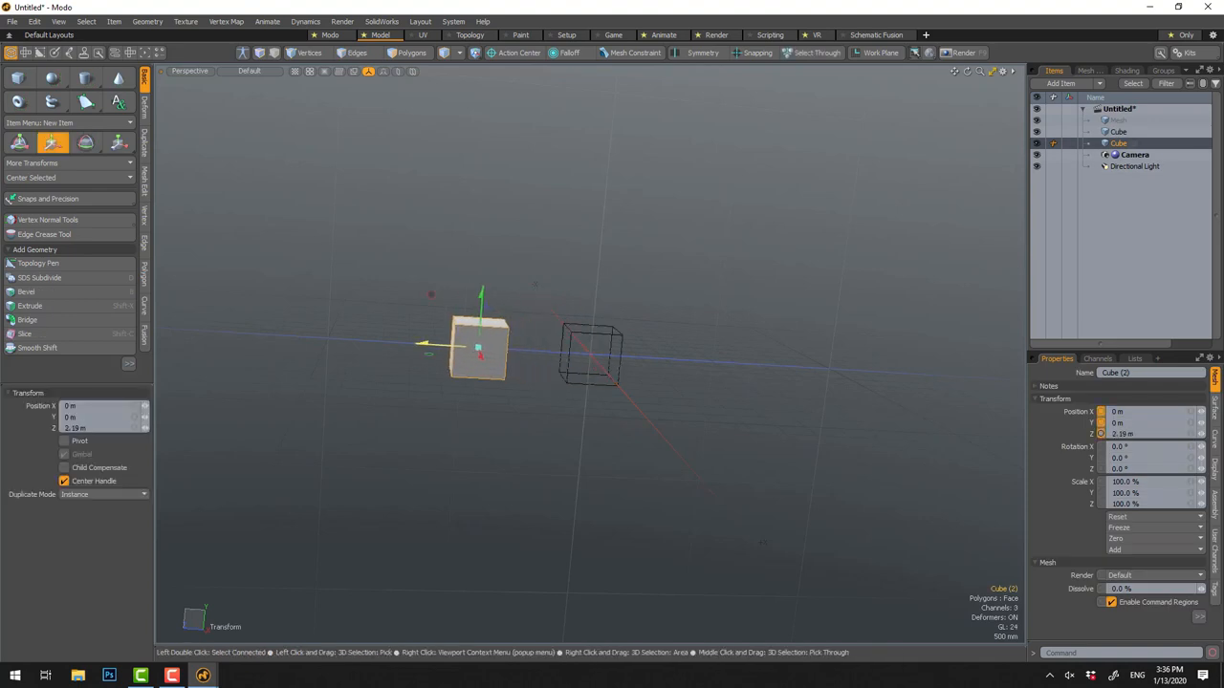
{"action": "key", "text": "space"}
{"action": "left_click", "coordinate": [588, 354]}
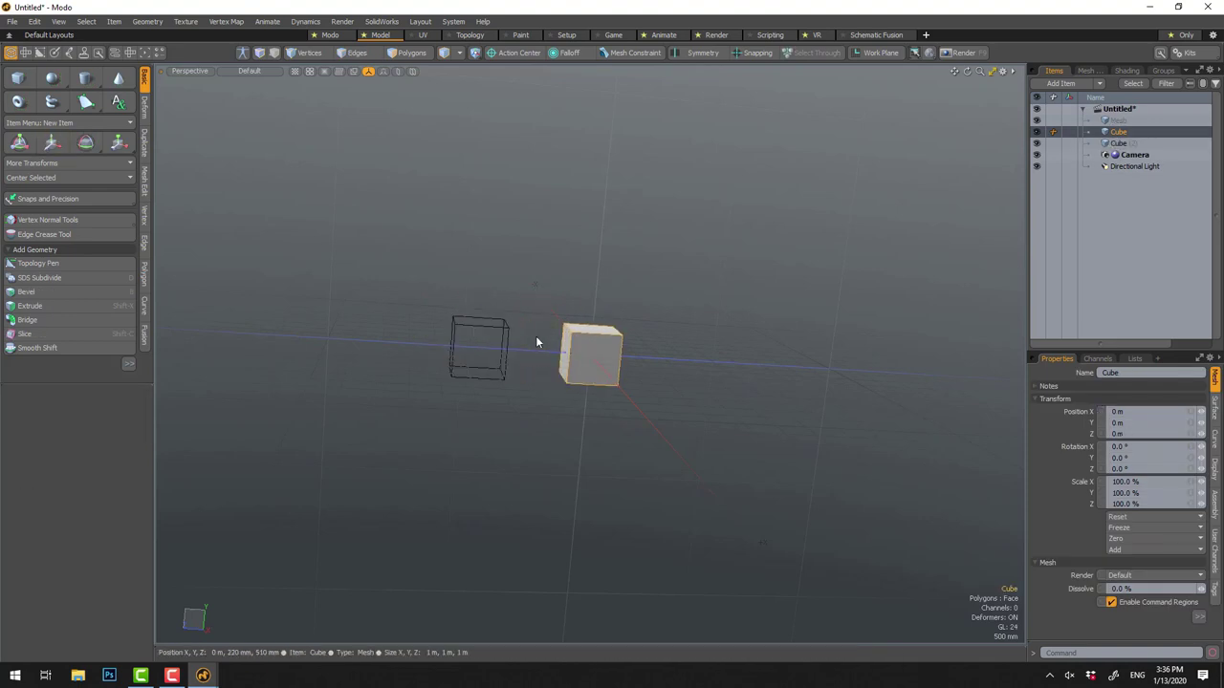
{"action": "left_click", "coordinate": [478, 344]}
{"action": "scroll", "coordinate": [536, 343], "scroll_direction": "up", "scroll_amount": 3}
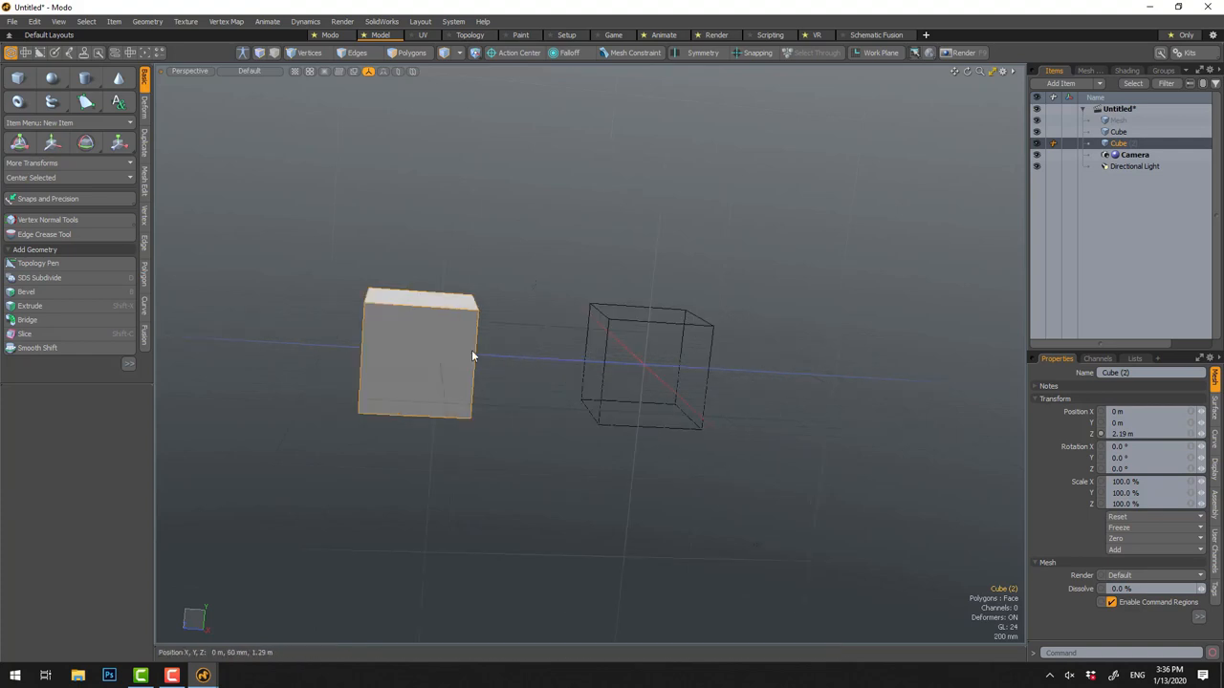
Make unselected meshes draw shaded instead of wireframe and check it on both cubes
{"action": "left_click", "coordinate": [417, 72]}
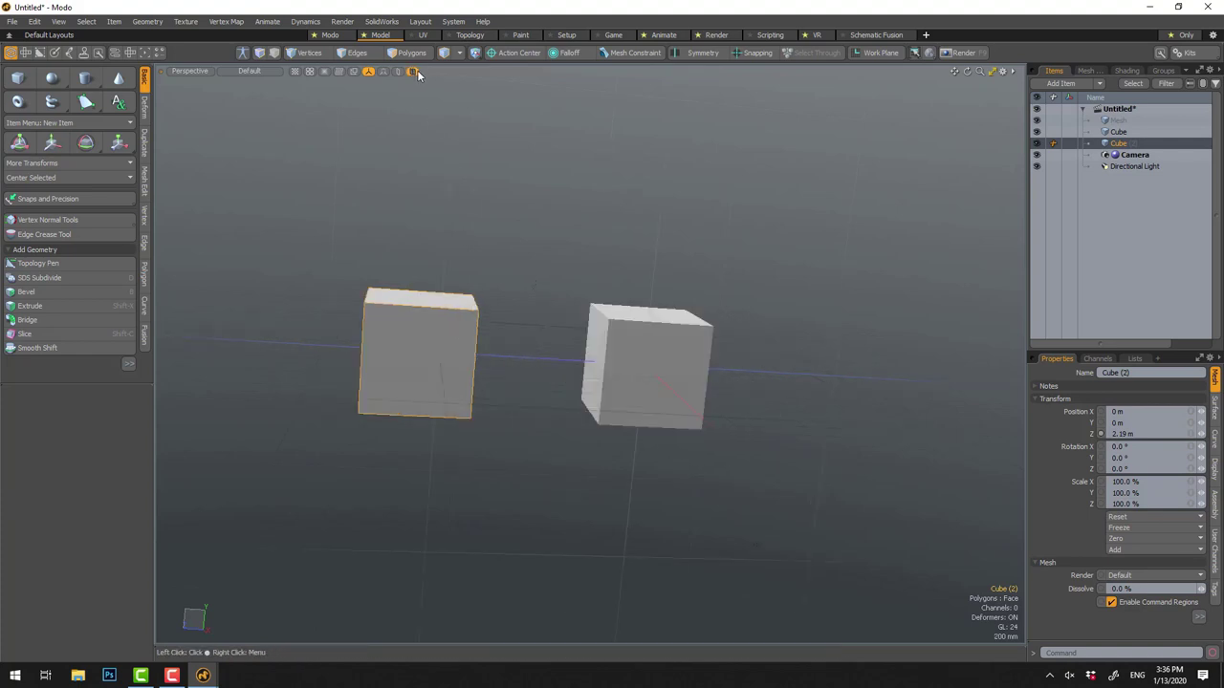
{"action": "left_click", "coordinate": [618, 361]}
{"action": "left_click", "coordinate": [551, 246]}
{"action": "left_click_drag", "start_coordinate": [813, 256], "coordinate": [761, 215], "text": "alt"}
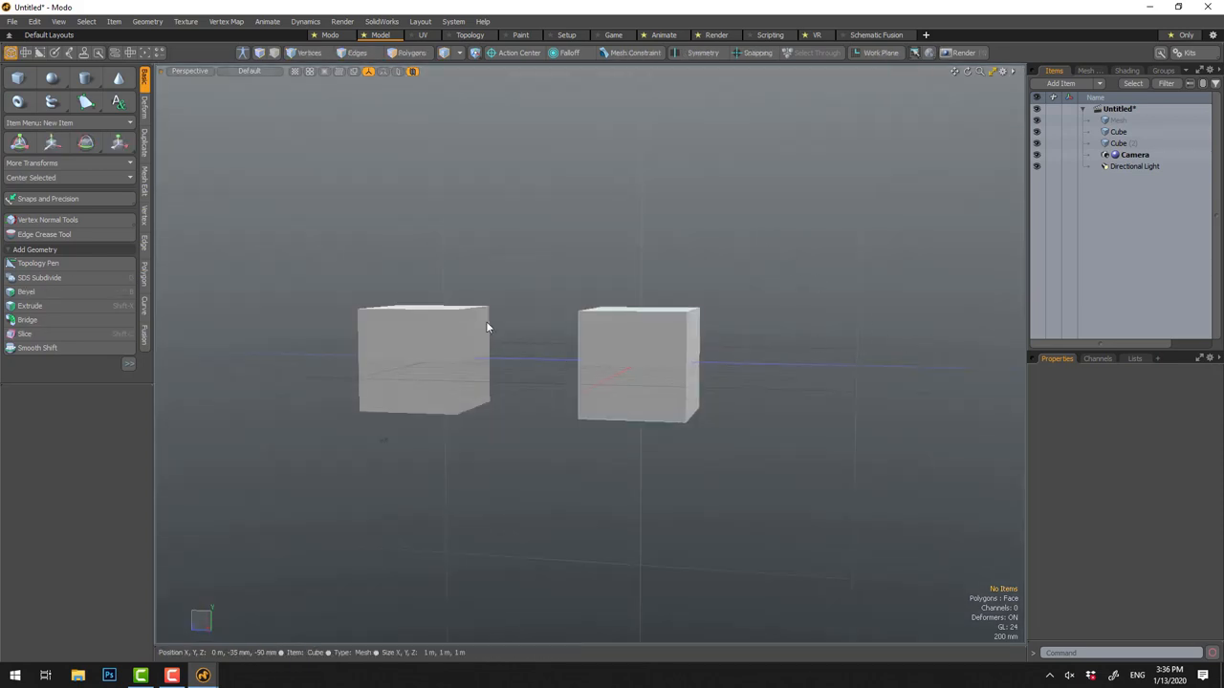
{"action": "left_click", "coordinate": [1002, 71]}
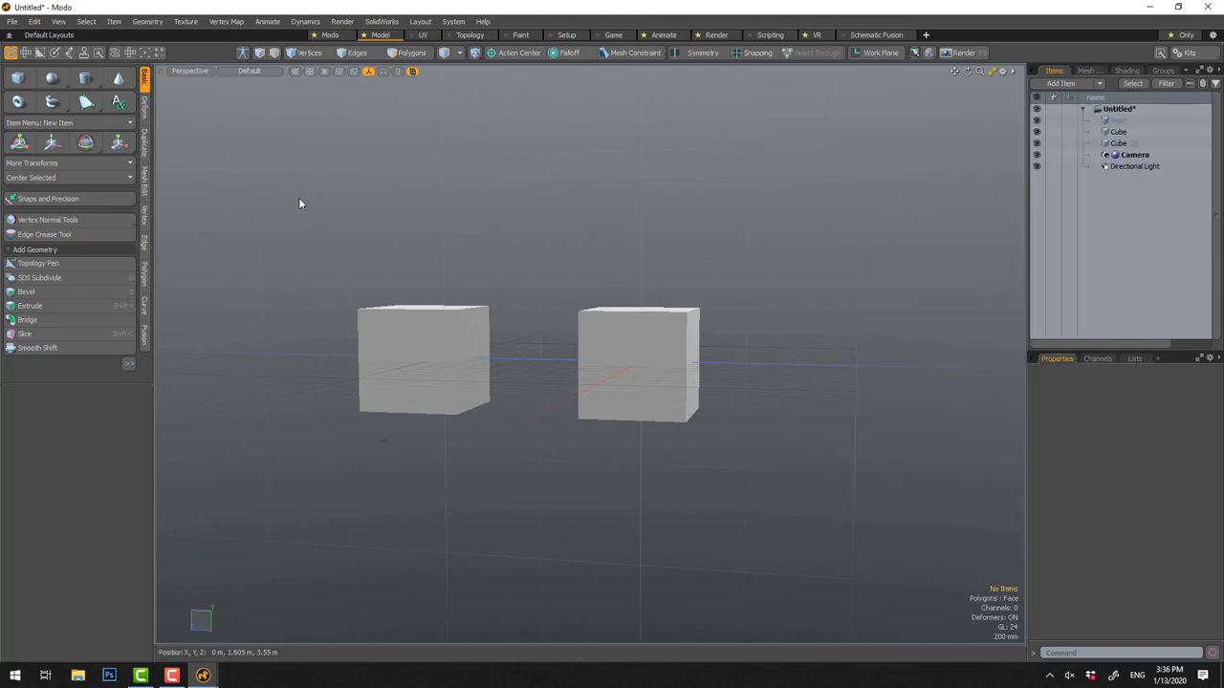
Delete both cubes from the Item List, leaving the scene empty
{"action": "left_click", "coordinate": [1118, 132]}
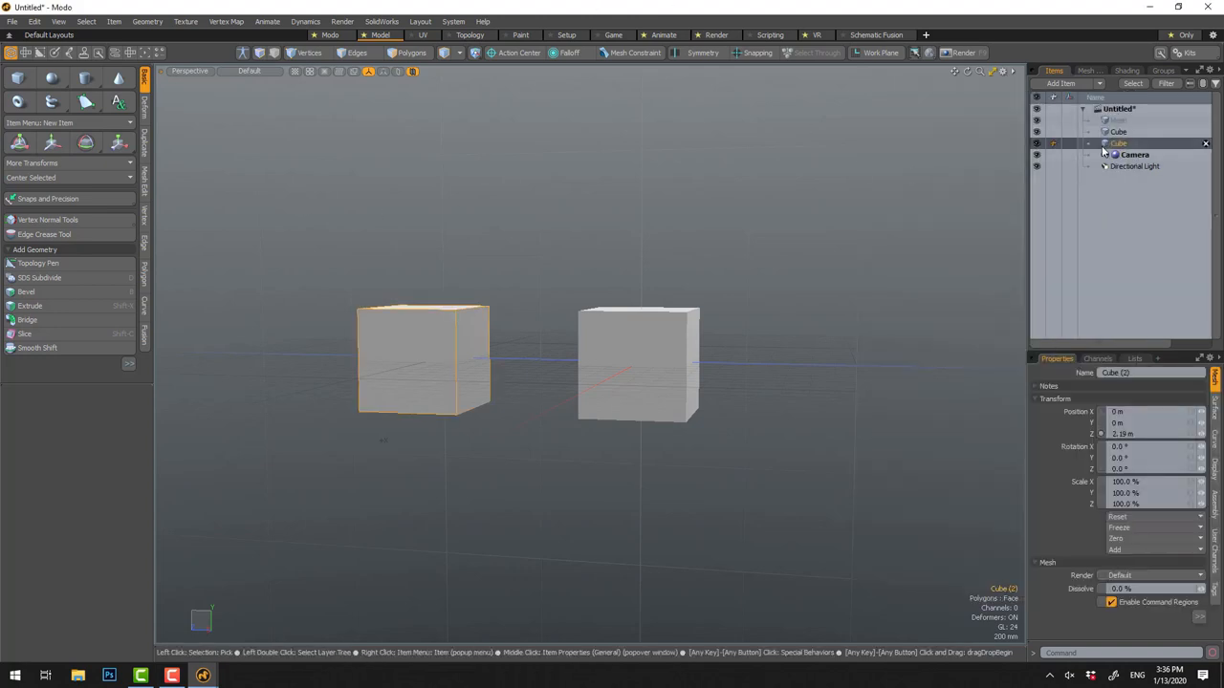
{"action": "key", "text": "Delete"}
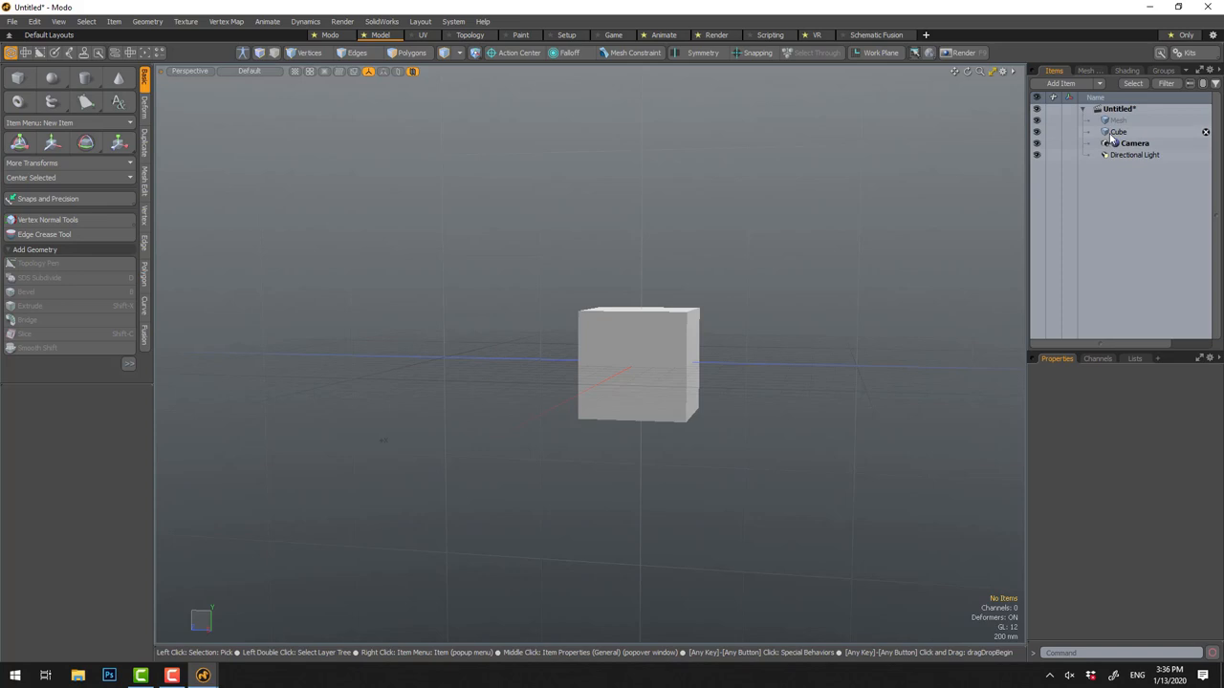
{"action": "left_click", "coordinate": [1113, 132]}
{"action": "key", "text": "Delete"}
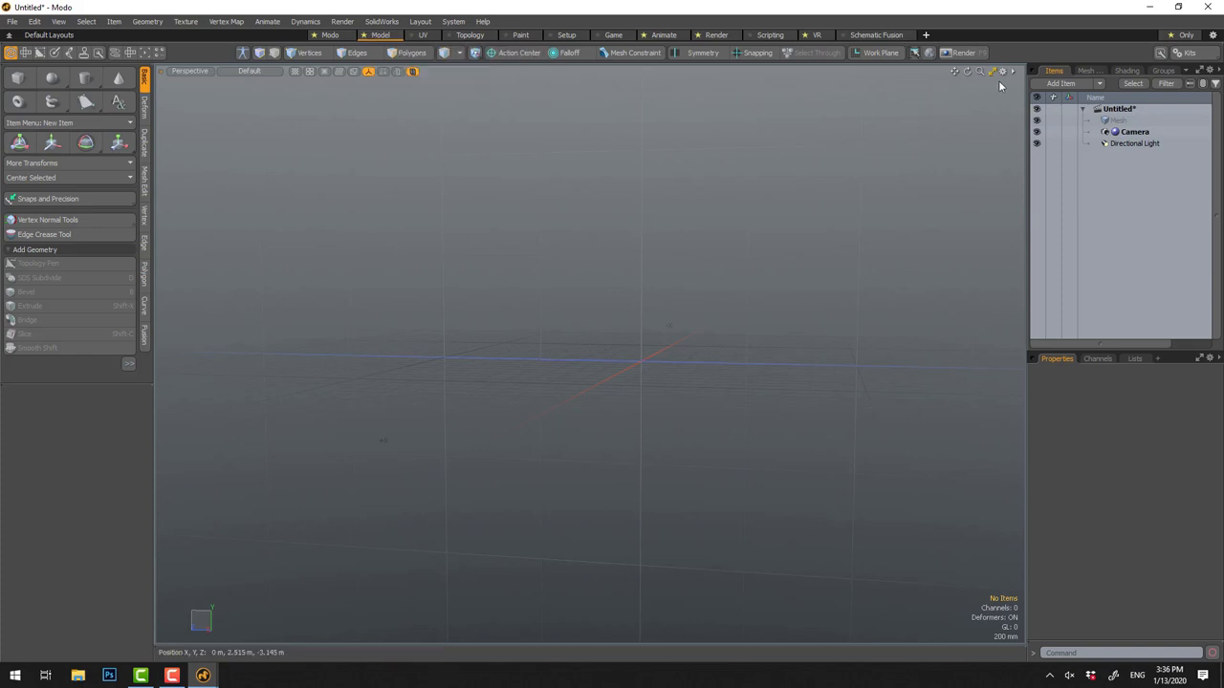
{"action": "left_click", "coordinate": [1002, 72]}
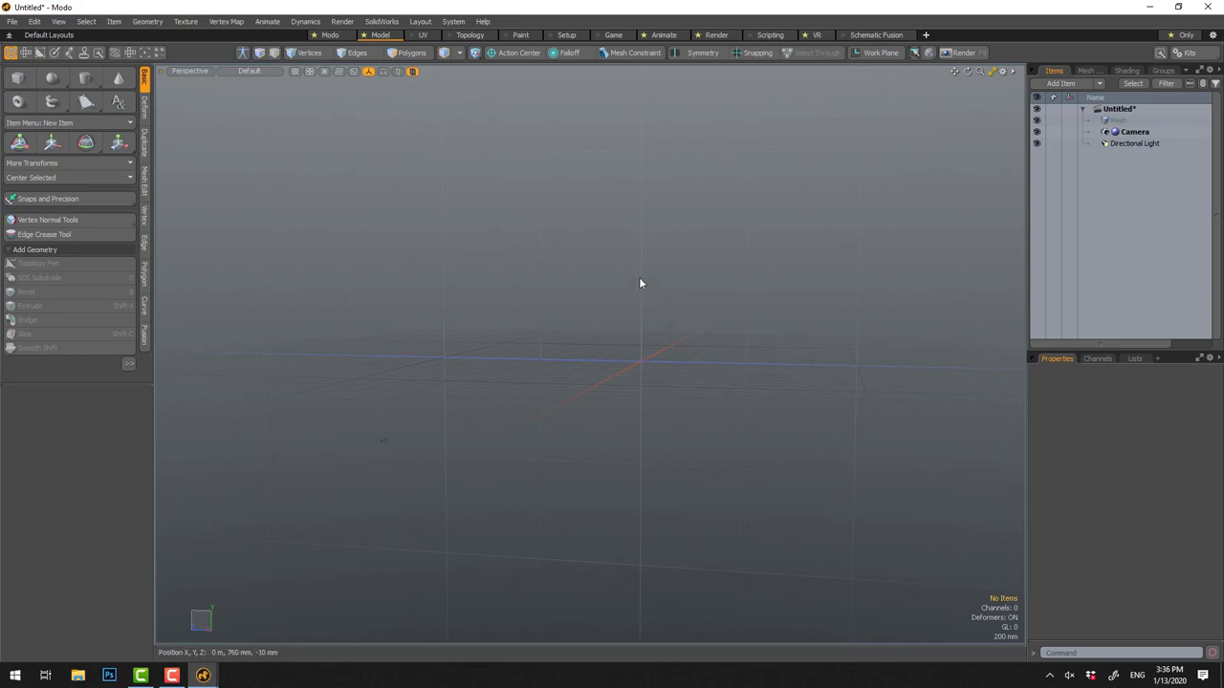
Add a cube primitive, clear the selection and zoom in and out around it
{"action": "right_click", "coordinate": [627, 256]}
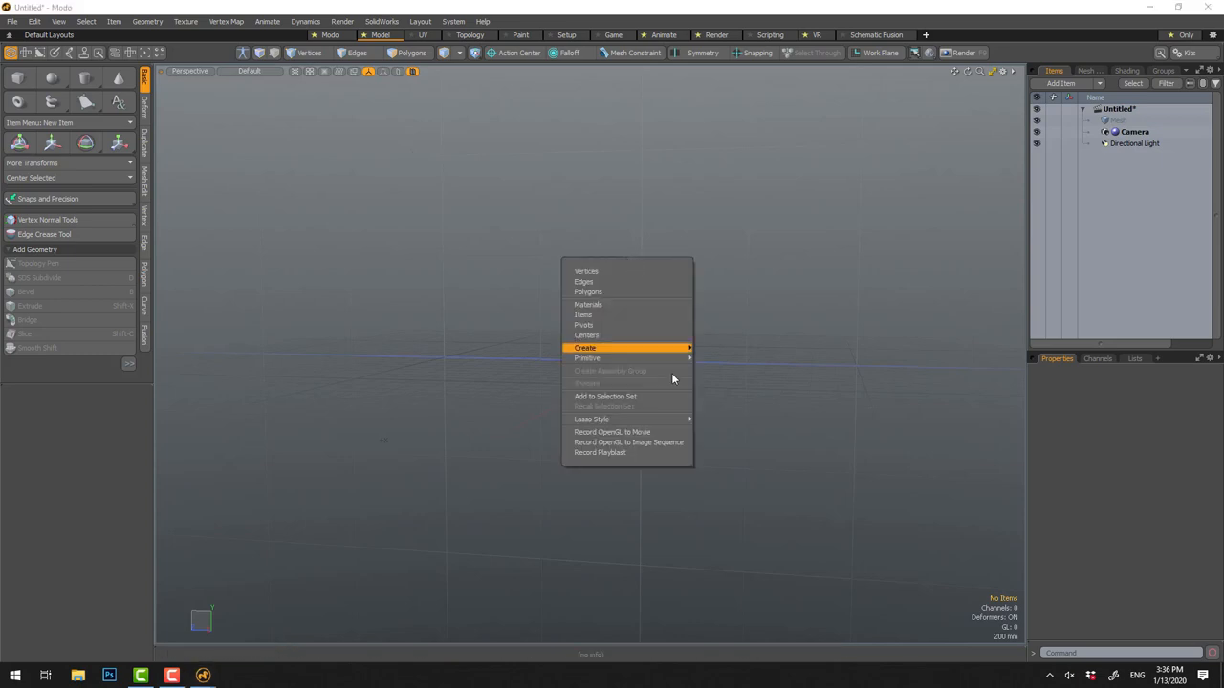
{"action": "mouse_move", "coordinate": [587, 359]}
{"action": "left_click", "coordinate": [711, 359]}
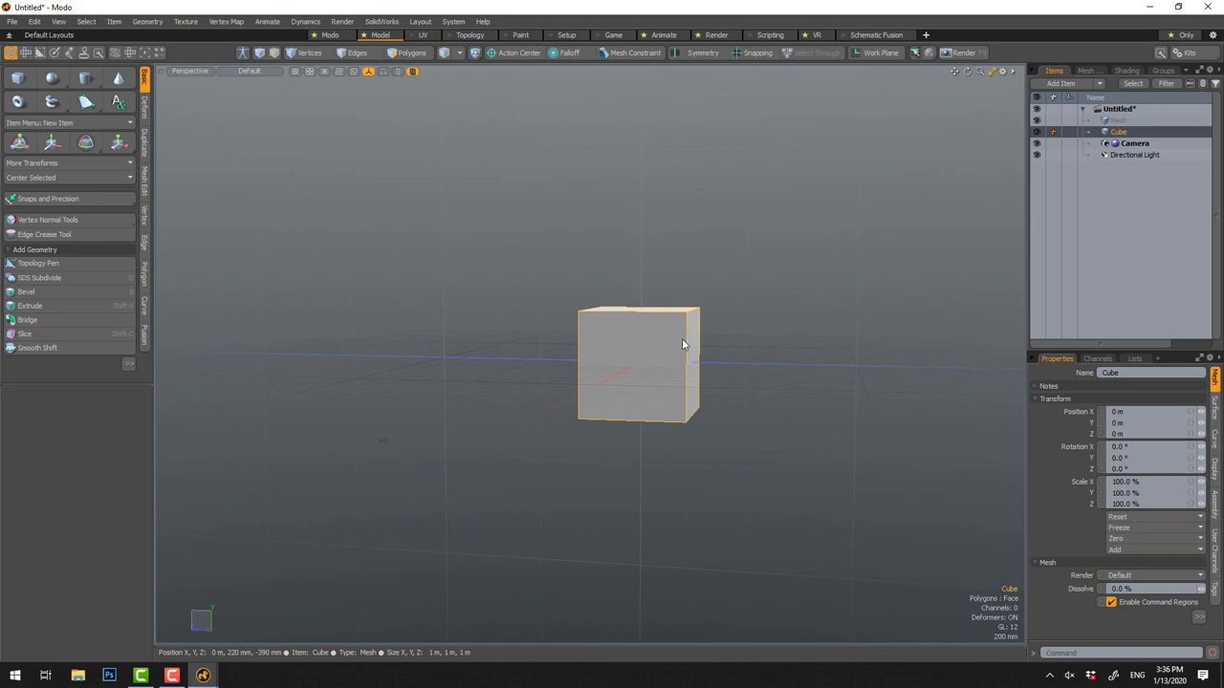
{"action": "scroll", "coordinate": [721, 383], "scroll_direction": "down", "scroll_amount": 3}
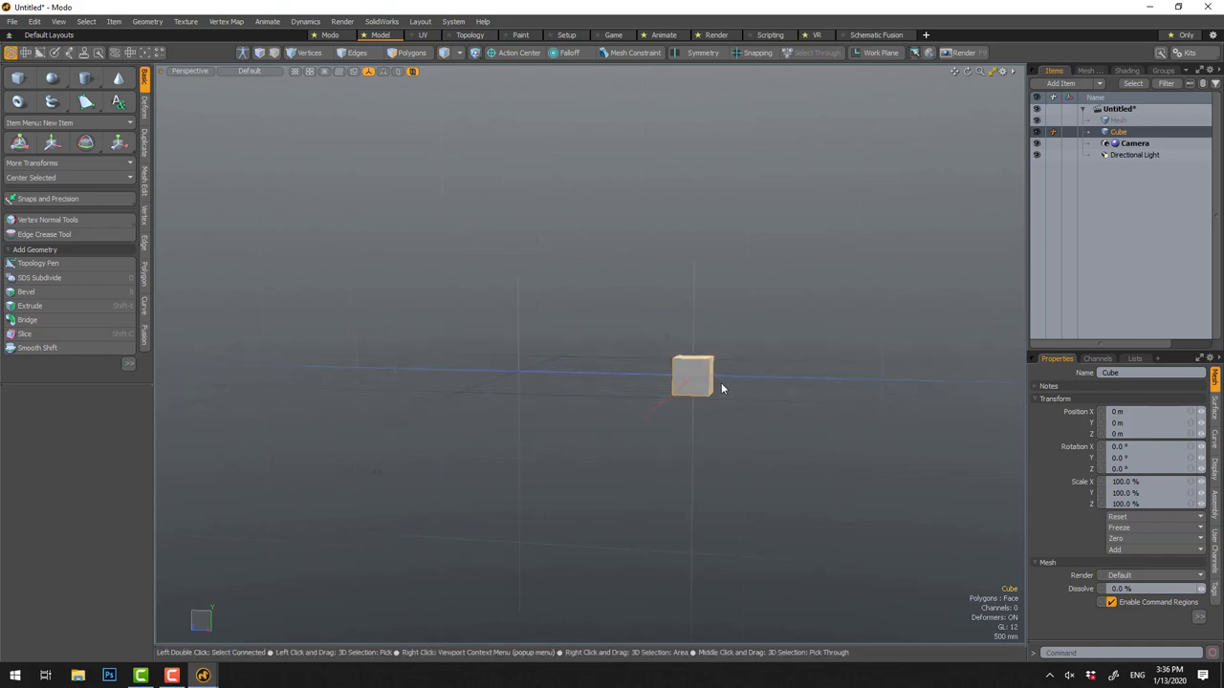
{"action": "scroll", "coordinate": [721, 382], "scroll_direction": "up", "scroll_amount": 3}
{"action": "scroll", "coordinate": [724, 379], "scroll_direction": "up", "scroll_amount": 5}
{"action": "scroll", "coordinate": [686, 345], "scroll_direction": "down", "scroll_amount": 6}
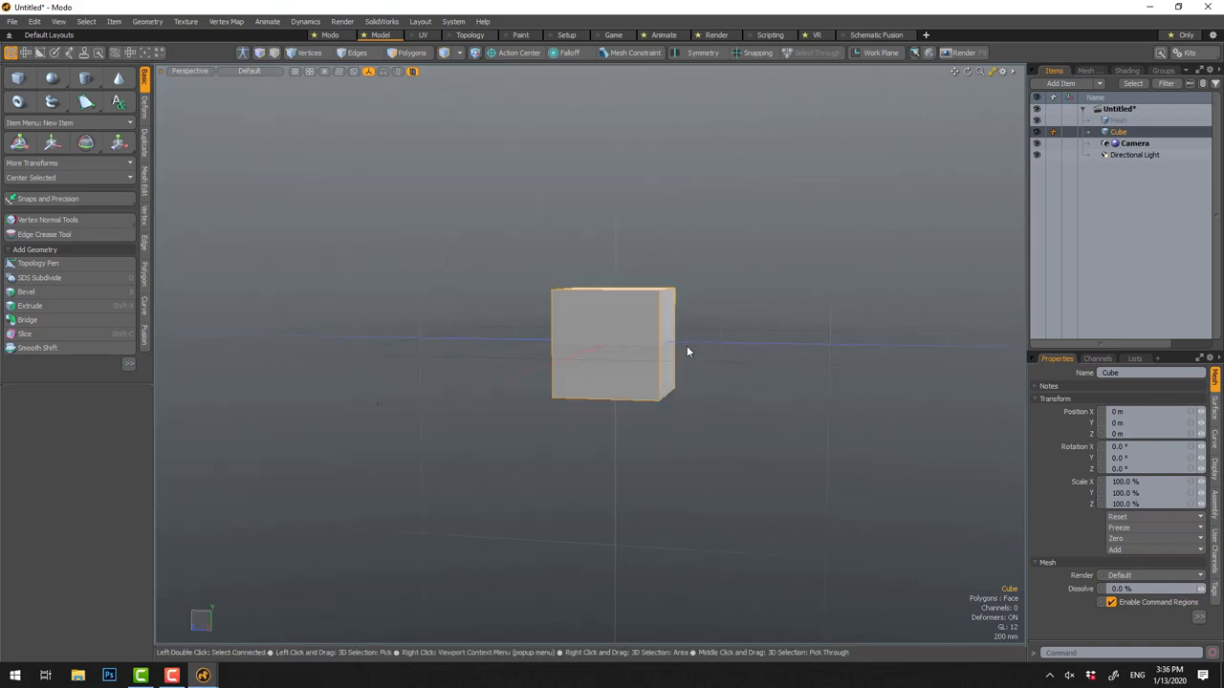
{"action": "scroll", "coordinate": [670, 334], "scroll_direction": "up", "scroll_amount": 5}
{"action": "scroll", "coordinate": [666, 335], "scroll_direction": "down", "scroll_amount": 3}
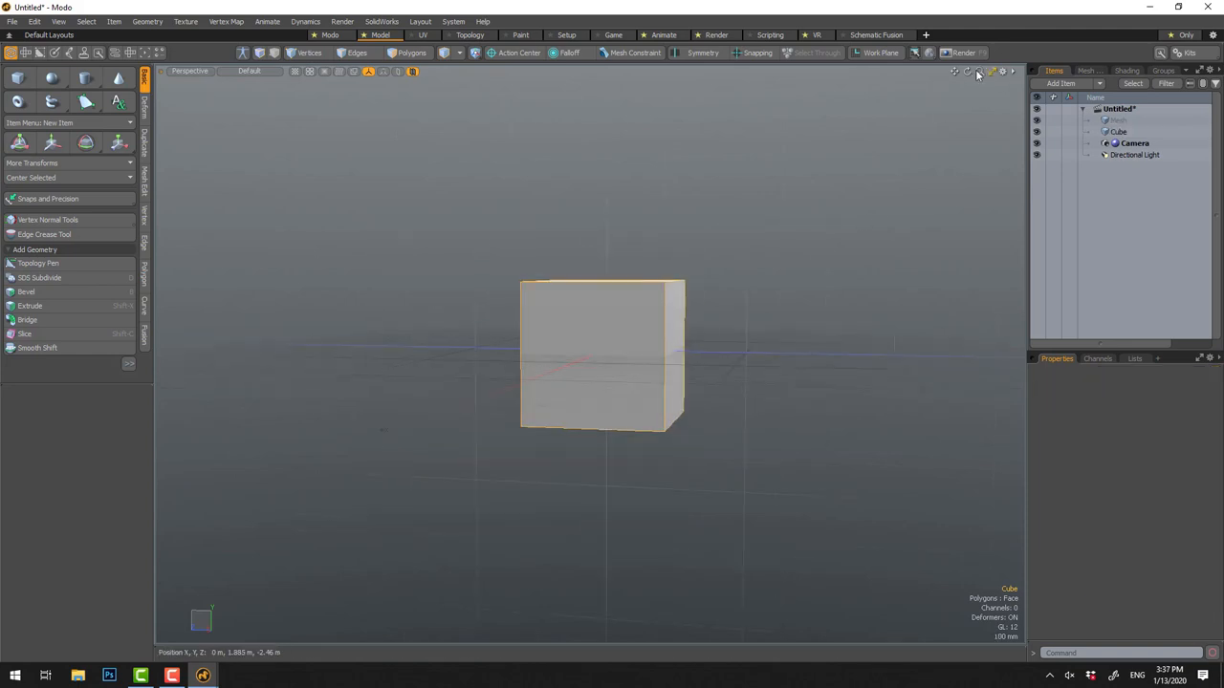
{"action": "key", "text": "Escape"}
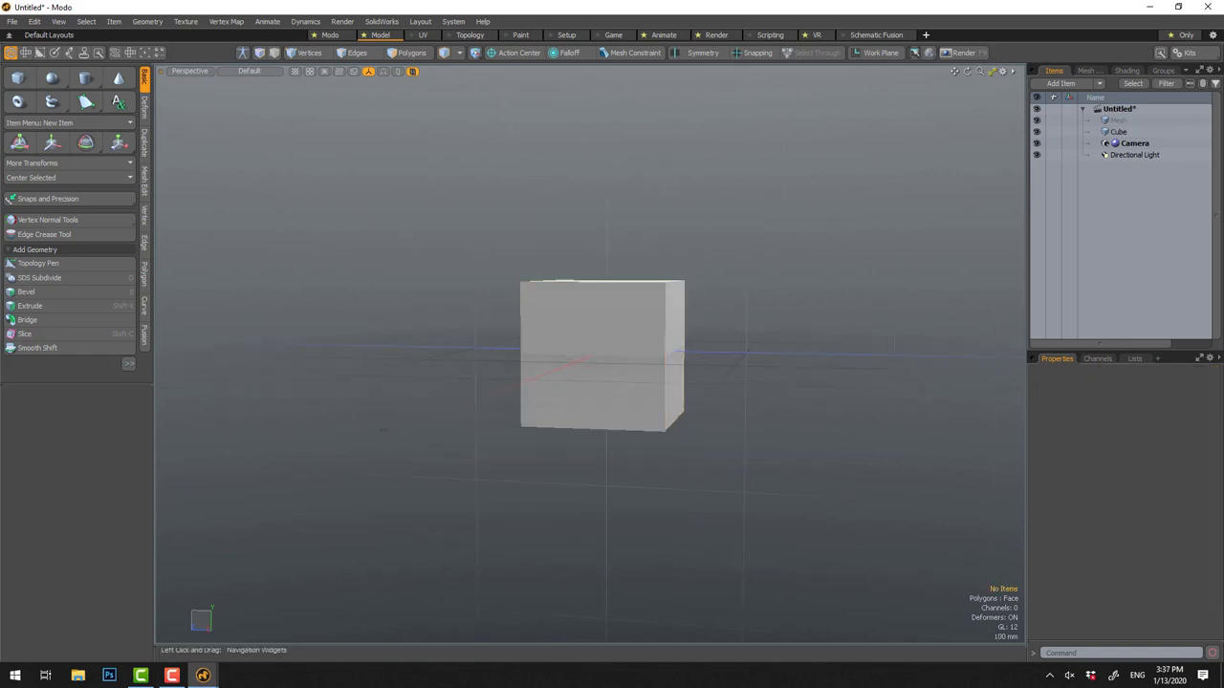
{"action": "left_click_drag", "start_coordinate": [989, 71], "coordinate": [985, 71]}
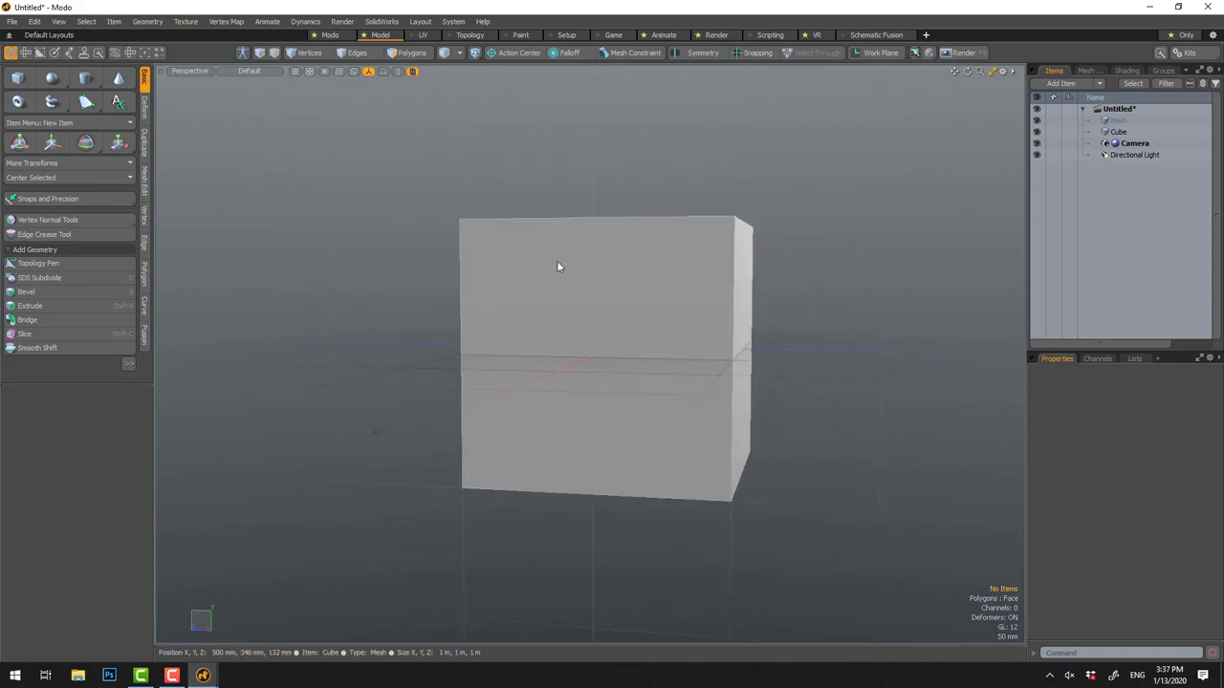
Orbit and pan the view to see the cube from a higher, angled perspective
{"action": "mouse_move", "coordinate": [556, 170]}
{"action": "left_mouse_down", "text": "alt"}
{"action": "mouse_move", "coordinate": [691, 259]}
{"action": "mouse_move", "coordinate": [604, 245]}
{"action": "mouse_move", "coordinate": [611, 316]}
{"action": "left_mouse_up", "text": "alt"}
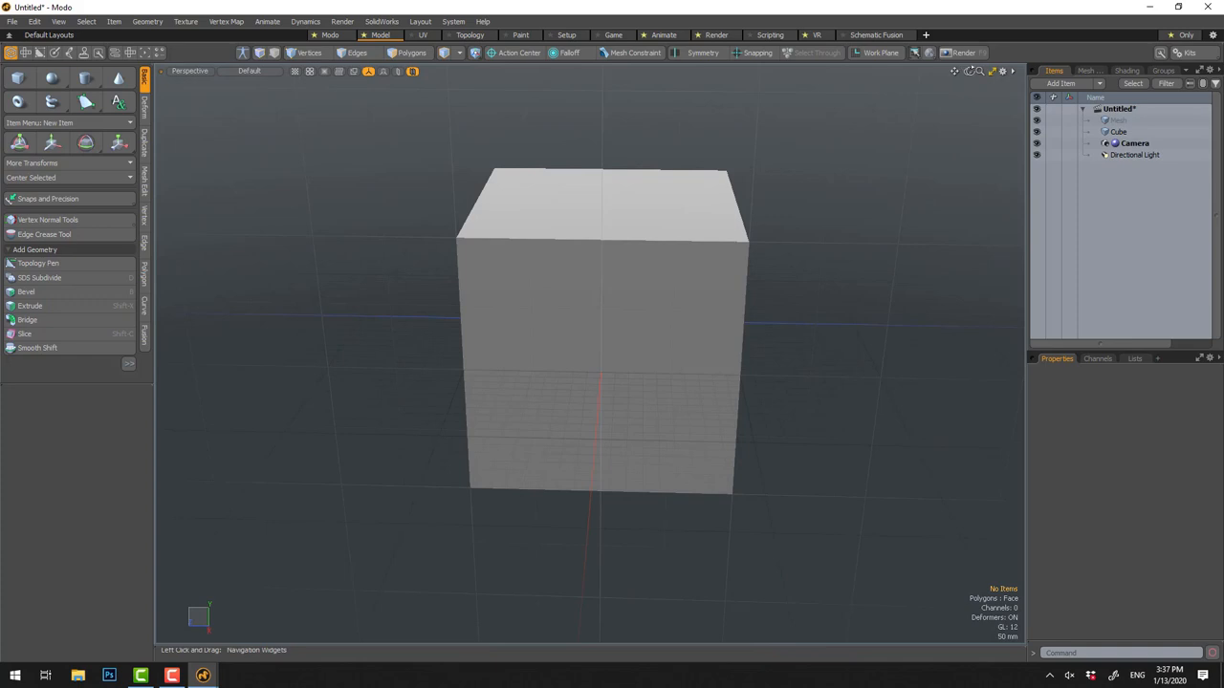
{"action": "left_click_drag", "start_coordinate": [975, 71], "coordinate": [979, 73]}
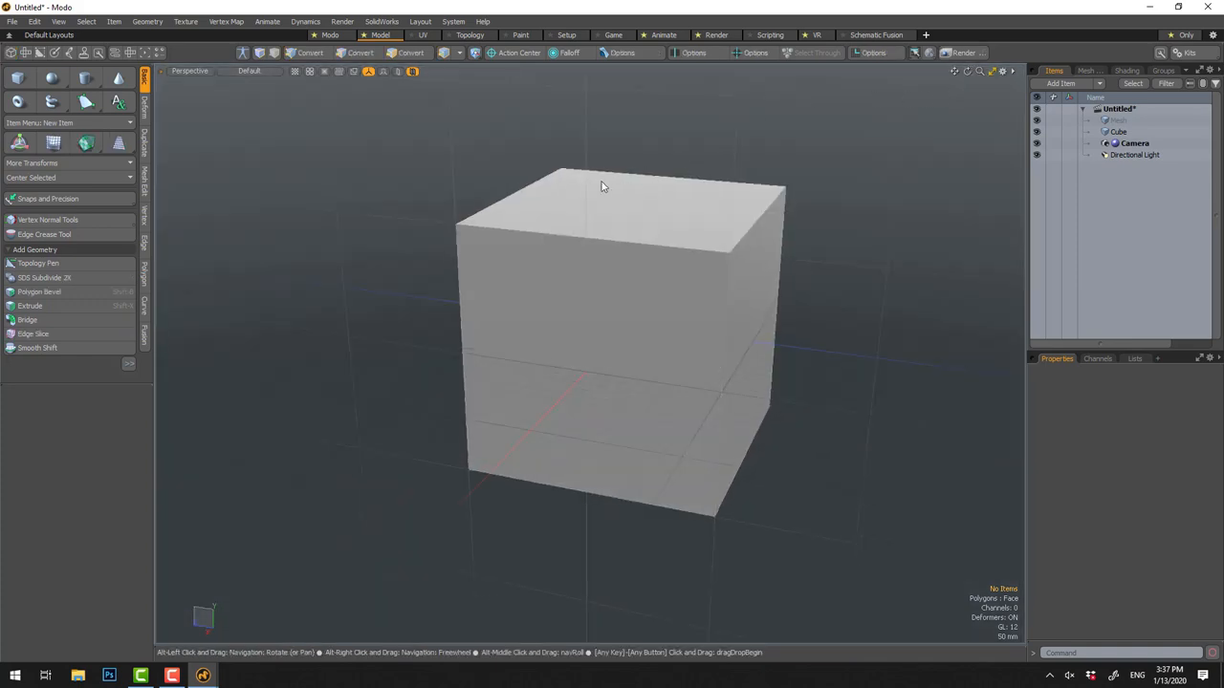
{"action": "mouse_move", "coordinate": [602, 187]}
{"action": "left_mouse_down", "text": "alt+shift"}
{"action": "mouse_move", "coordinate": [350, 237]}
{"action": "mouse_move", "coordinate": [724, 308]}
{"action": "mouse_move", "coordinate": [536, 363]}
{"action": "left_mouse_up", "text": "alt+shift"}
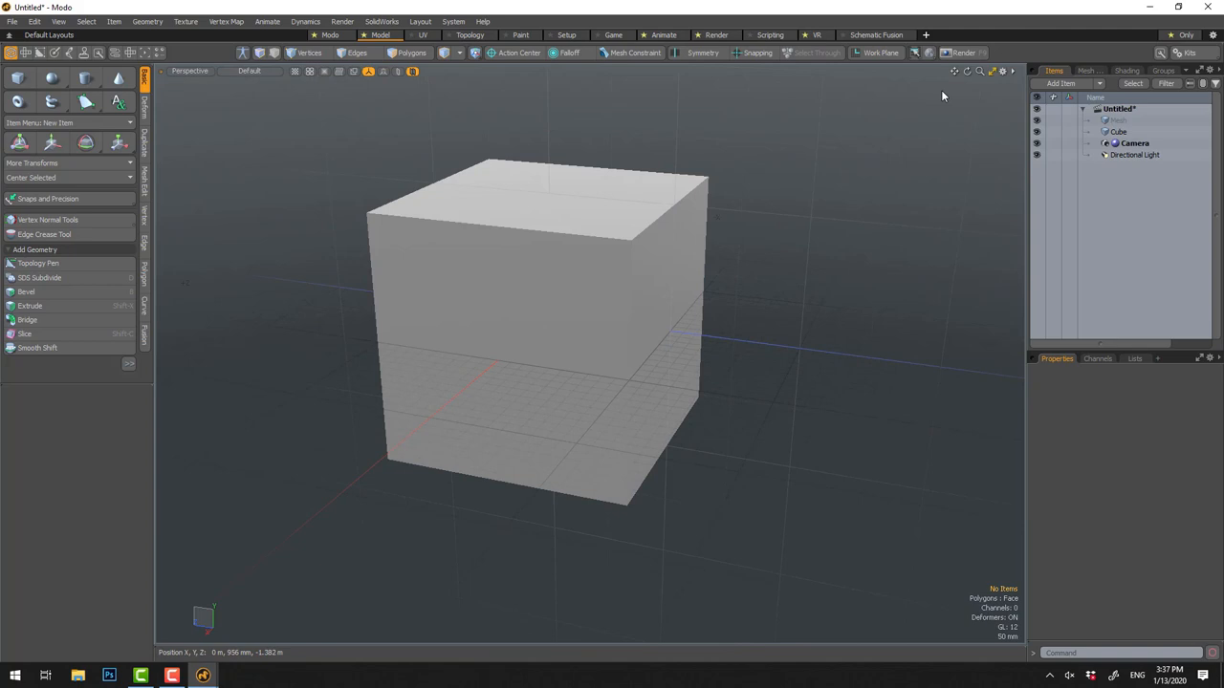
{"action": "left_click_drag", "start_coordinate": [953, 69], "coordinate": [889, 115]}
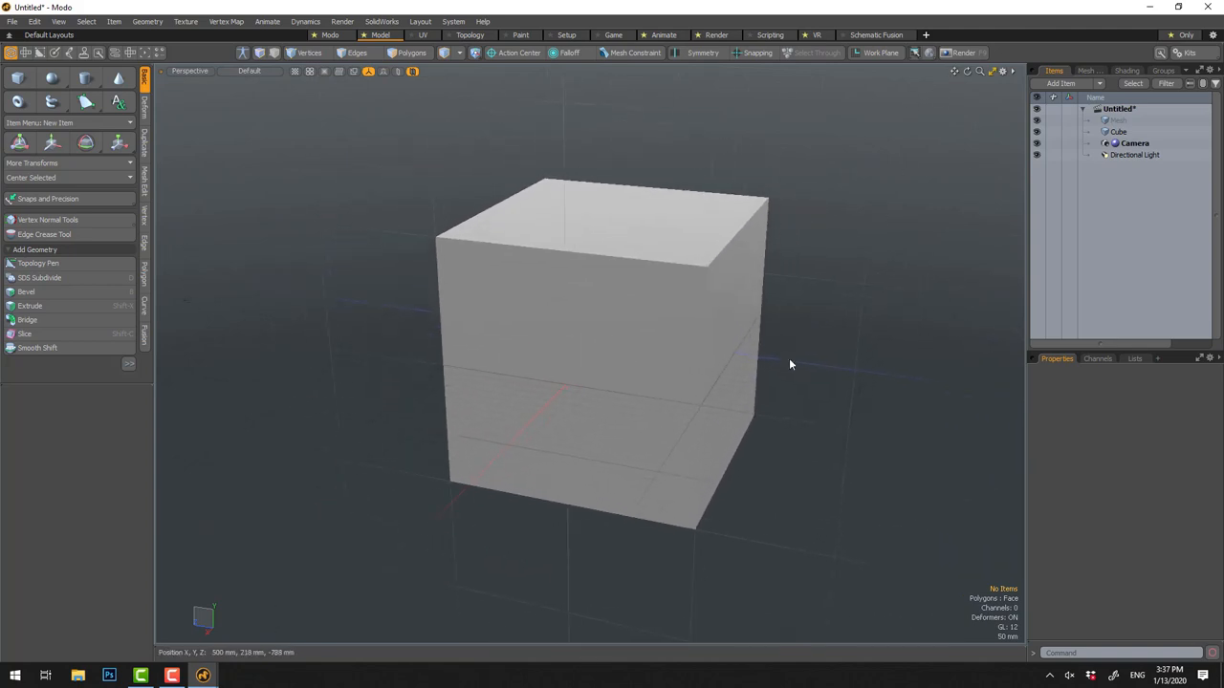
{"action": "left_click", "coordinate": [661, 267]}
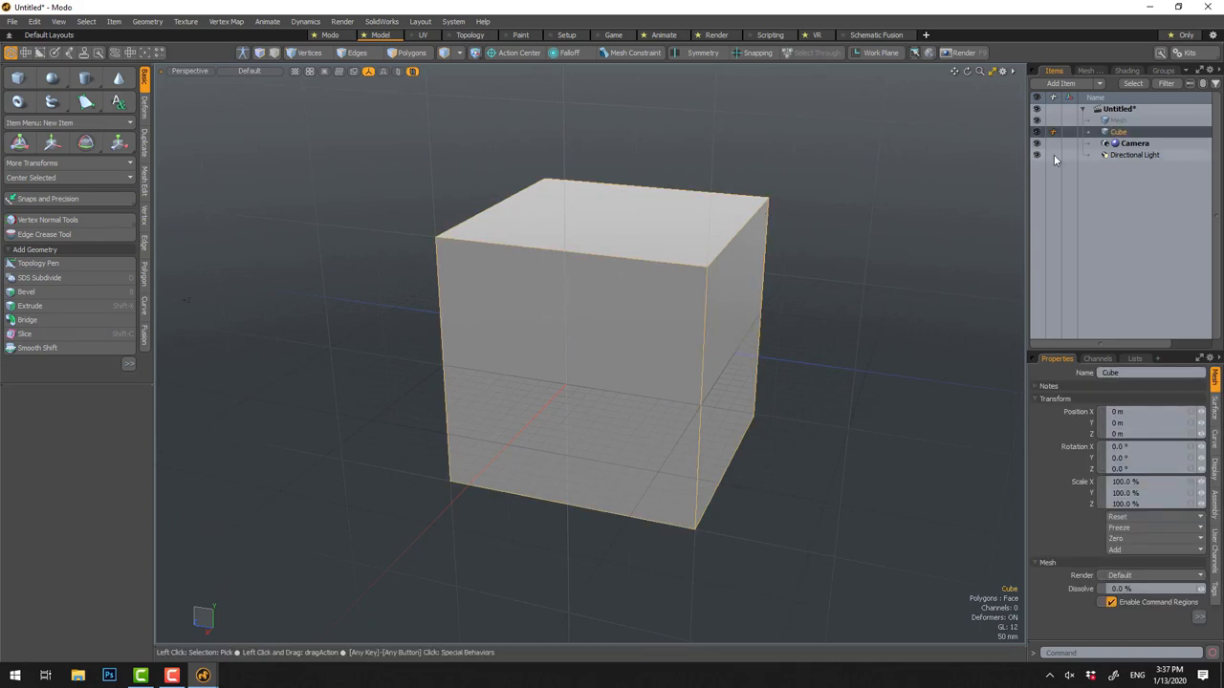
{"action": "left_click", "coordinate": [825, 116]}
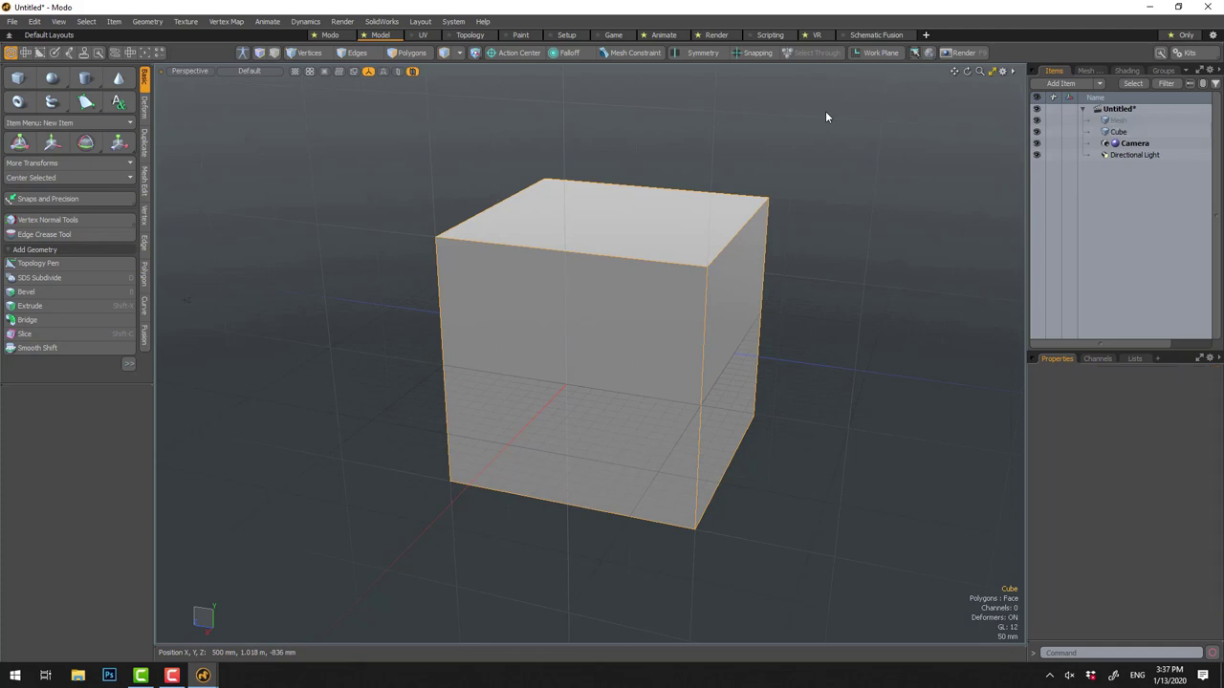
{"action": "left_click", "coordinate": [1130, 132]}
{"action": "left_click", "coordinate": [803, 220]}
{"action": "left_click", "coordinate": [723, 247]}
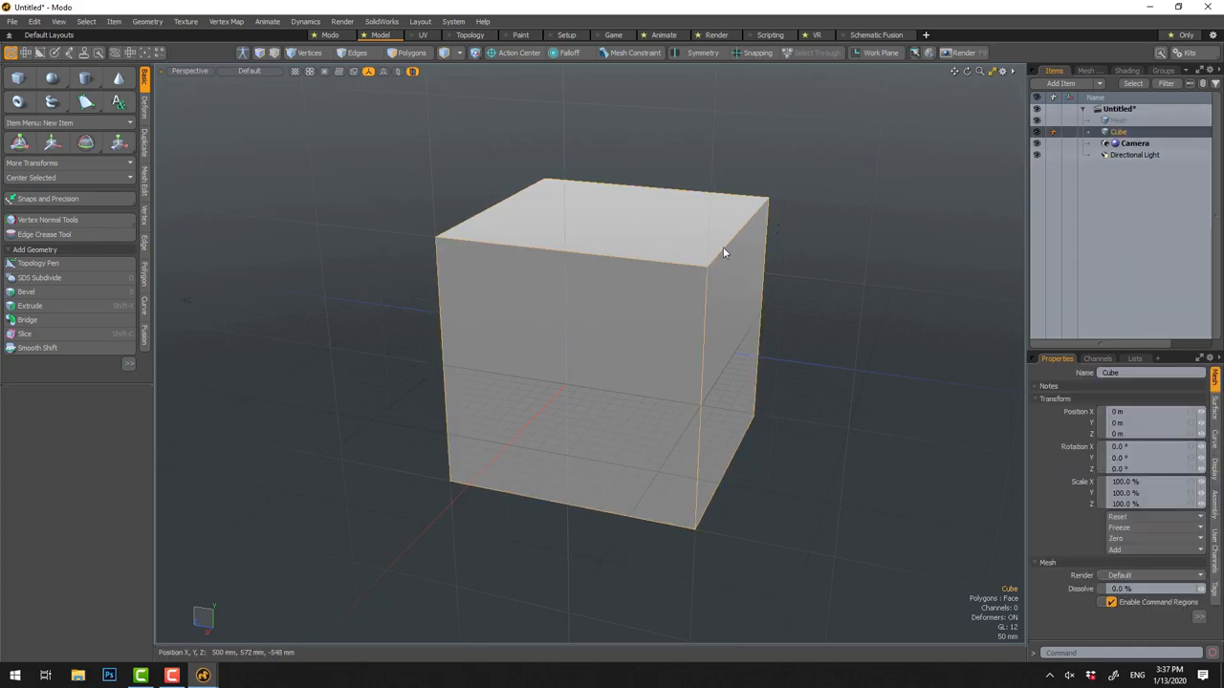
{"action": "key", "text": "Delete"}
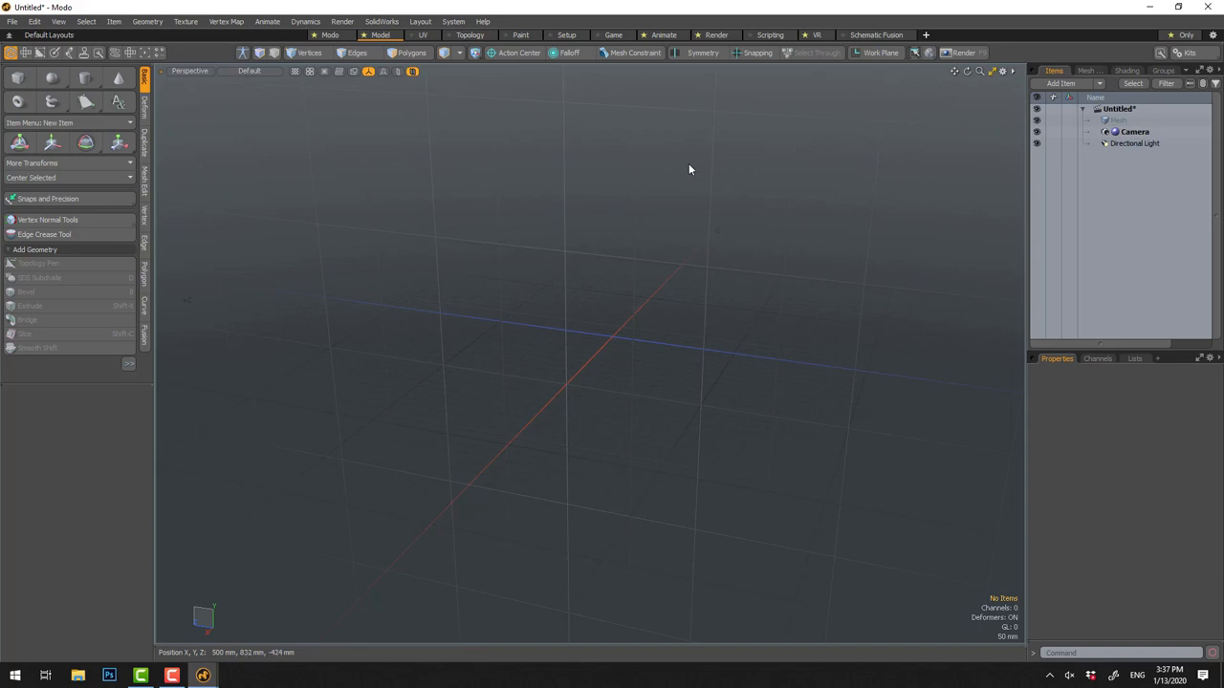
{"action": "key", "text": "2"}
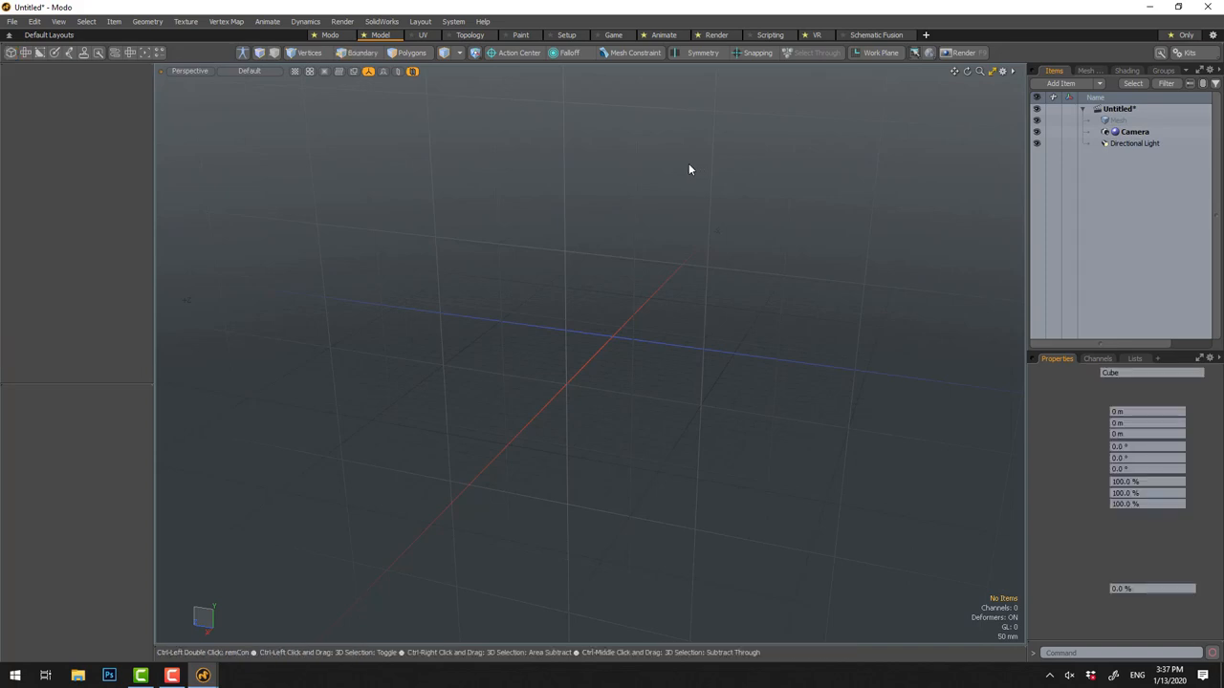
{"action": "key", "text": "ctrl+z"}
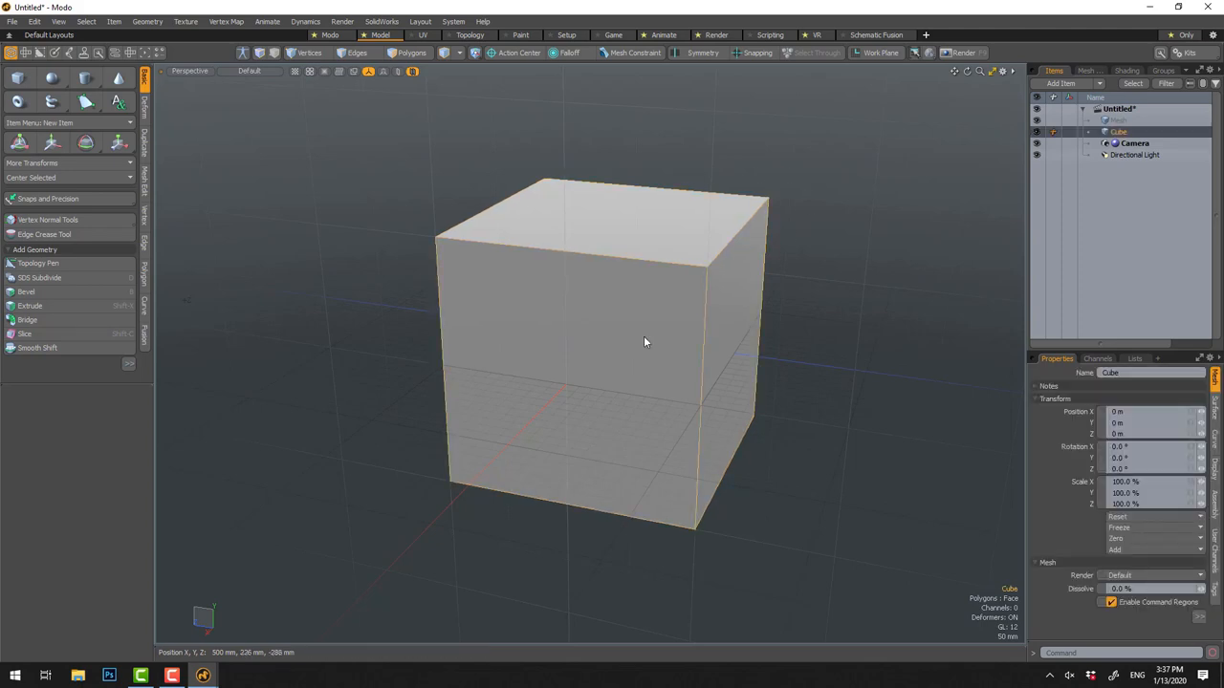
{"action": "scroll", "coordinate": [643, 336], "scroll_direction": "down", "scroll_amount": 4}
{"action": "scroll", "coordinate": [644, 336], "scroll_direction": "down", "scroll_amount": 4}
{"action": "scroll", "coordinate": [643, 335], "scroll_direction": "down", "scroll_amount": 3}
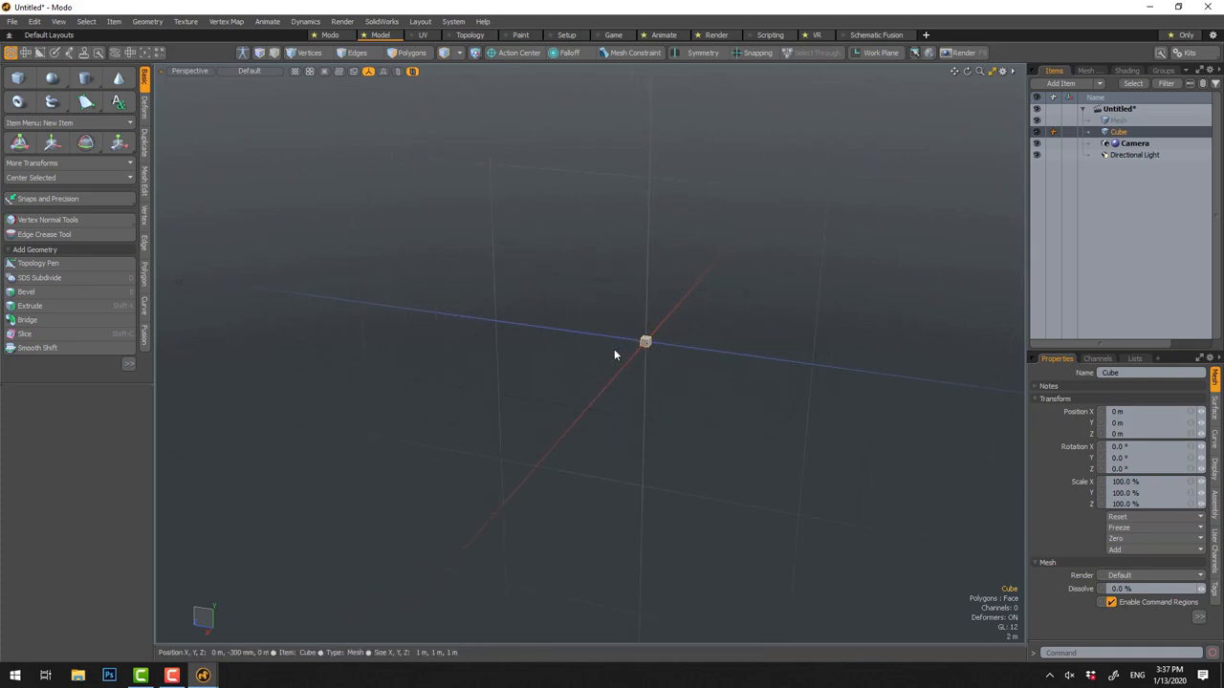
{"action": "left_click", "coordinate": [569, 359]}
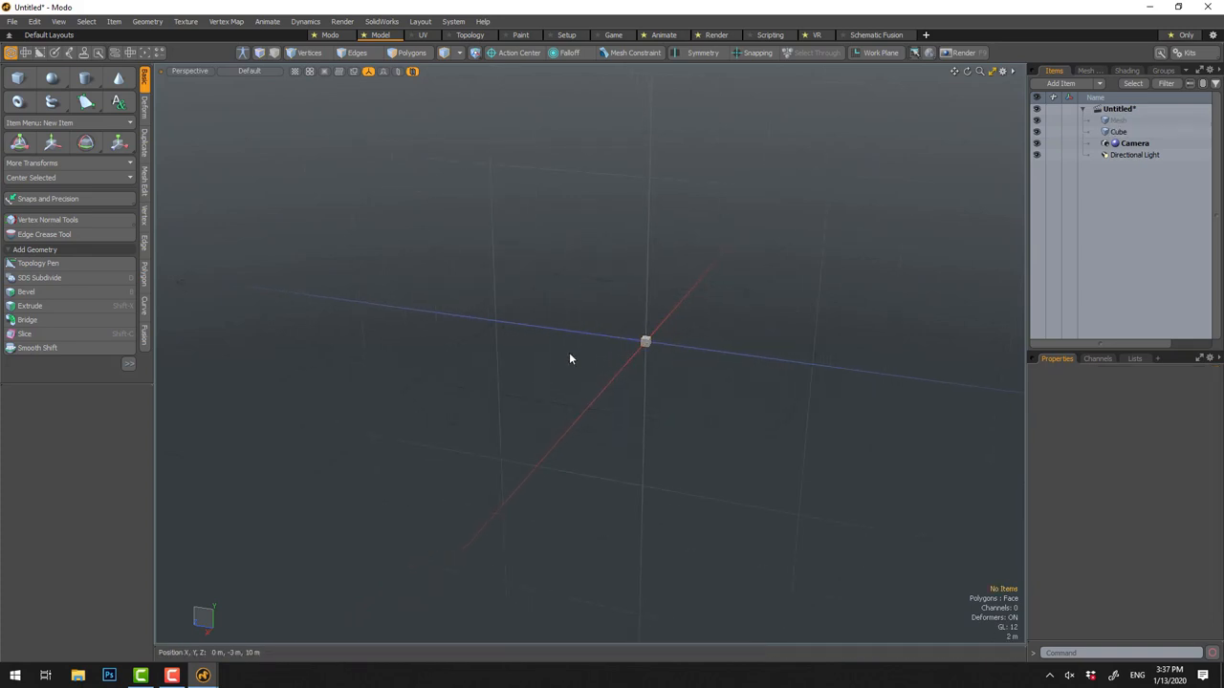
{"action": "key", "text": "a"}
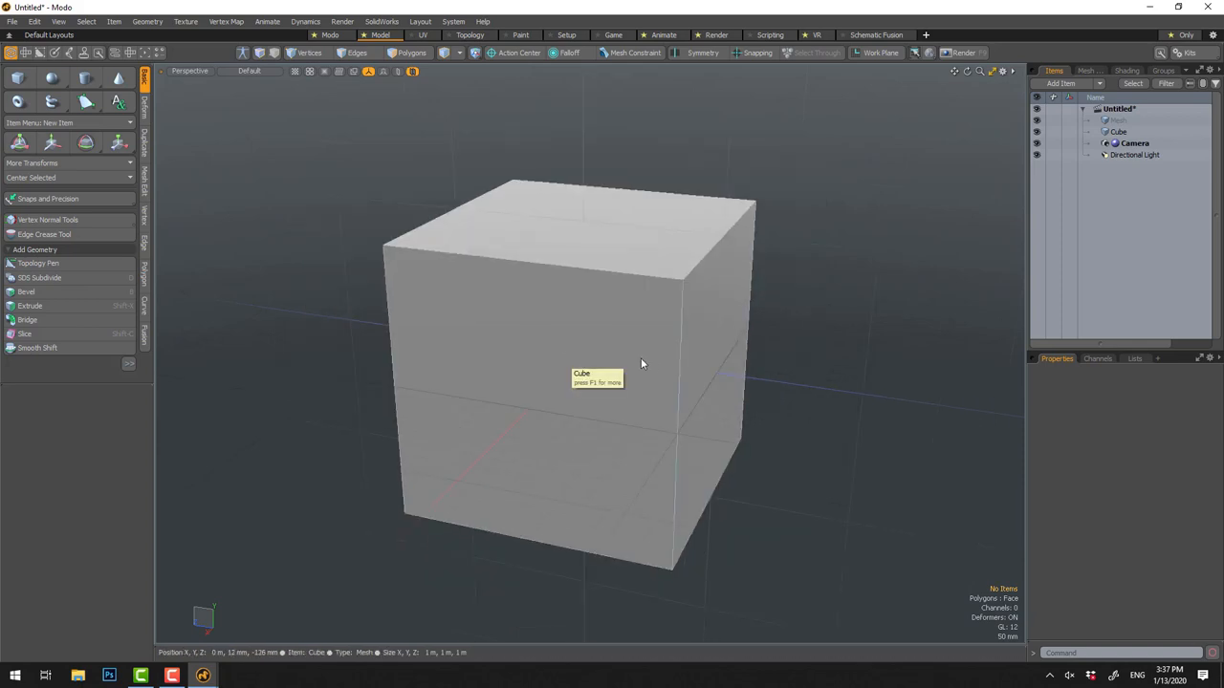
{"action": "scroll", "coordinate": [697, 364], "scroll_direction": "down", "scroll_amount": 10}
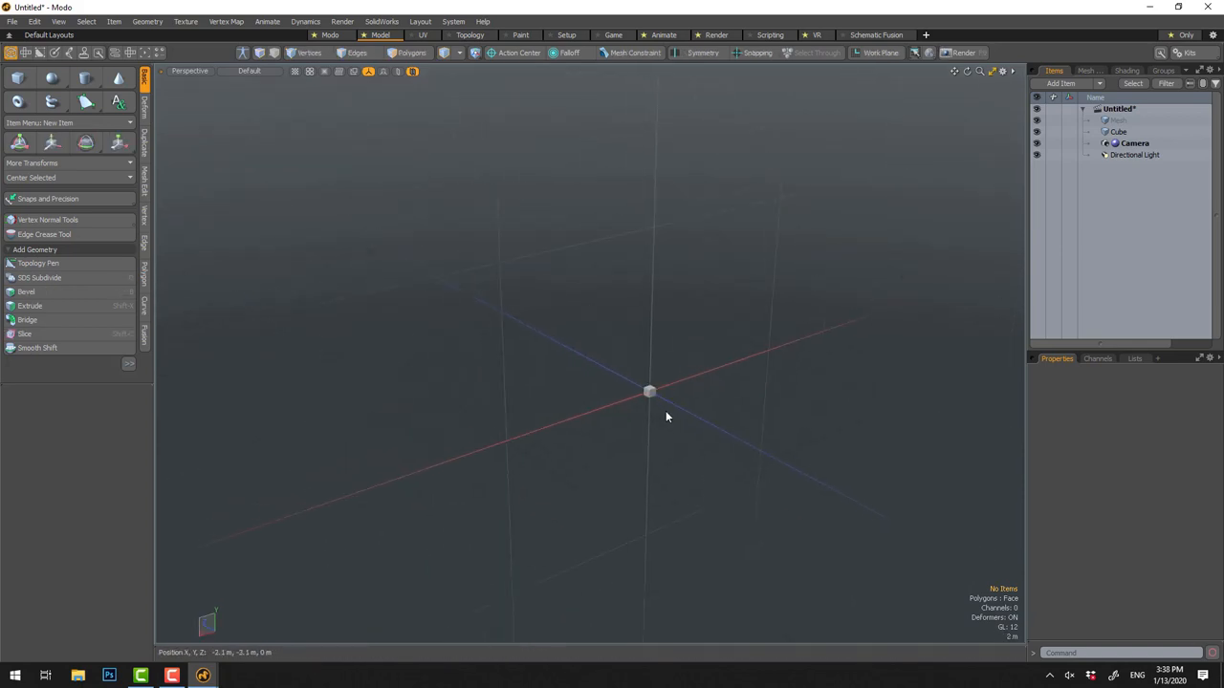
{"action": "key", "text": "a"}
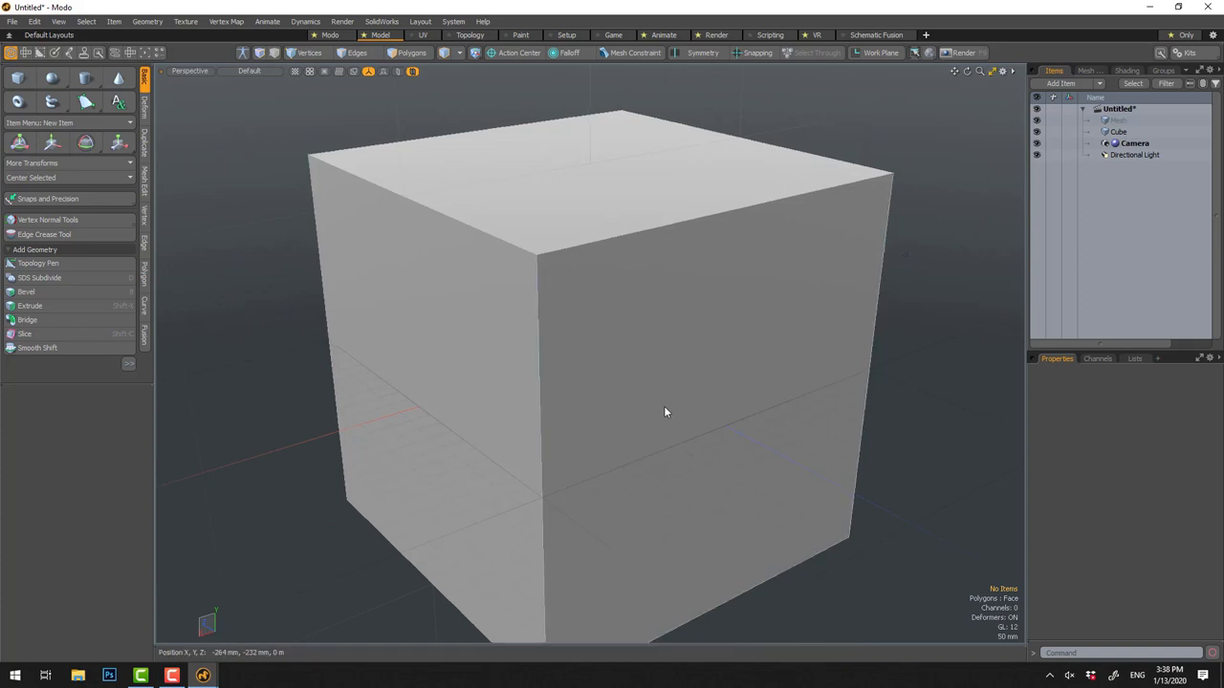
{"action": "scroll", "coordinate": [663, 406], "scroll_direction": "down", "scroll_amount": 2}
{"action": "scroll", "coordinate": [665, 411], "scroll_direction": "up", "scroll_amount": 2}
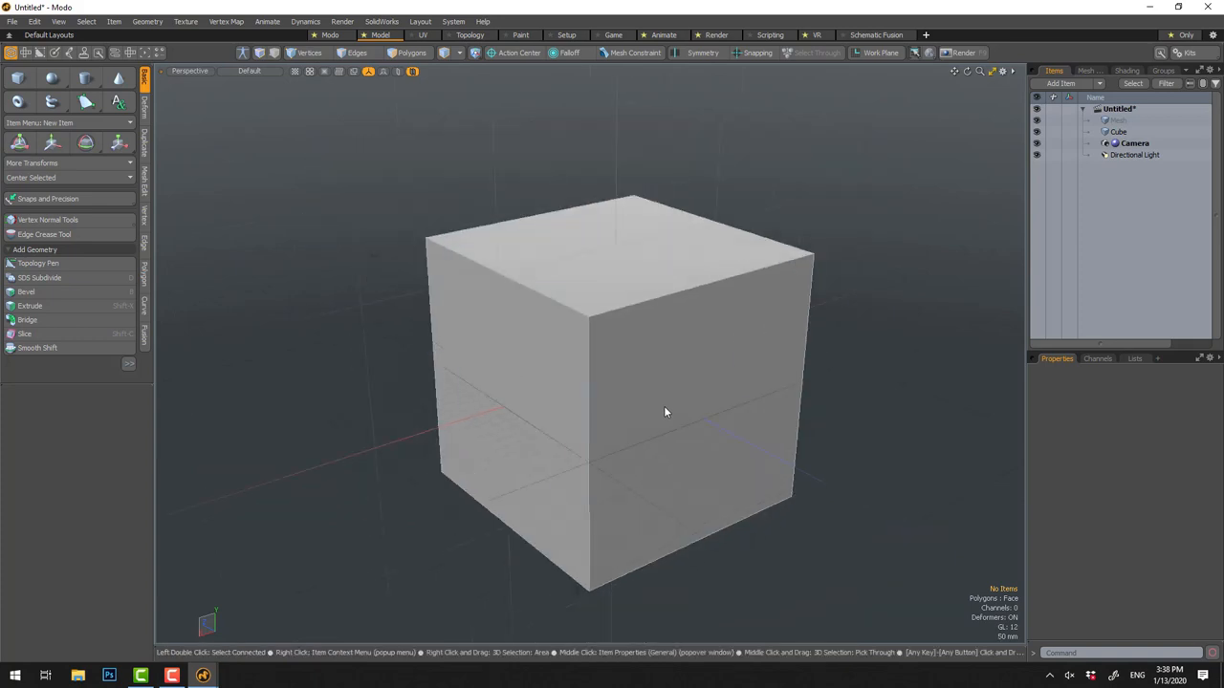
{"action": "scroll", "coordinate": [665, 411], "scroll_direction": "down", "scroll_amount": 2}
{"action": "left_click", "coordinate": [665, 412]}
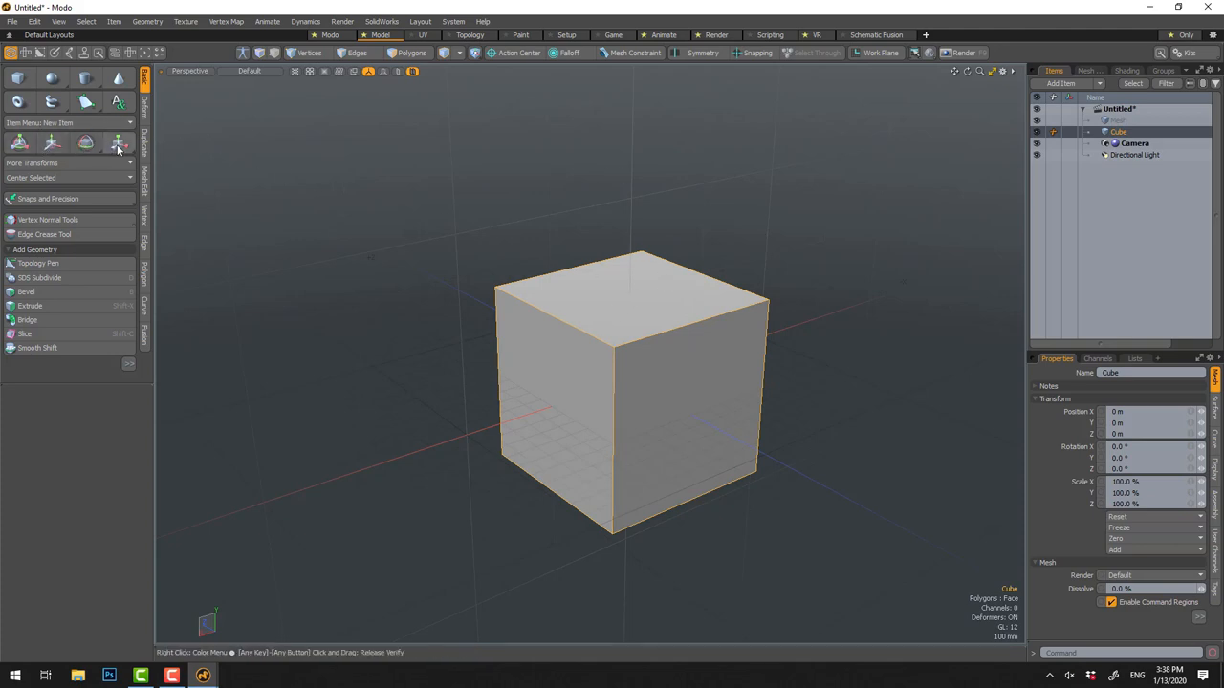
Move the cube up along Y and across X to about 1.05 m with the Move tool
{"action": "left_click", "coordinate": [53, 144]}
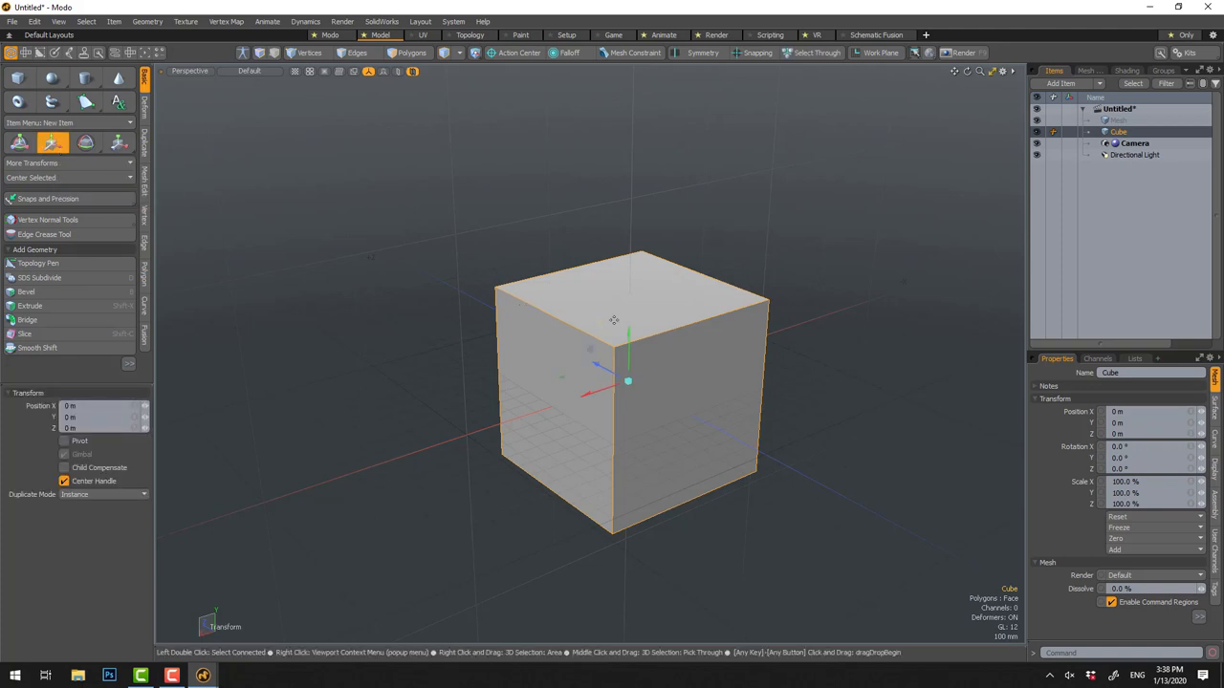
{"action": "left_click_drag", "start_coordinate": [628, 334], "coordinate": [631, 200]}
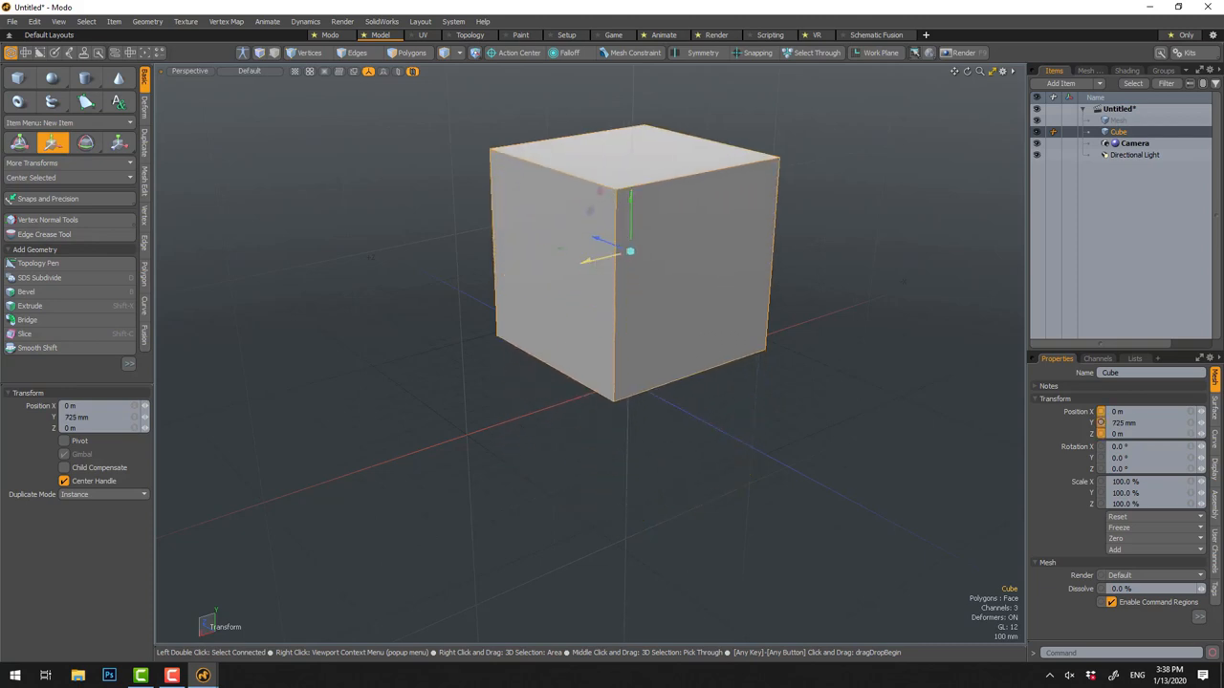
{"action": "left_click_drag", "start_coordinate": [588, 260], "coordinate": [392, 307]}
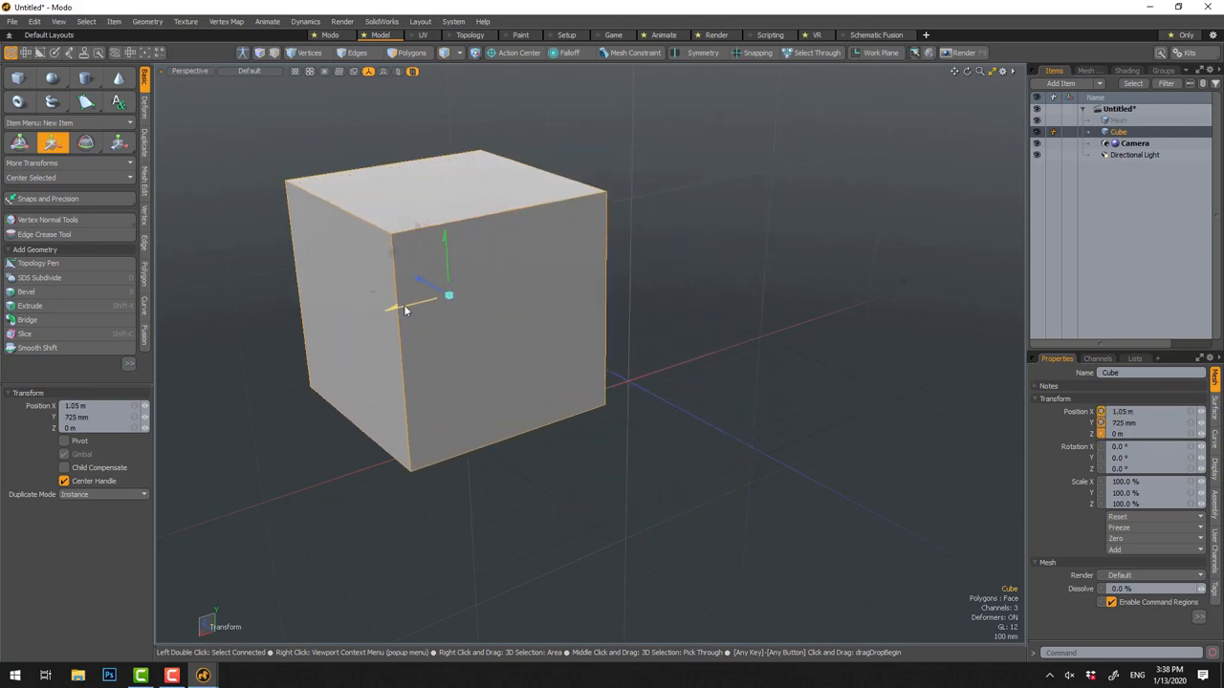
{"action": "key", "text": "space"}
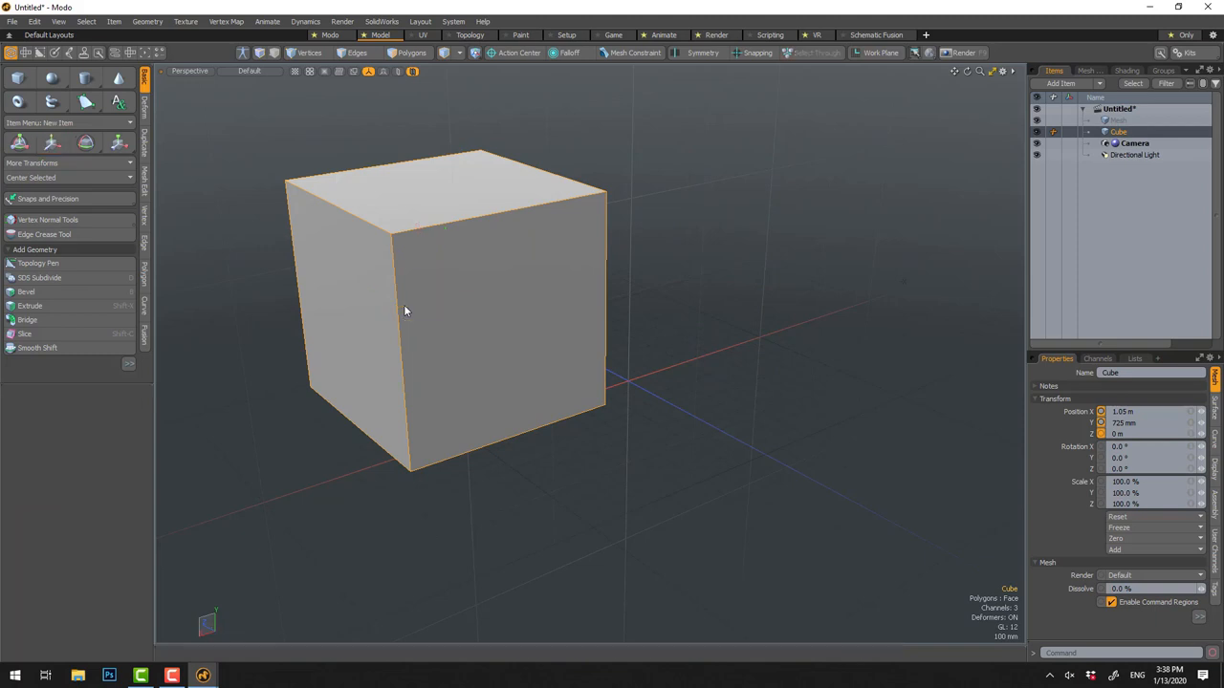
{"action": "left_click", "coordinate": [53, 144]}
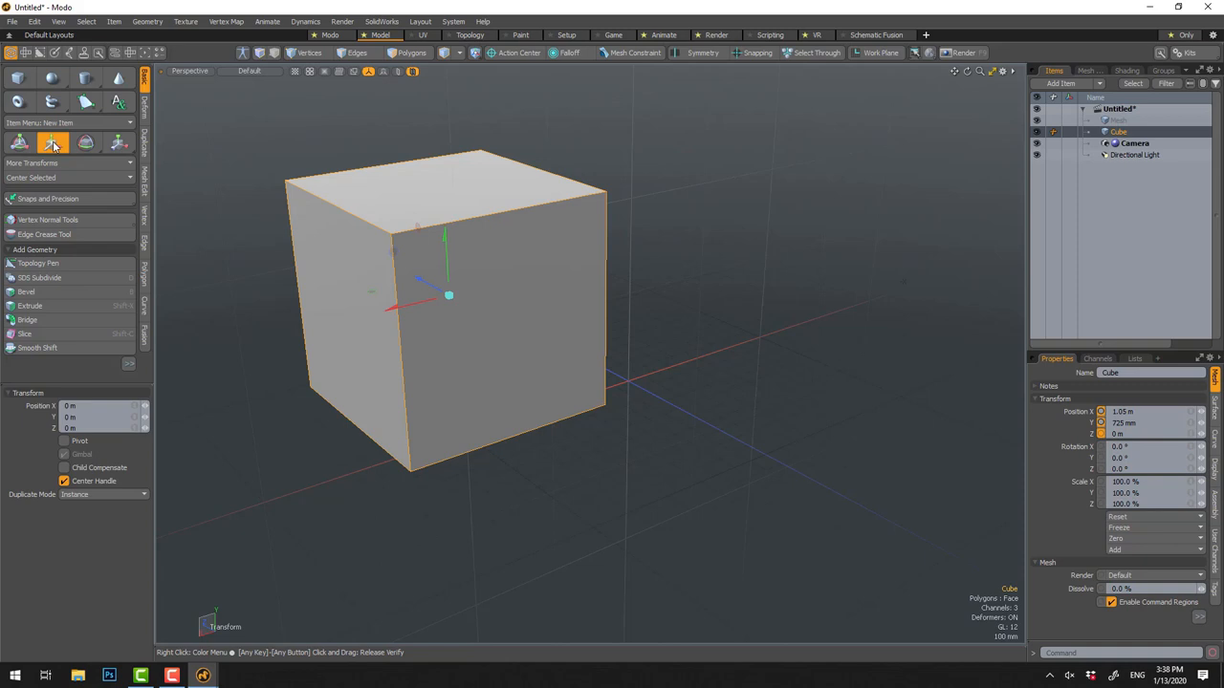
{"action": "key", "text": "space"}
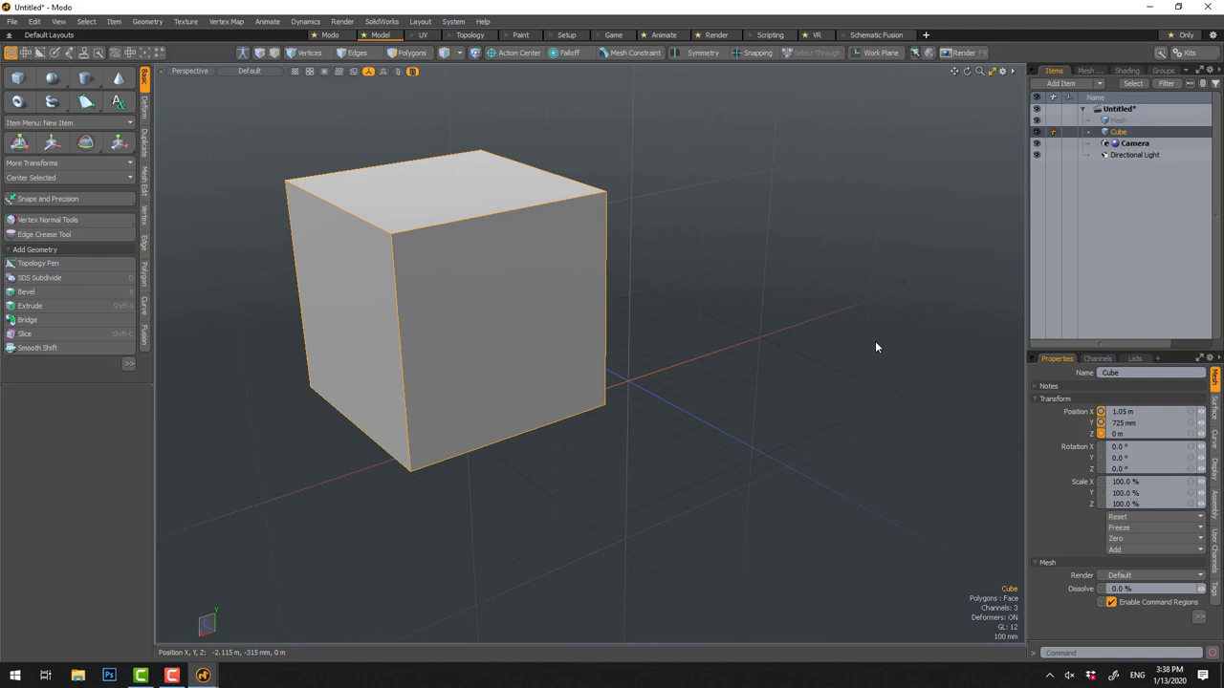
Slide the cube back and forth along Z, trying -1.52 m and -955 mm
{"action": "key", "text": "w"}
{"action": "middle_click_drag", "start_coordinate": [875, 347], "coordinate": [765, 344], "text": "alt"}
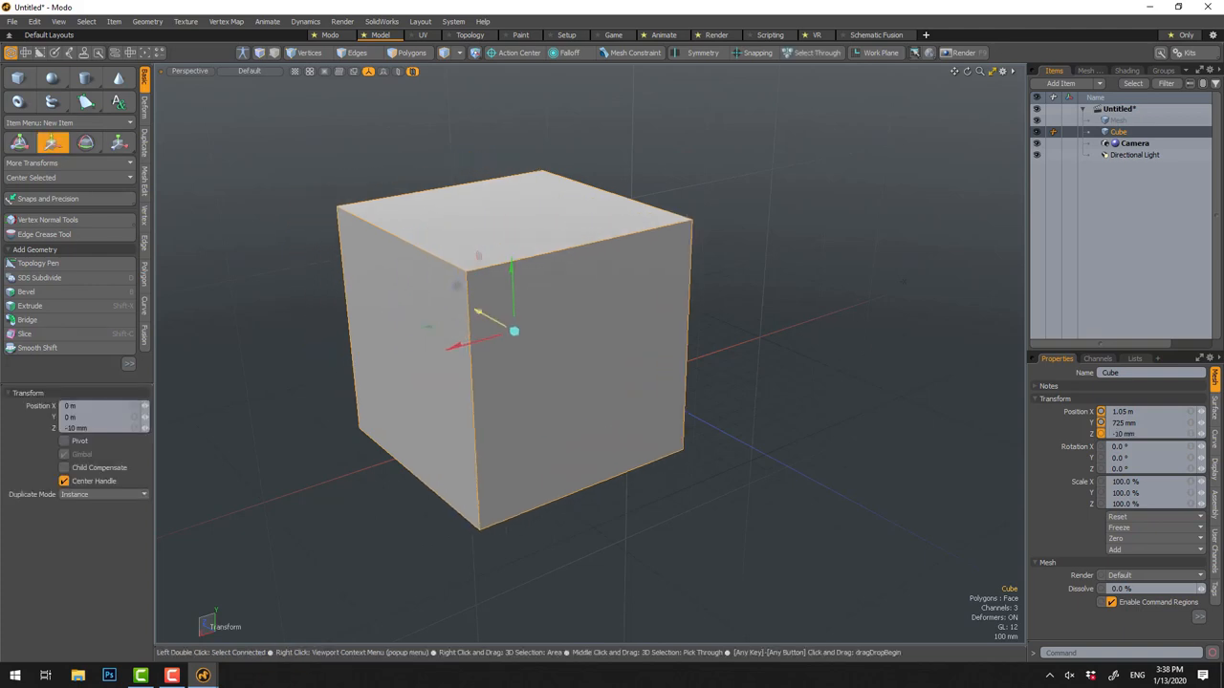
{"action": "left_click_drag", "start_coordinate": [513, 332], "coordinate": [612, 378]}
{"action": "key", "text": "space"}
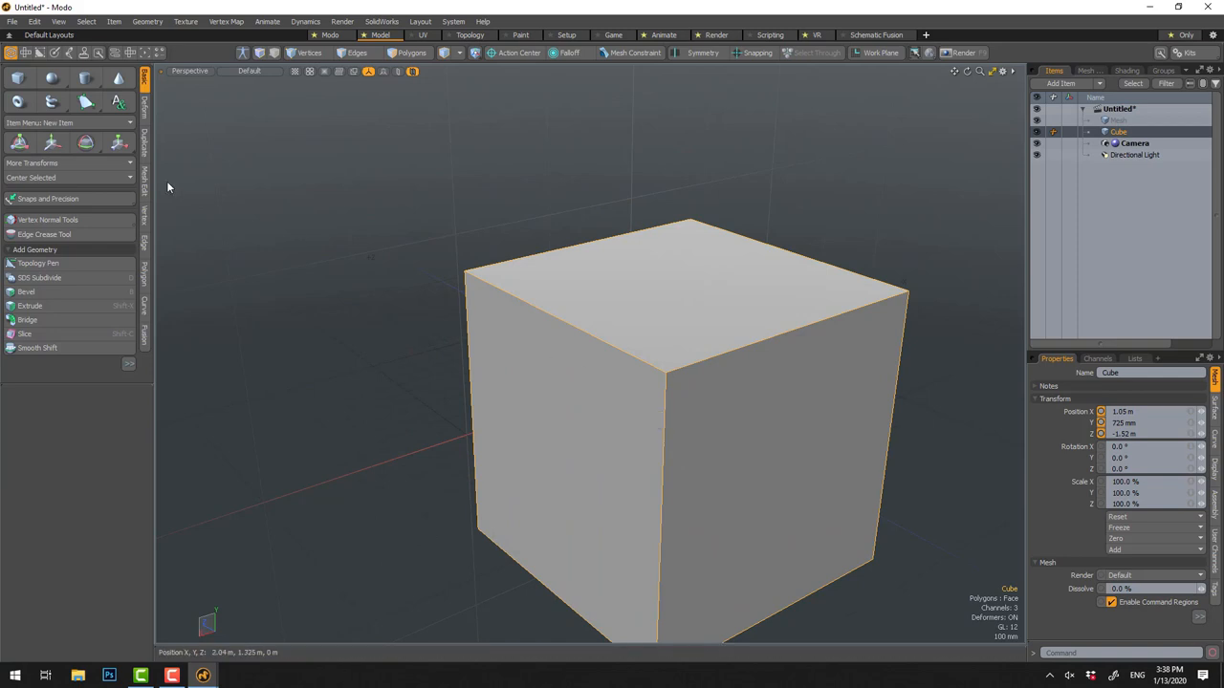
{"action": "key", "text": "w"}
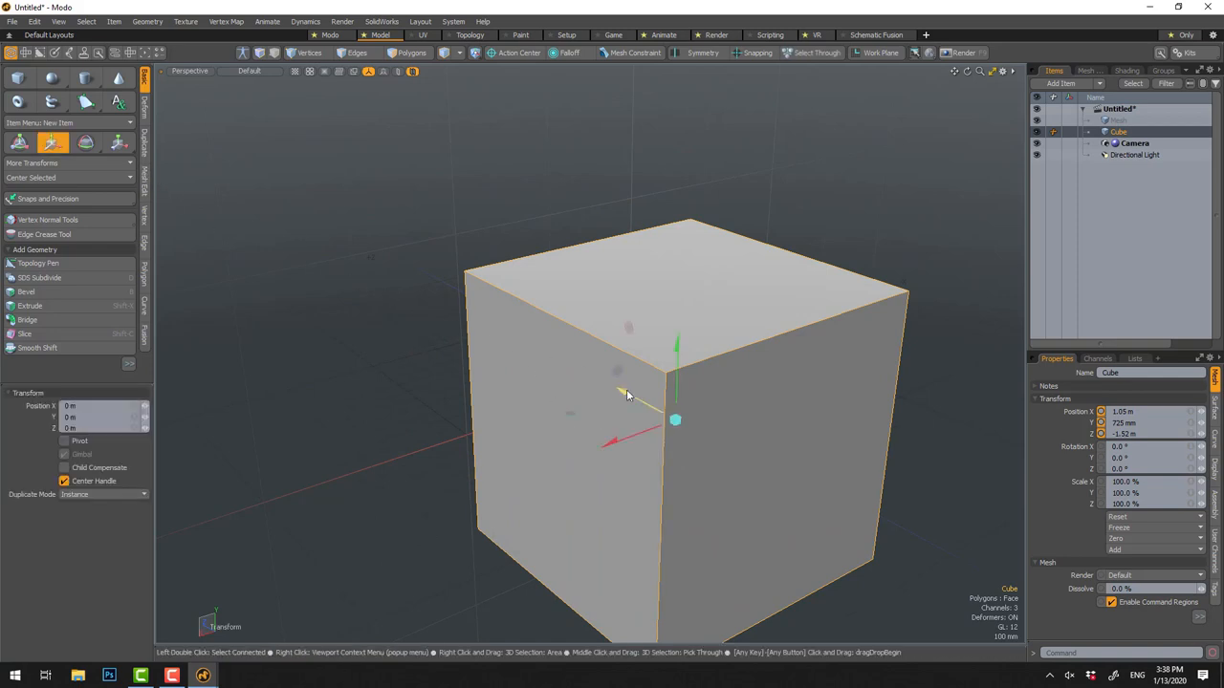
{"action": "left_click_drag", "start_coordinate": [631, 396], "coordinate": [816, 419]}
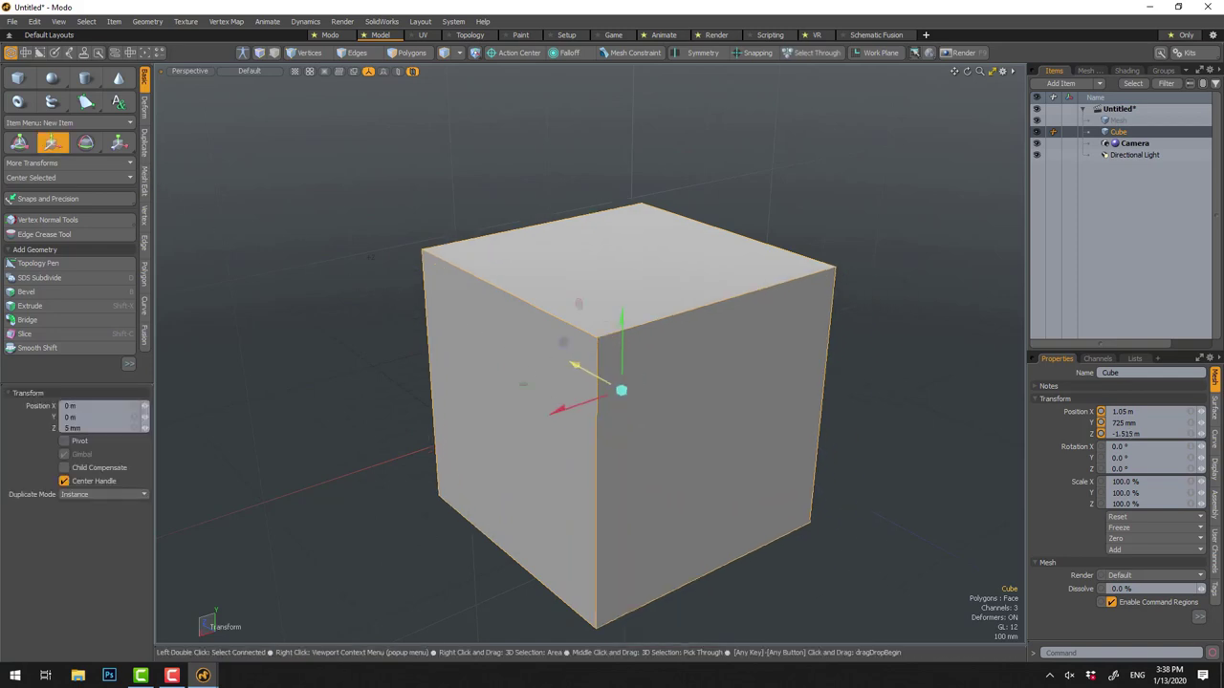
Set Position Z to 0, then push the cube back along Z to about -1.41 m
{"action": "left_click", "coordinate": [1126, 434]}
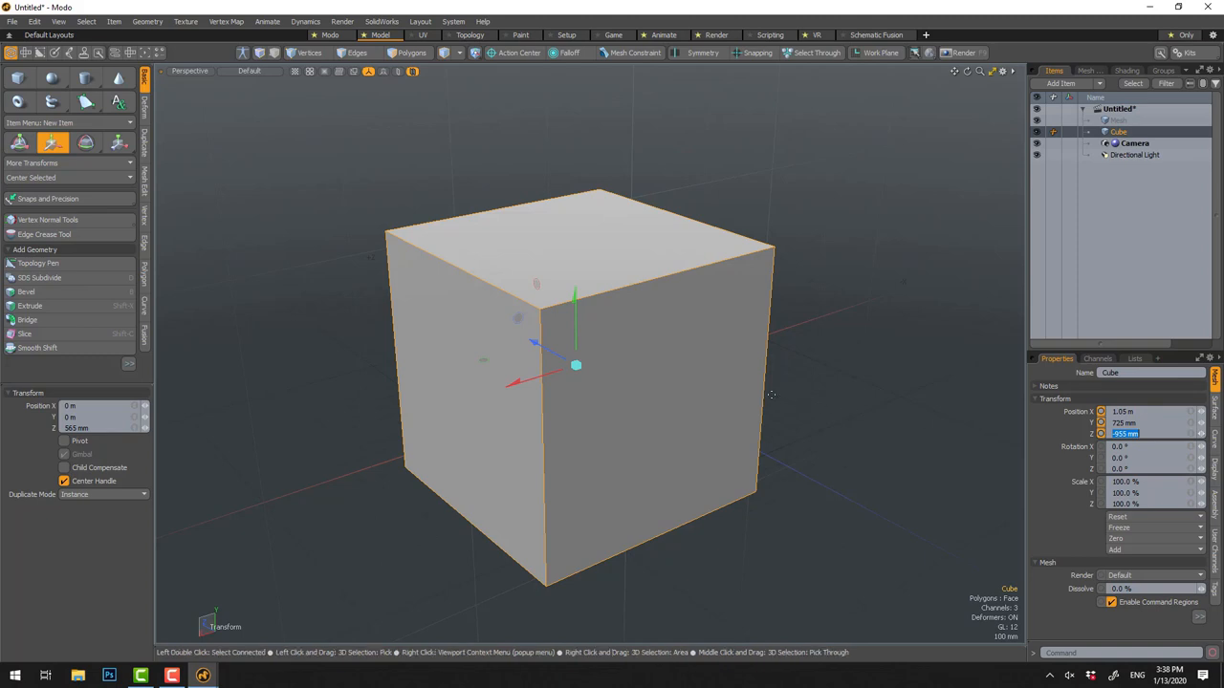
{"action": "type", "text": "0"}
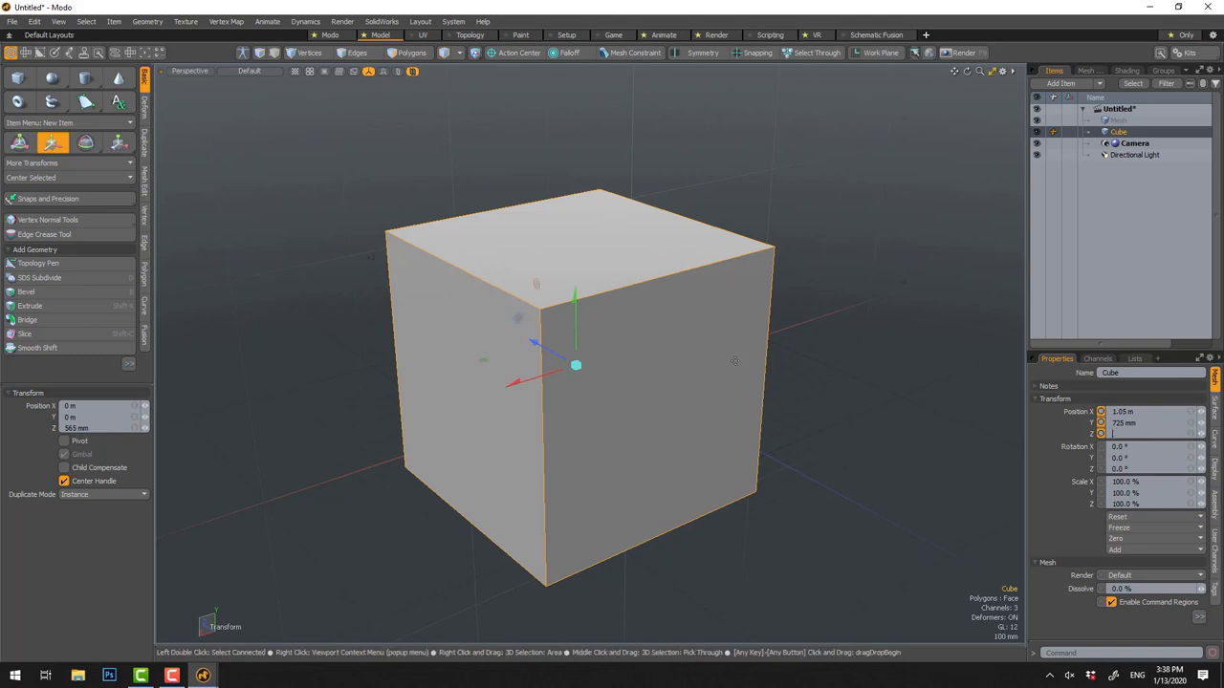
{"action": "key", "text": "Return"}
{"action": "type", "text": "0 m"}
{"action": "key", "text": "space"}
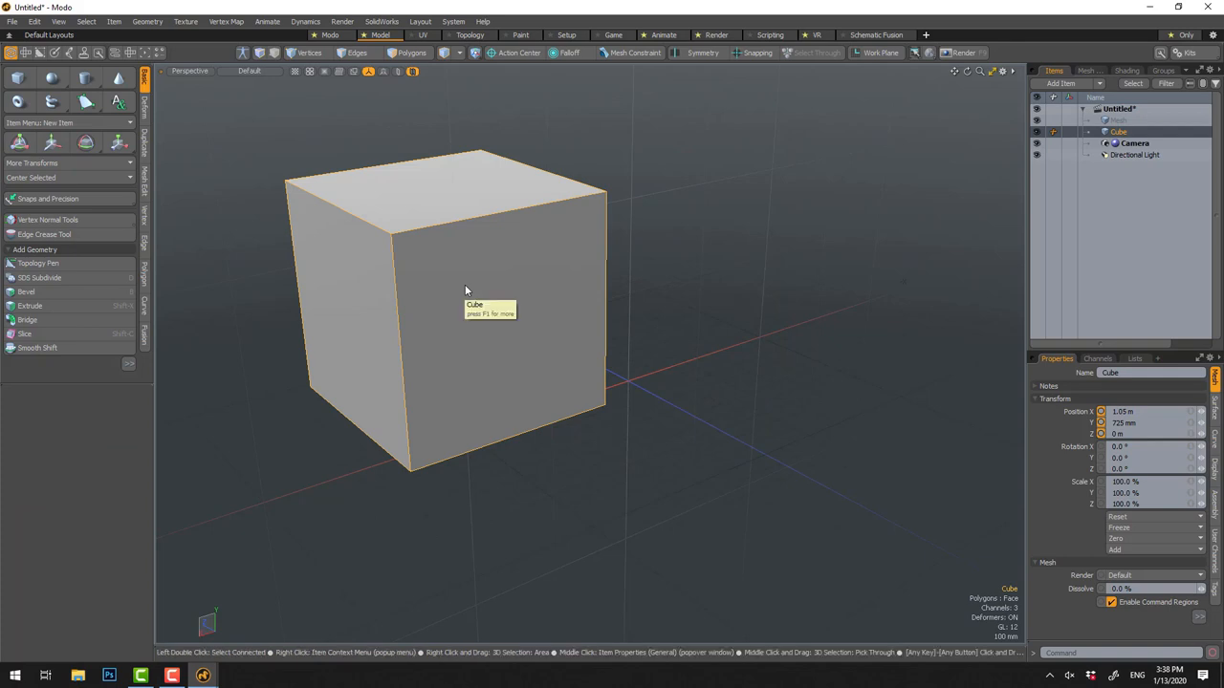
{"action": "key", "text": "w"}
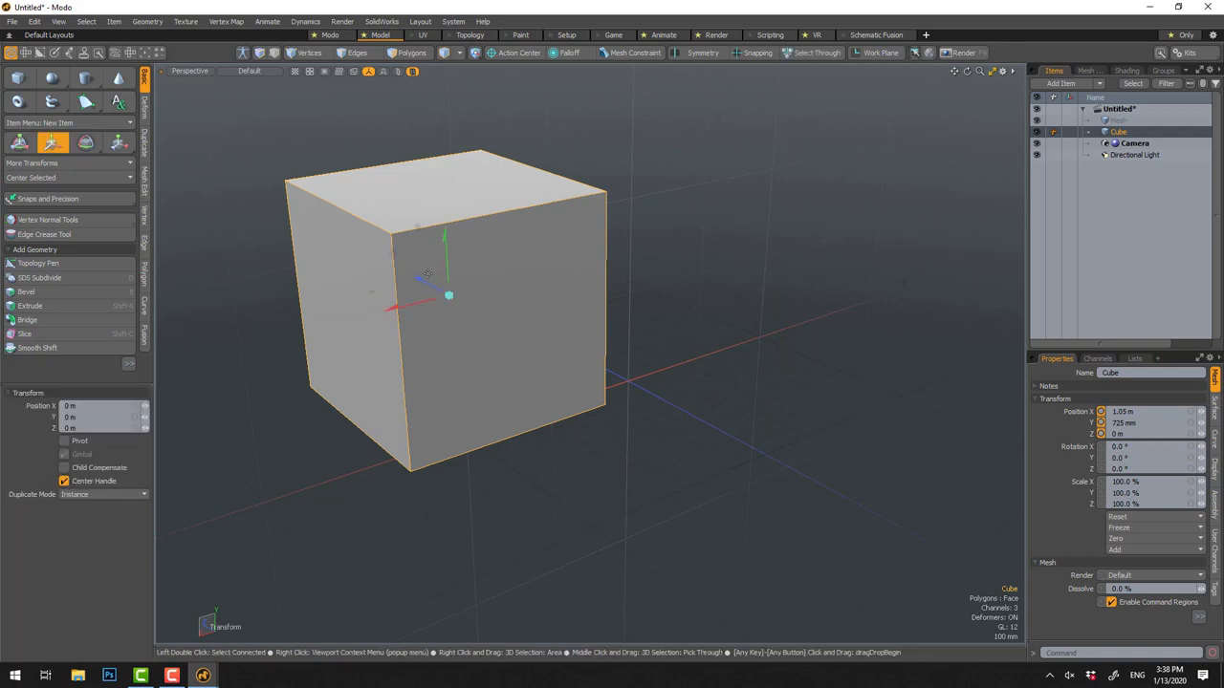
{"action": "left_click_drag", "start_coordinate": [423, 280], "coordinate": [598, 361]}
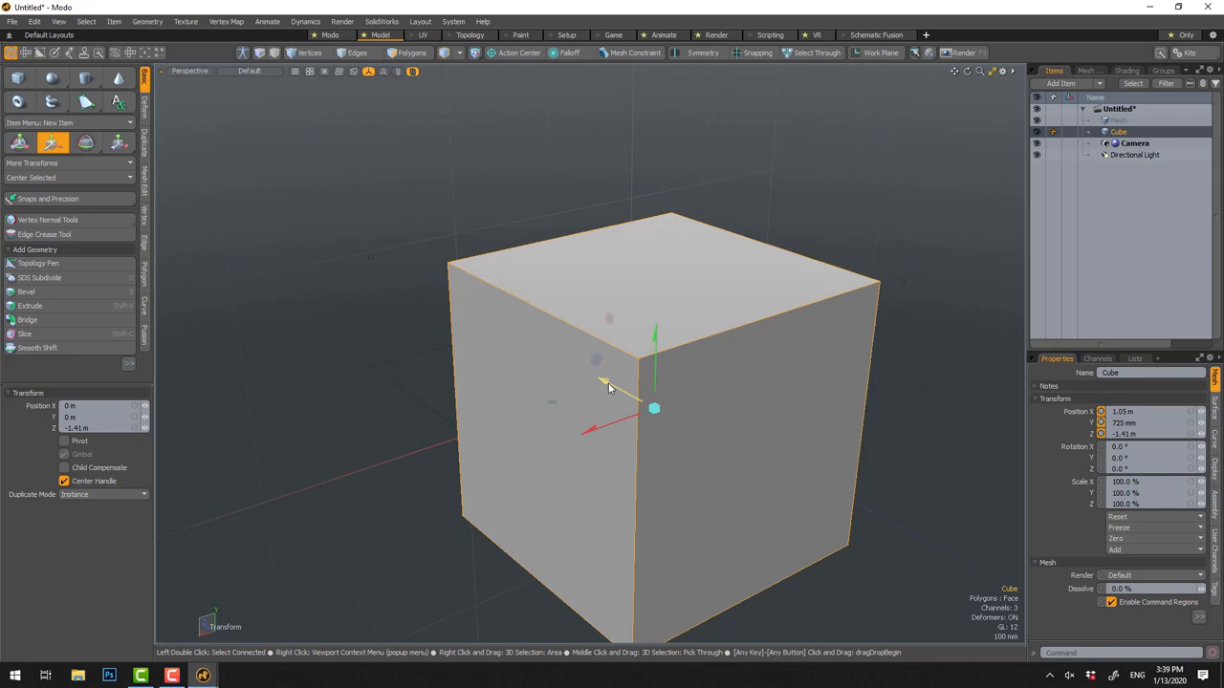
{"action": "key", "text": "space"}
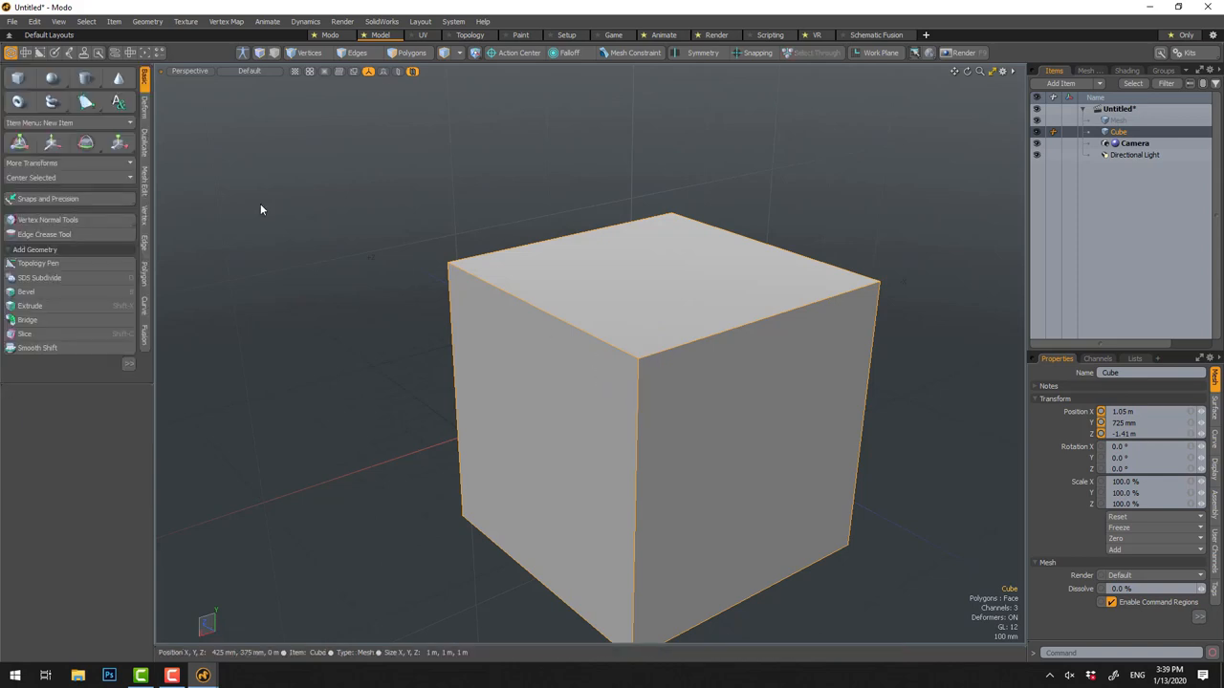
Rotate the cube and set Rotation Y to exactly 45°
{"action": "left_click", "coordinate": [86, 144]}
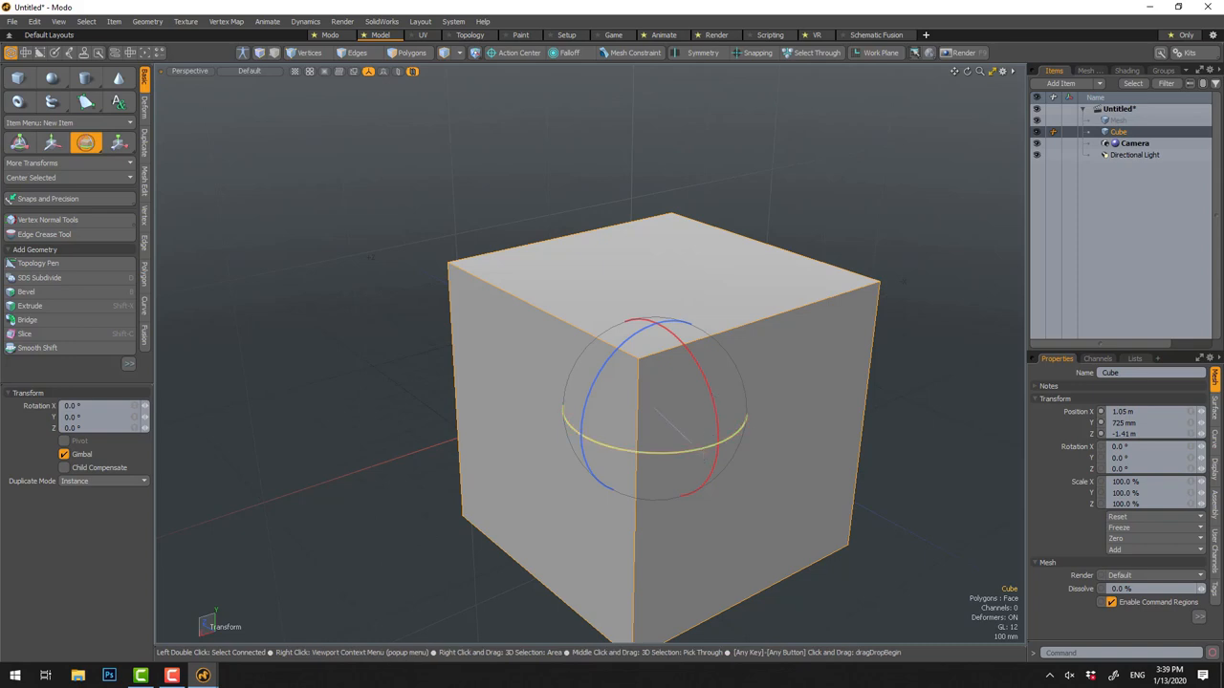
{"action": "left_click_drag", "start_coordinate": [700, 456], "coordinate": [918, 435]}
{"action": "left_click", "coordinate": [1123, 458]}
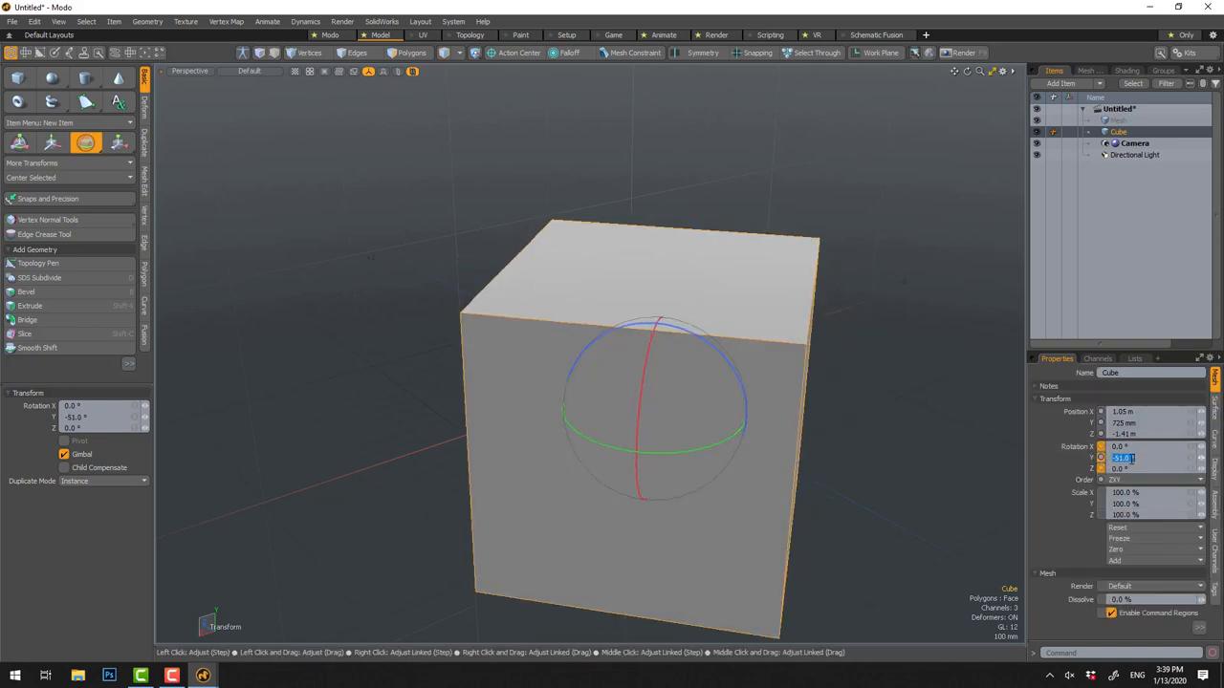
{"action": "type", "text": "45"}
{"action": "key", "text": "Return"}
{"action": "left_click", "coordinate": [1116, 468]}
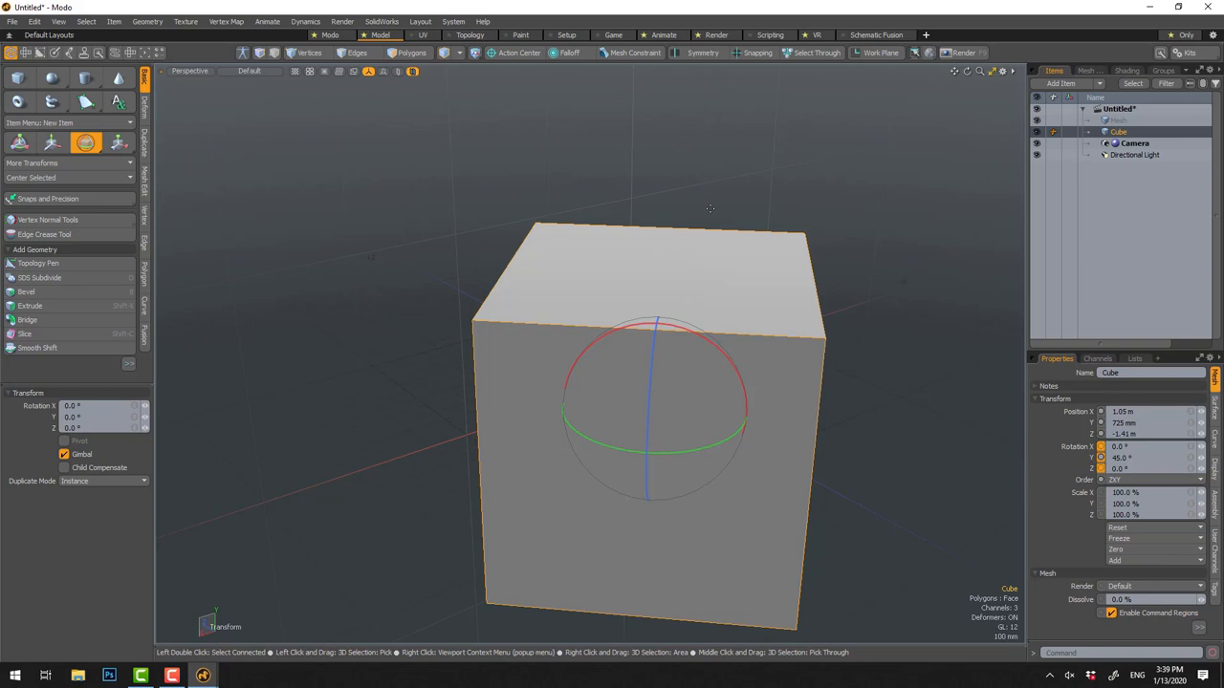
{"action": "key", "text": "space"}
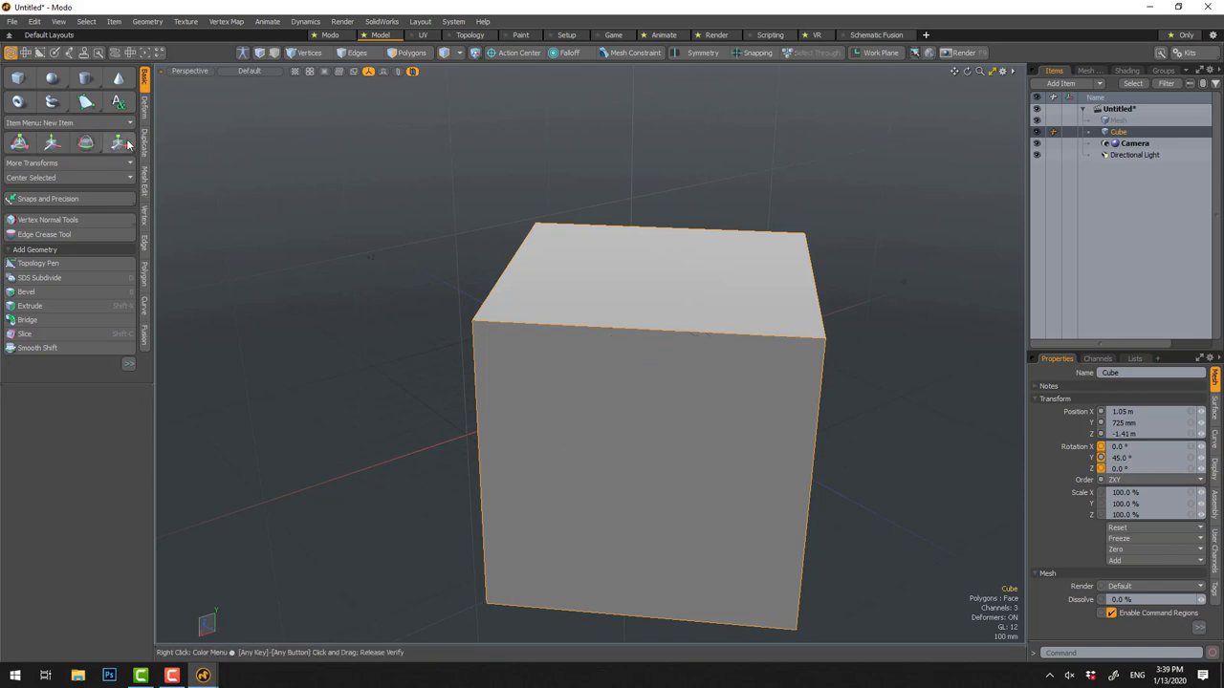
Scale the cube into a thin slab with Scale Z set to 200%
{"action": "key", "text": "r"}
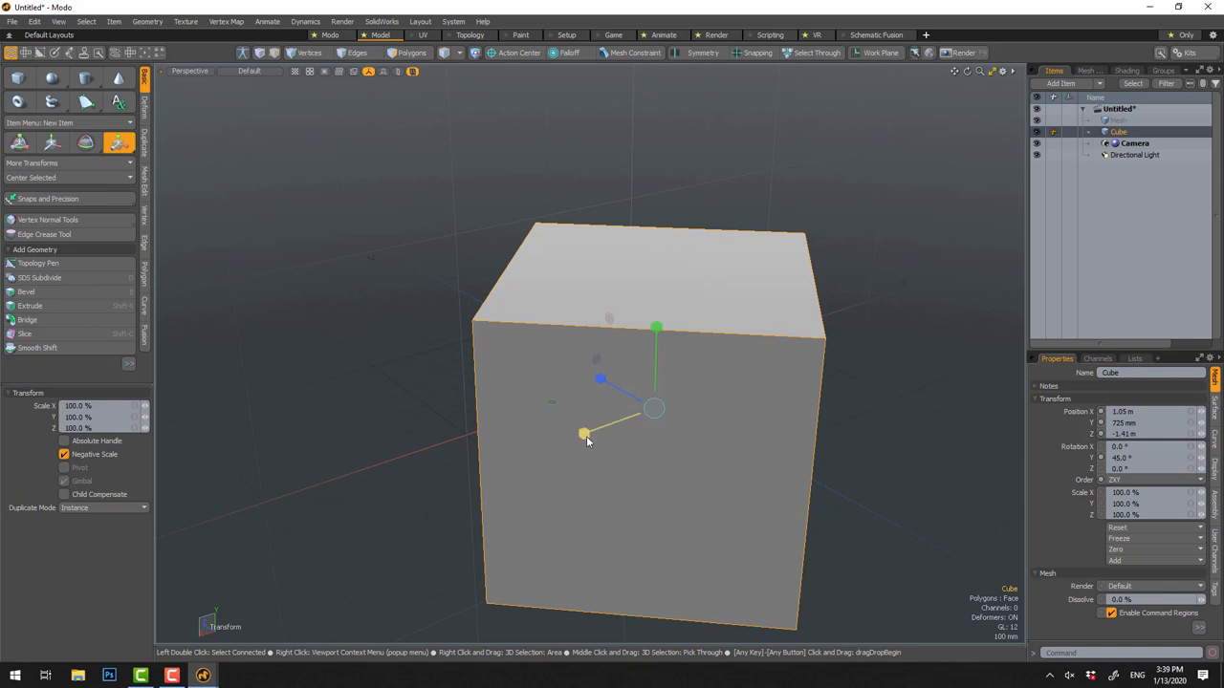
{"action": "left_click_drag", "start_coordinate": [583, 435], "coordinate": [594, 420]}
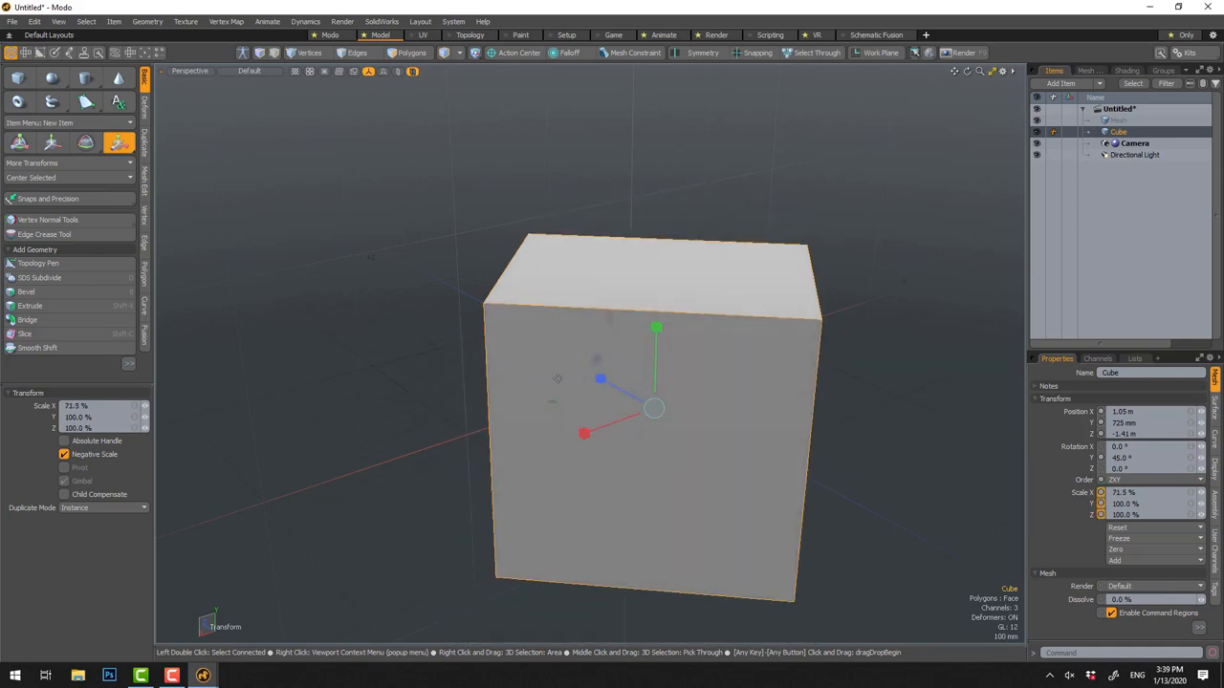
{"action": "mouse_move", "coordinate": [599, 378]}
{"action": "left_mouse_down"}
{"action": "mouse_move", "coordinate": [698, 435]}
{"action": "mouse_move", "coordinate": [631, 421]}
{"action": "left_mouse_up"}
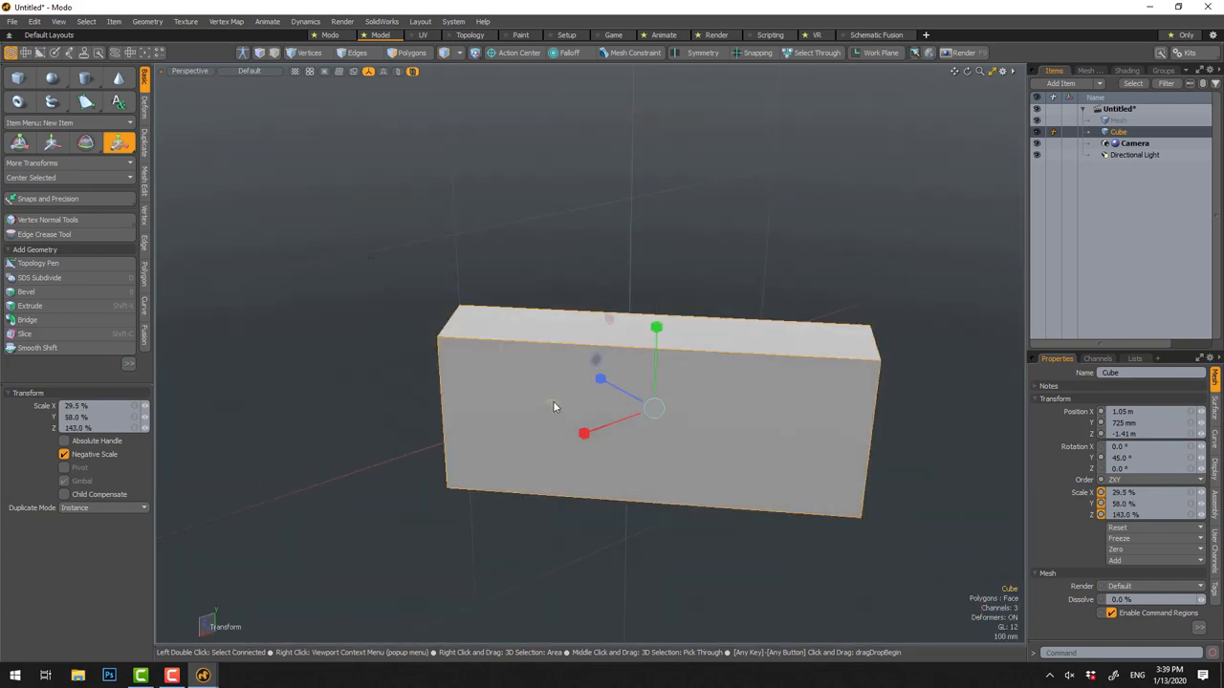
{"action": "left_click_drag", "start_coordinate": [553, 401], "coordinate": [593, 420]}
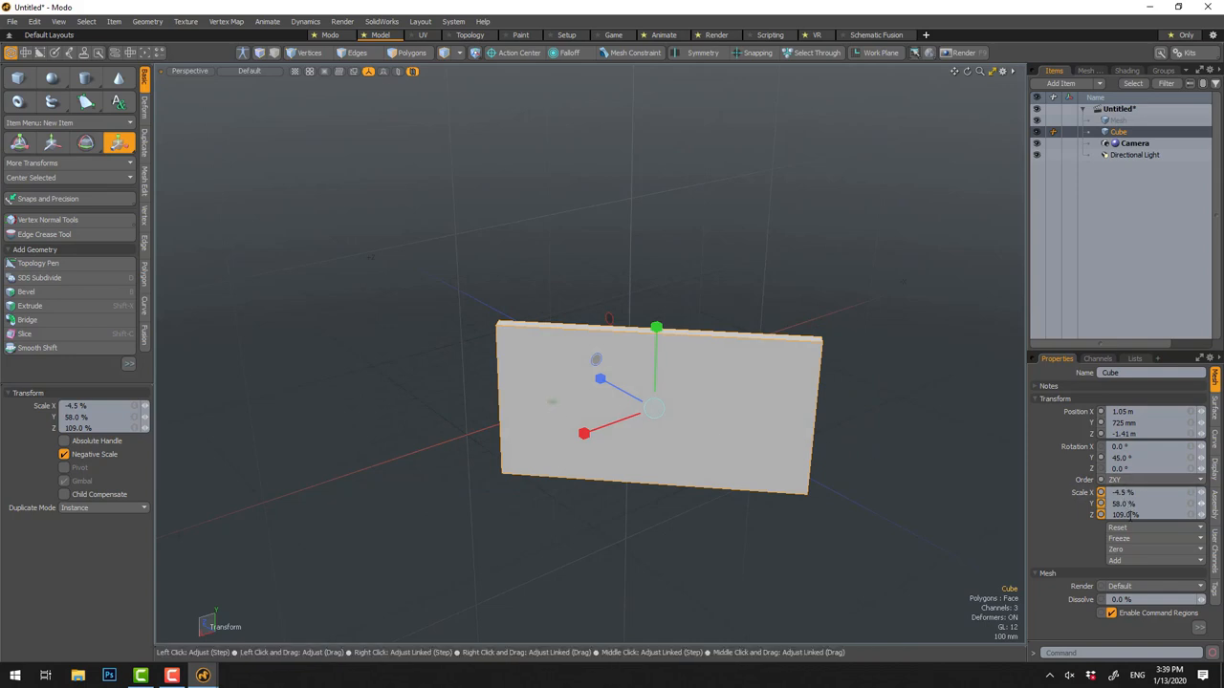
{"action": "left_click", "coordinate": [1132, 516]}
{"action": "type", "text": "200"}
{"action": "key", "text": "Return"}
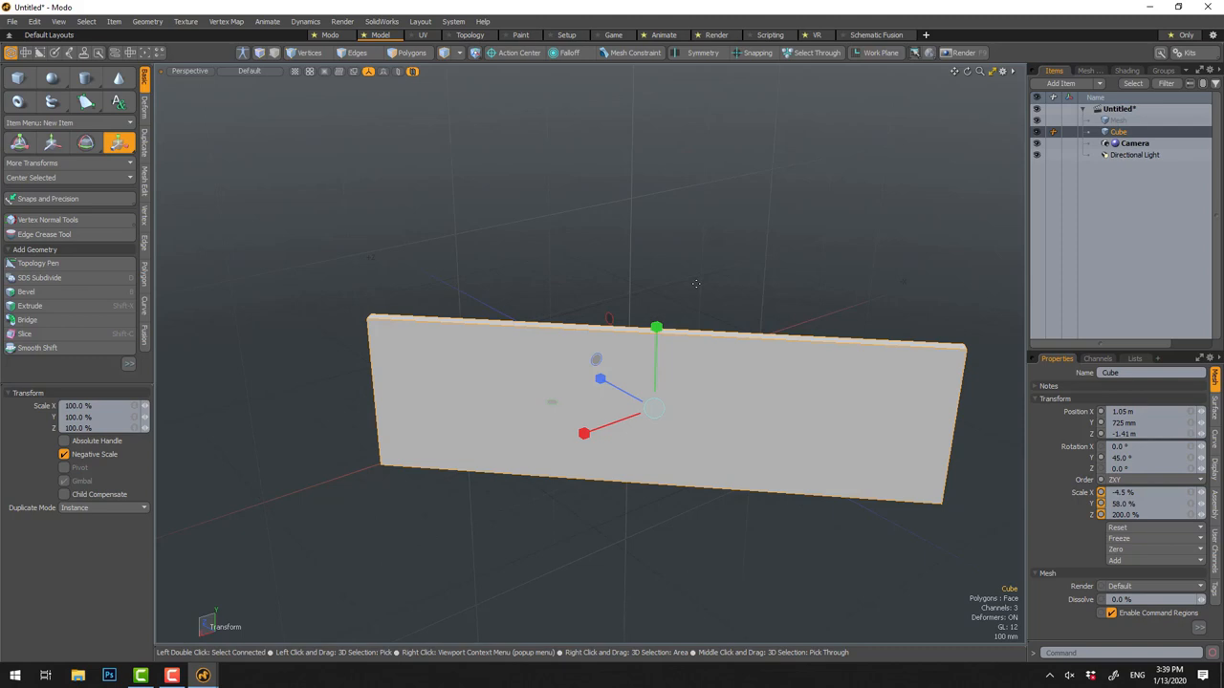
{"action": "key", "text": "space"}
Reselect the stretched slab and delete it from the scene
{"action": "left_click", "coordinate": [693, 279]}
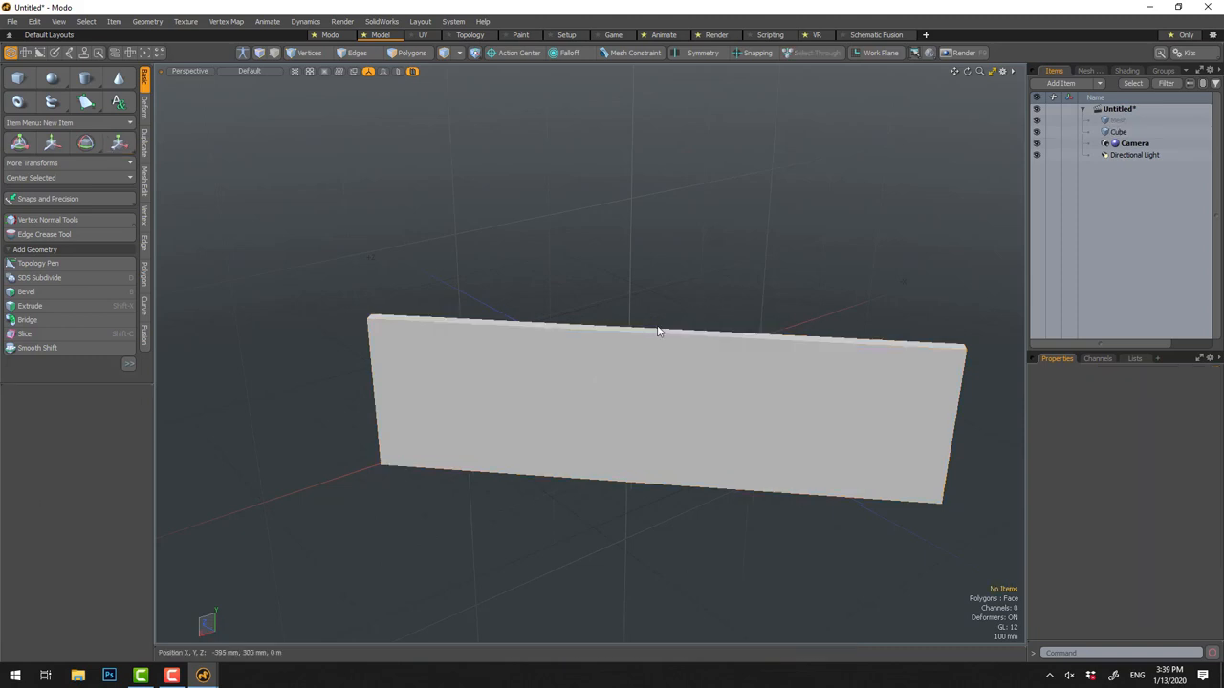
{"action": "left_click", "coordinate": [658, 332]}
{"action": "scroll", "coordinate": [660, 344], "scroll_direction": "down", "scroll_amount": 3}
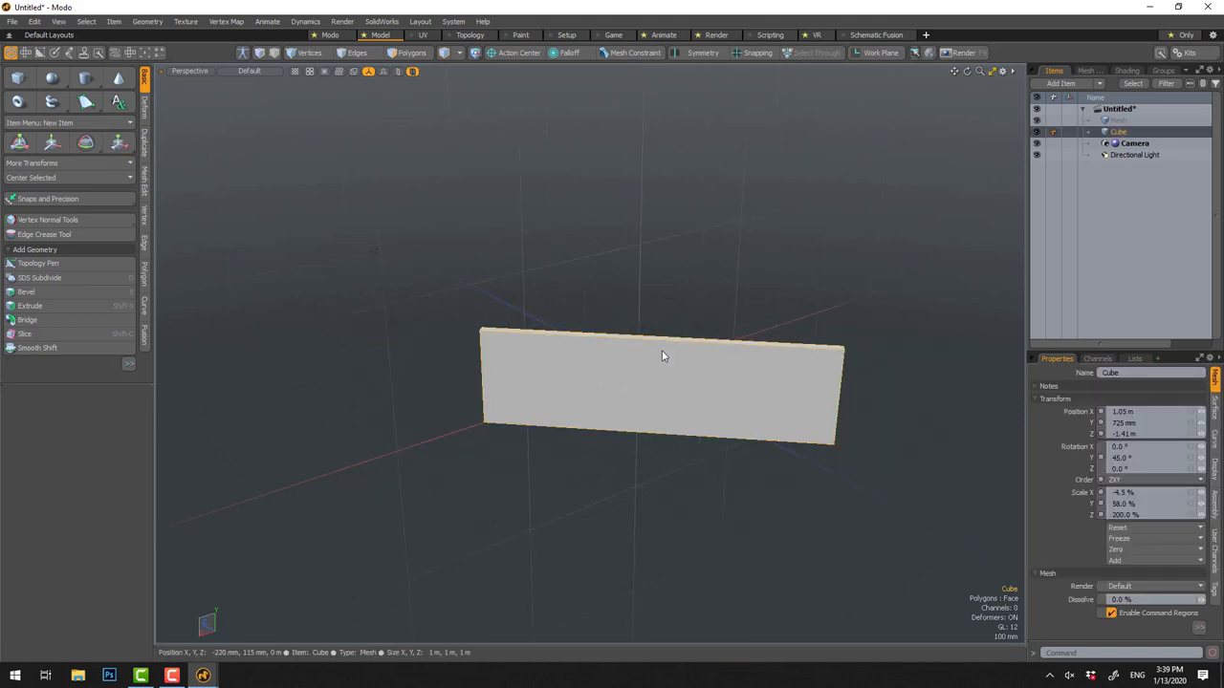
{"action": "scroll", "coordinate": [662, 355], "scroll_direction": "up", "scroll_amount": 2}
{"action": "key", "text": "Delete"}
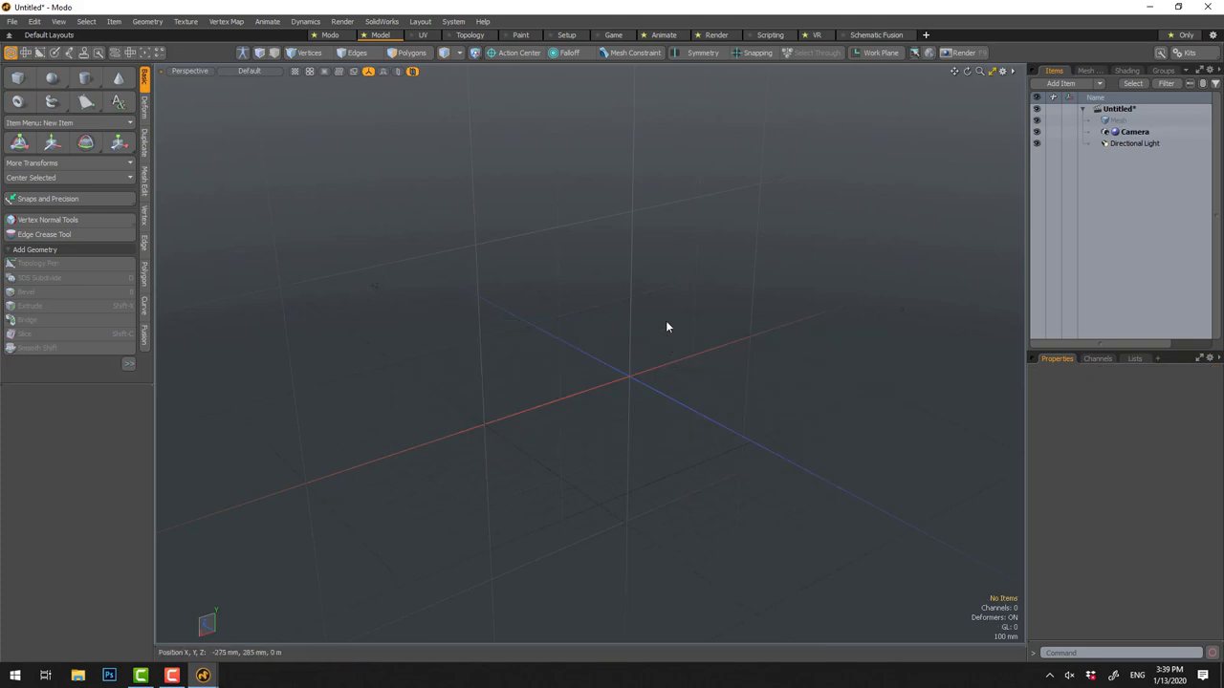
Create a new cube primitive at the origin and rename it Board
{"action": "right_click", "coordinate": [667, 326]}
{"action": "mouse_move", "coordinate": [626, 423]}
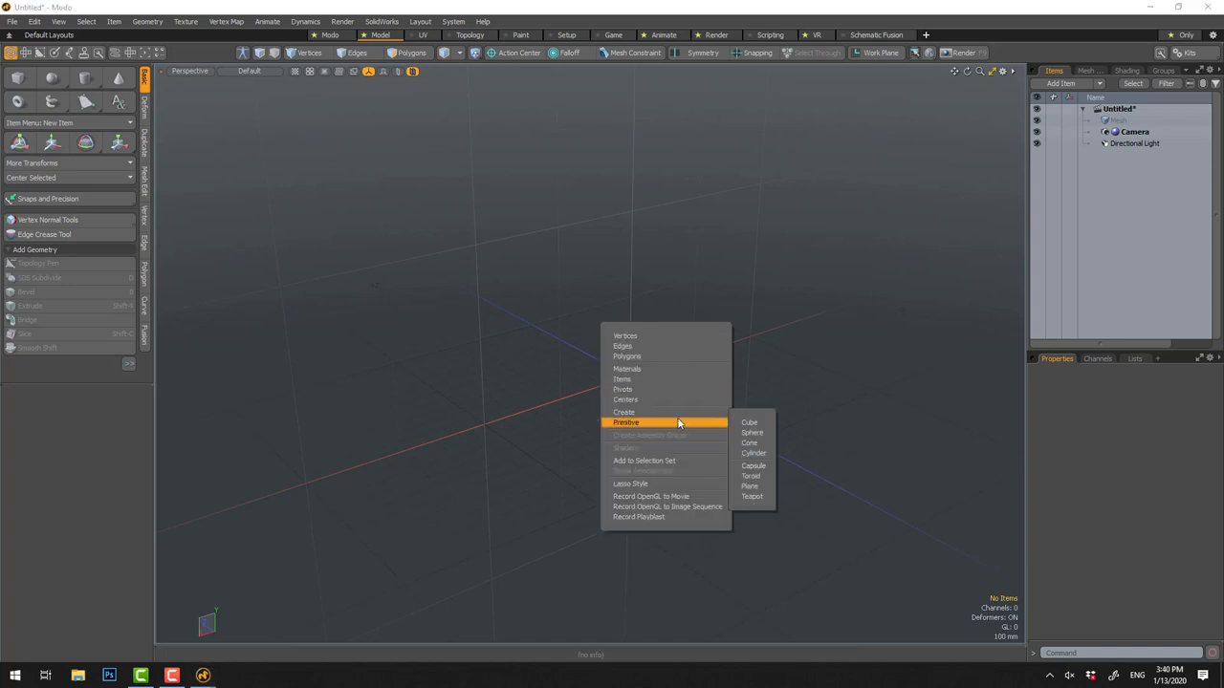
{"action": "left_click", "coordinate": [748, 423]}
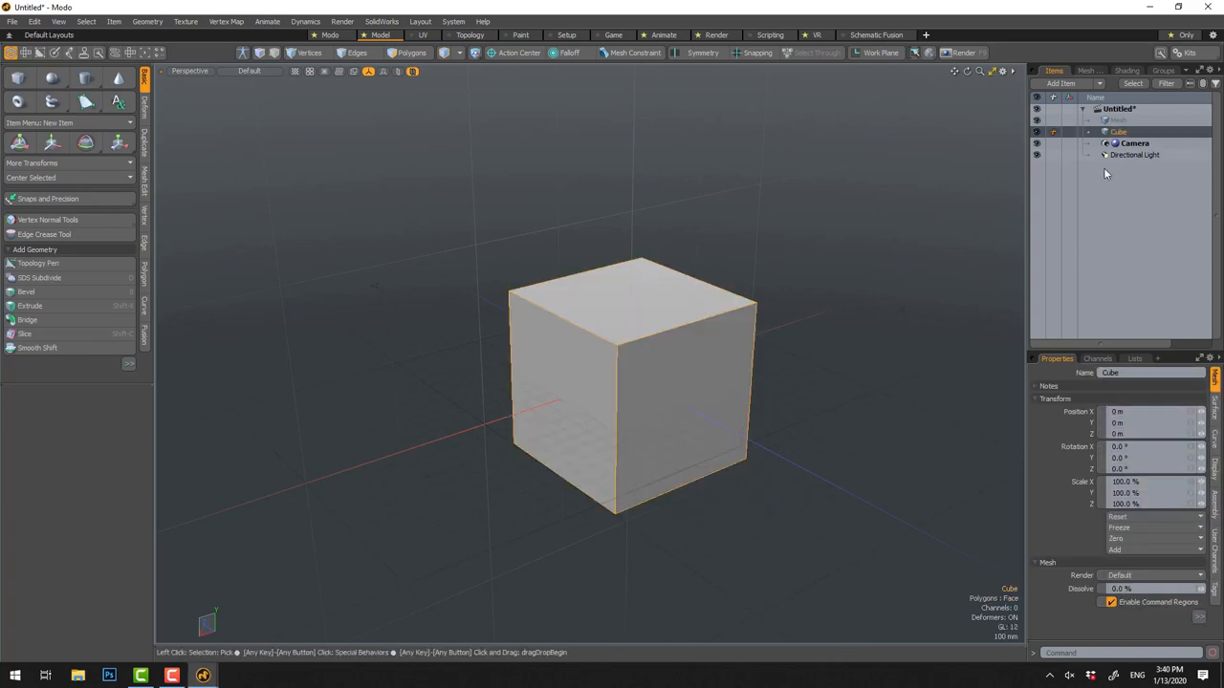
{"action": "double_click", "coordinate": [1109, 132]}
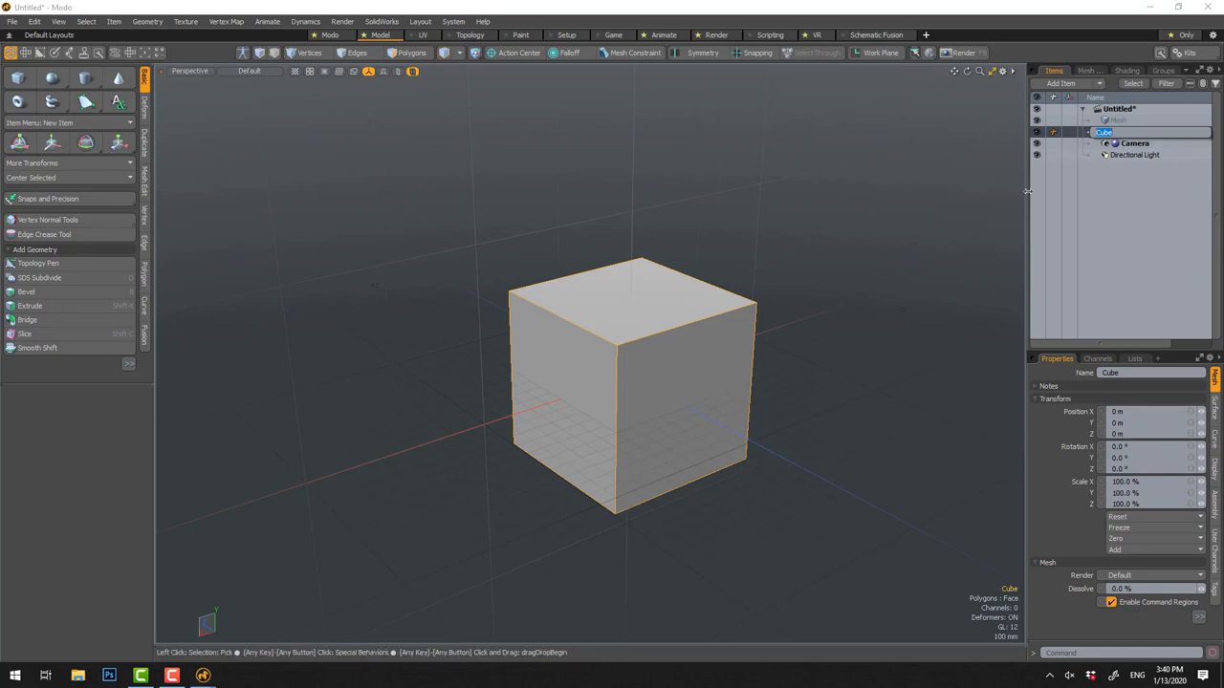
{"action": "type", "text": "T"}
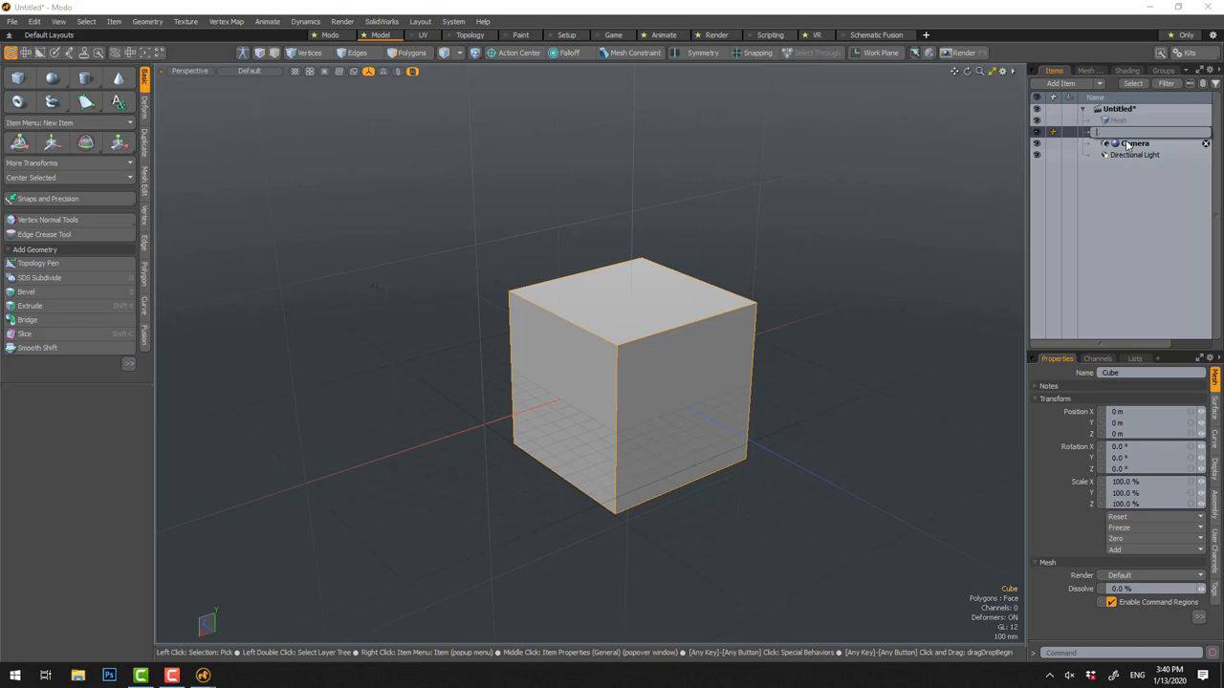
{"action": "type", "text": "d"}
{"action": "key", "text": "Return"}
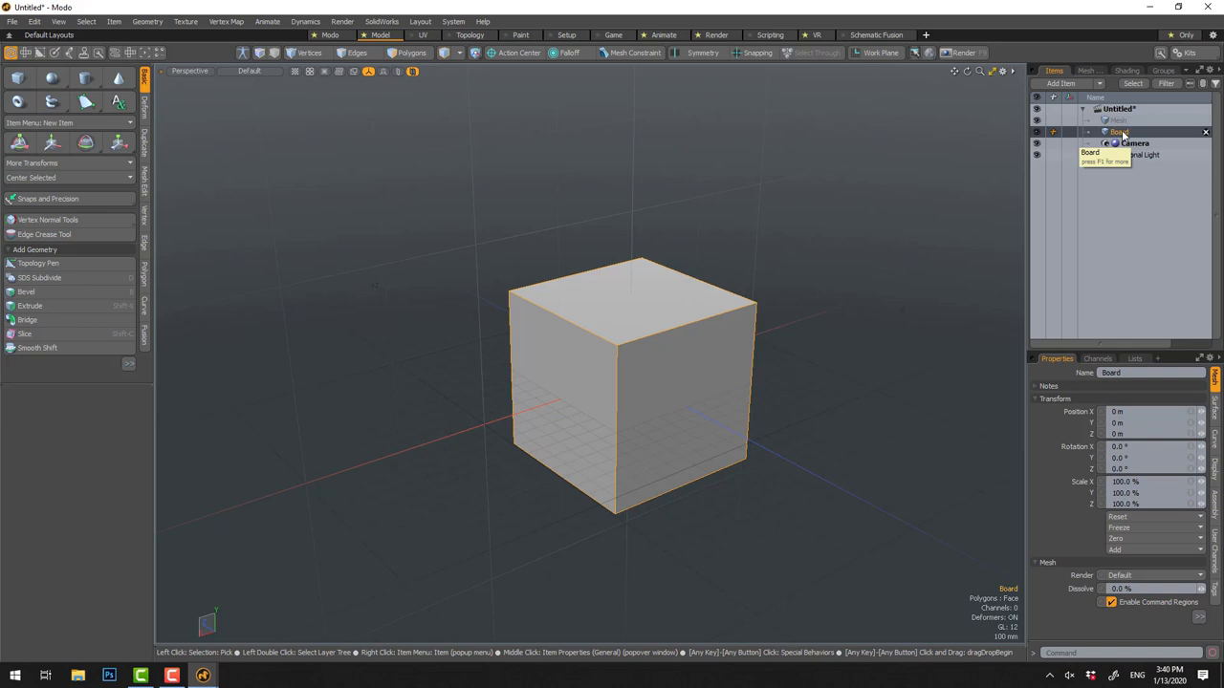
Put Board in edit mode and toggle its visibility off and back on
{"action": "left_click", "coordinate": [1052, 133]}
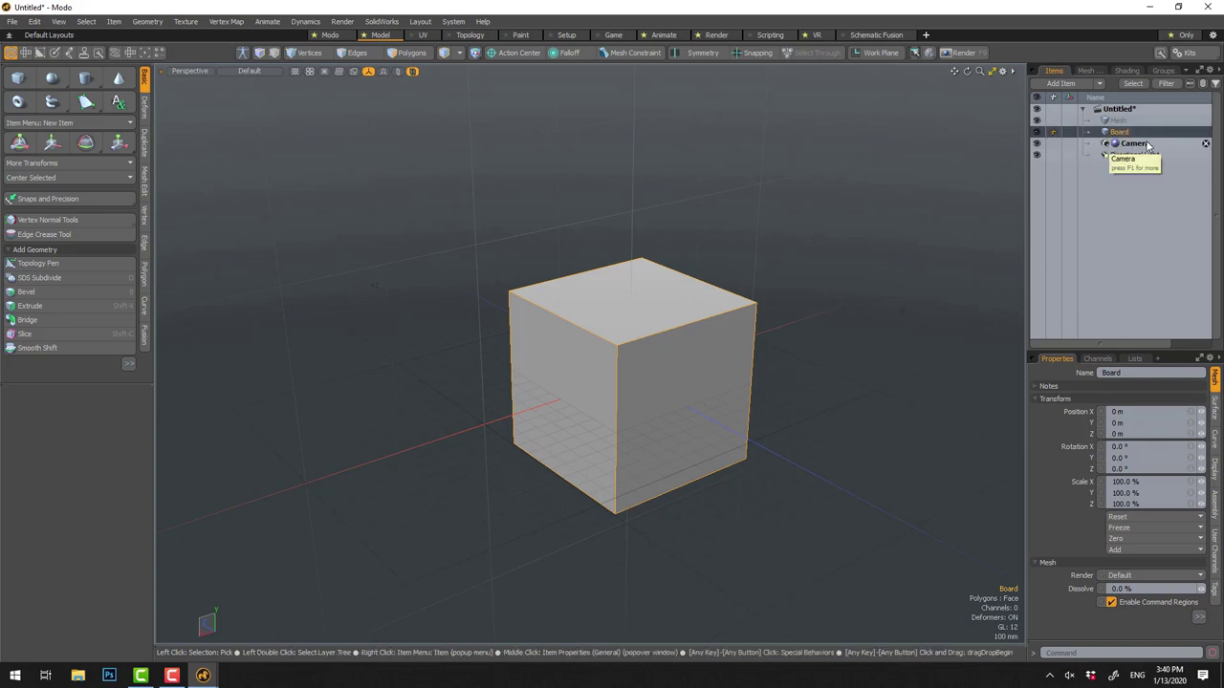
{"action": "left_click", "coordinate": [1035, 132]}
{"action": "left_click", "coordinate": [1035, 132]}
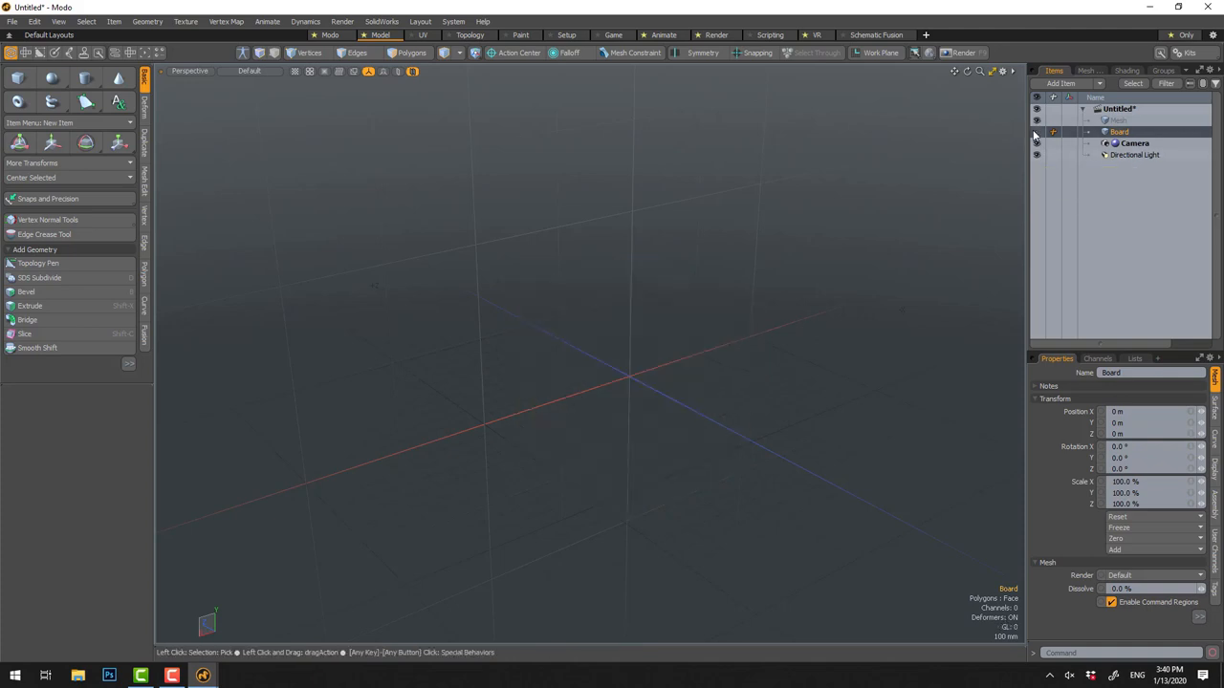
{"action": "left_click", "coordinate": [1036, 132]}
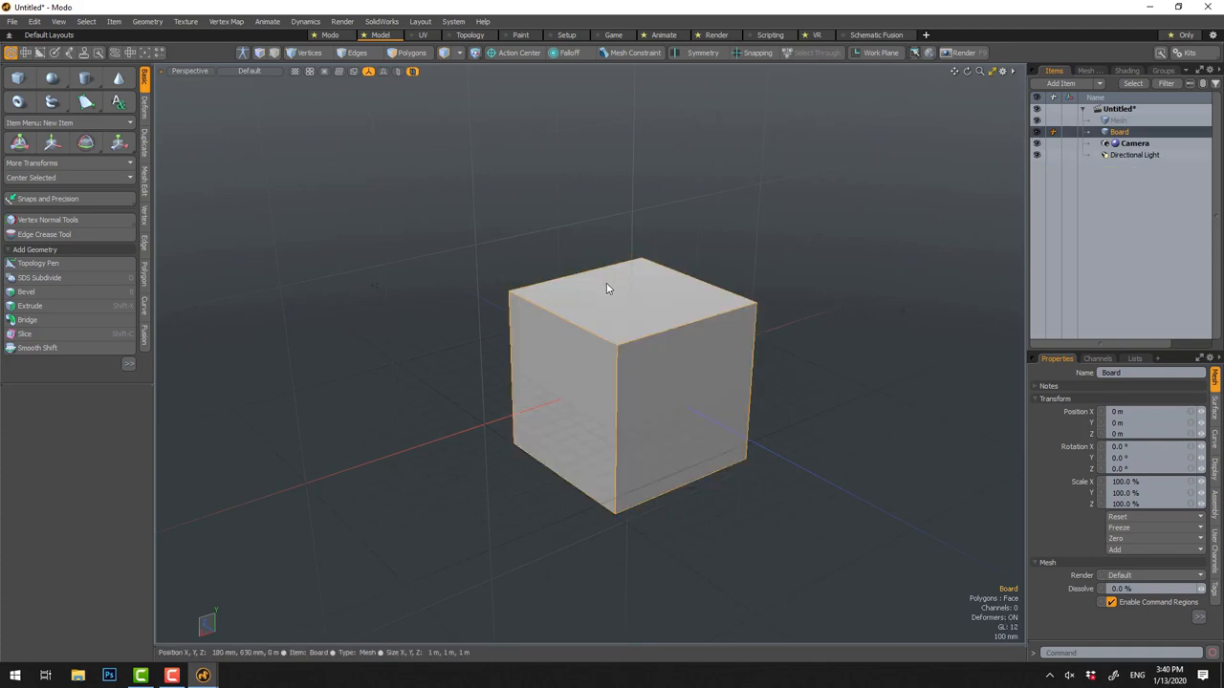
Flatten the Board vertically, trying 20 then 15 percent Y scale
{"action": "key", "text": "r"}
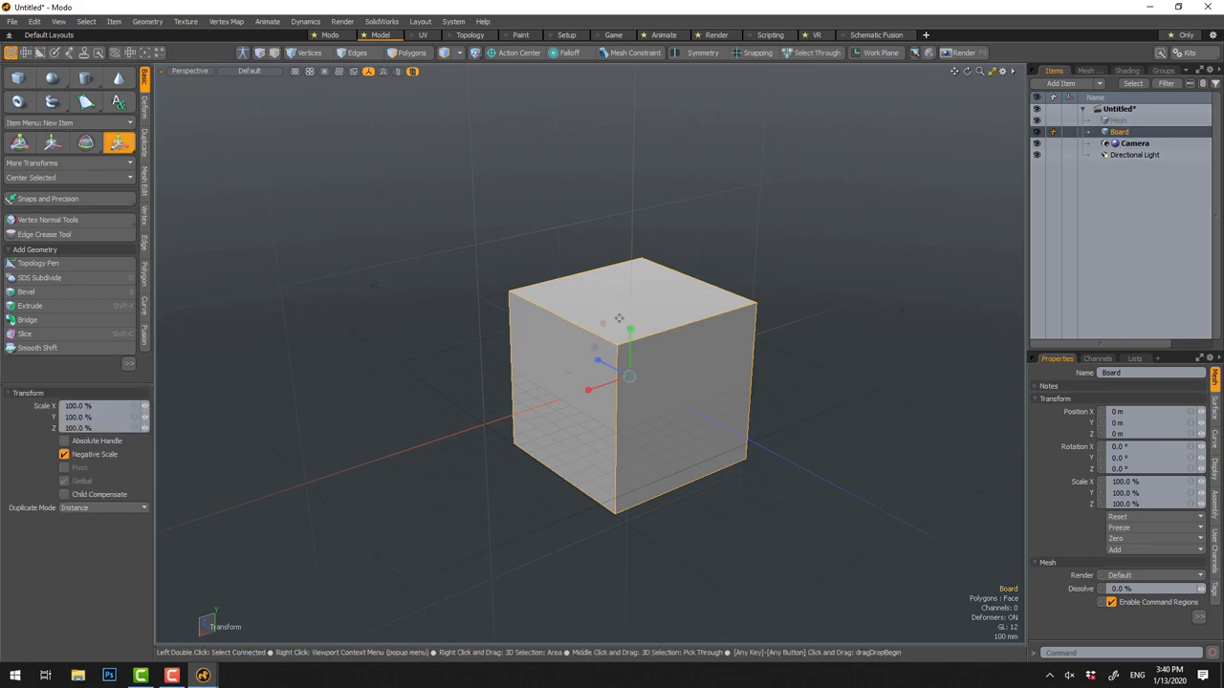
{"action": "left_click_drag", "start_coordinate": [629, 330], "coordinate": [629, 377]}
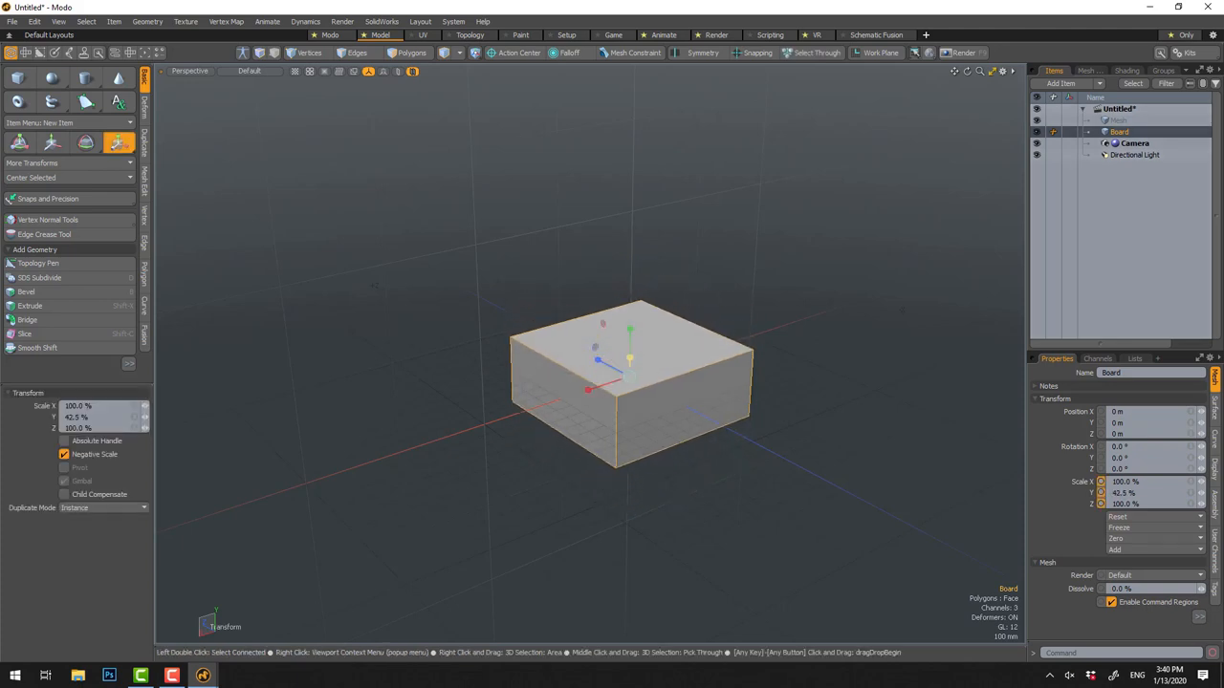
{"action": "left_click", "coordinate": [1124, 493]}
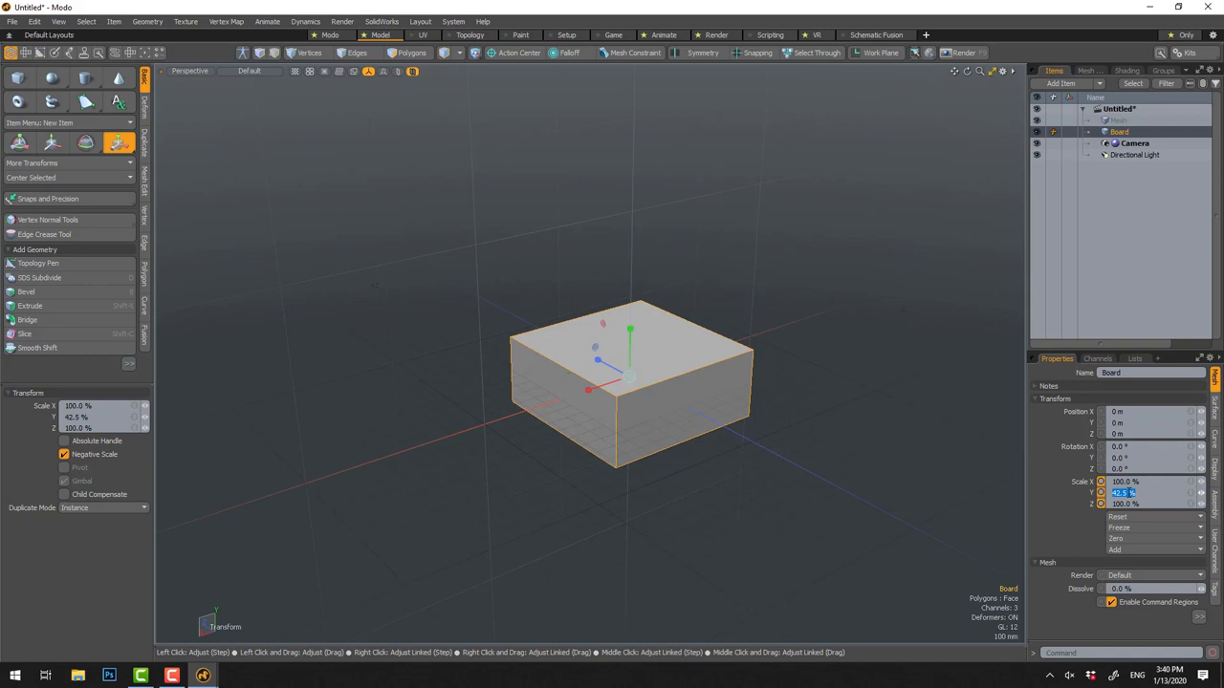
{"action": "type", "text": "20"}
{"action": "key", "text": "Return"}
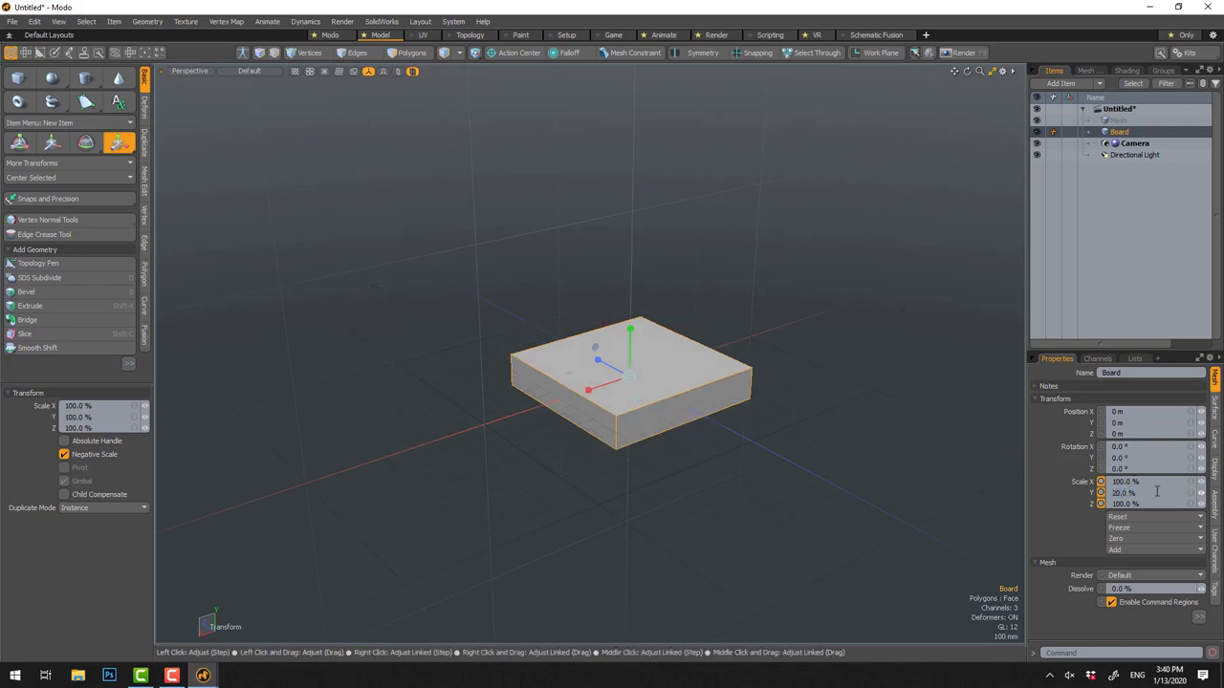
{"action": "left_click", "coordinate": [1156, 492]}
{"action": "type", "text": "15"}
{"action": "key", "text": "Return"}
Stretch the board along X and narrow its depth into a long thin plank
{"action": "left_click_drag", "start_coordinate": [588, 390], "coordinate": [486, 415]}
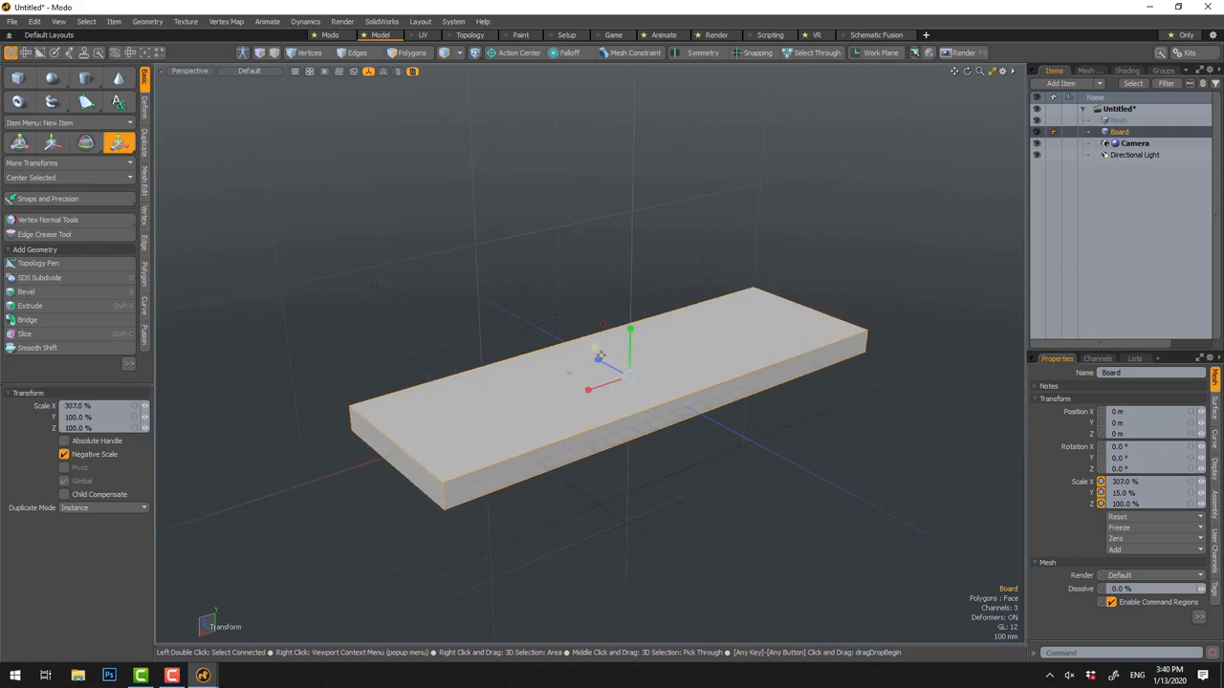
{"action": "left_click_drag", "start_coordinate": [600, 355], "coordinate": [630, 358]}
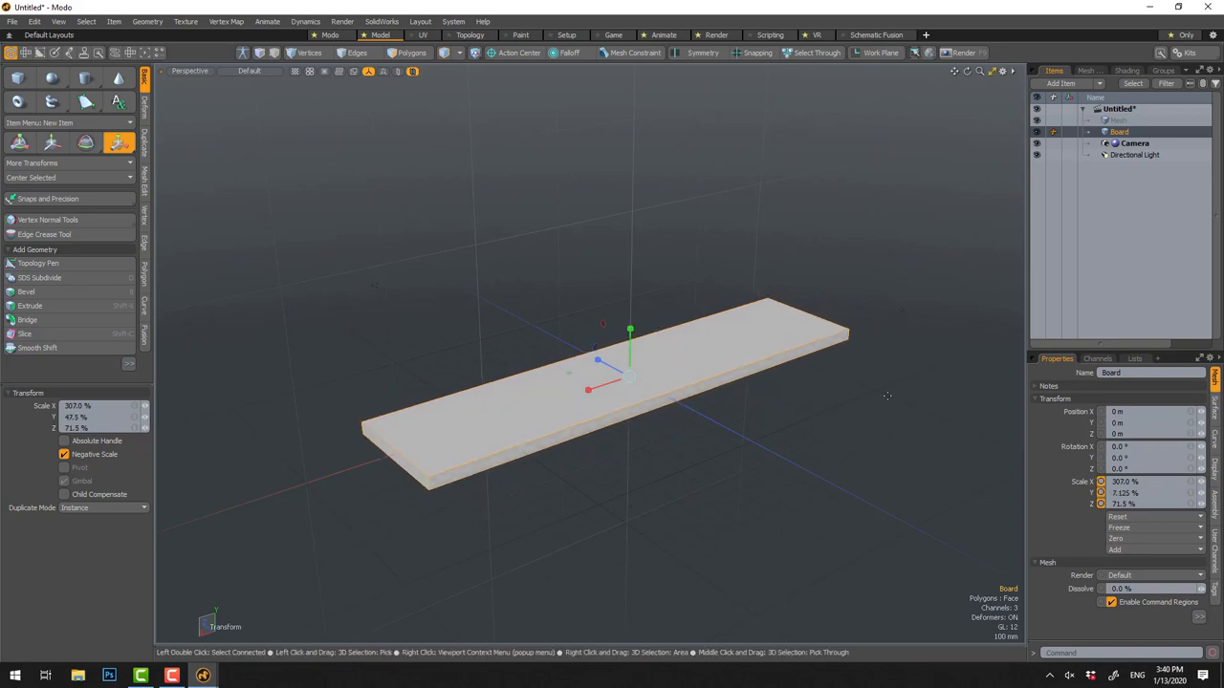
{"action": "key", "text": "space"}
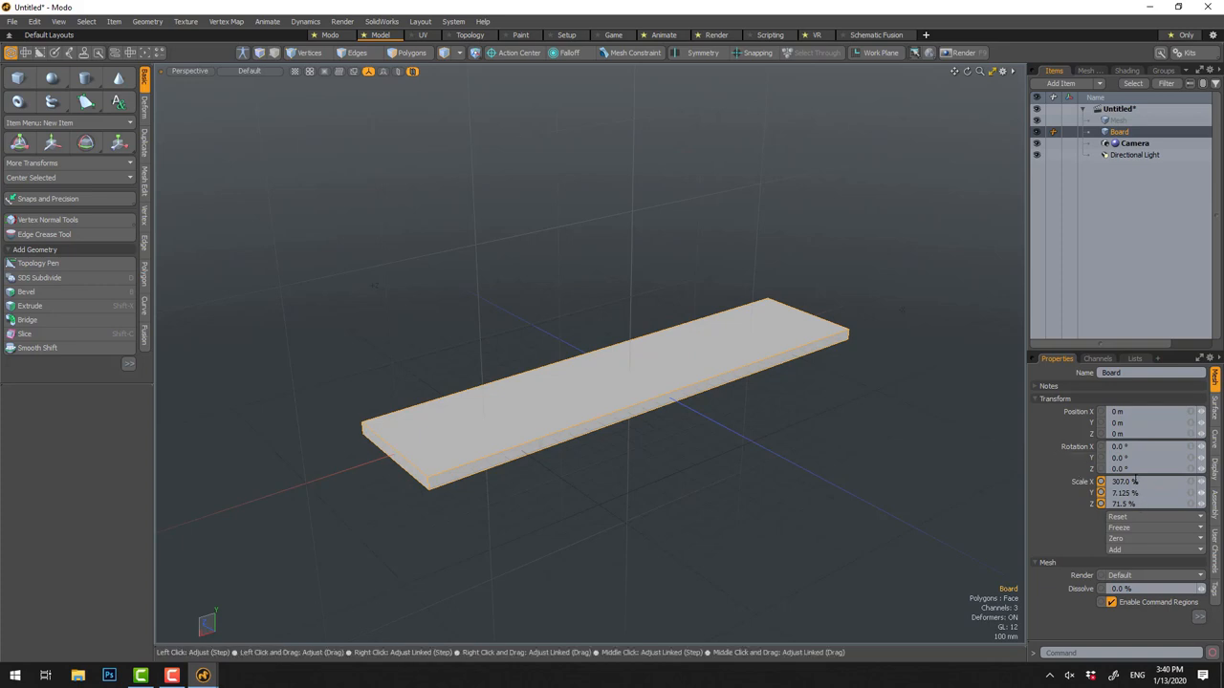
Freeze the board's scale so its geometry keeps the plank shape at 100%
{"action": "left_click", "coordinate": [1118, 529]}
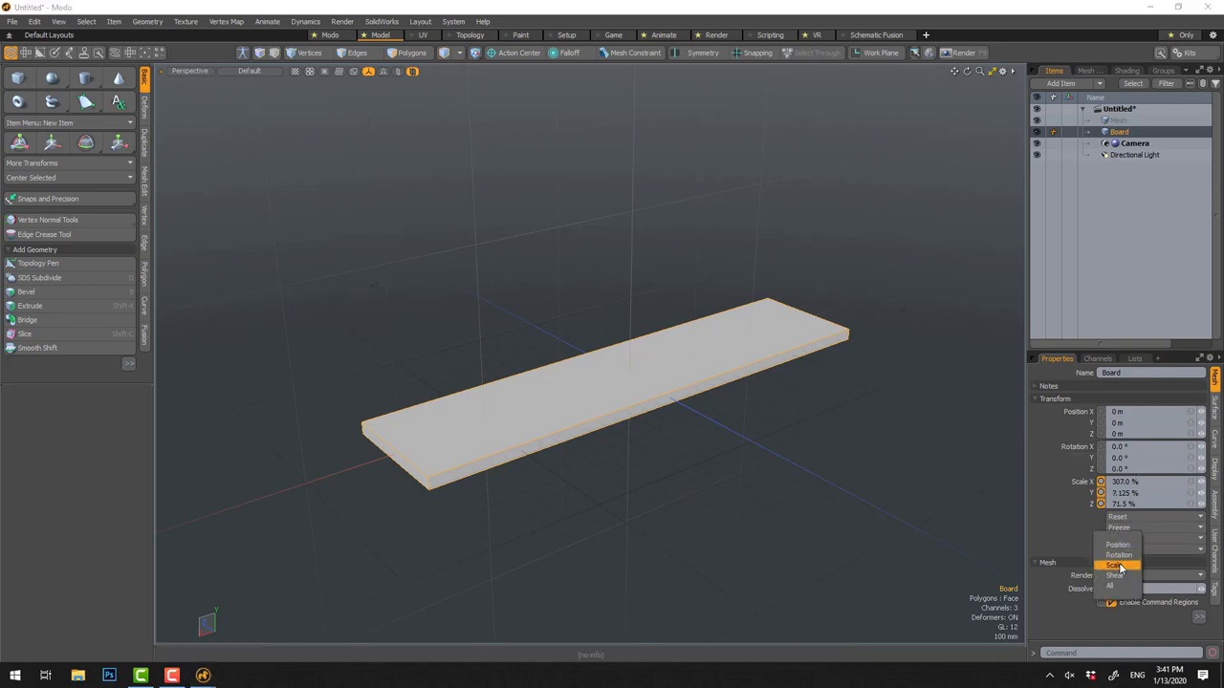
{"action": "left_click", "coordinate": [1121, 566]}
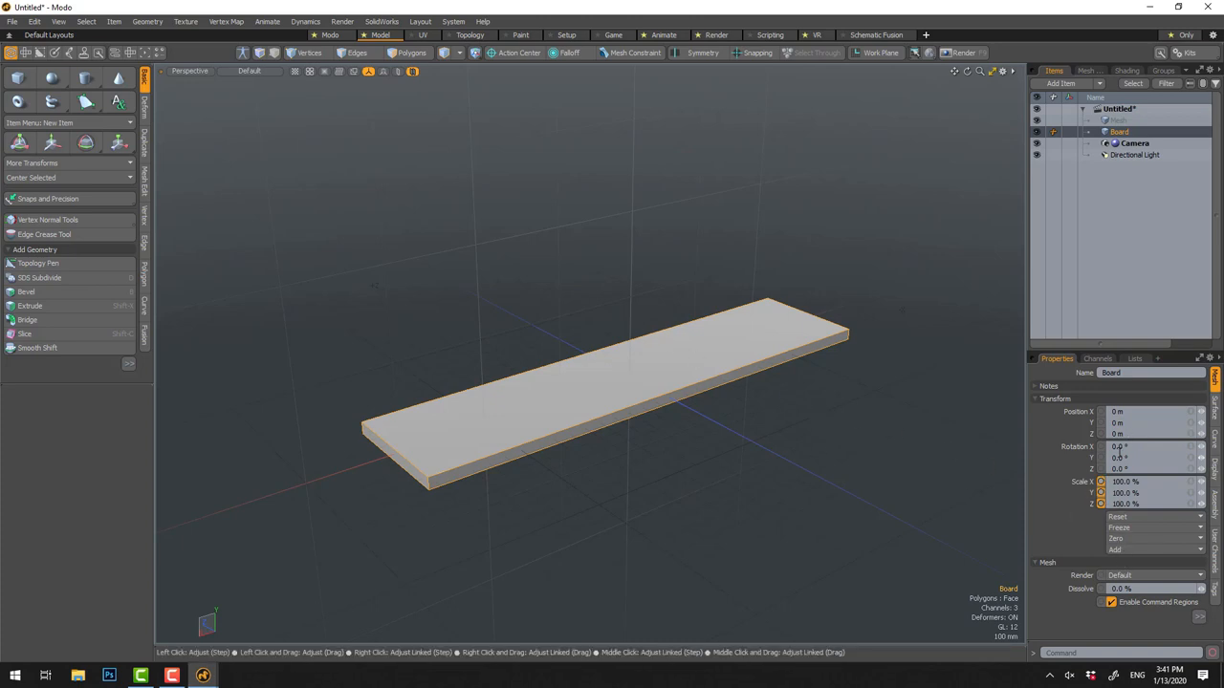
{"action": "mouse_move", "coordinate": [619, 348]}
{"action": "left_mouse_down", "text": "alt"}
{"action": "mouse_move", "coordinate": [606, 437]}
{"action": "mouse_move", "coordinate": [607, 354]}
{"action": "left_mouse_up", "text": "alt"}
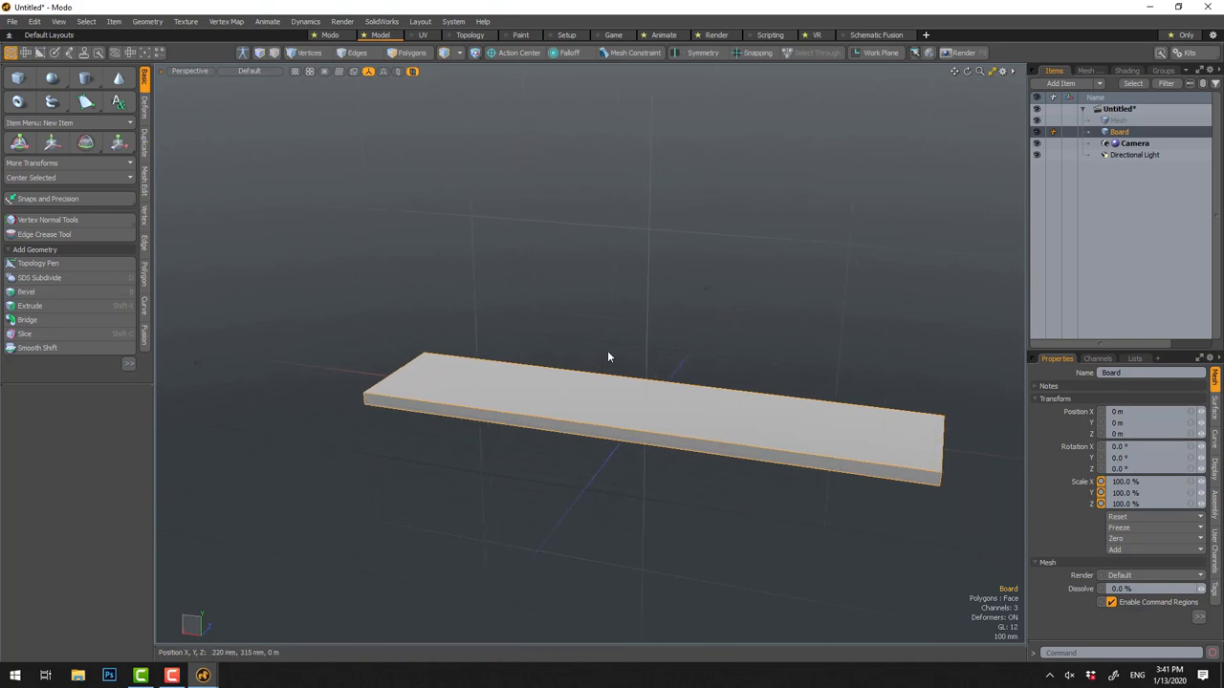
{"action": "key", "text": "2"}
Test-duplicate the board, lift the copy, then delete it again
{"action": "key", "text": "ctrl+d"}
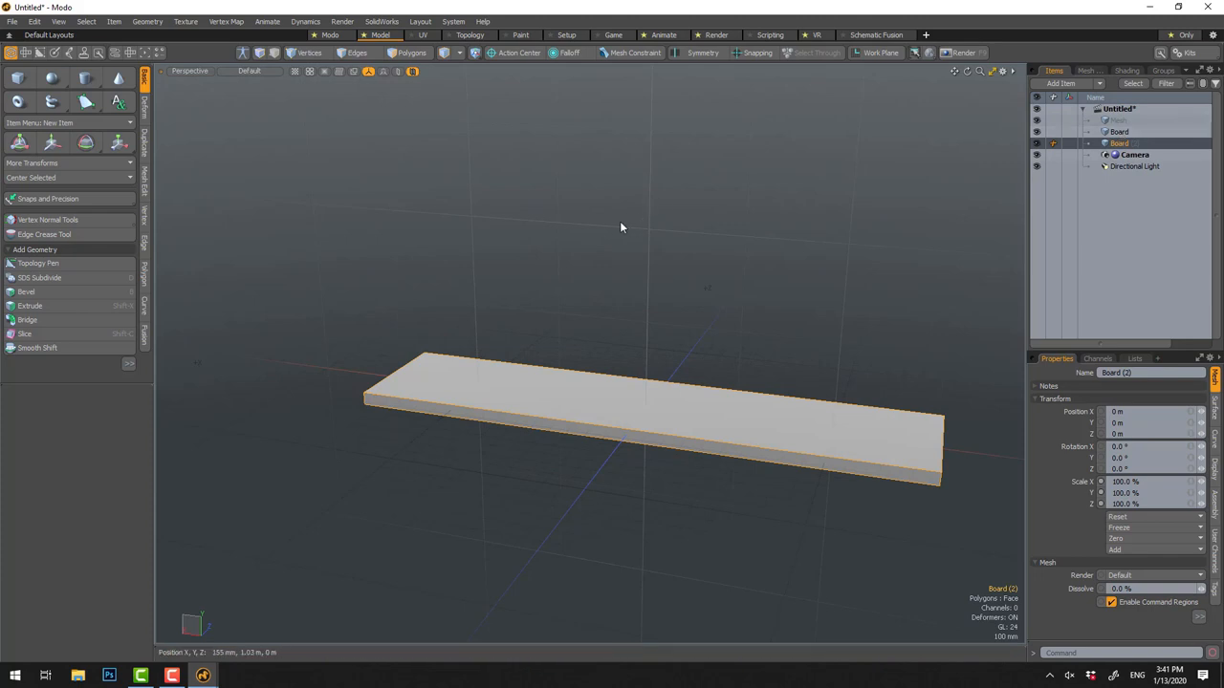
{"action": "key", "text": "w"}
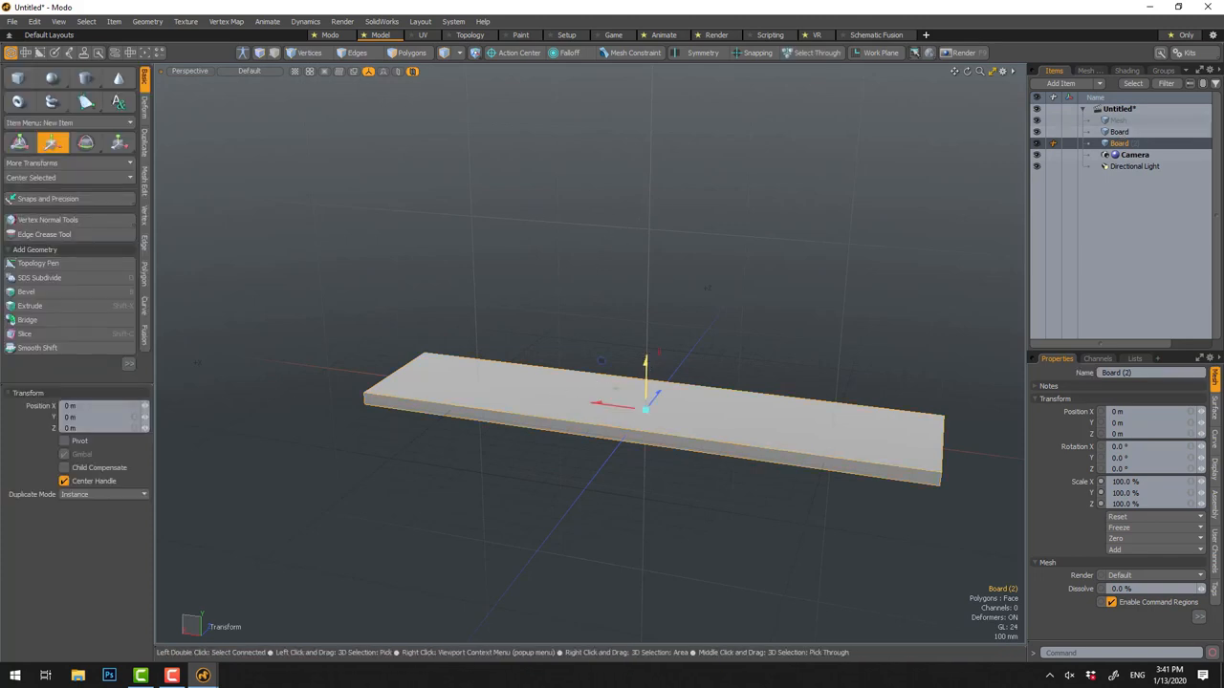
{"action": "left_click_drag", "start_coordinate": [646, 363], "coordinate": [649, 276]}
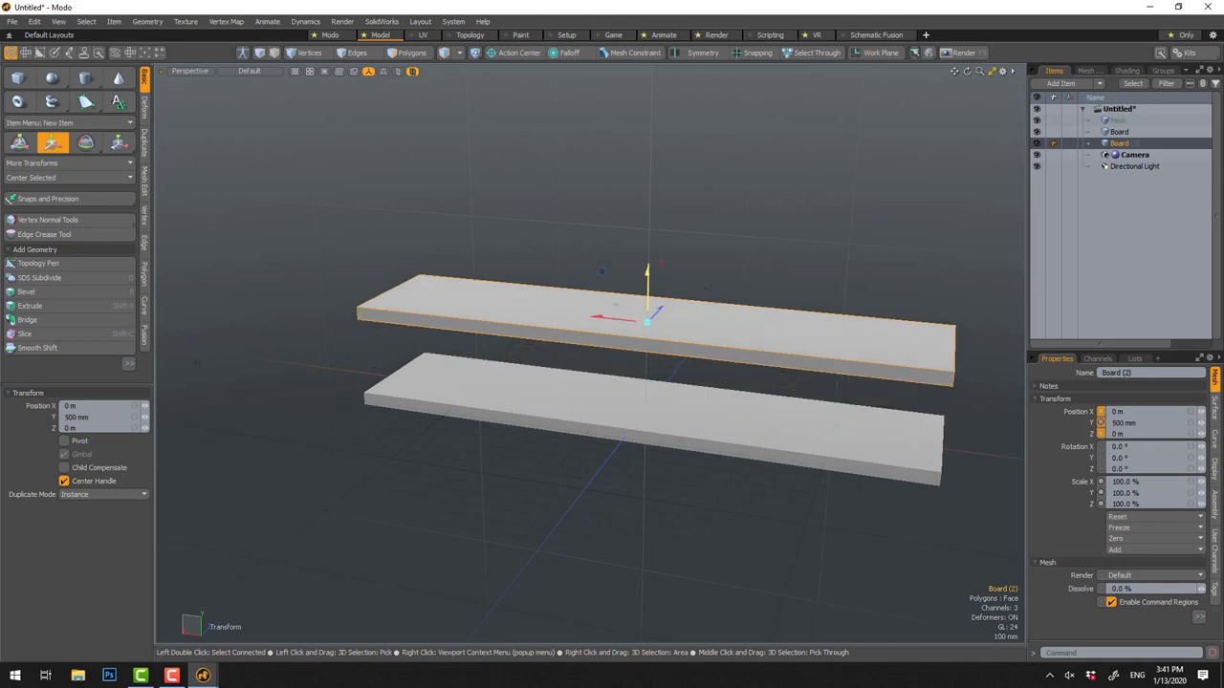
{"action": "key", "text": "Delete"}
{"action": "key", "text": "space"}
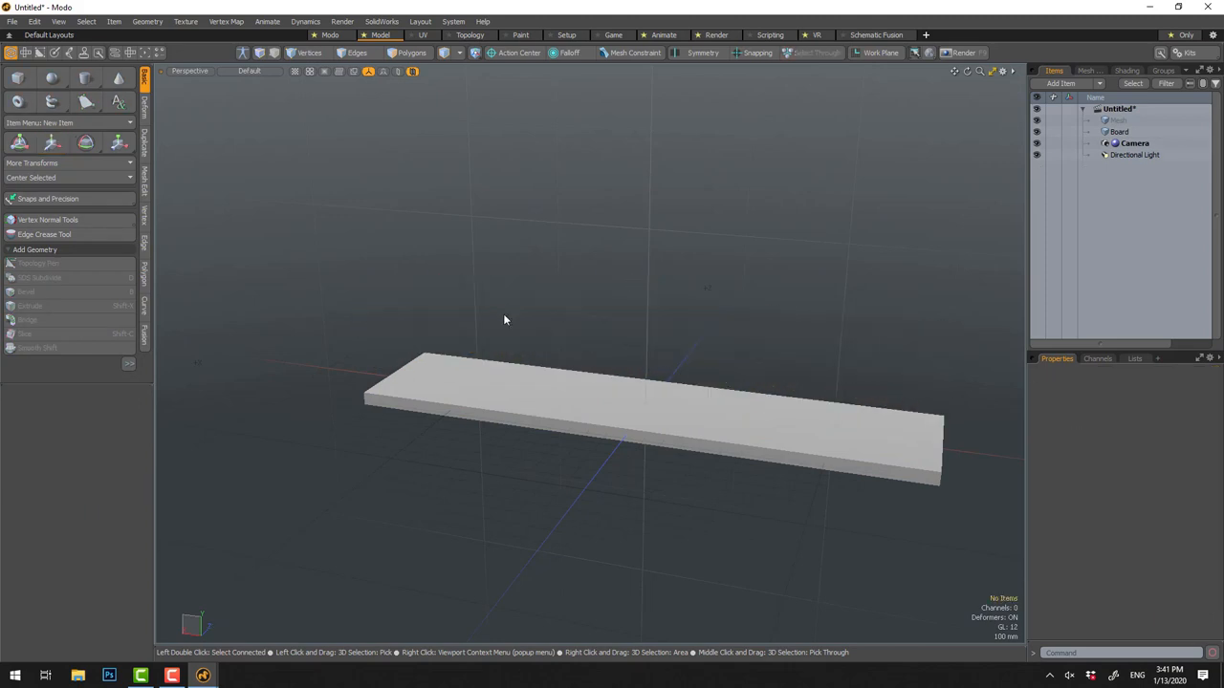
Clone the board with Number of Clones set to 6
{"action": "left_click", "coordinate": [485, 395]}
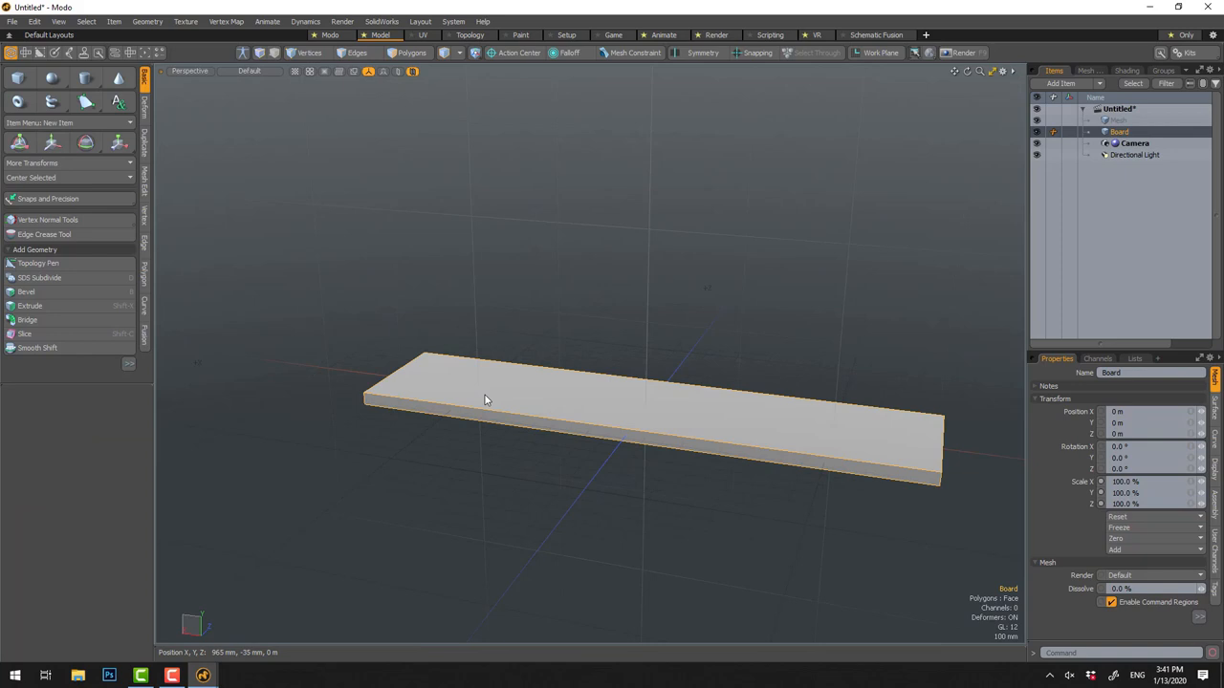
{"action": "left_click", "coordinate": [144, 141]}
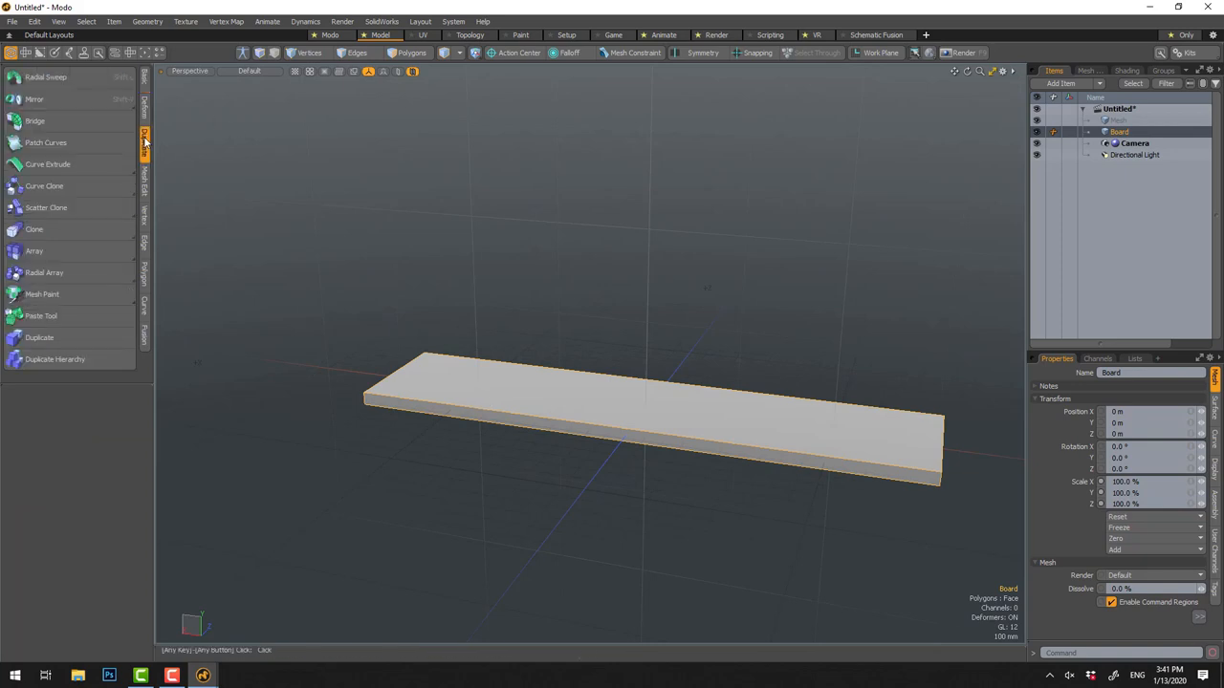
{"action": "left_click", "coordinate": [49, 231]}
{"action": "type", "text": "6"}
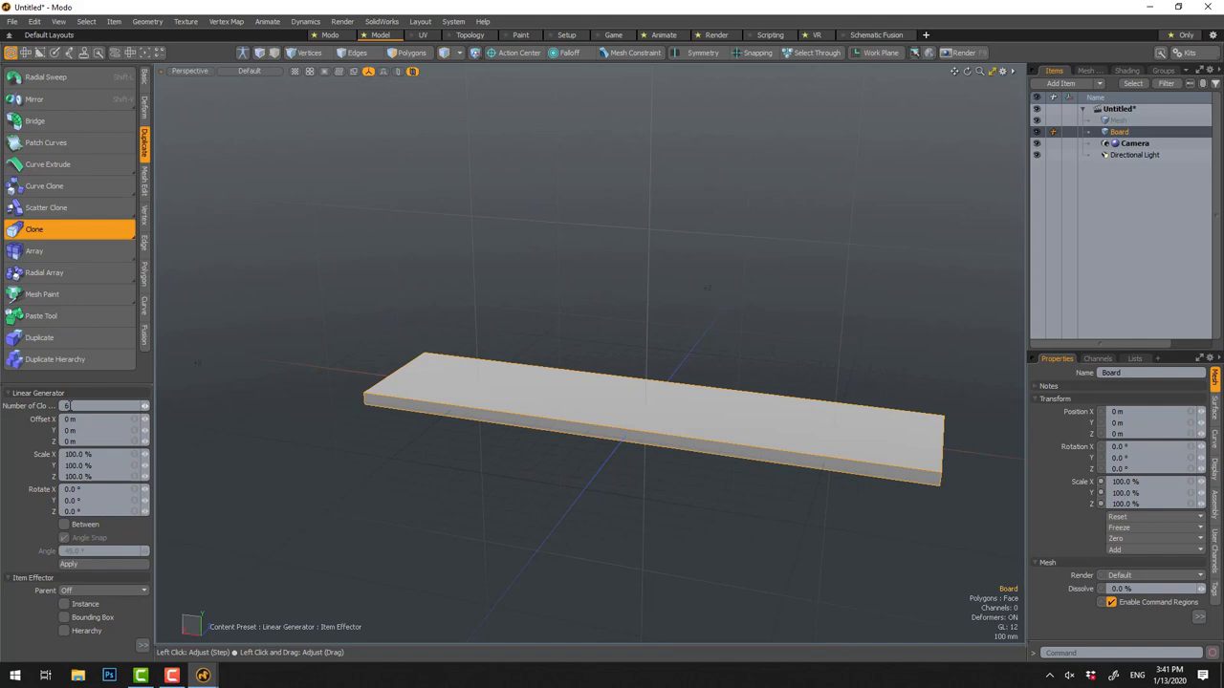
{"action": "key", "text": "Return"}
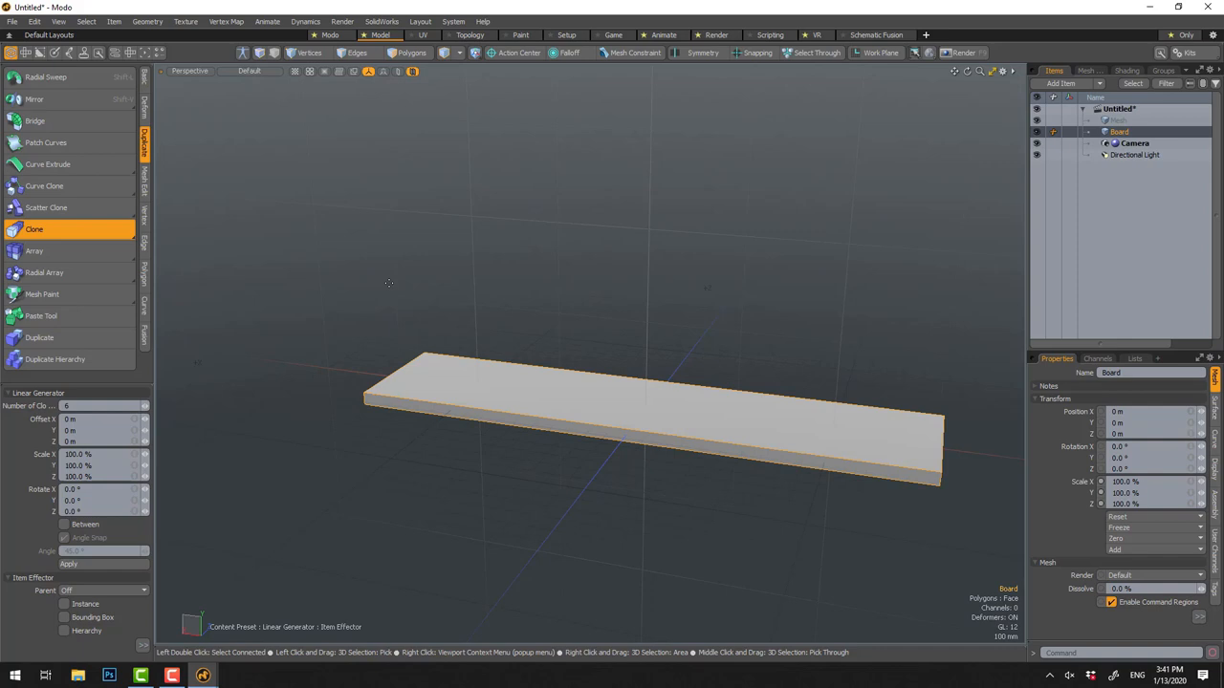
{"action": "left_click", "coordinate": [369, 264]}
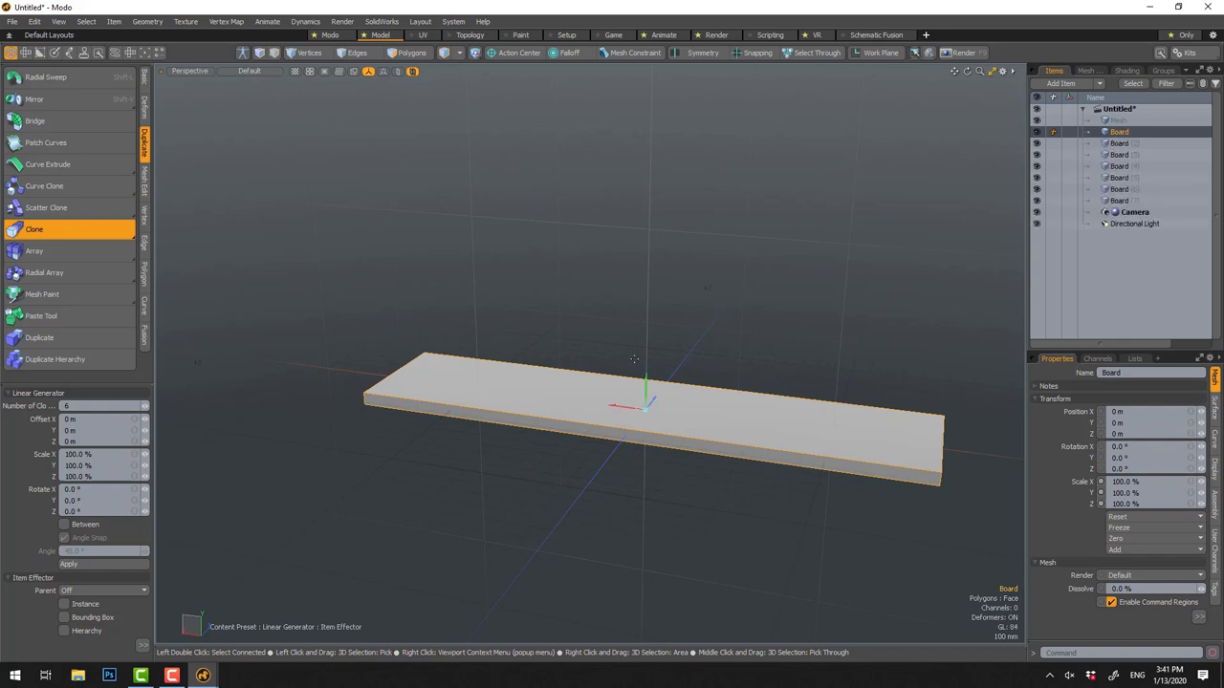
Spread the six clones upward into evenly spaced shelves above the original
{"action": "mouse_move", "coordinate": [648, 382]}
{"action": "left_mouse_down"}
{"action": "mouse_move", "coordinate": [647, 315]}
{"action": "mouse_move", "coordinate": [648, 330]}
{"action": "left_mouse_up"}
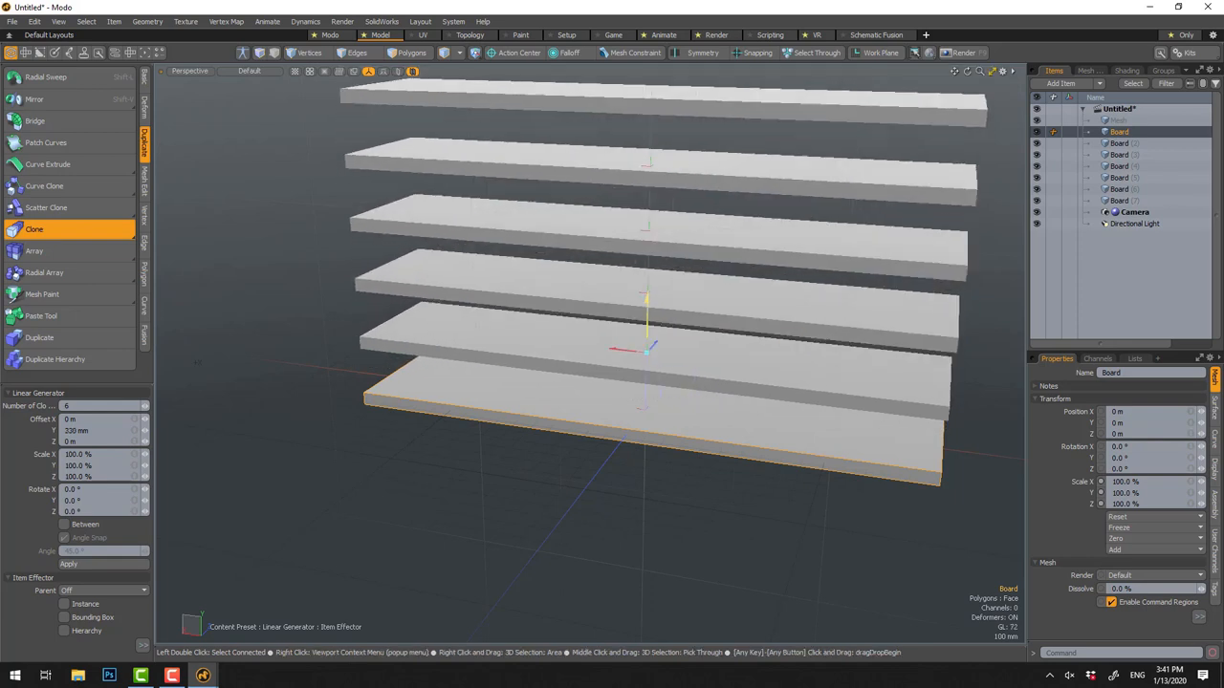
{"action": "left_click_drag", "start_coordinate": [648, 330], "coordinate": [648, 304]}
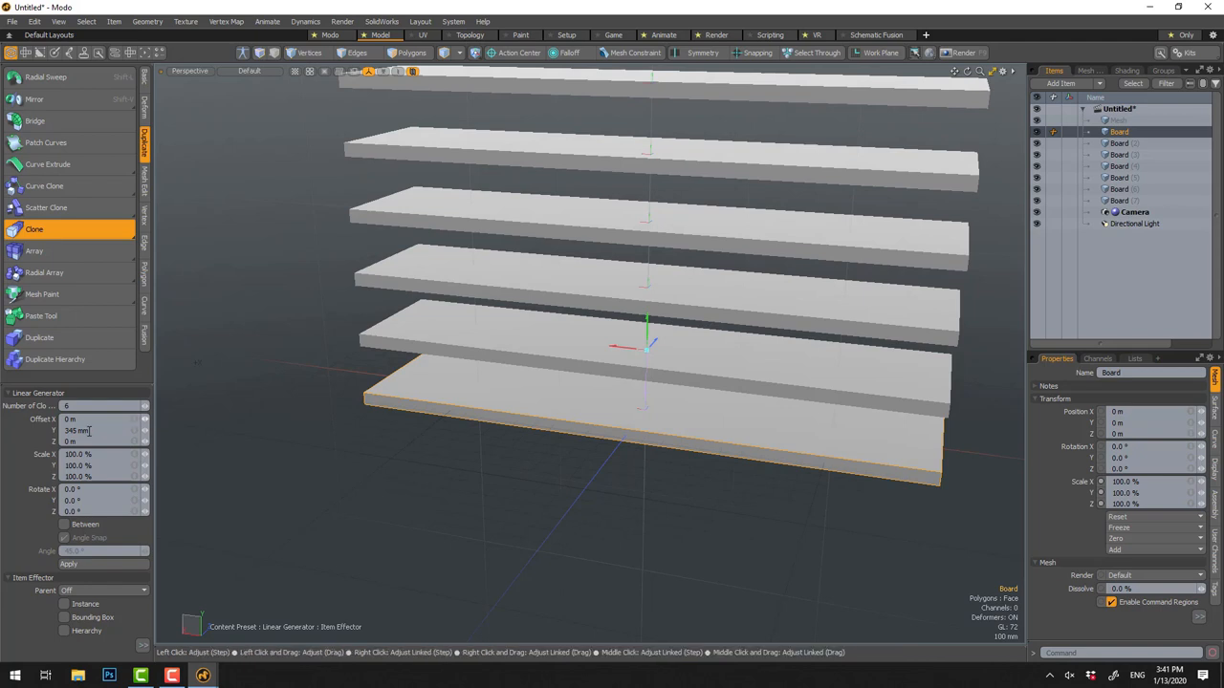
{"action": "key", "text": "q"}
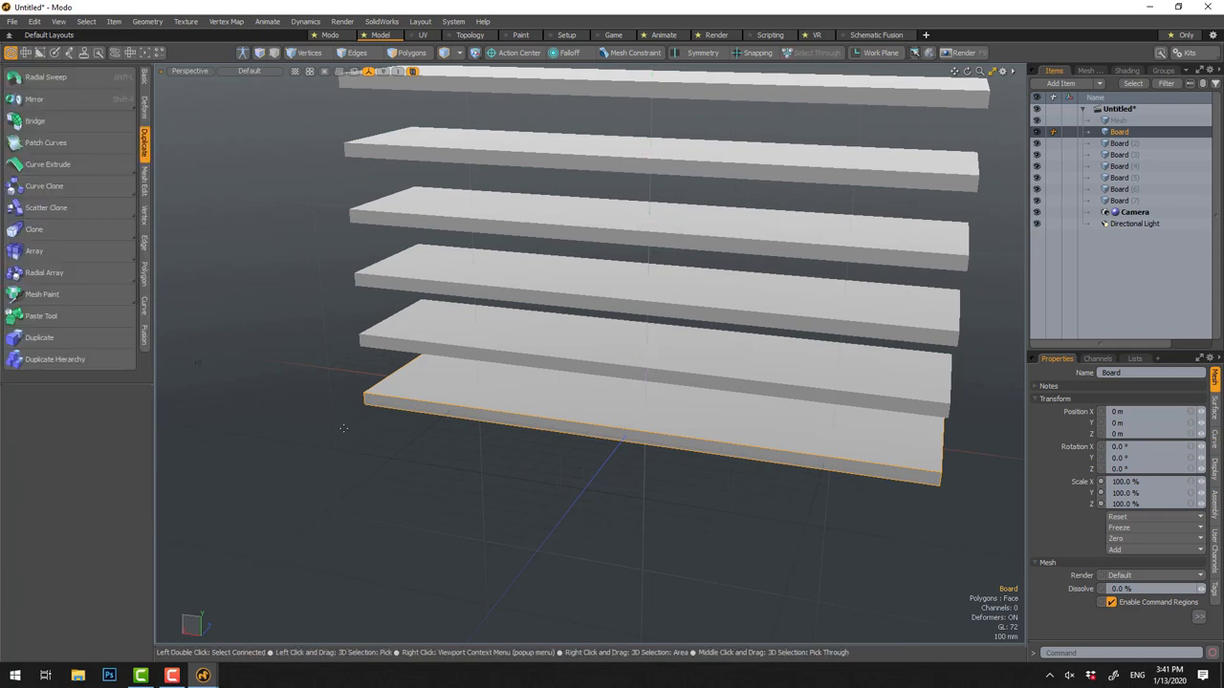
{"action": "scroll", "coordinate": [550, 444], "scroll_direction": "down", "scroll_amount": 3}
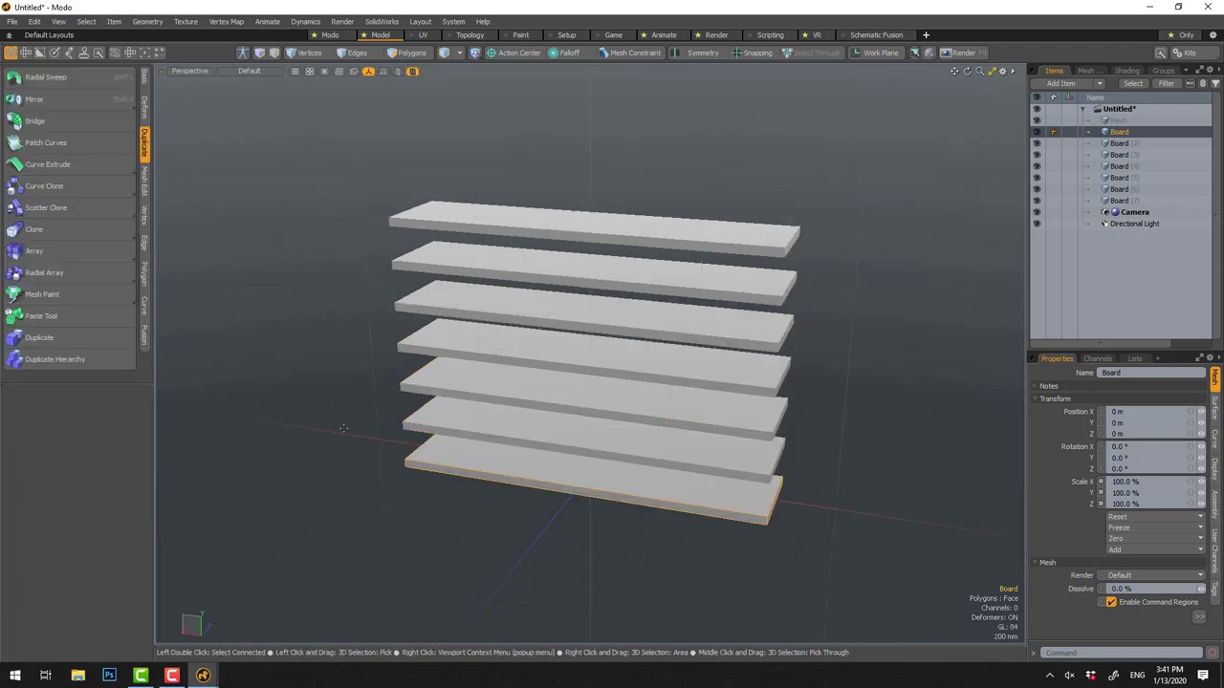
Rotate the top board 90° around Z into an upright post and freeze its rotation
{"action": "left_click", "coordinate": [660, 237]}
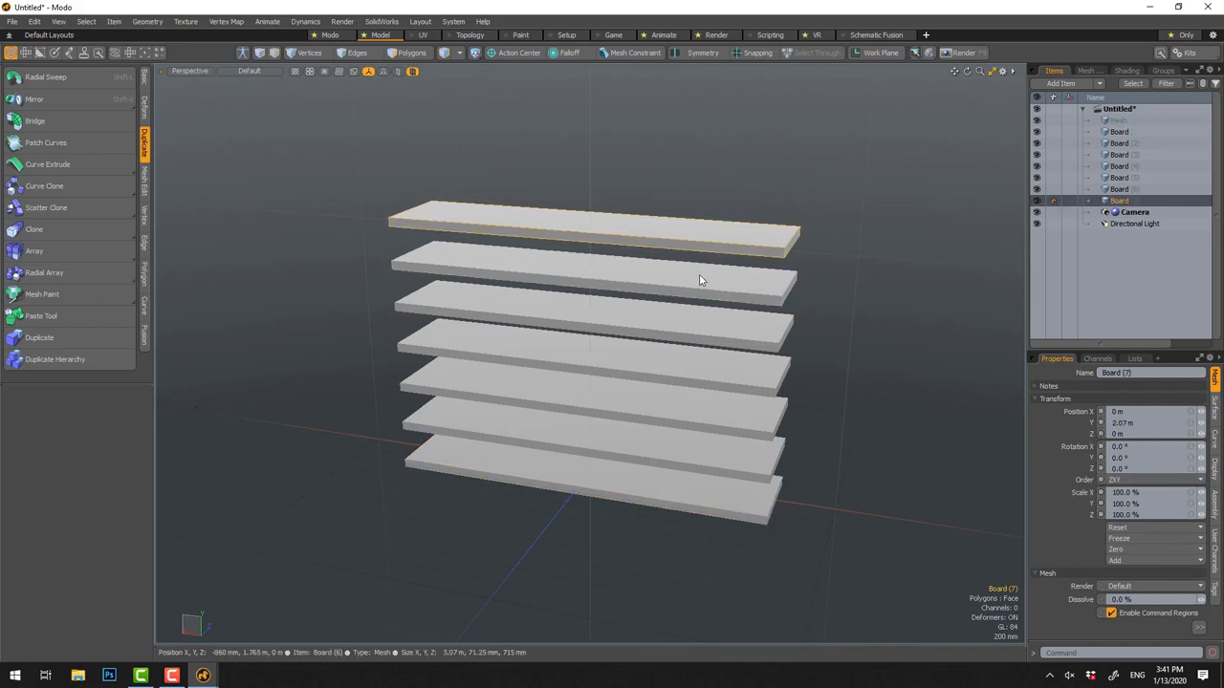
{"action": "key", "text": "e"}
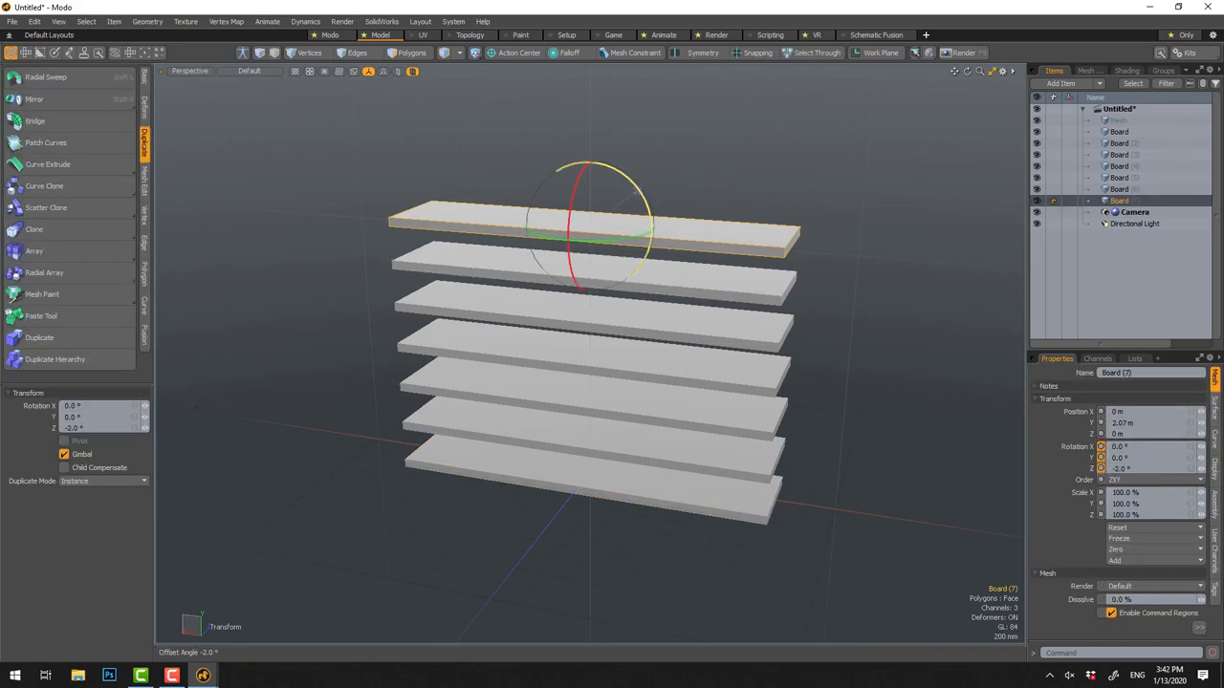
{"action": "left_click_drag", "start_coordinate": [643, 196], "coordinate": [649, 198]}
{"action": "double_click", "coordinate": [1124, 469]}
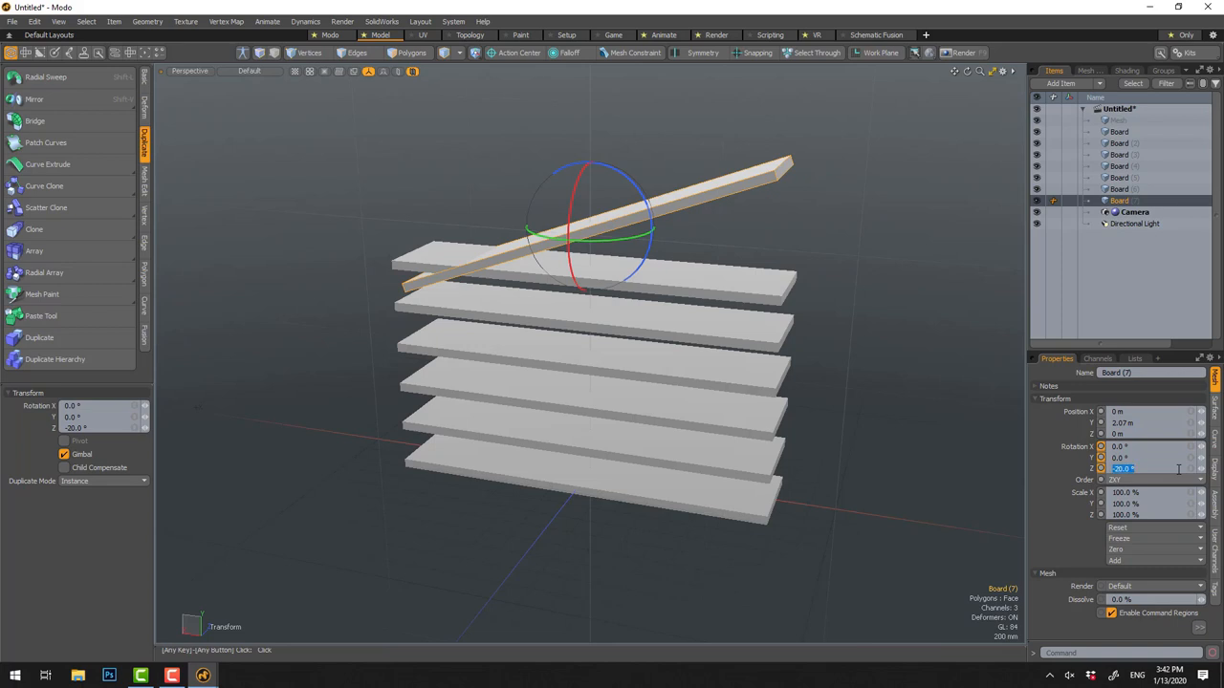
{"action": "type", "text": "90"}
{"action": "key", "text": "Return"}
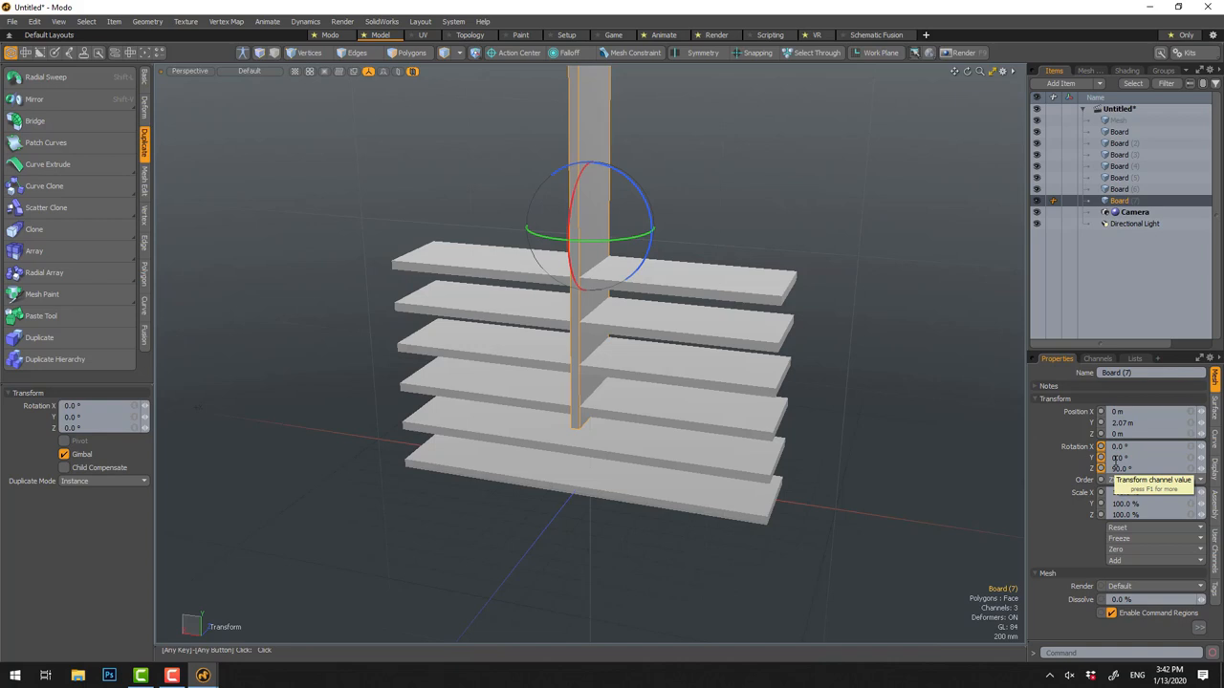
{"action": "left_click", "coordinate": [1138, 539]}
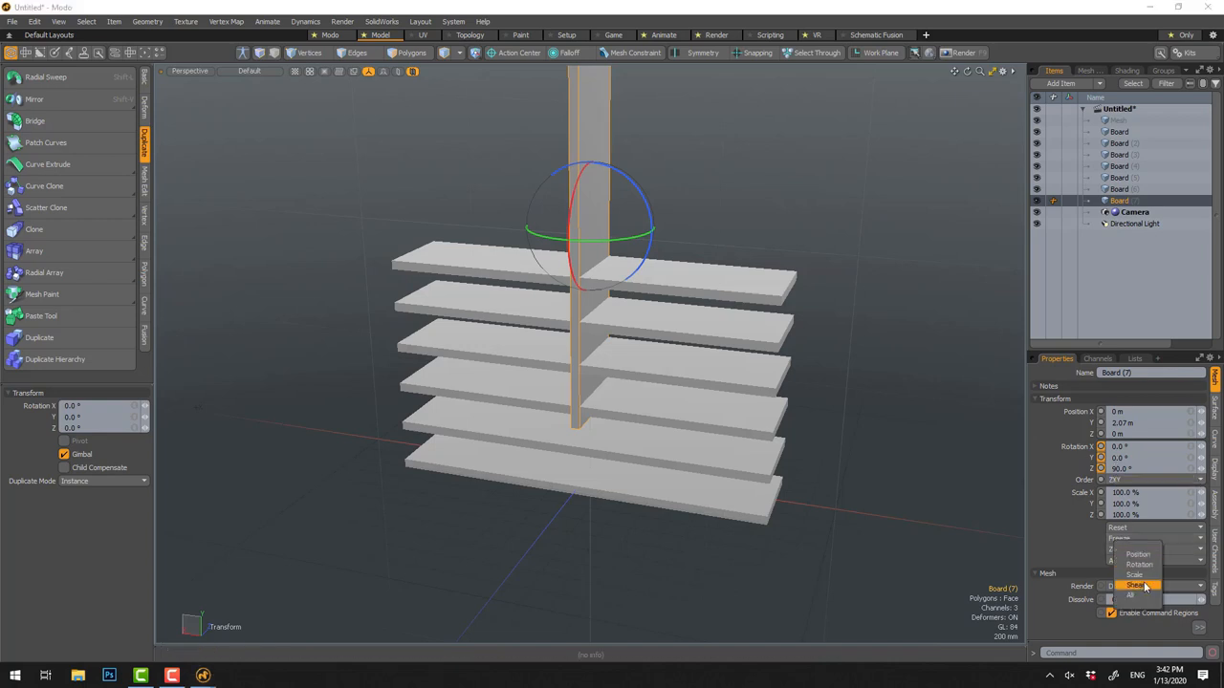
{"action": "left_click", "coordinate": [1144, 586]}
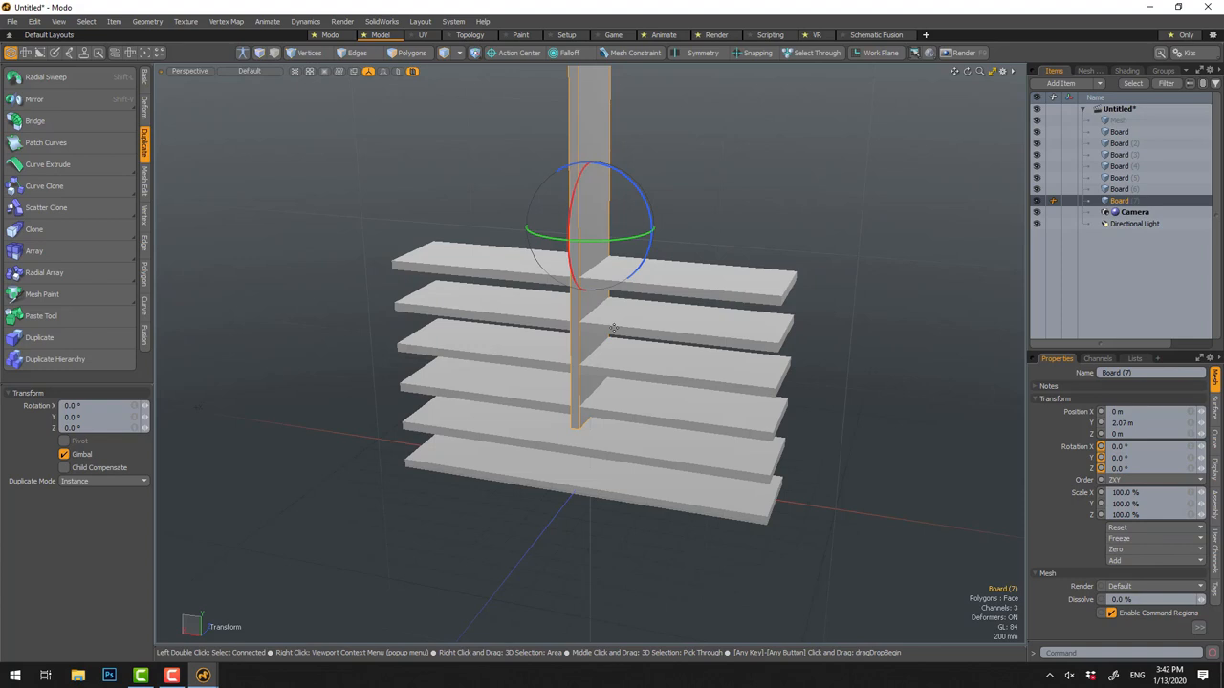
Move the upright board down to the shelves' left end as a side panel
{"action": "key", "text": "w"}
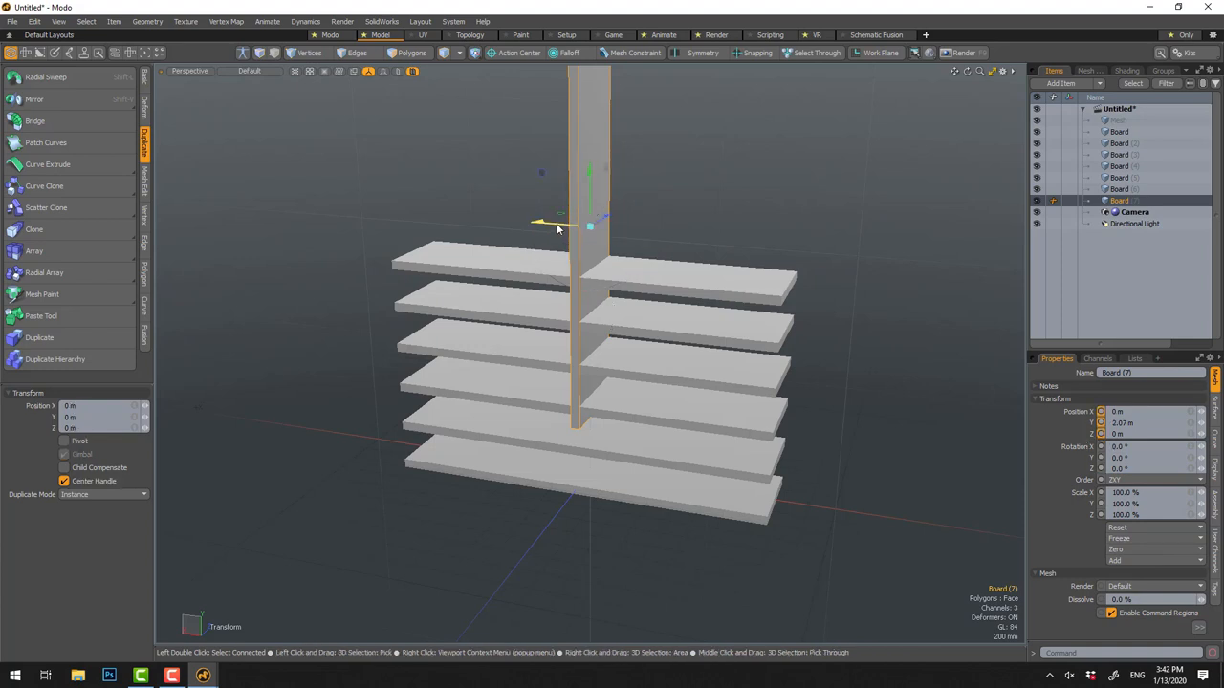
{"action": "left_click_drag", "start_coordinate": [543, 223], "coordinate": [426, 214]}
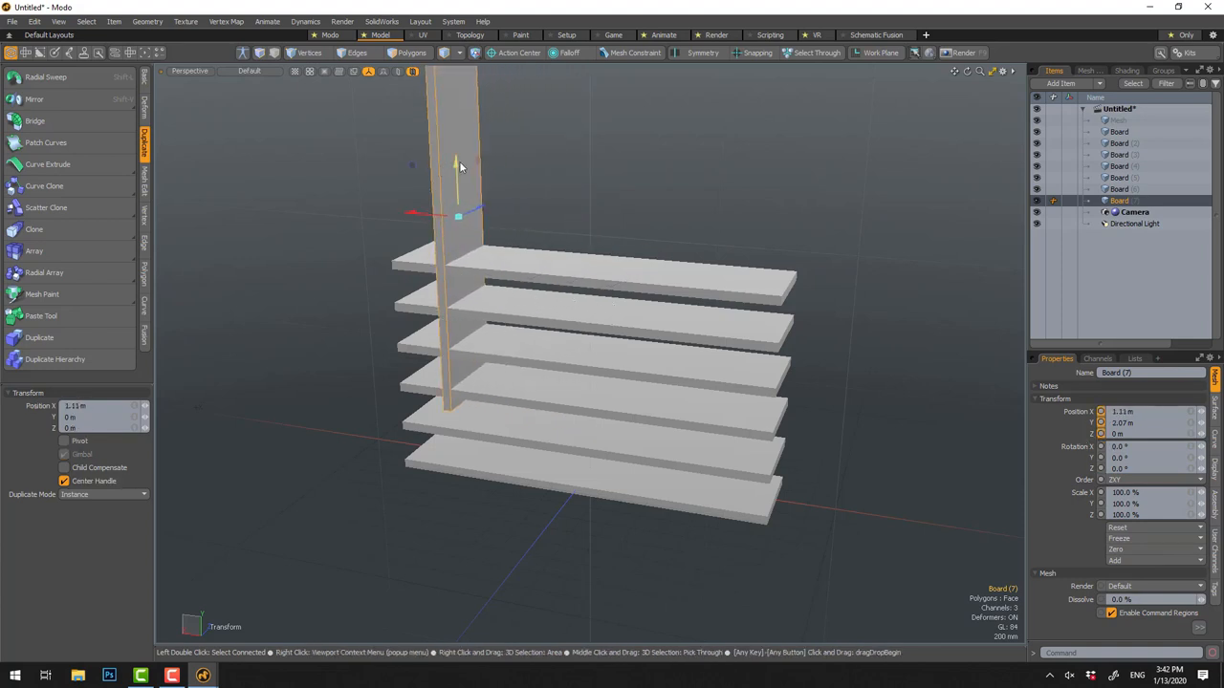
{"action": "left_click_drag", "start_coordinate": [460, 165], "coordinate": [463, 273]}
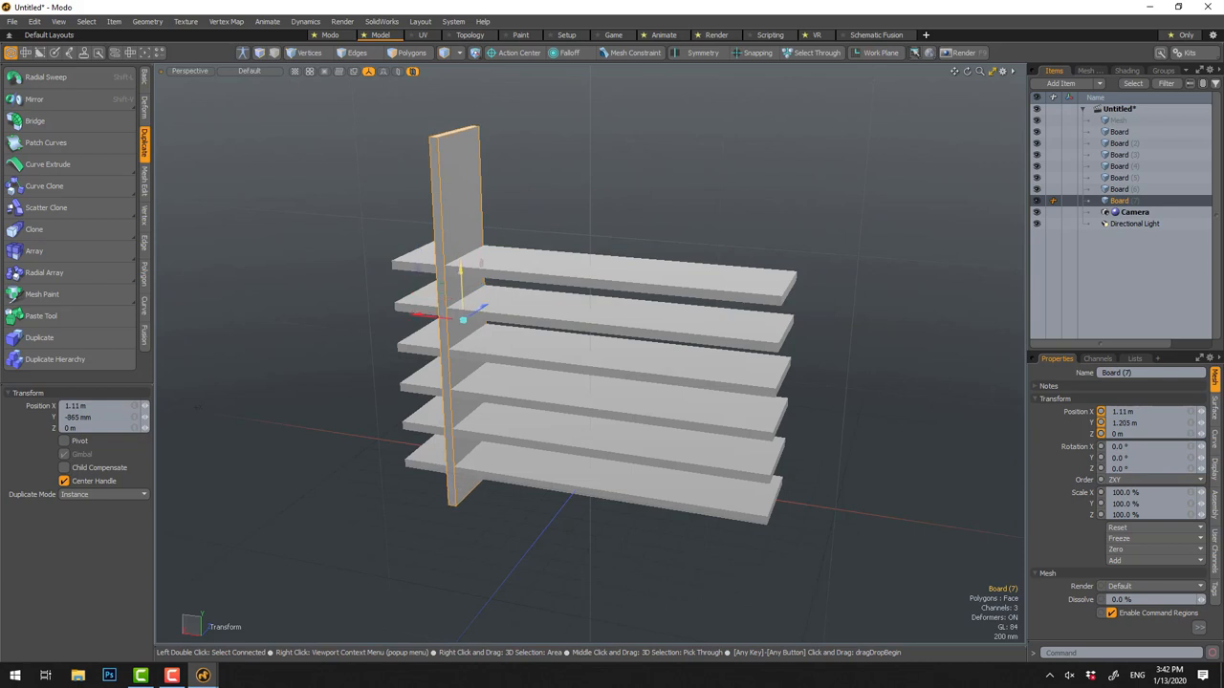
Duplicate the side panel and slide the copy to the shelves' right end
{"action": "key", "text": "ctrl+d"}
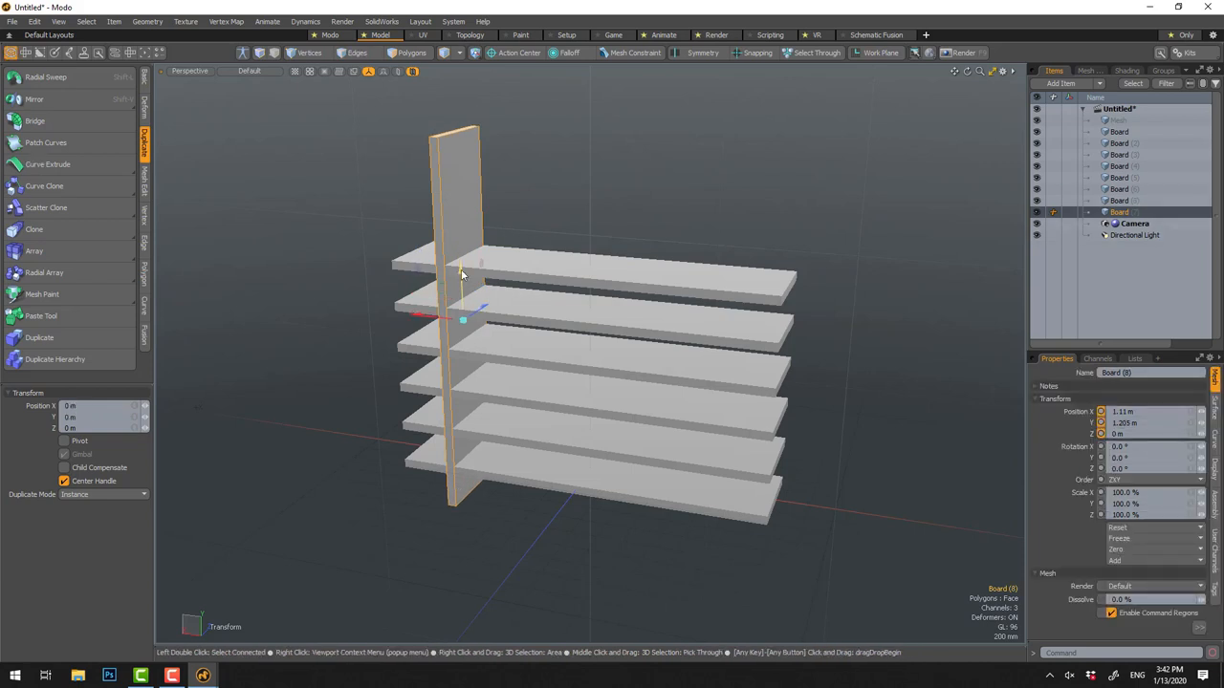
{"action": "key", "text": "w"}
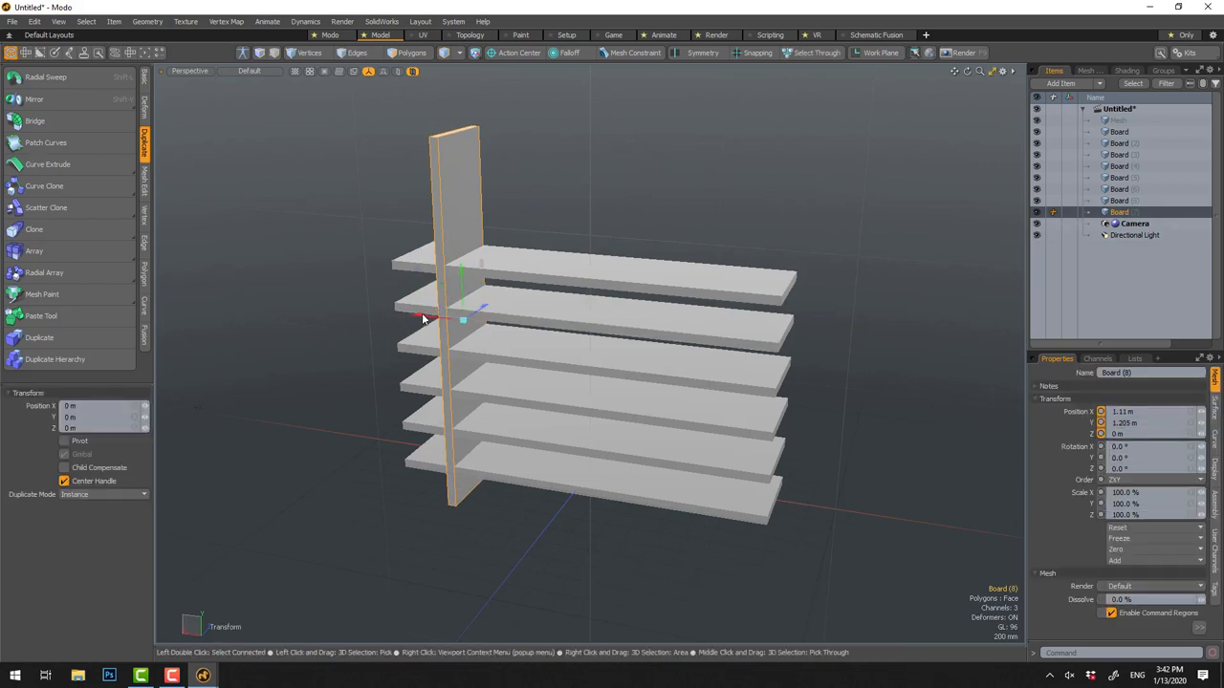
{"action": "left_click_drag", "start_coordinate": [423, 322], "coordinate": [682, 344]}
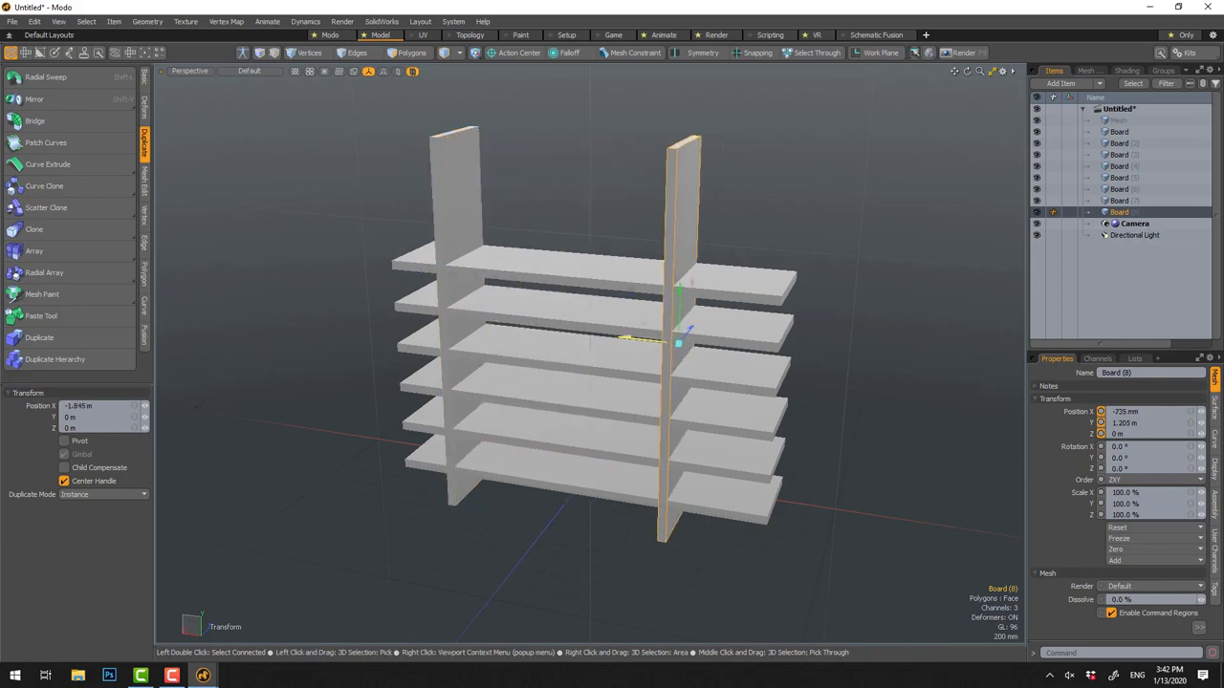
{"action": "key", "text": "space"}
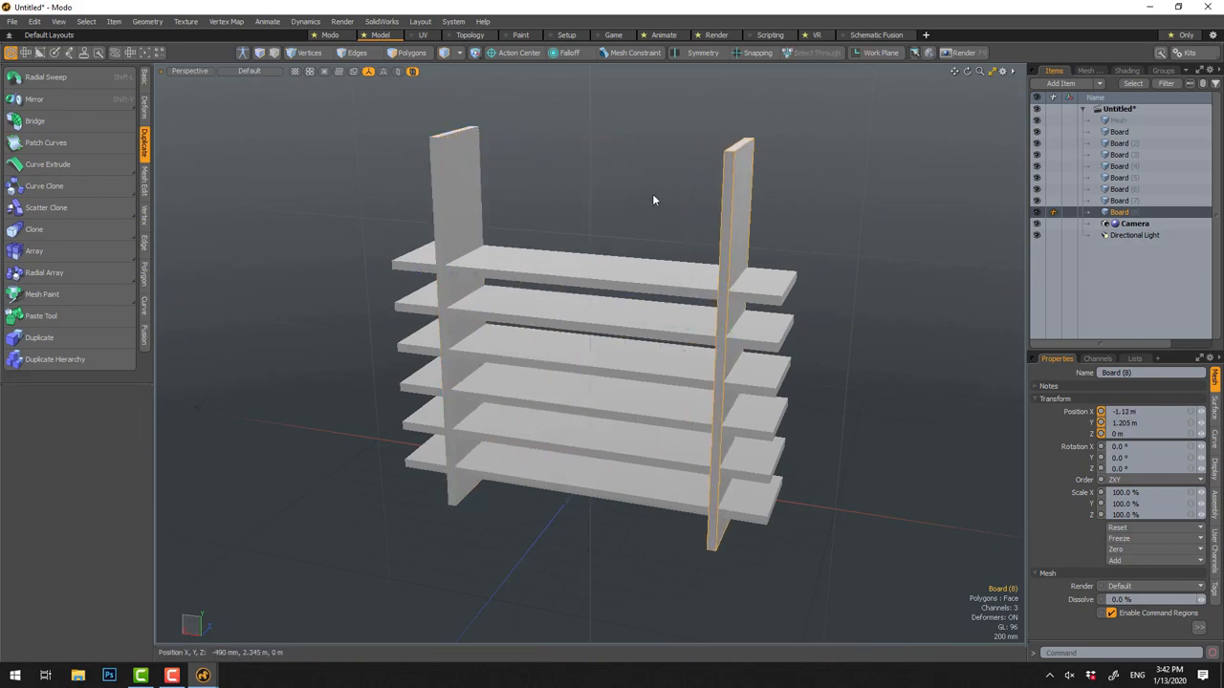
{"action": "left_click", "coordinate": [652, 193]}
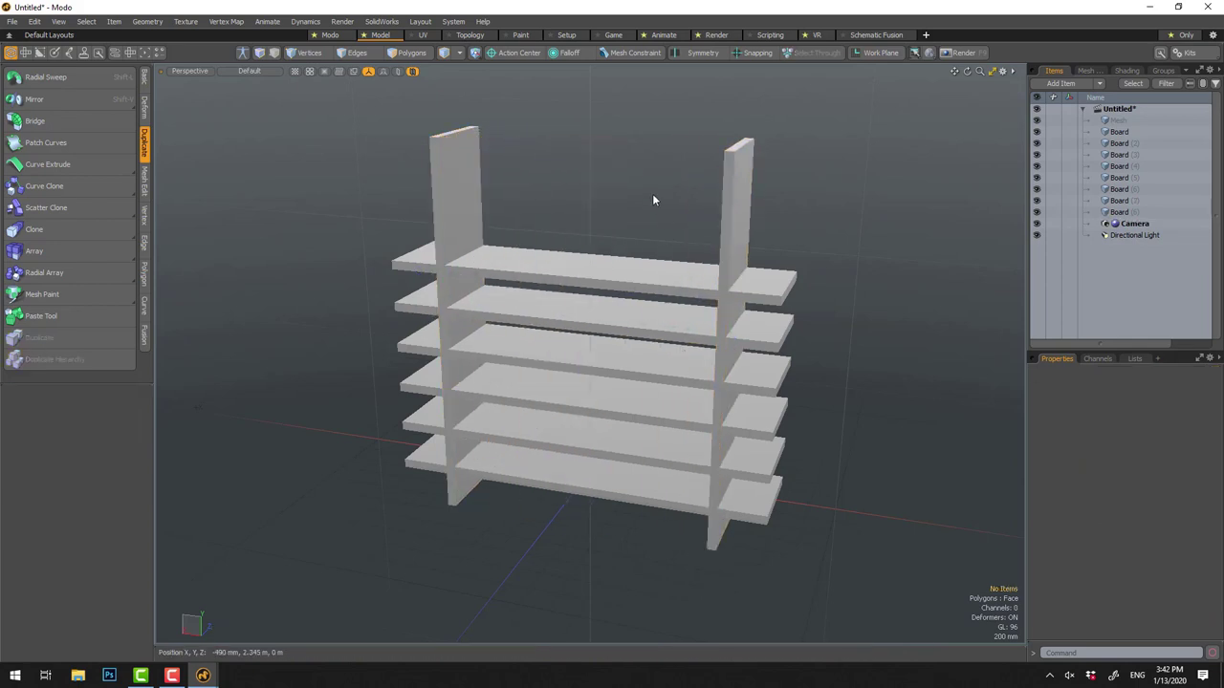
Group all eight boards and rename the Group Locator to Shelf
{"action": "left_click", "coordinate": [1119, 212]}
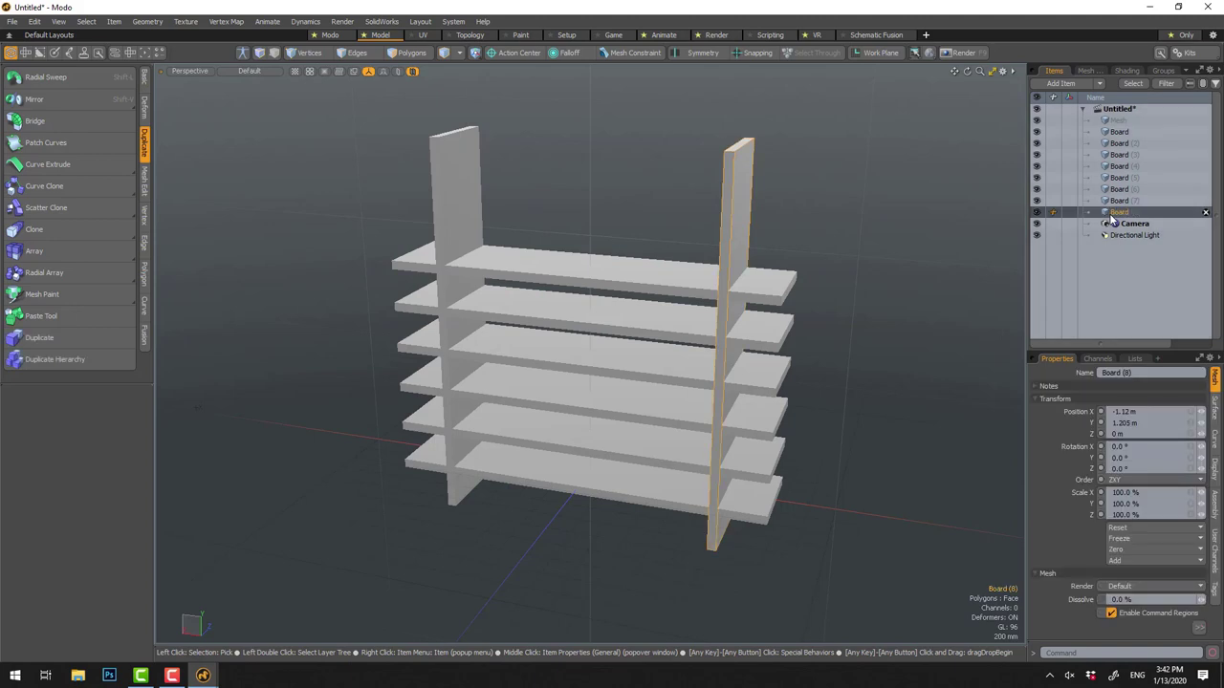
{"action": "left_click", "coordinate": [1117, 132], "text": "shift"}
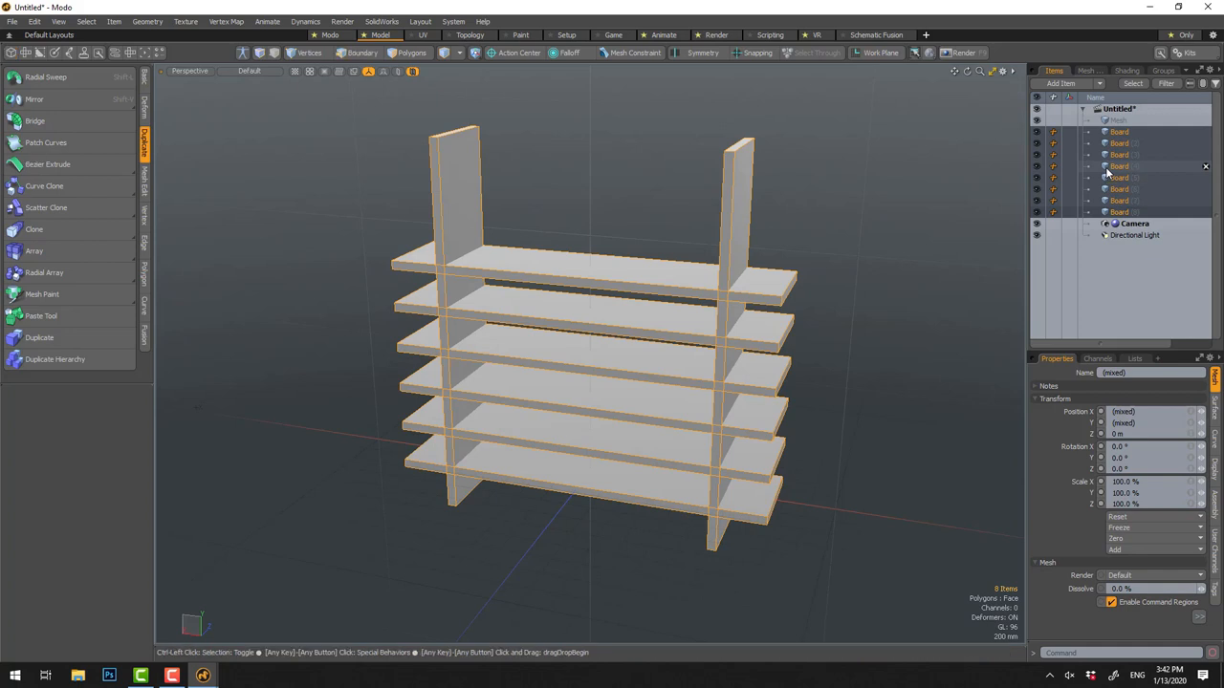
{"action": "key", "text": "ctrl+g"}
{"action": "left_click", "coordinate": [1088, 133]}
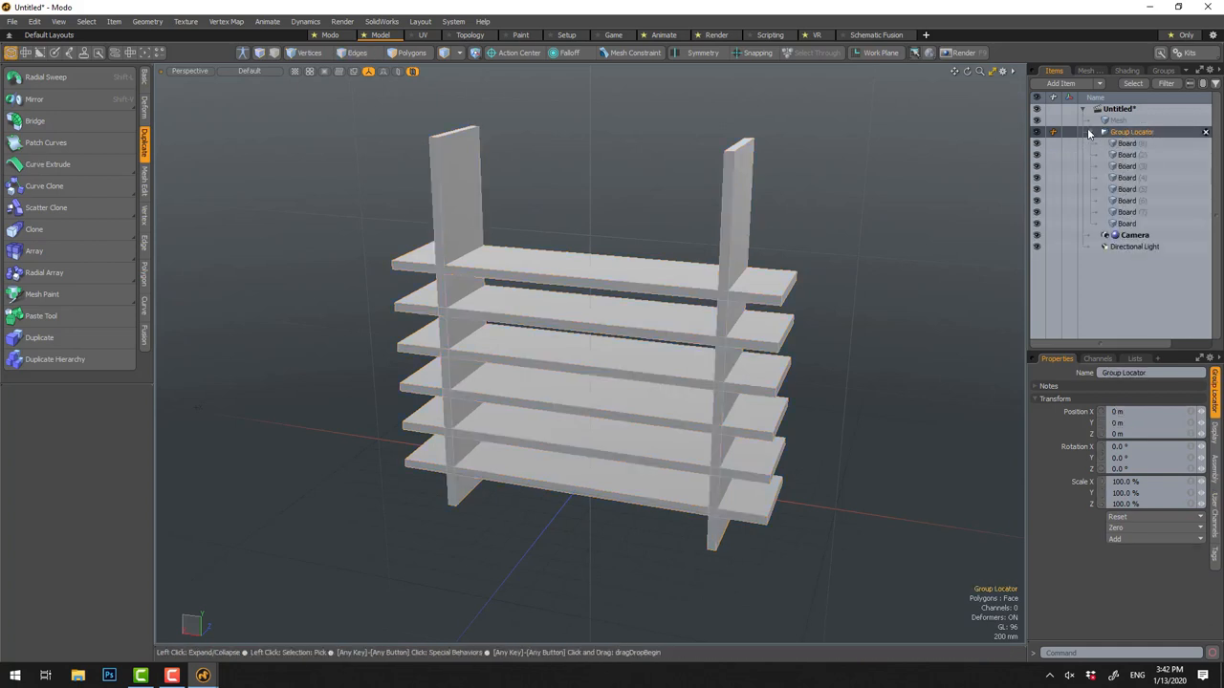
{"action": "double_click", "coordinate": [1128, 132]}
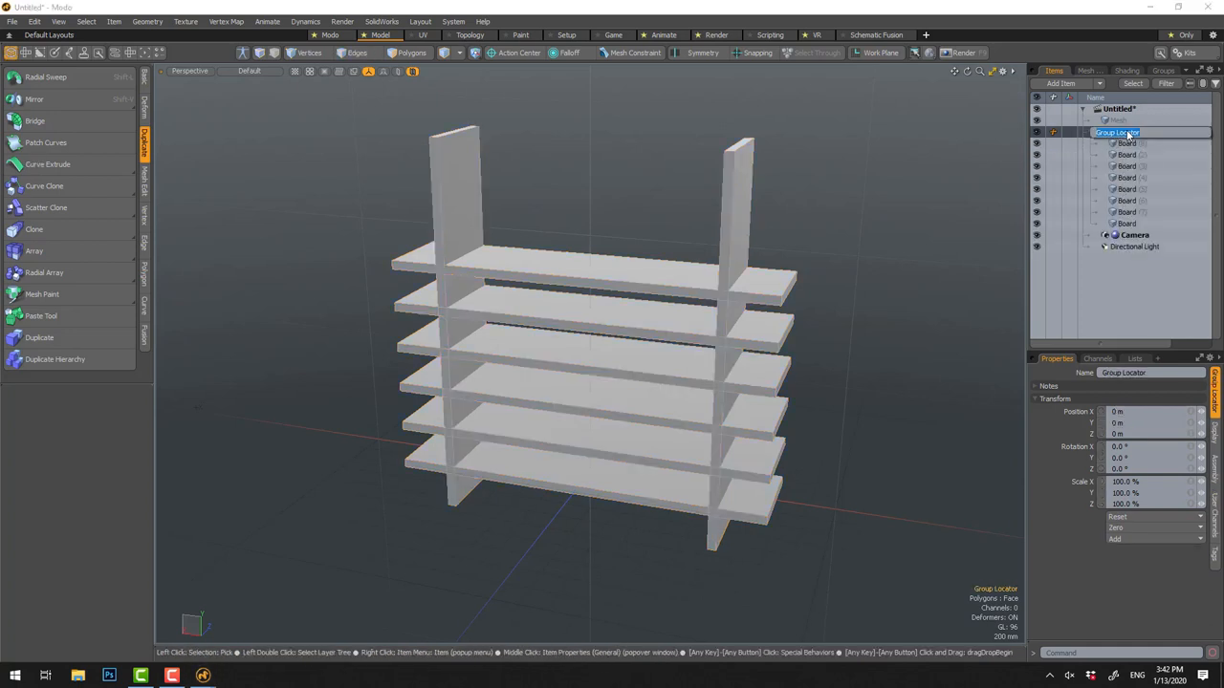
{"action": "type", "text": "Shelf"}
{"action": "key", "text": "Return"}
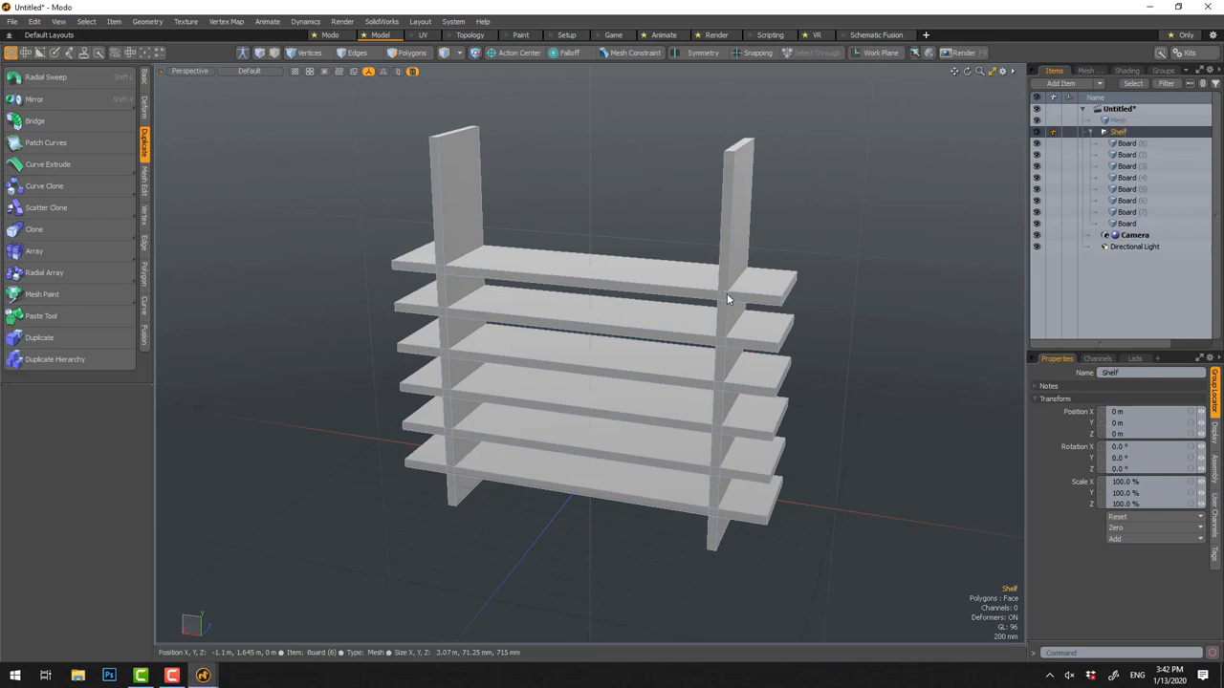
{"action": "scroll", "coordinate": [726, 292], "scroll_direction": "down", "scroll_amount": 4}
Move the Shelf 2.07 m along X and turn it 61° around Y
{"action": "key", "text": "w"}
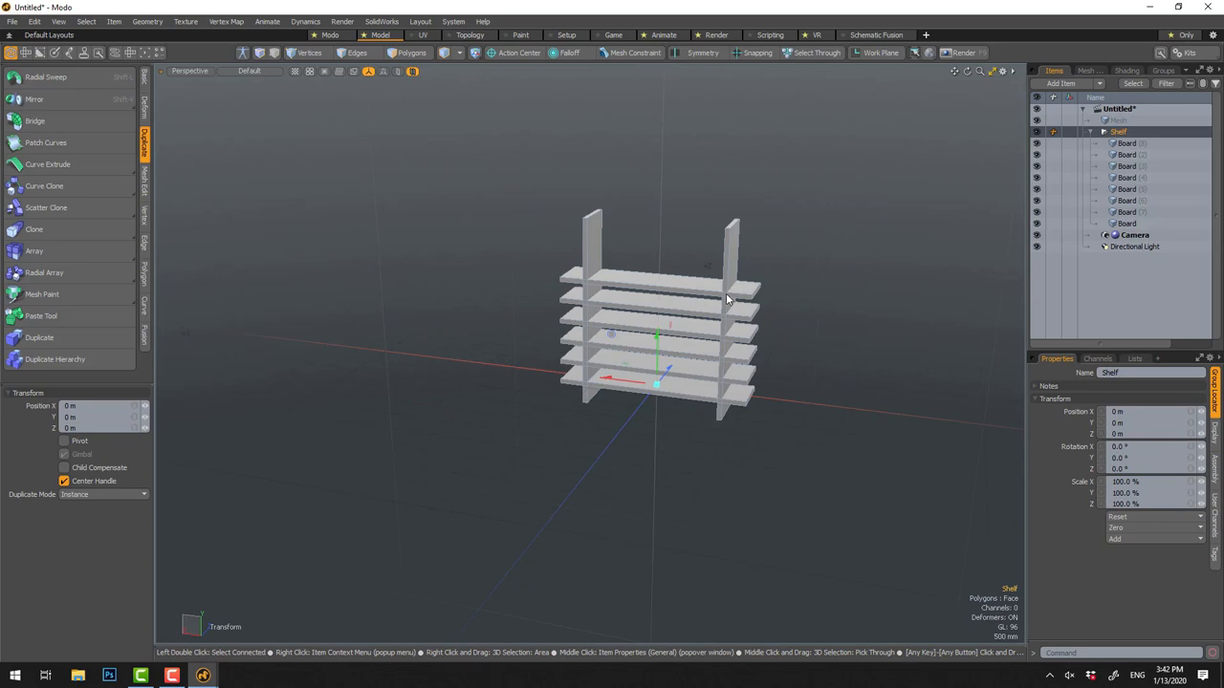
{"action": "left_click_drag", "start_coordinate": [604, 384], "coordinate": [489, 367]}
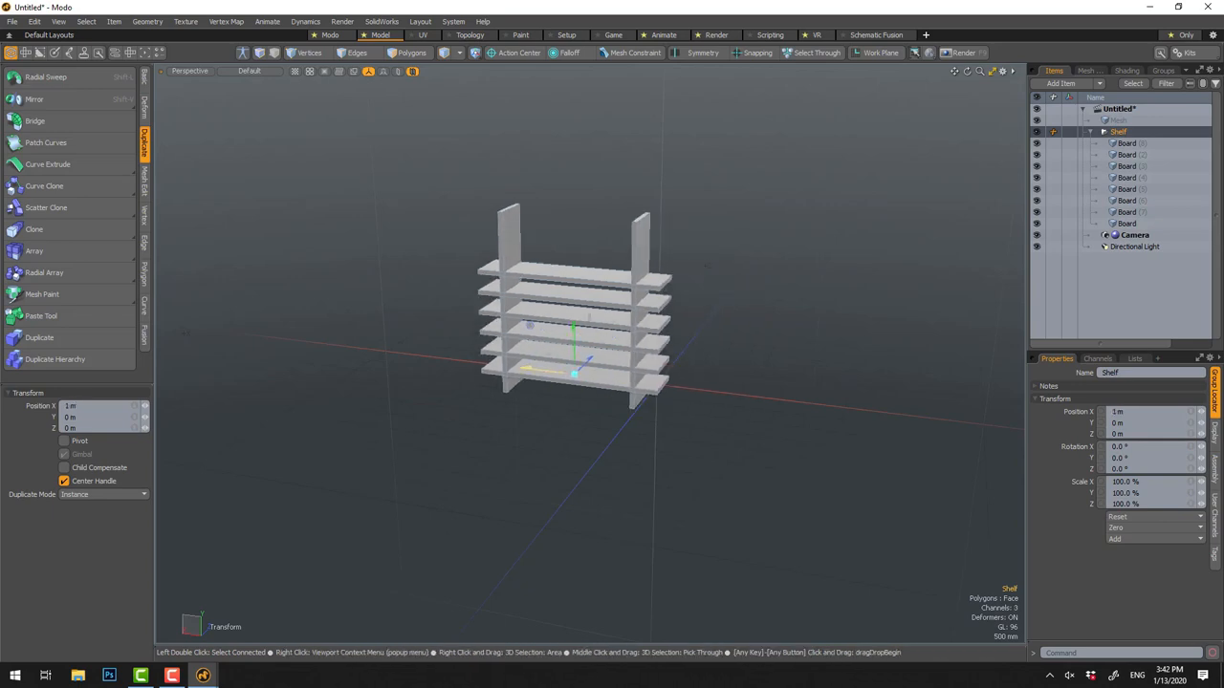
{"action": "key", "text": "e"}
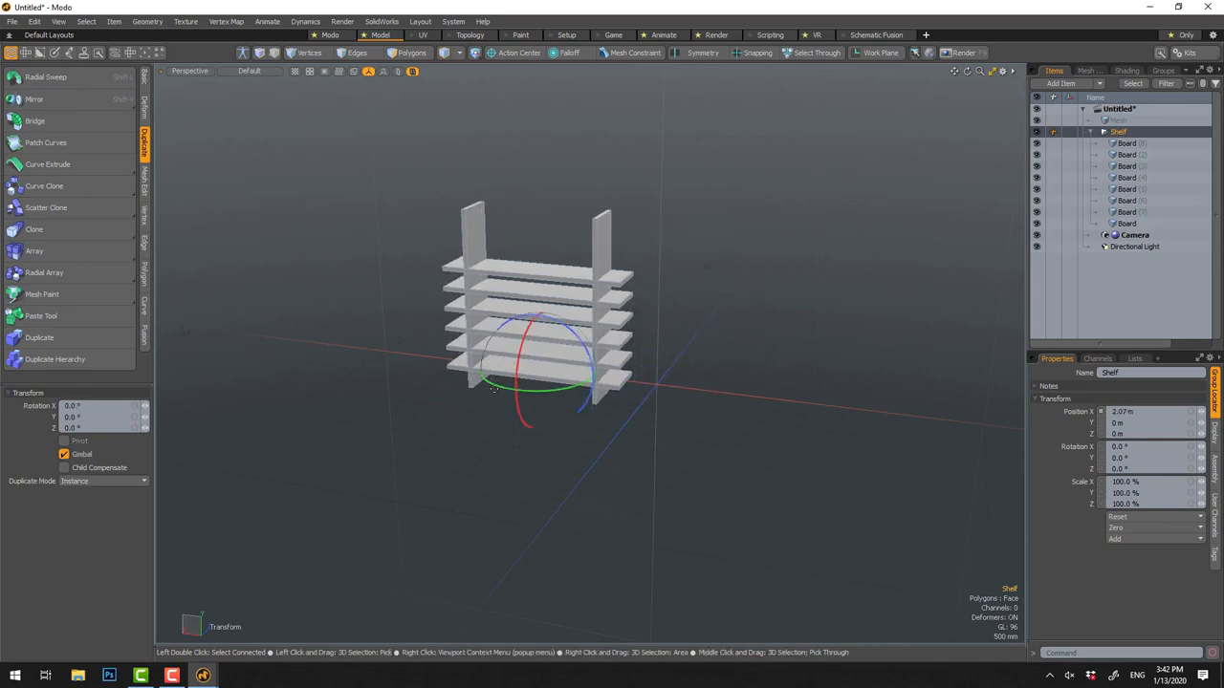
{"action": "left_click_drag", "start_coordinate": [493, 386], "coordinate": [554, 355]}
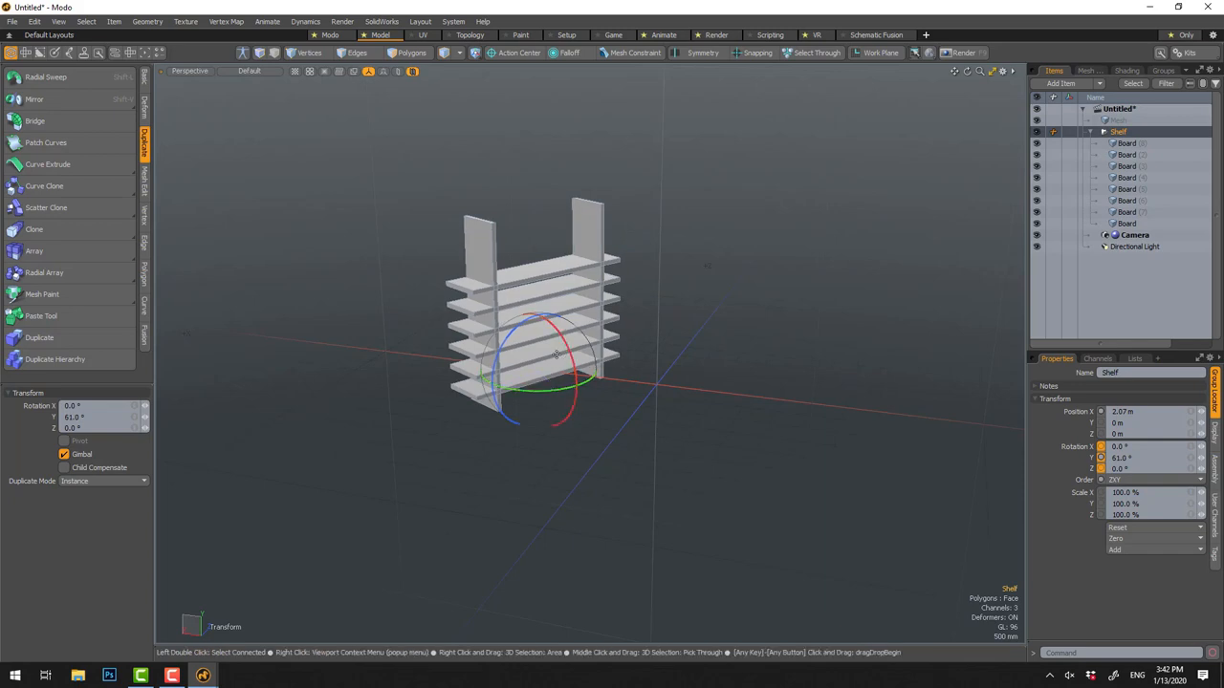
{"action": "key", "text": "q"}
{"action": "key", "text": "shift+a"}
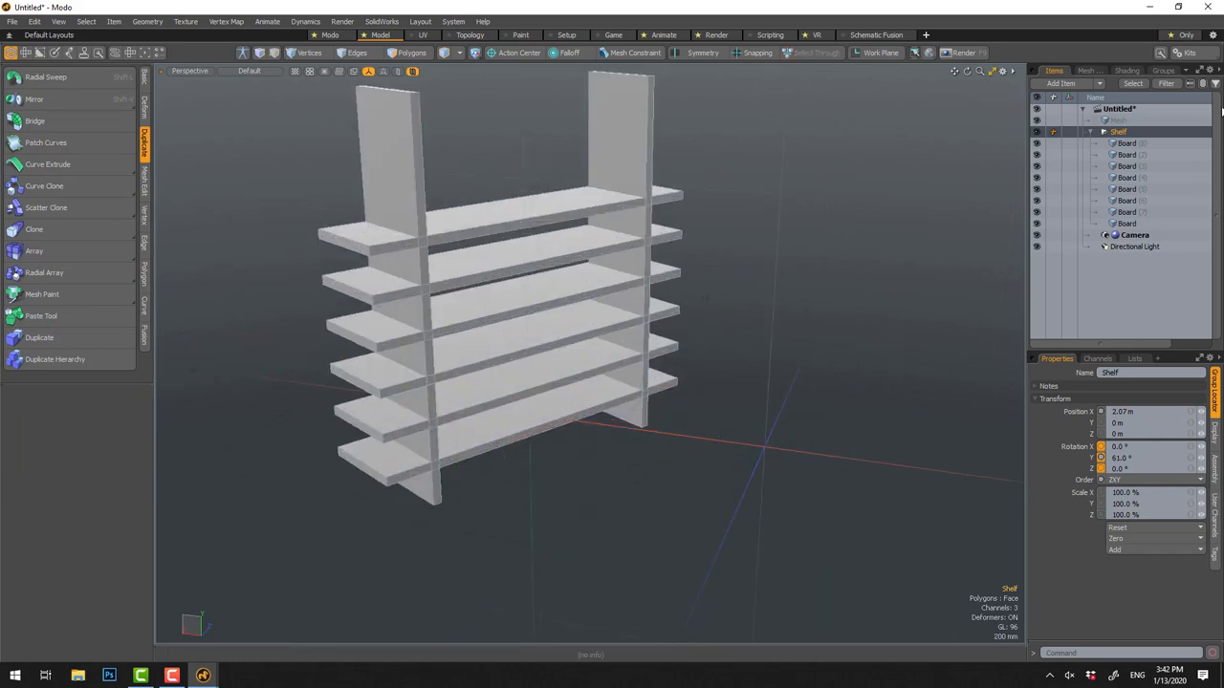
{"action": "mouse_move", "coordinate": [1126, 144]}
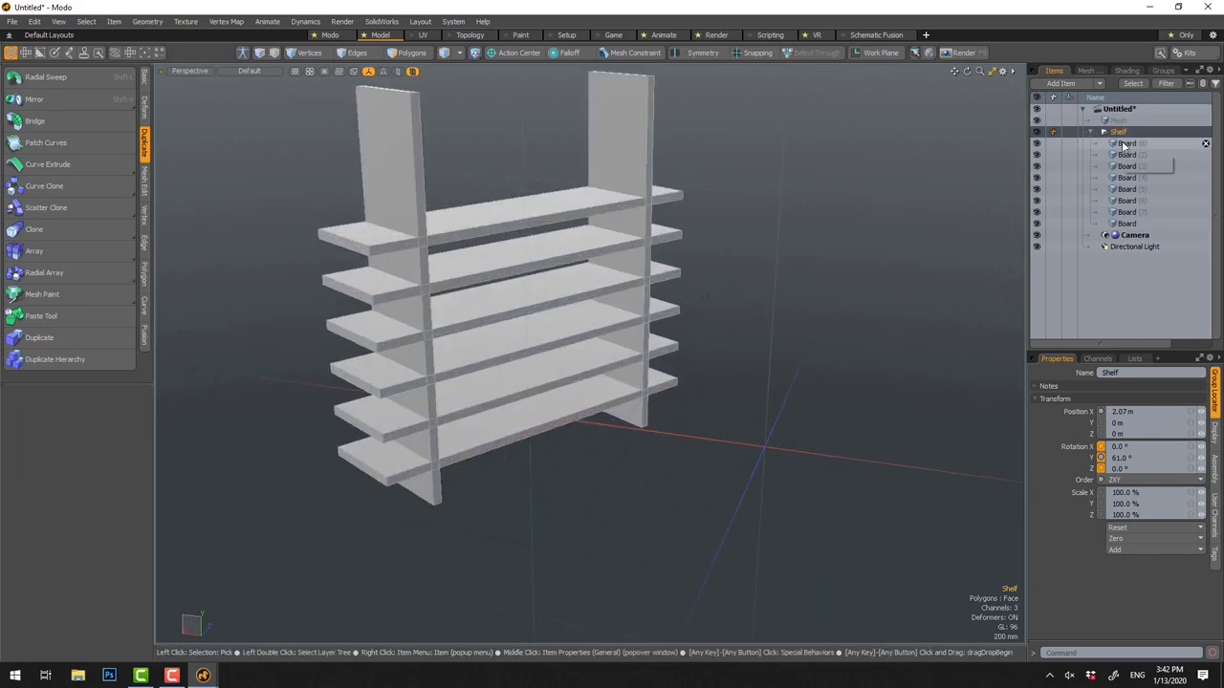
Parent the eight boards under Shelf and duplicate the whole hierarchy
{"action": "left_click", "coordinate": [1126, 143]}
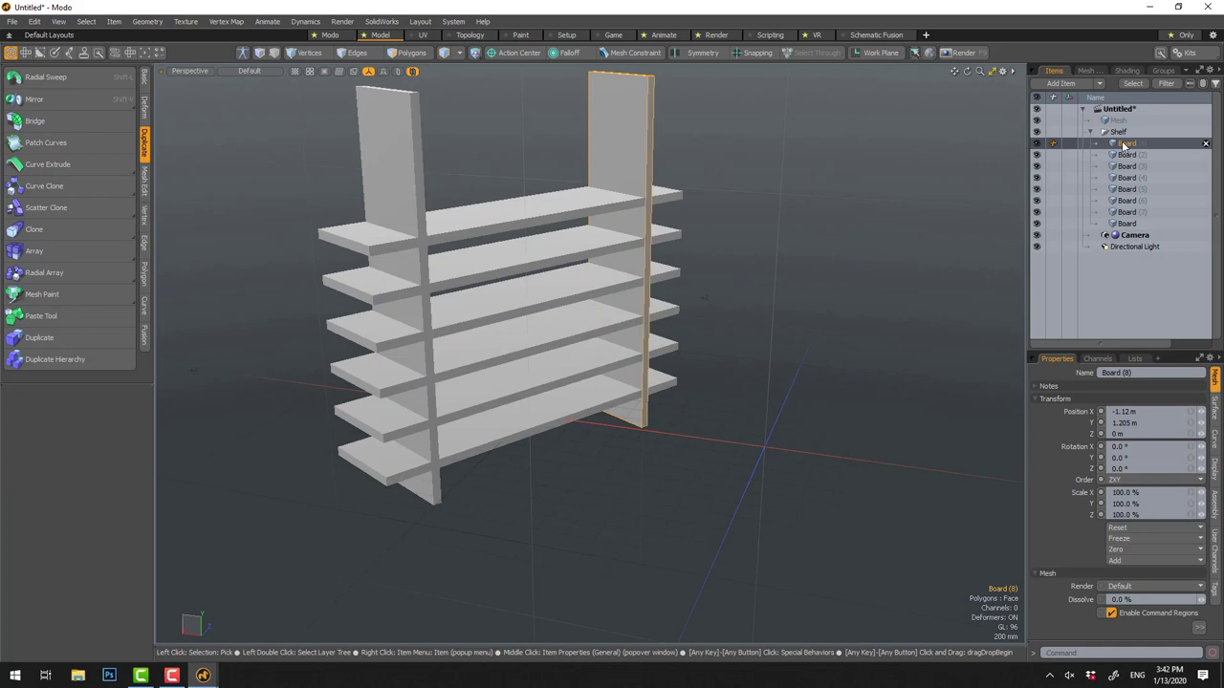
{"action": "left_click", "coordinate": [1138, 224], "text": "shift"}
{"action": "left_click_drag", "start_coordinate": [1128, 172], "coordinate": [1125, 132]}
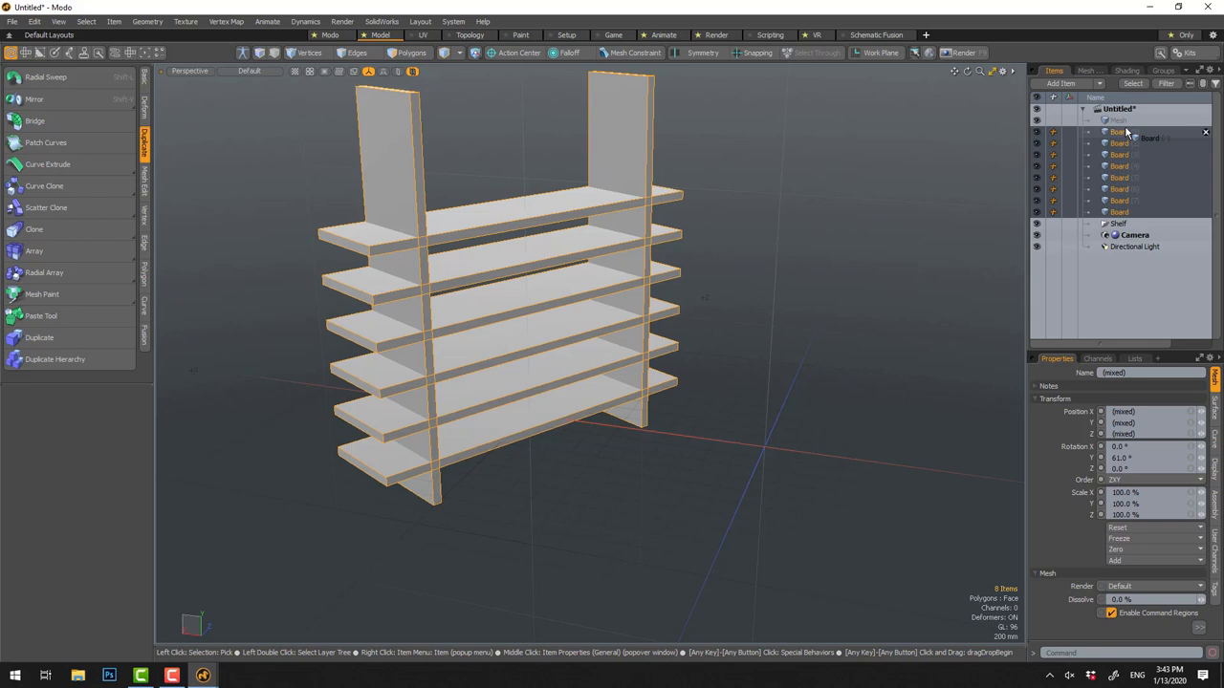
{"action": "left_click_drag", "start_coordinate": [1125, 131], "coordinate": [1125, 132]}
{"action": "left_click", "coordinate": [1126, 134]}
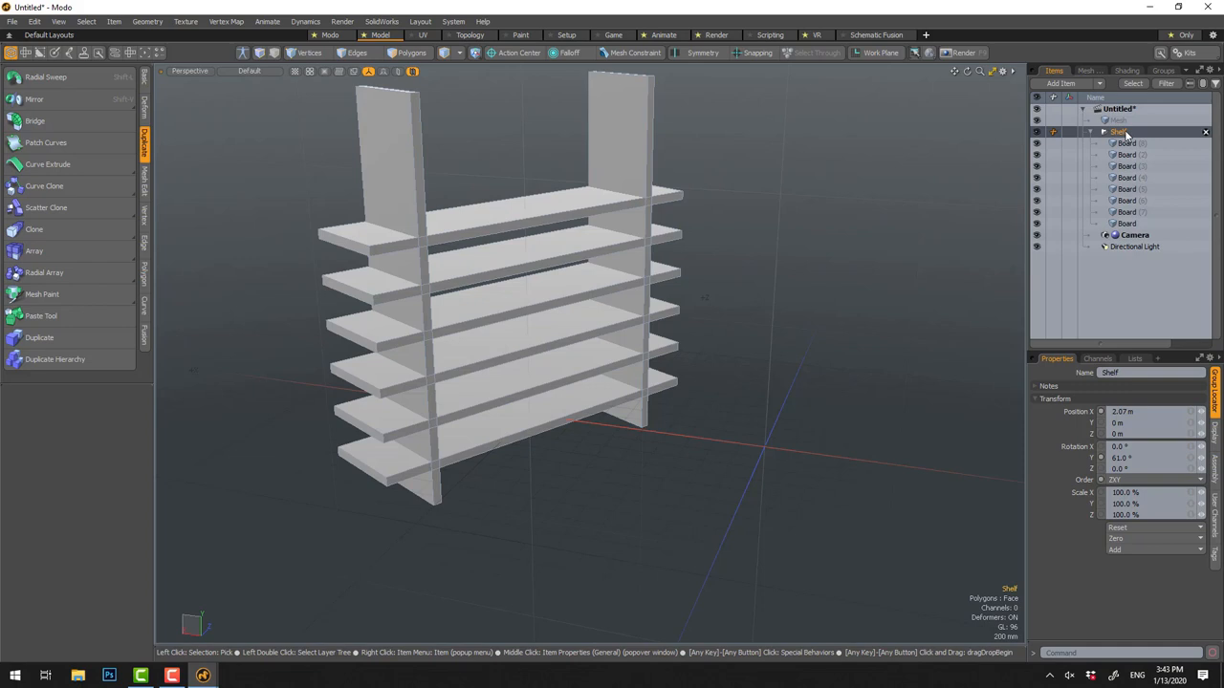
{"action": "double_click", "coordinate": [1125, 133]}
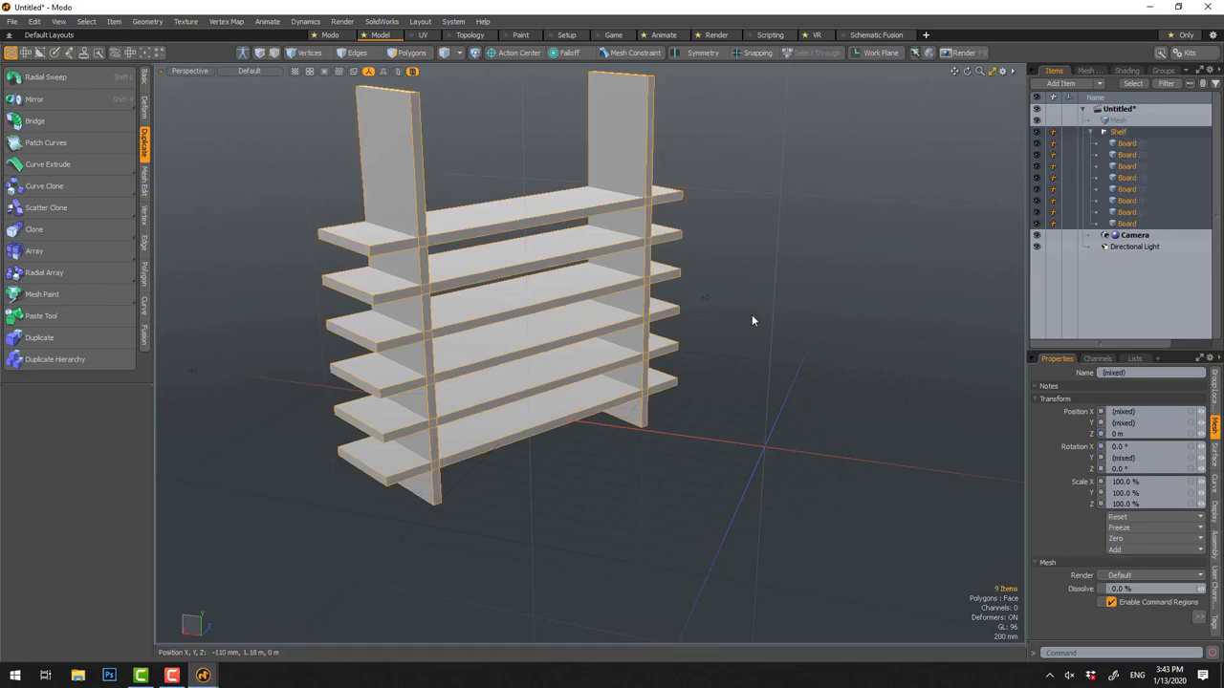
{"action": "scroll", "coordinate": [713, 319], "scroll_direction": "down", "scroll_amount": 5}
{"action": "key", "text": "ctrl+d"}
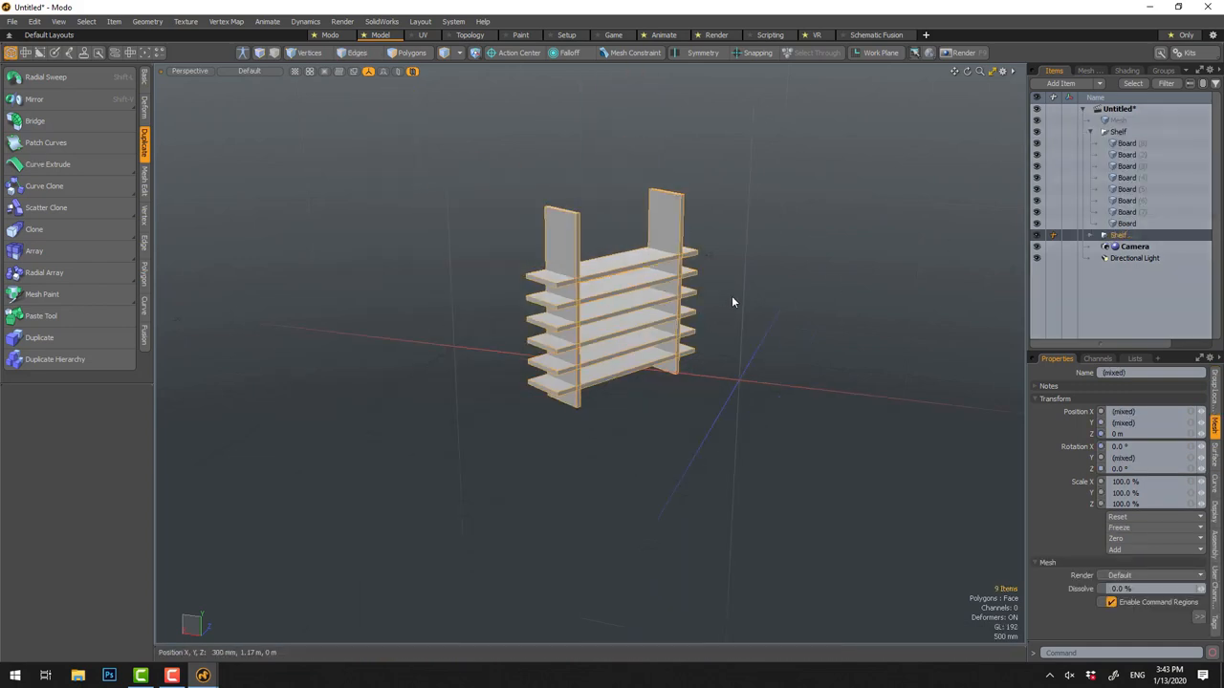
Offset Shelf (2) beside the first unit at 490 mm X and 550 mm Z
{"action": "left_click", "coordinate": [1091, 236]}
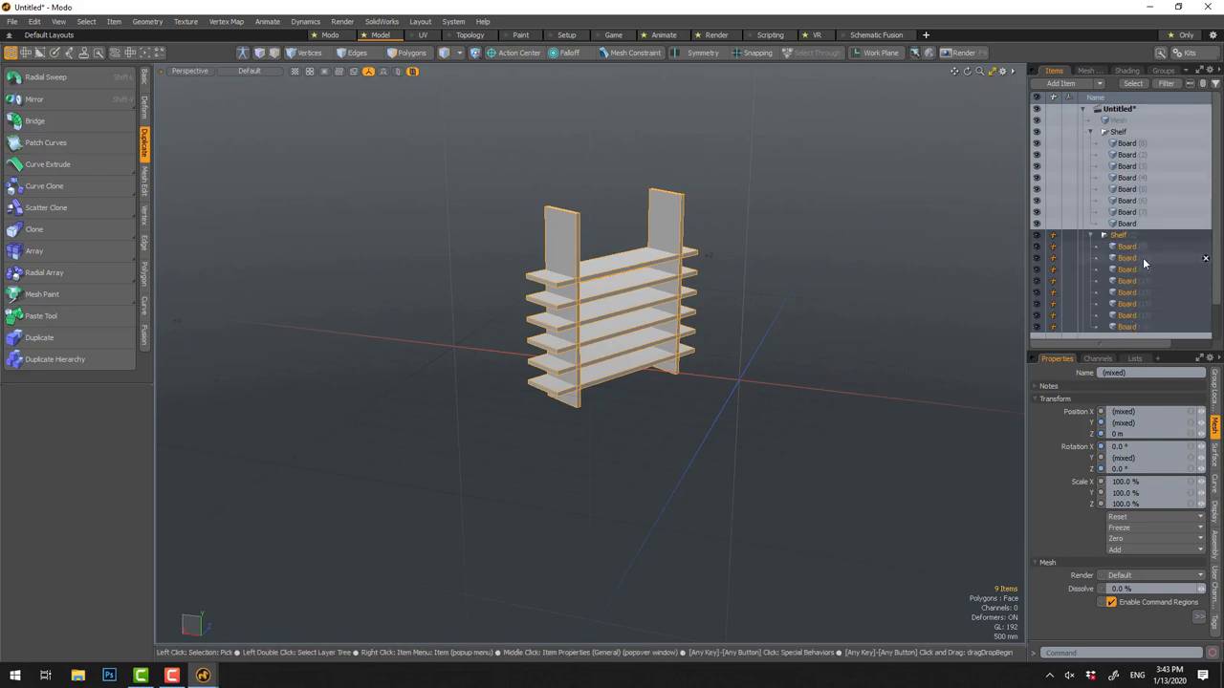
{"action": "left_click", "coordinate": [1118, 235]}
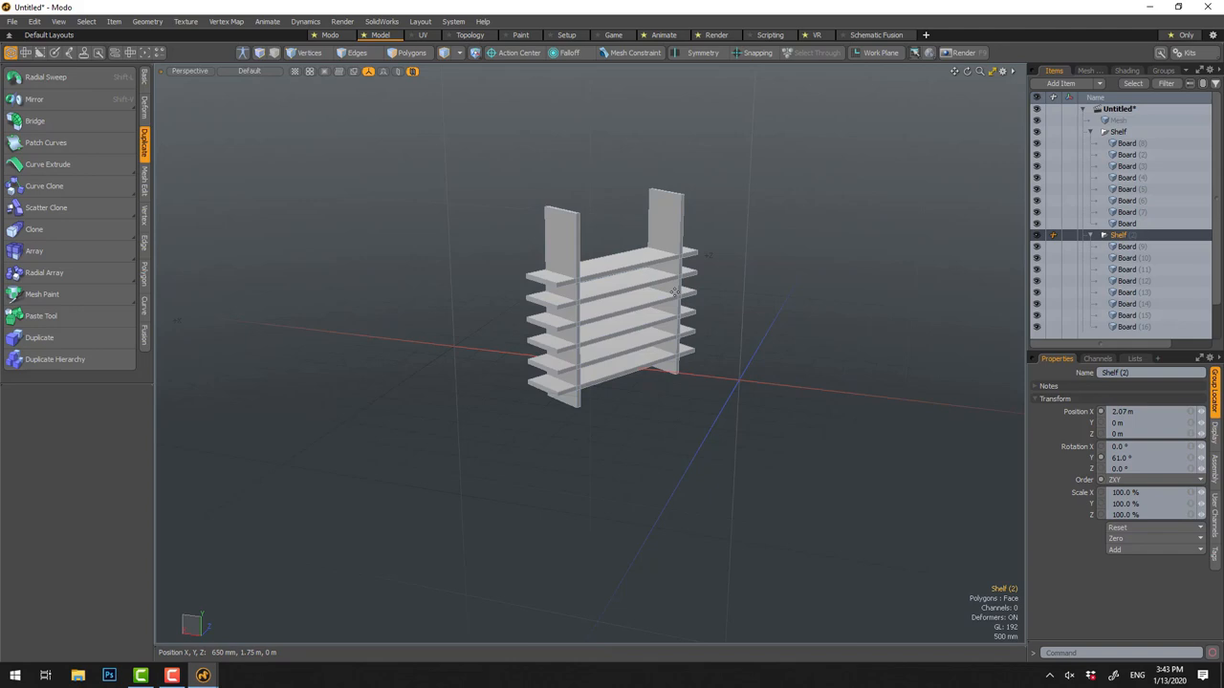
{"action": "key", "text": "ctrl+d"}
{"action": "left_click", "coordinate": [660, 359]}
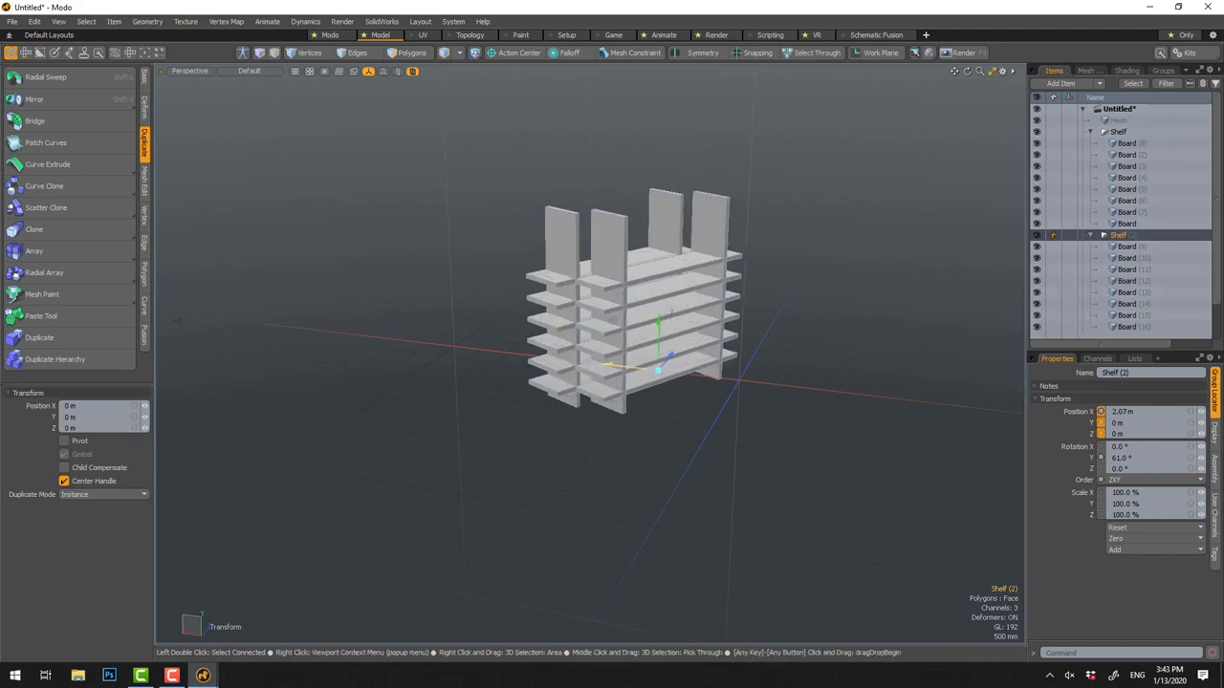
{"action": "mouse_move", "coordinate": [612, 366]}
{"action": "left_mouse_down"}
{"action": "mouse_move", "coordinate": [687, 375]}
{"action": "mouse_move", "coordinate": [722, 354]}
{"action": "left_mouse_up"}
{"action": "key", "text": "space"}
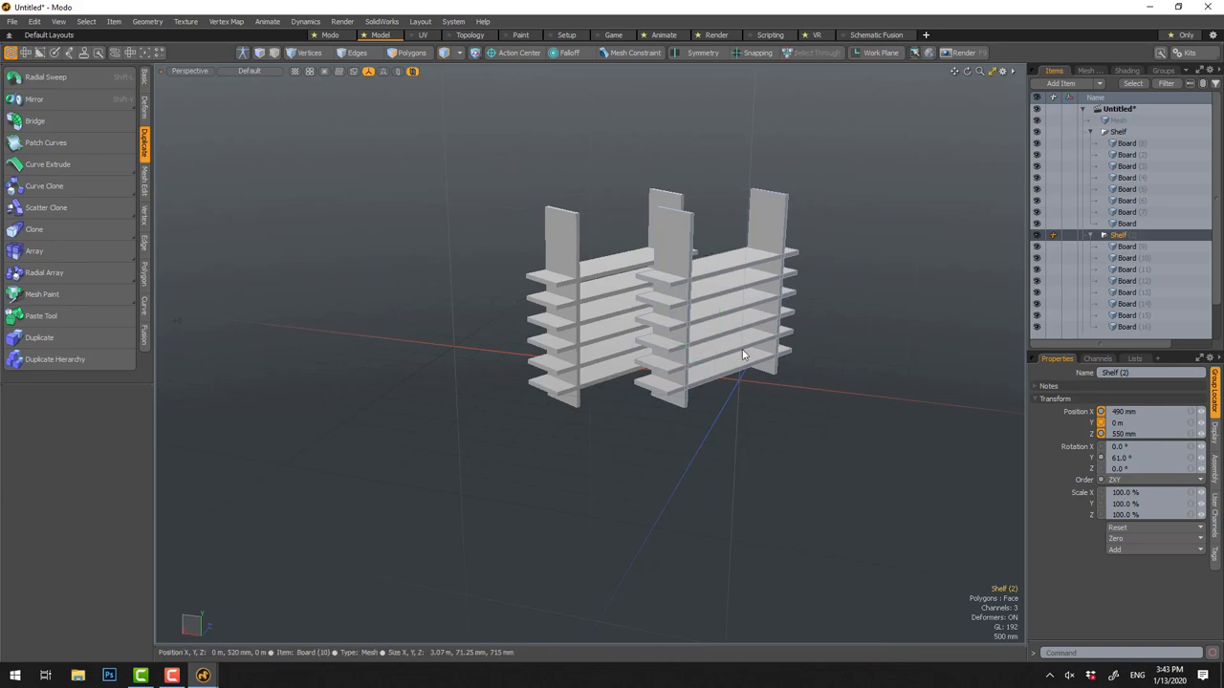
{"action": "left_click", "coordinate": [842, 369]}
{"action": "mouse_move", "coordinate": [813, 401]}
{"action": "left_mouse_down", "text": "alt"}
{"action": "mouse_move", "coordinate": [747, 422]}
{"action": "mouse_move", "coordinate": [721, 401]}
{"action": "left_mouse_up", "text": "alt"}
{"action": "scroll", "coordinate": [721, 401], "scroll_direction": "up", "scroll_amount": 3}
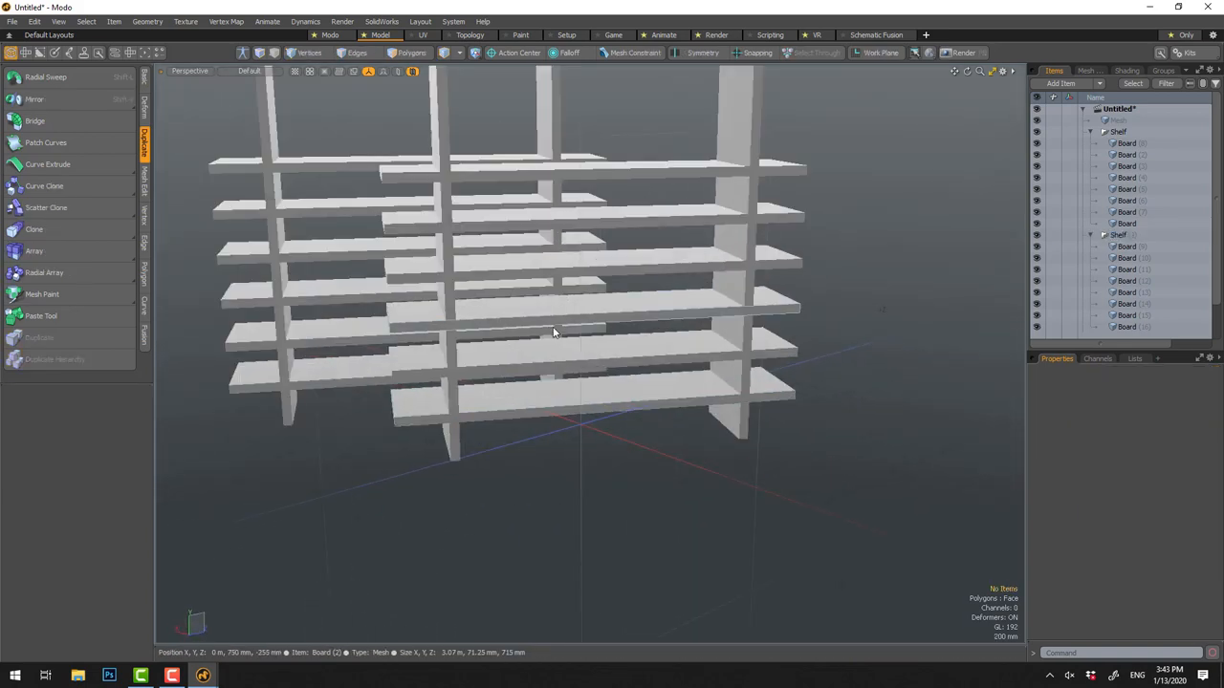
{"action": "scroll", "coordinate": [619, 408], "scroll_direction": "down", "scroll_amount": 3}
Add a Plane primitive, enlarge it and lower it 400 mm beneath the shelves
{"action": "right_click", "coordinate": [620, 413]}
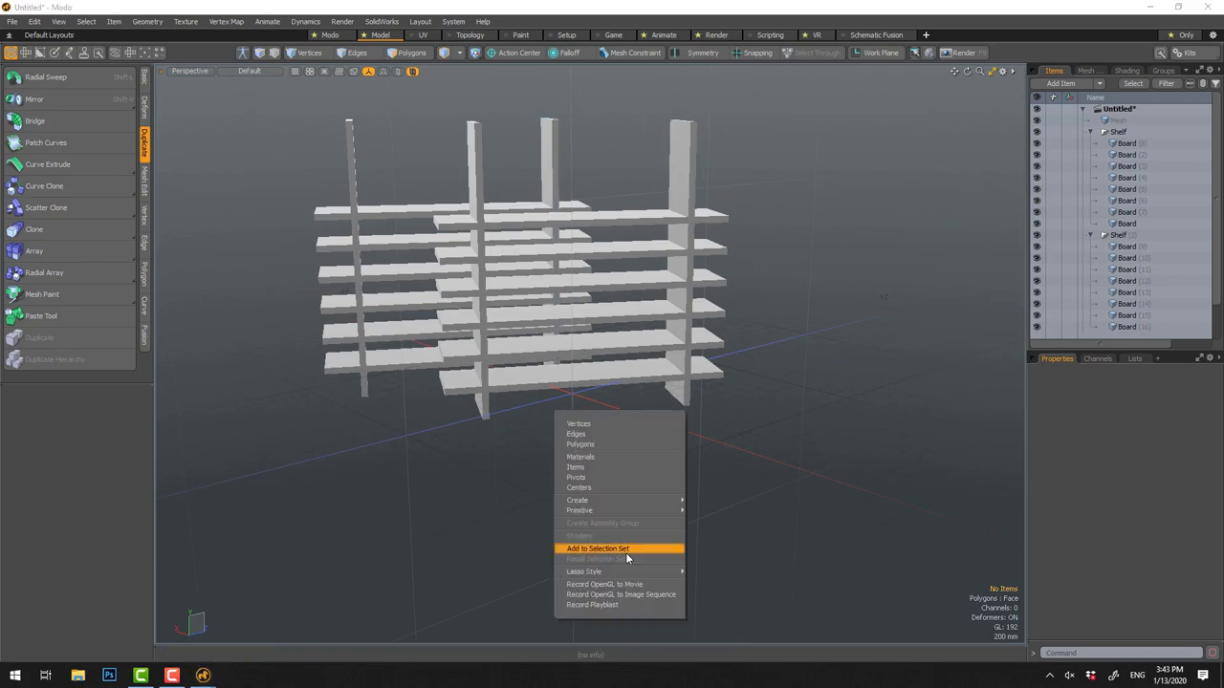
{"action": "mouse_move", "coordinate": [579, 511]}
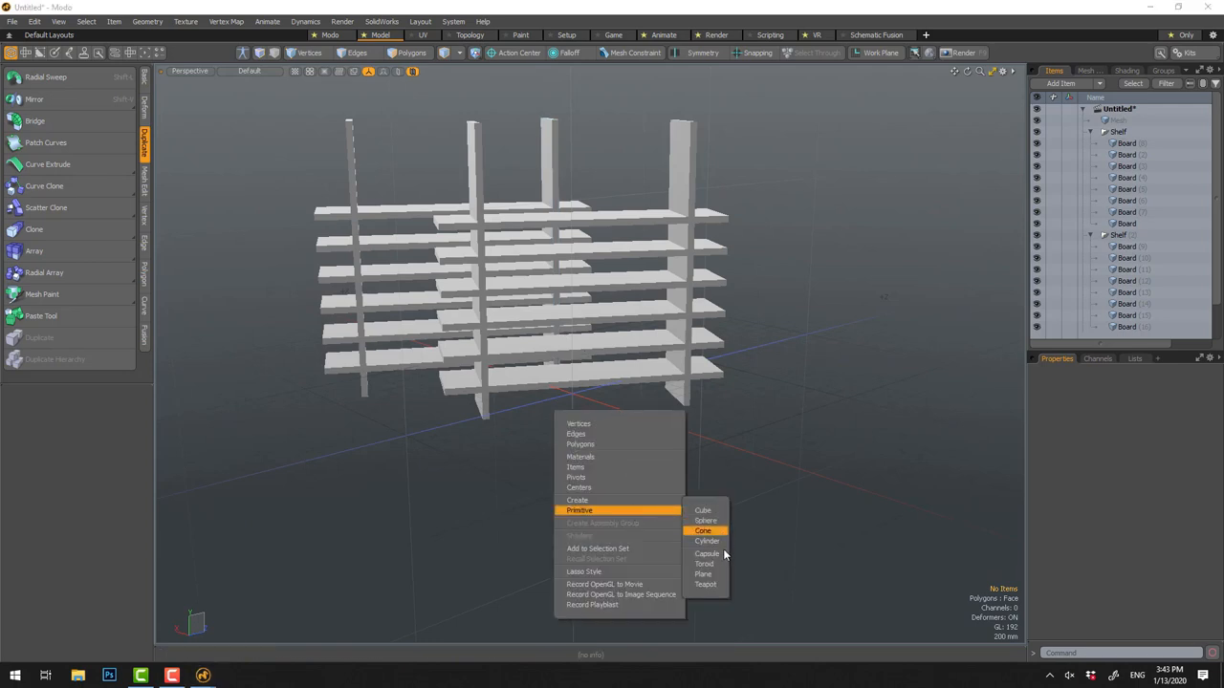
{"action": "left_click", "coordinate": [707, 576]}
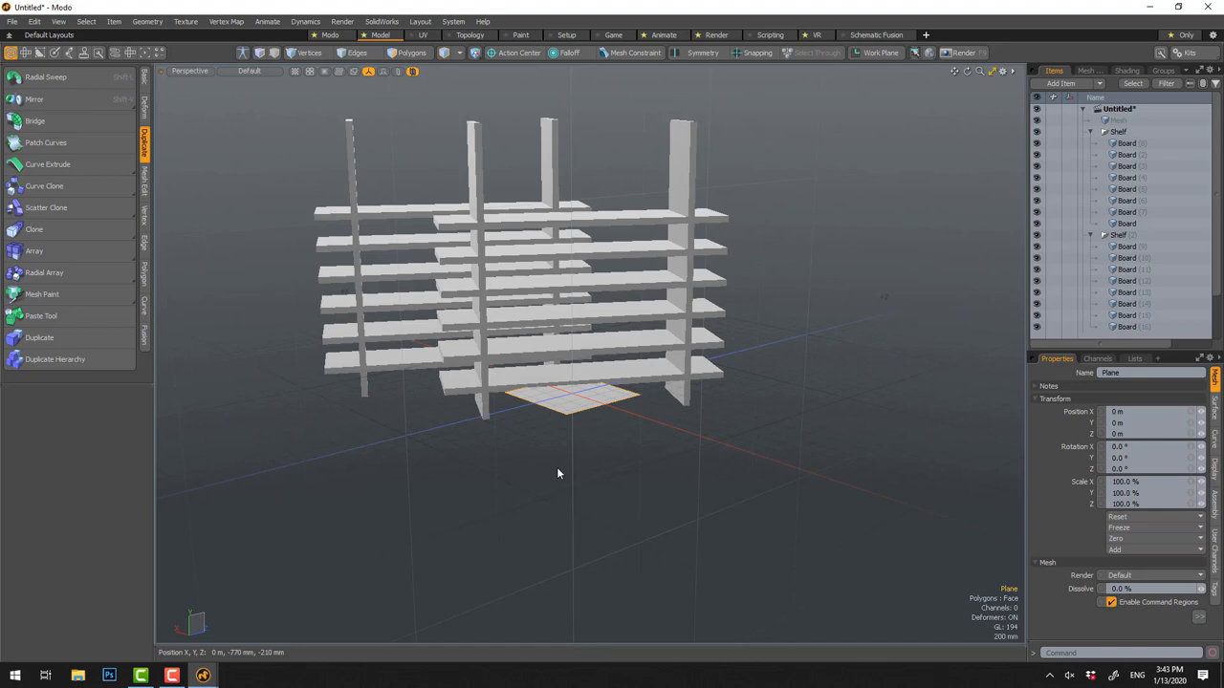
{"action": "key", "text": "y"}
{"action": "left_click_drag", "start_coordinate": [573, 398], "coordinate": [726, 402]}
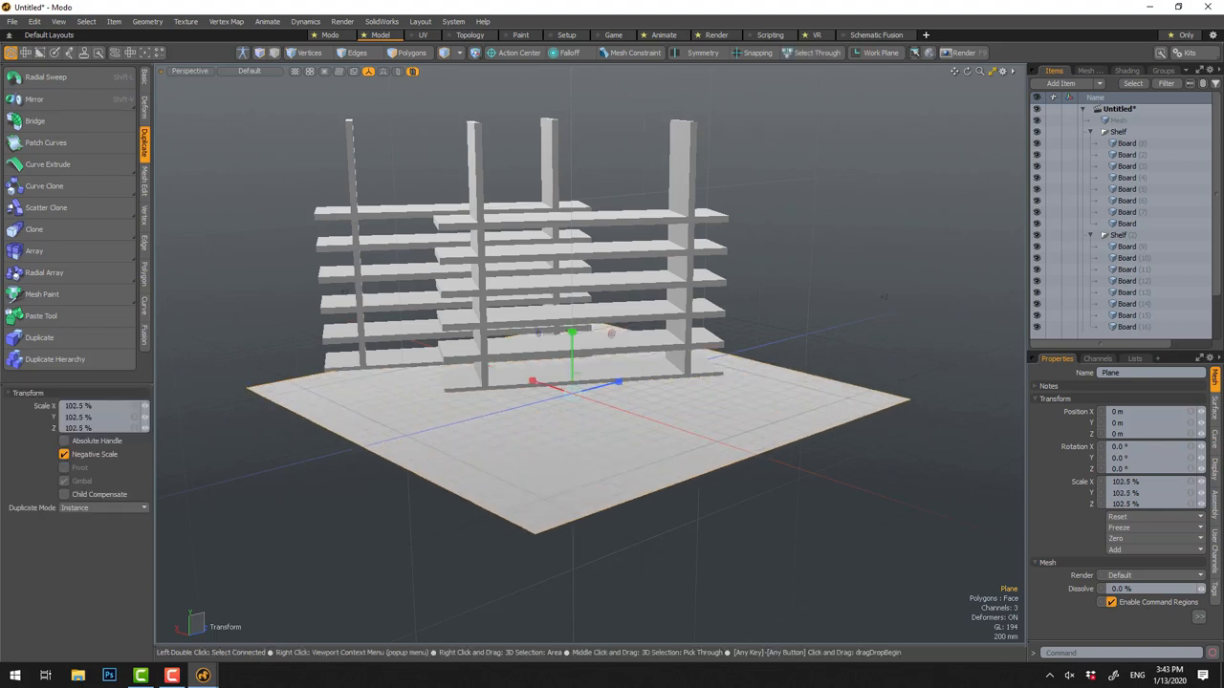
{"action": "key", "text": "w"}
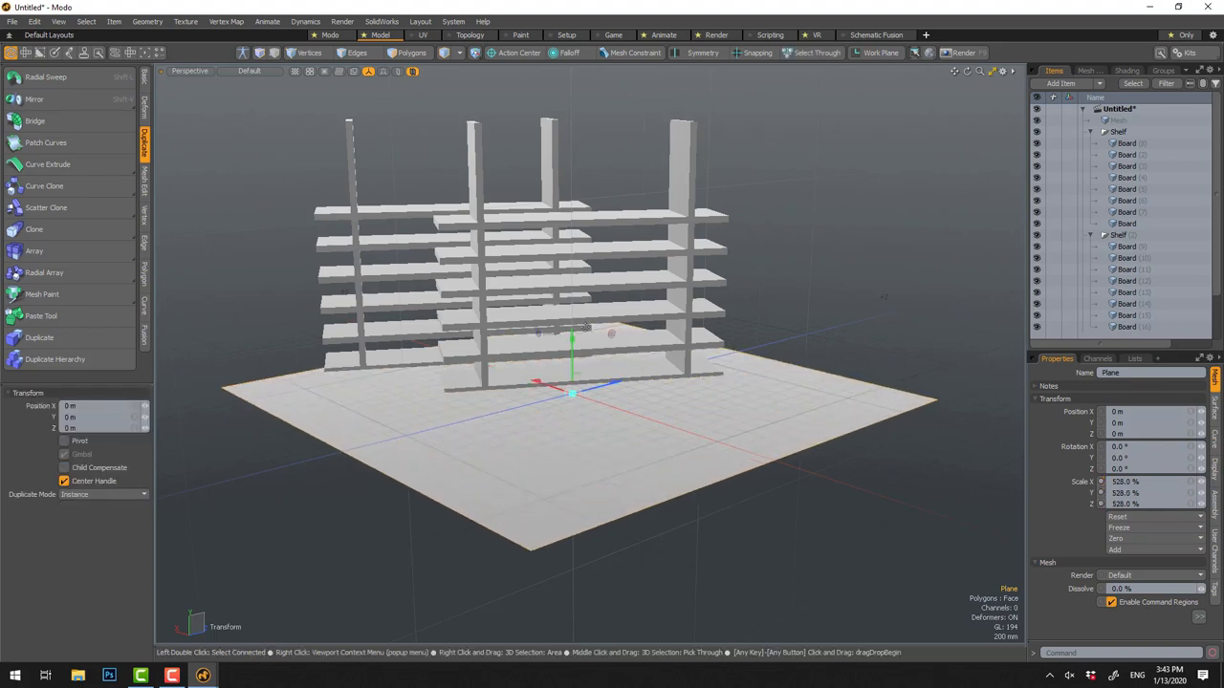
{"action": "left_click_drag", "start_coordinate": [570, 339], "coordinate": [571, 383]}
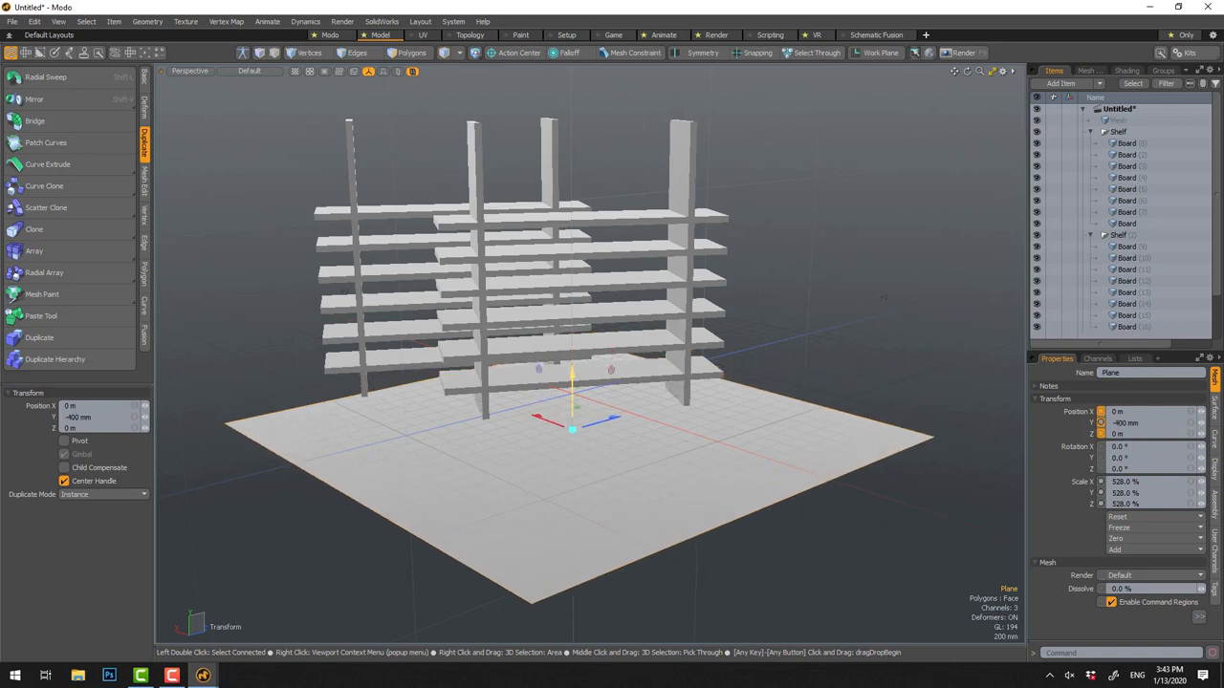
{"action": "key", "text": "space"}
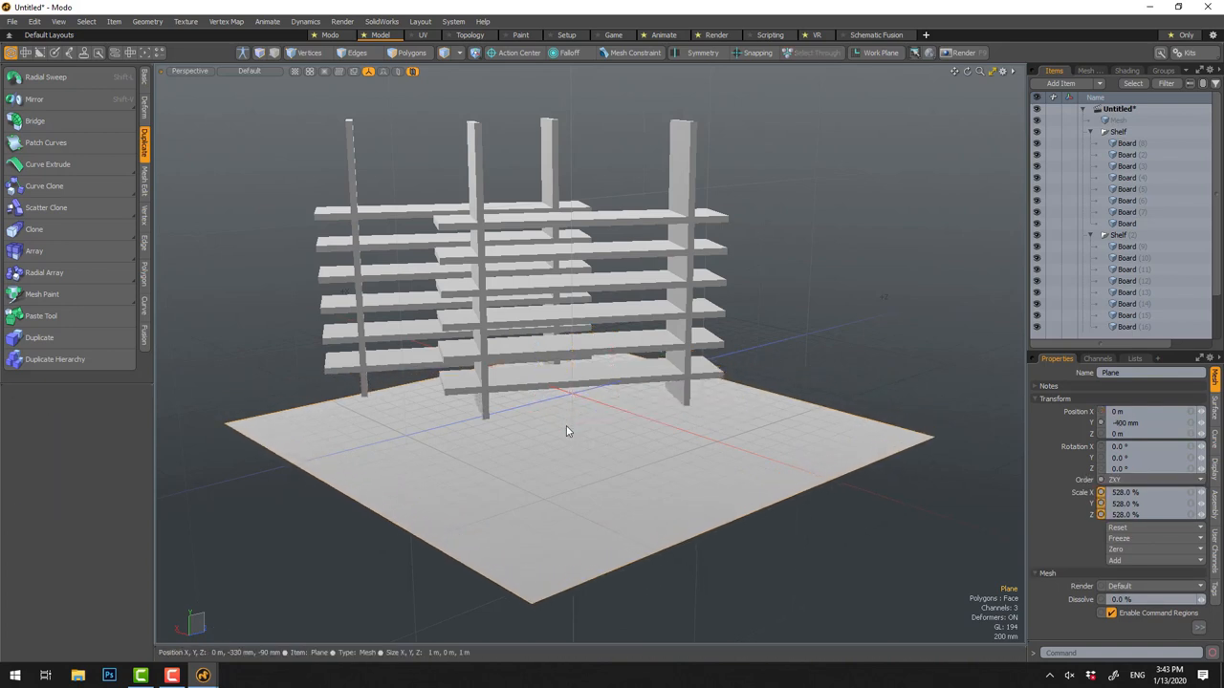
Scale the floor plane up to about 842% and start the render preview
{"action": "key", "text": "y"}
{"action": "key", "text": "r"}
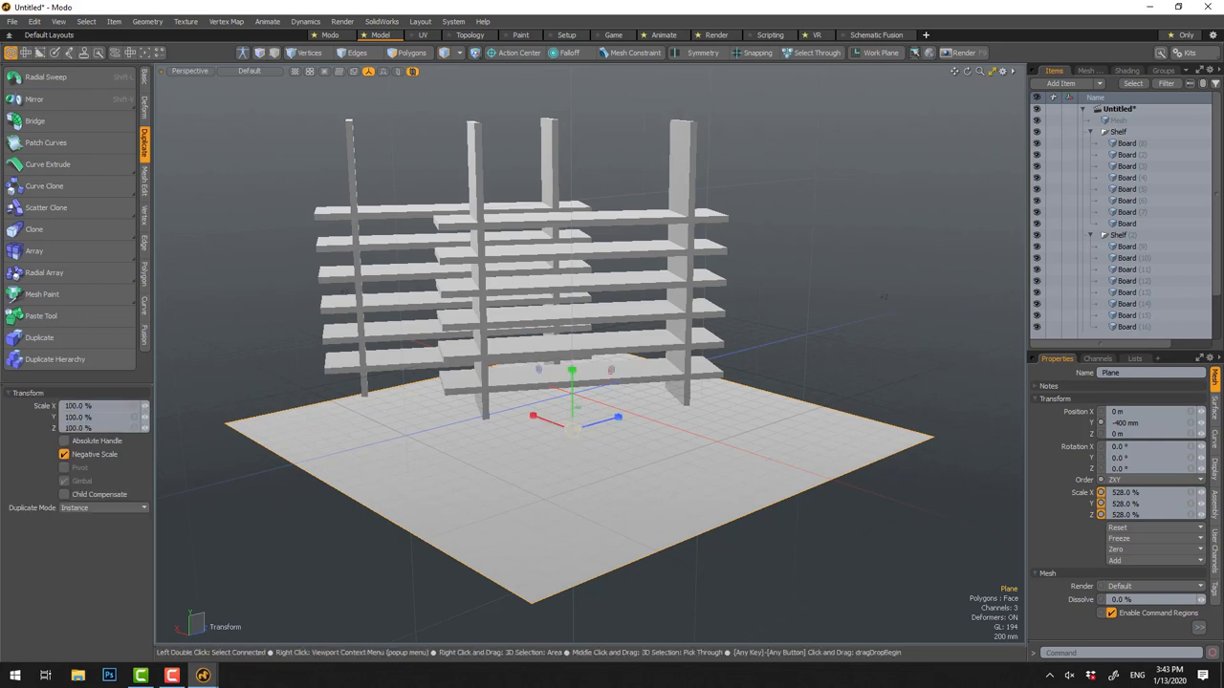
{"action": "left_click_drag", "start_coordinate": [570, 418], "coordinate": [631, 417]}
{"action": "key", "text": "space"}
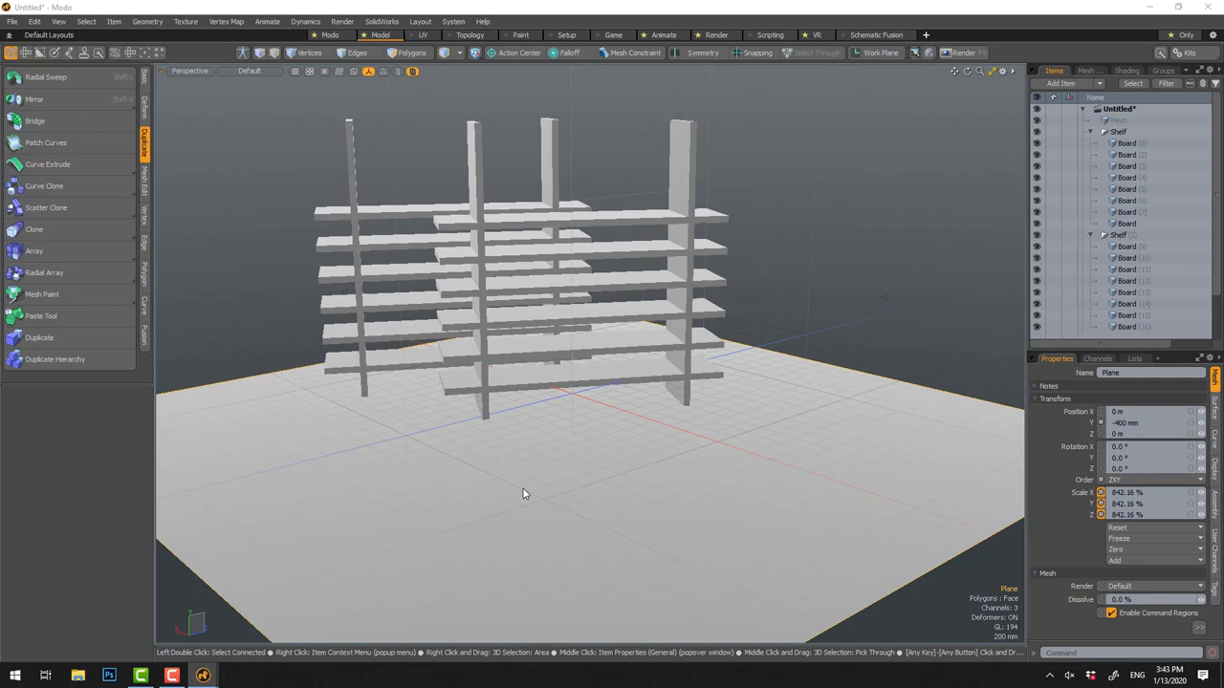
{"action": "key", "text": "F8"}
View through the Render Camera and orbit to a higher, closer angle on the shelves
{"action": "left_click", "coordinate": [612, 327]}
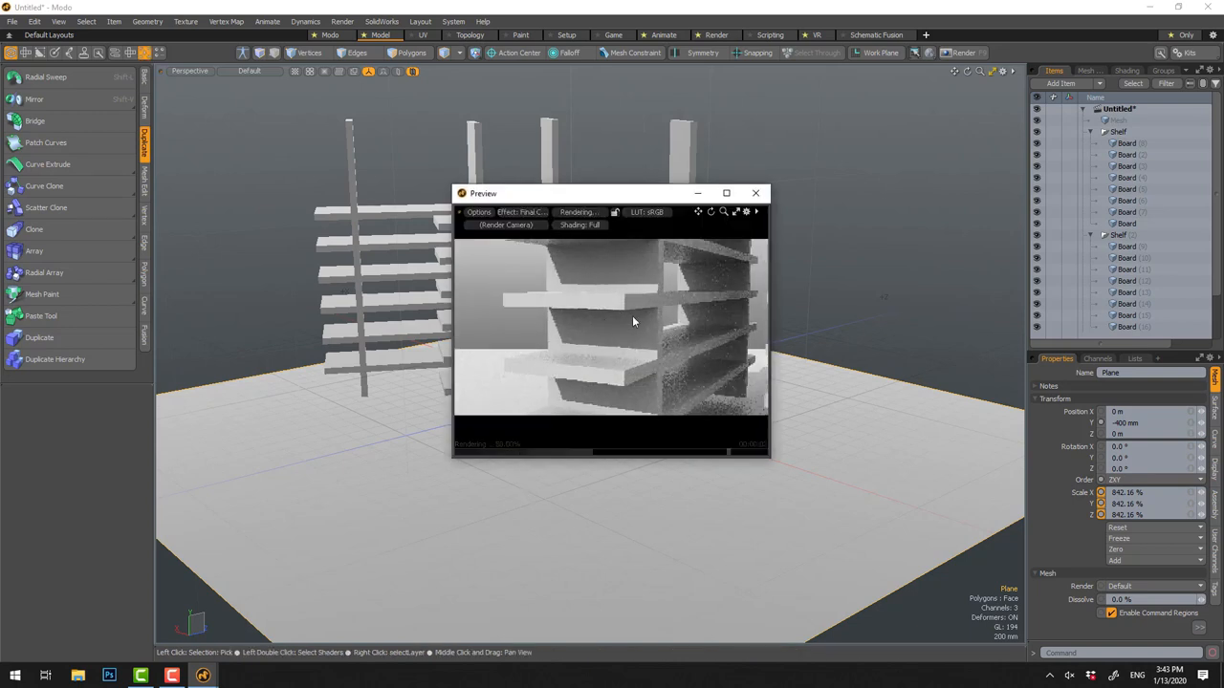
{"action": "left_click", "coordinate": [189, 71]}
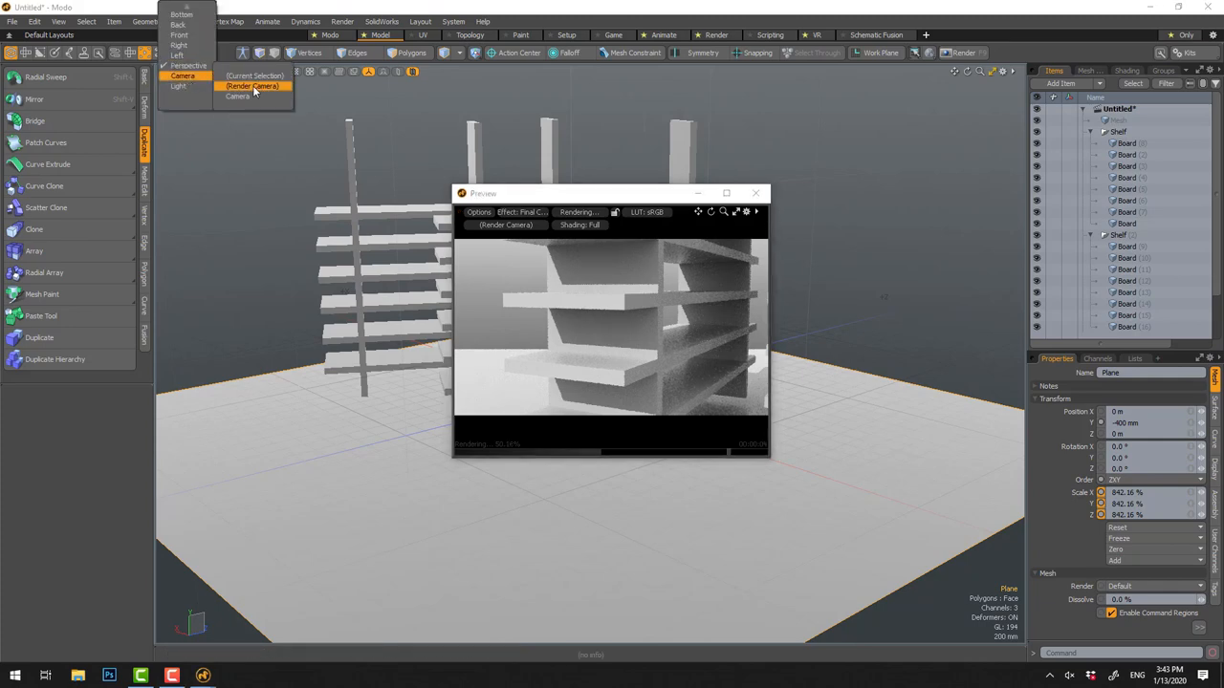
{"action": "left_click", "coordinate": [252, 85]}
{"action": "scroll", "coordinate": [319, 304], "scroll_direction": "up", "scroll_amount": 2}
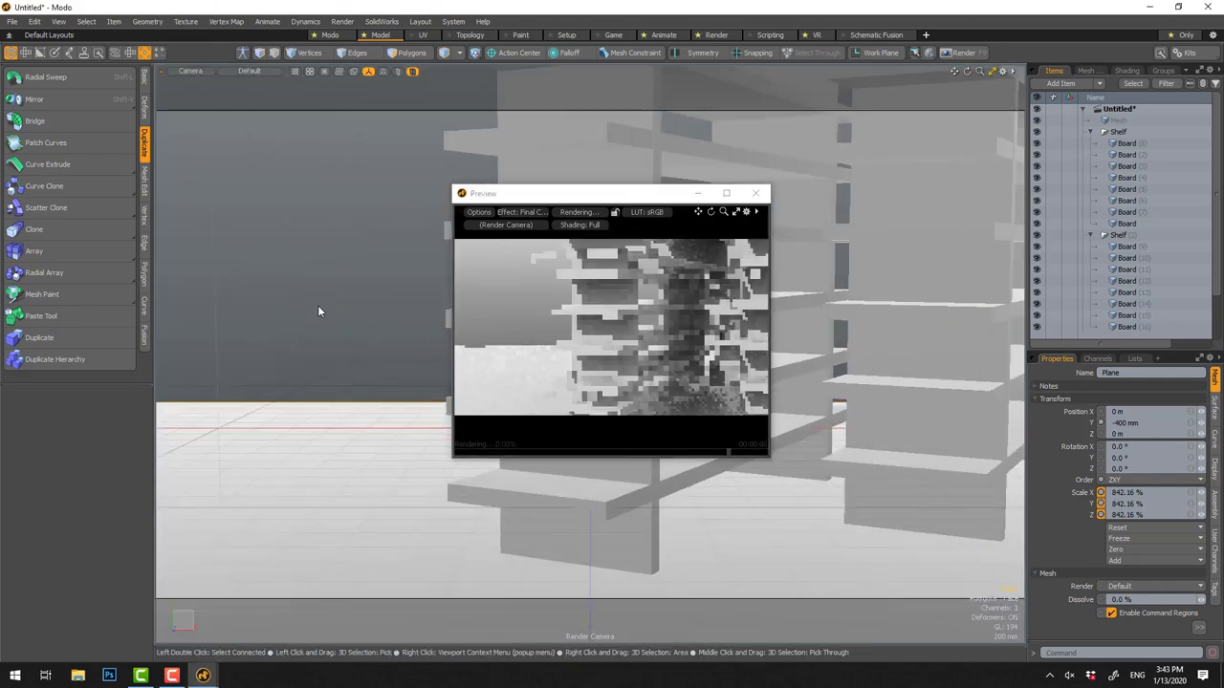
{"action": "scroll", "coordinate": [318, 305], "scroll_direction": "down", "scroll_amount": 2}
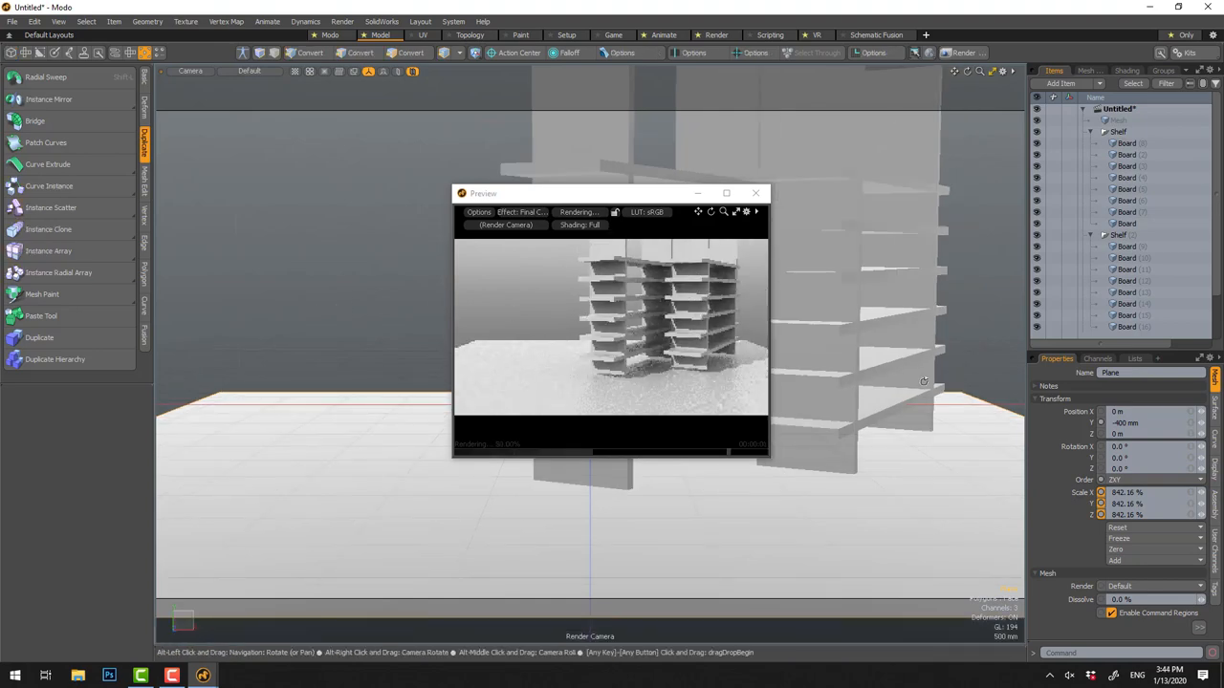
{"action": "mouse_move", "coordinate": [924, 382]}
{"action": "left_mouse_down", "text": "alt"}
{"action": "mouse_move", "coordinate": [861, 399]}
{"action": "mouse_move", "coordinate": [840, 267]}
{"action": "left_mouse_up", "text": "alt"}
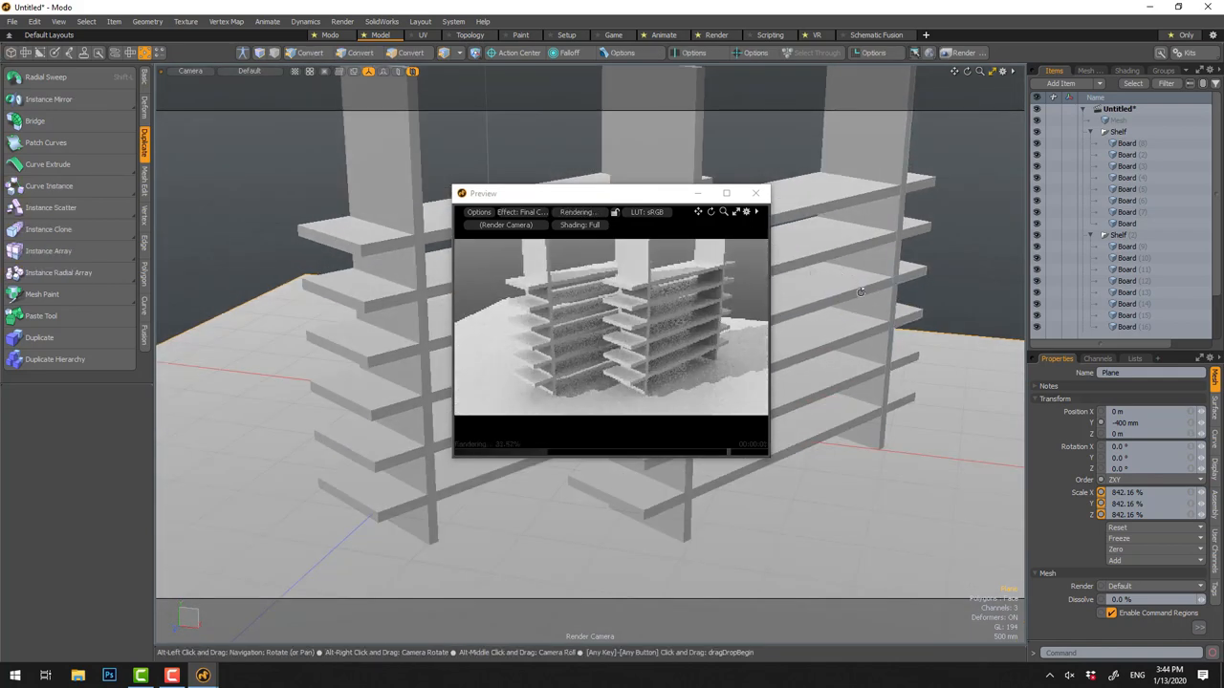
{"action": "mouse_move", "coordinate": [840, 287]}
{"action": "left_mouse_down", "text": "alt"}
{"action": "mouse_move", "coordinate": [865, 321]}
{"action": "mouse_move", "coordinate": [841, 286]}
{"action": "left_mouse_up", "text": "alt"}
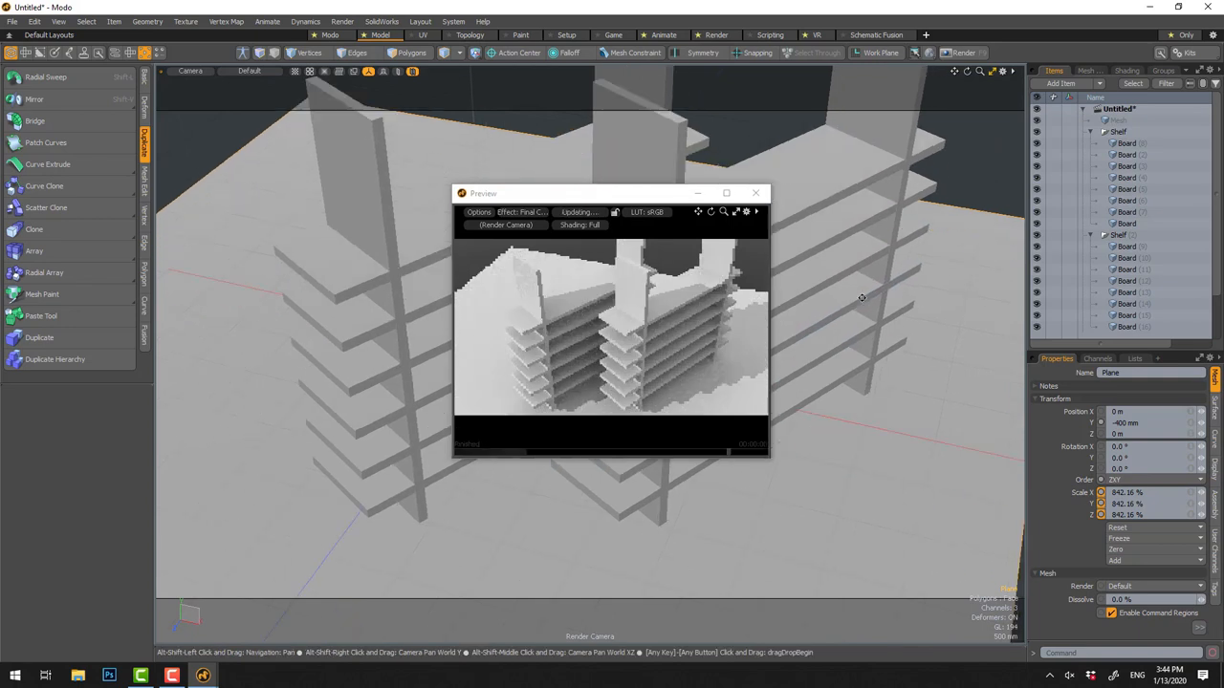
Check the Preview Settings IO options, then close the Preview window
{"action": "left_click", "coordinate": [759, 195]}
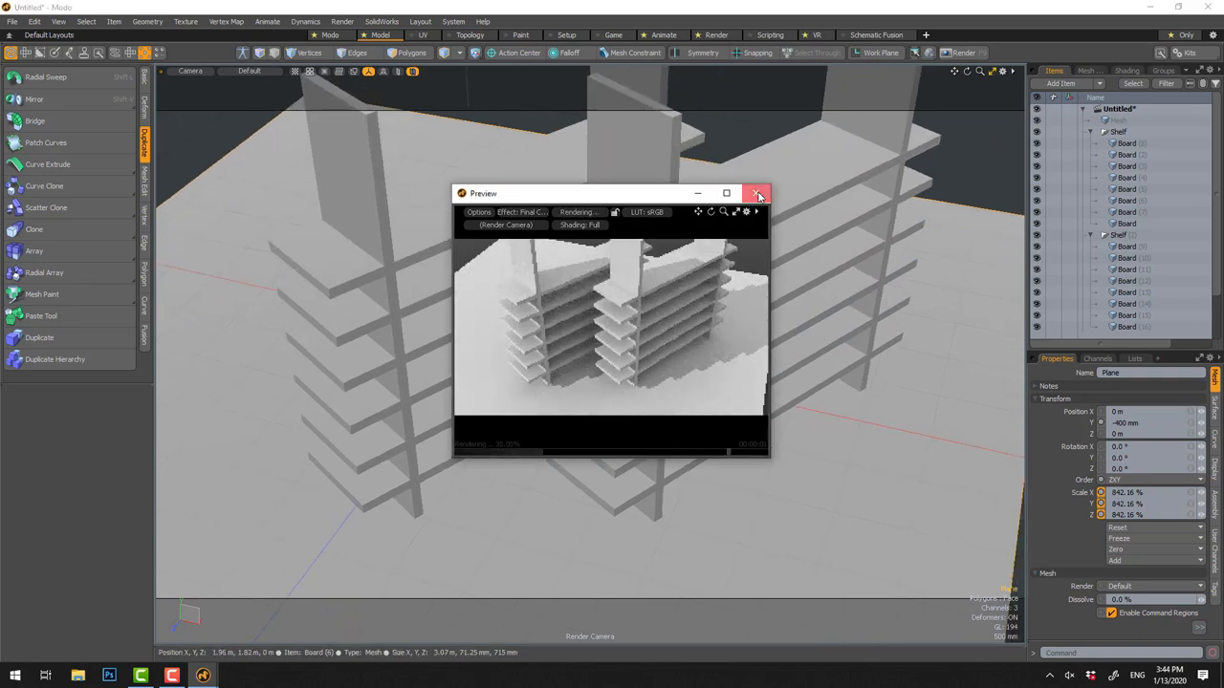
{"action": "left_click_drag", "start_coordinate": [658, 191], "coordinate": [642, 185]}
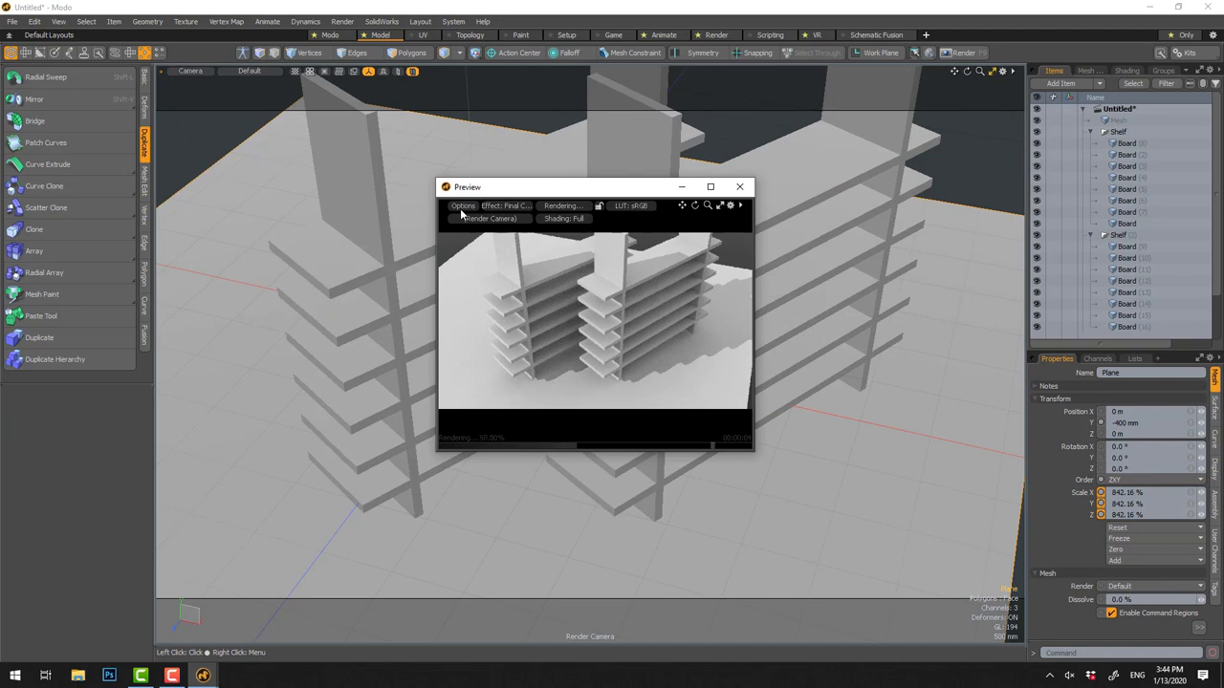
{"action": "left_click", "coordinate": [190, 71]}
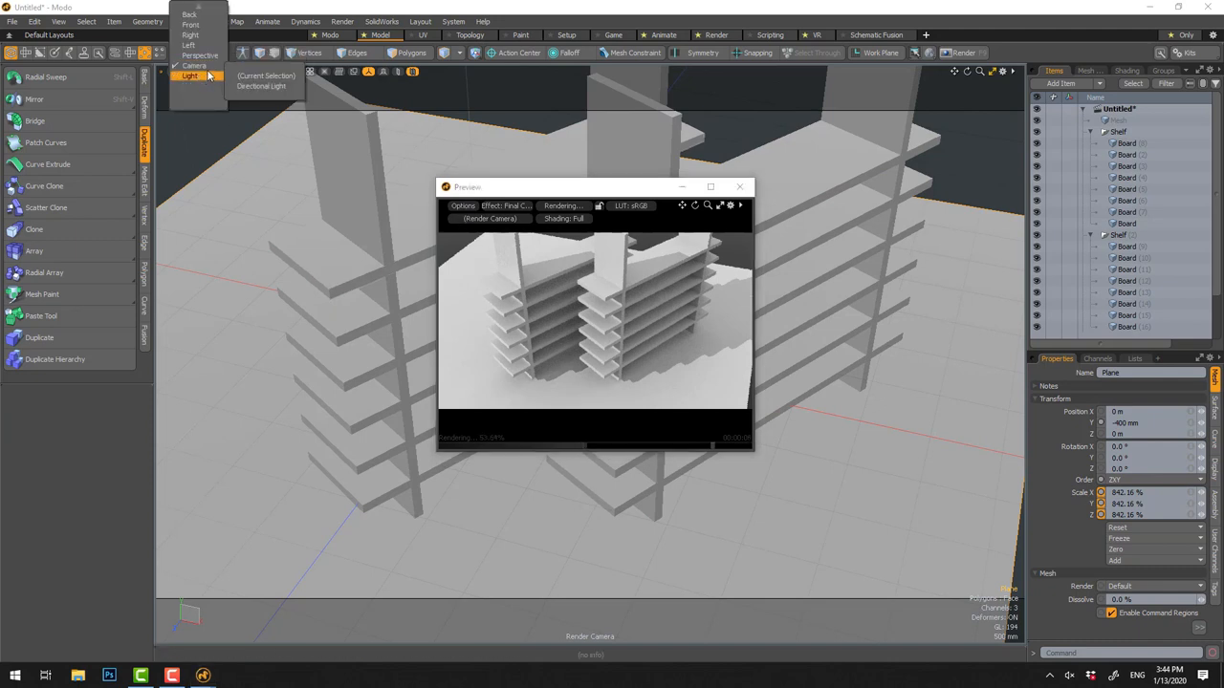
{"action": "left_click", "coordinate": [246, 87]}
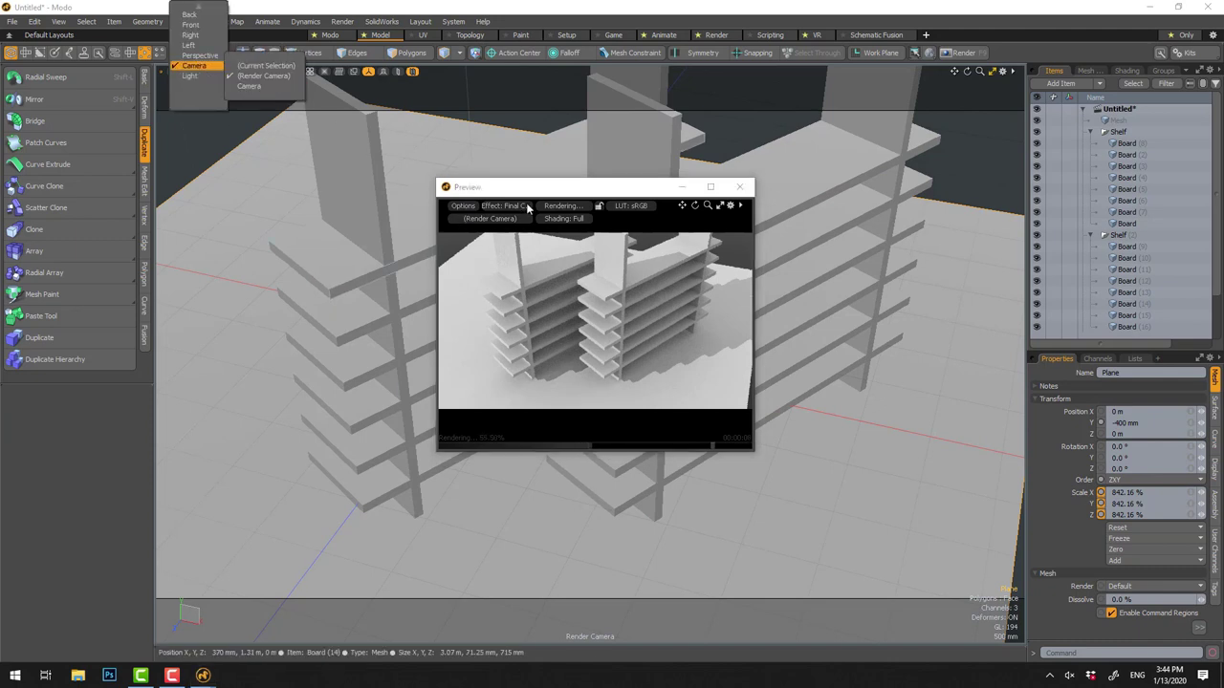
{"action": "left_click", "coordinate": [730, 206]}
{"action": "left_click", "coordinate": [821, 359]}
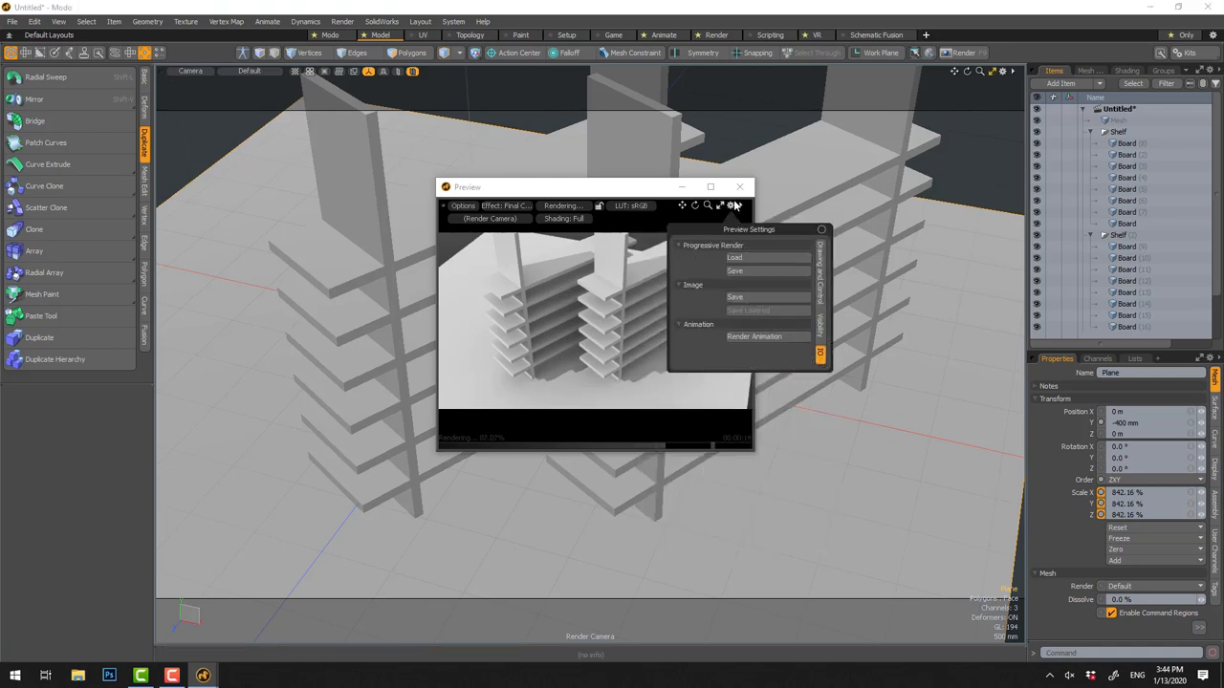
{"action": "left_click", "coordinate": [746, 190]}
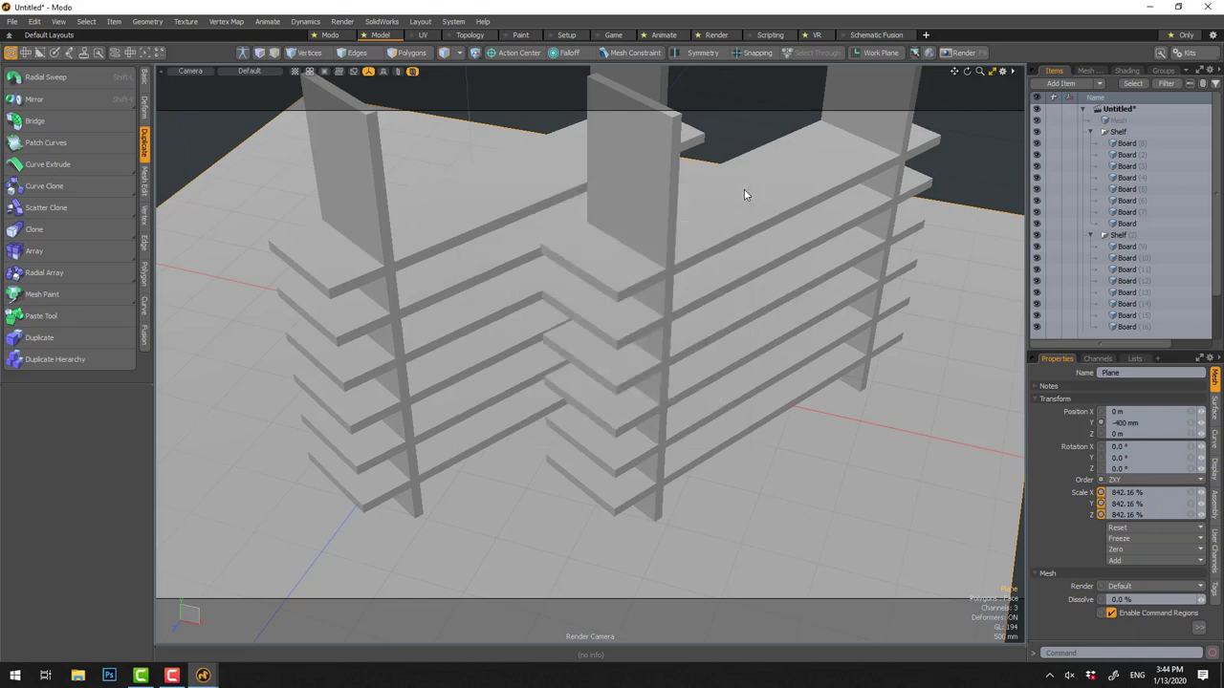
Delete Shelf (2) together with all its boards
{"action": "left_click", "coordinate": [1116, 235]}
{"action": "double_click", "coordinate": [1110, 237]}
{"action": "key", "text": "Delete"}
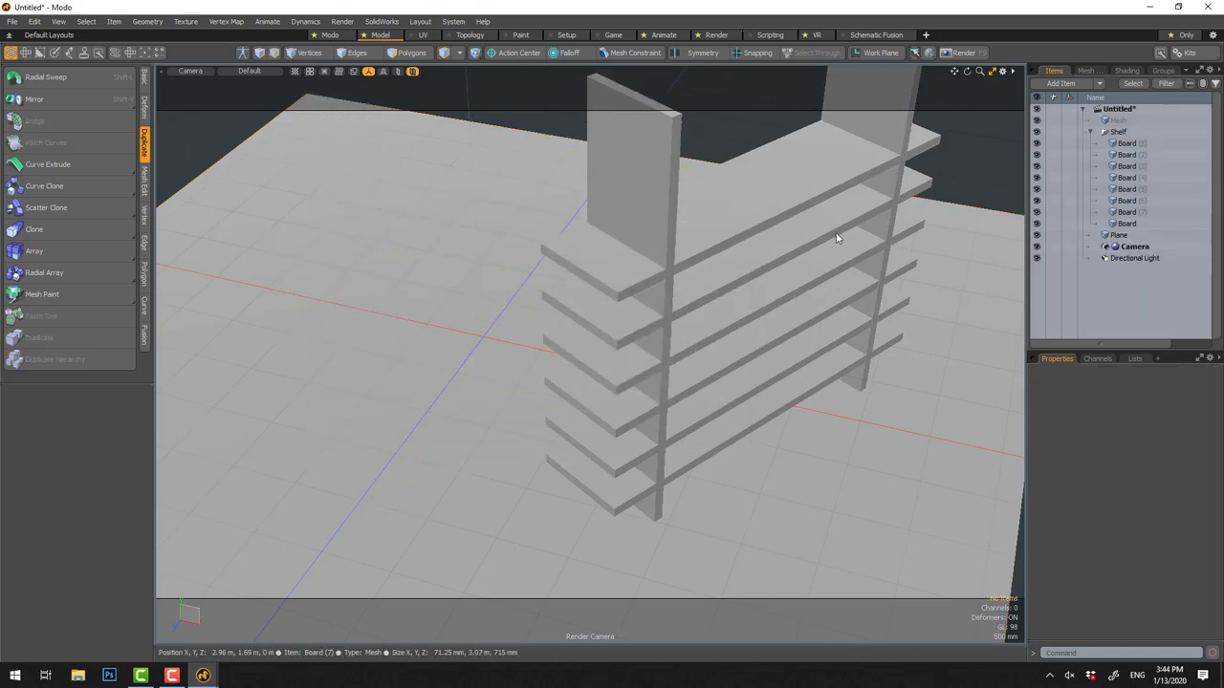
{"action": "scroll", "coordinate": [813, 244], "scroll_direction": "down", "scroll_amount": 3}
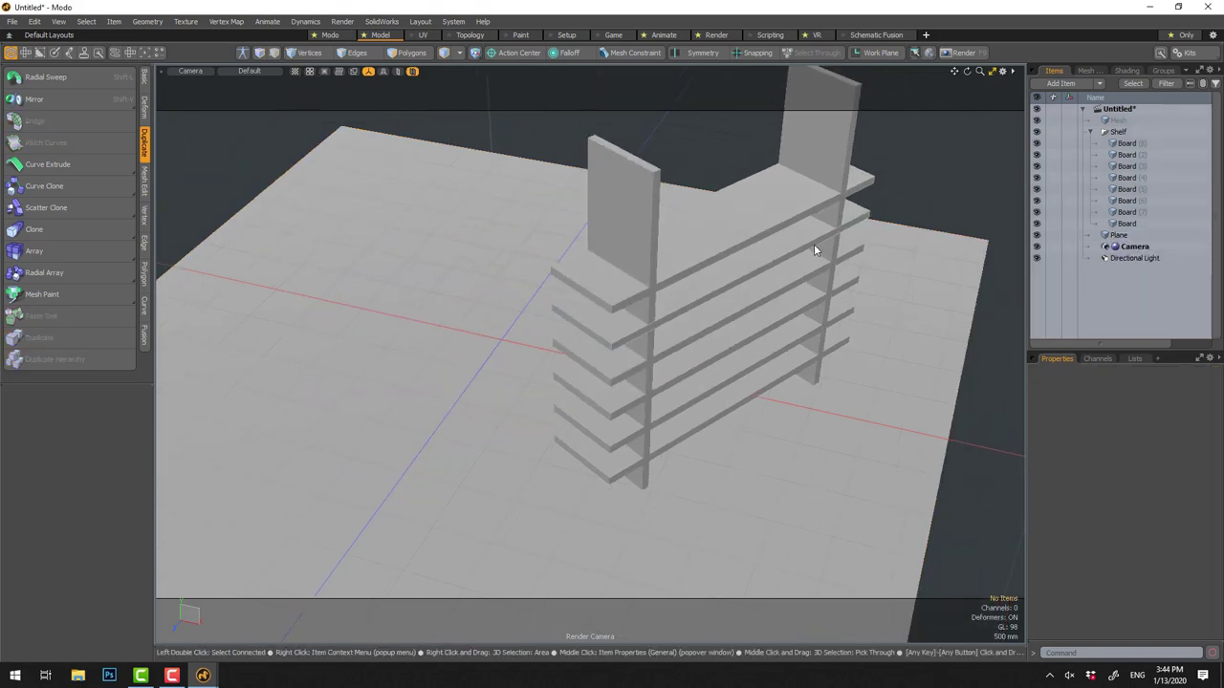
Unparent the eight boards from Shelf to root and delete the empty group
{"action": "left_click", "coordinate": [1120, 224]}
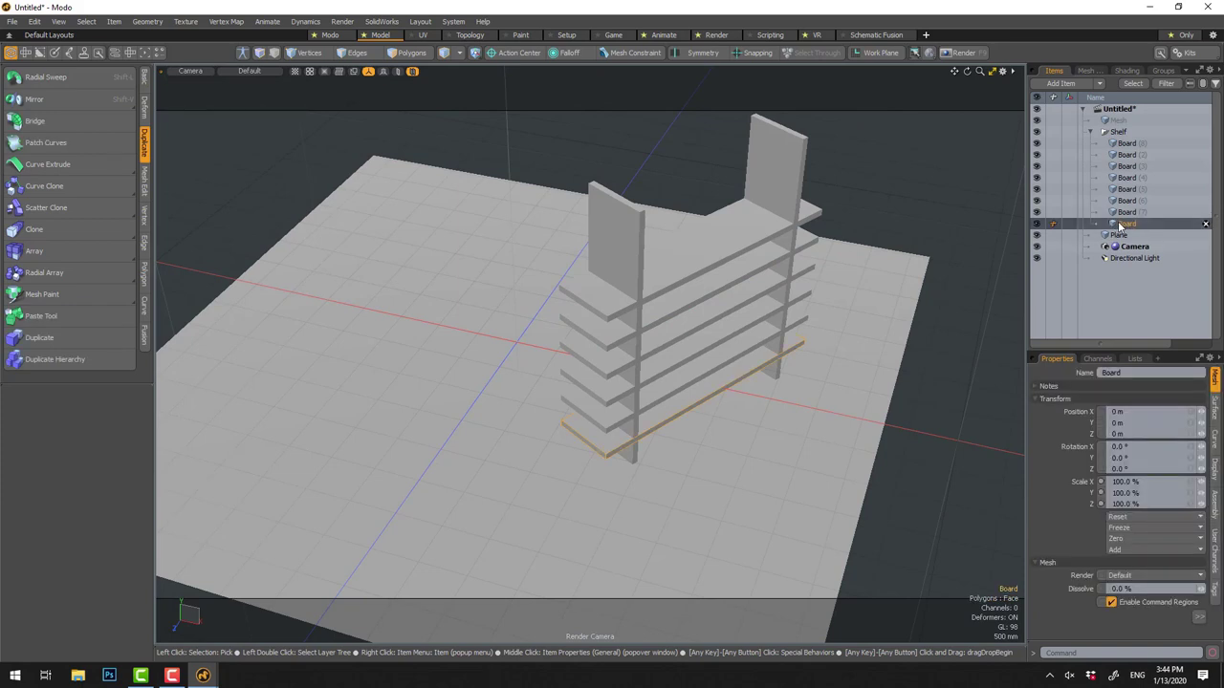
{"action": "left_click", "coordinate": [1128, 144], "text": "shift"}
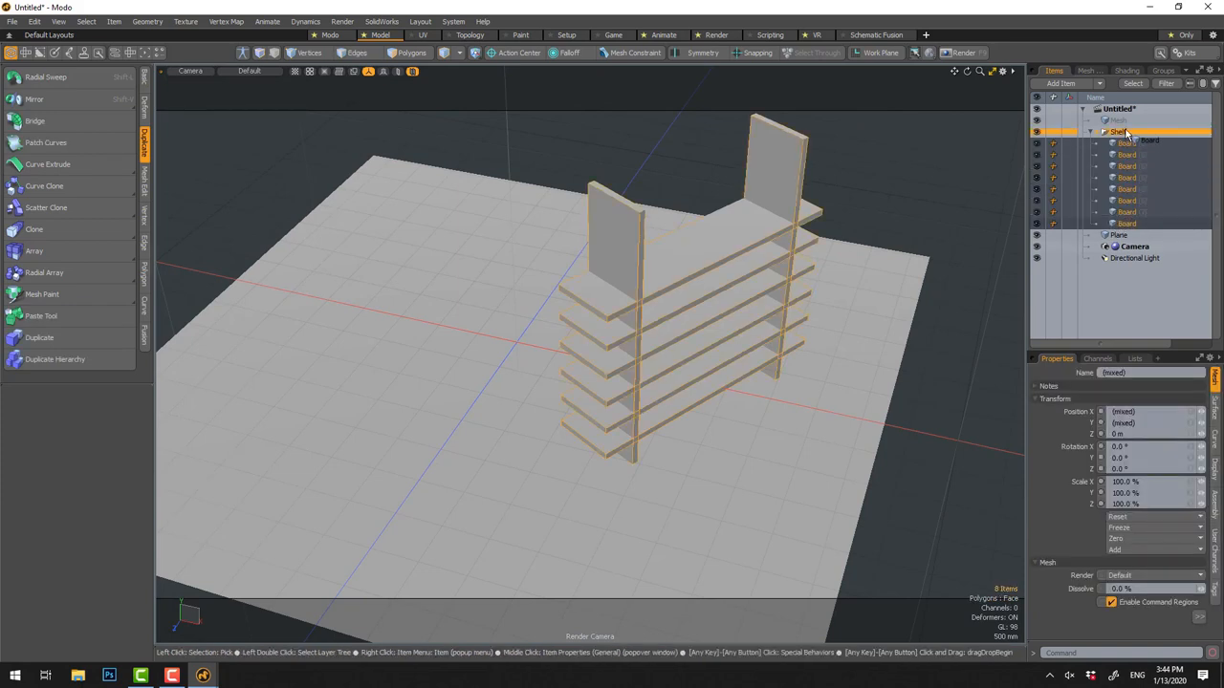
{"action": "left_click_drag", "start_coordinate": [1126, 142], "coordinate": [1116, 242]}
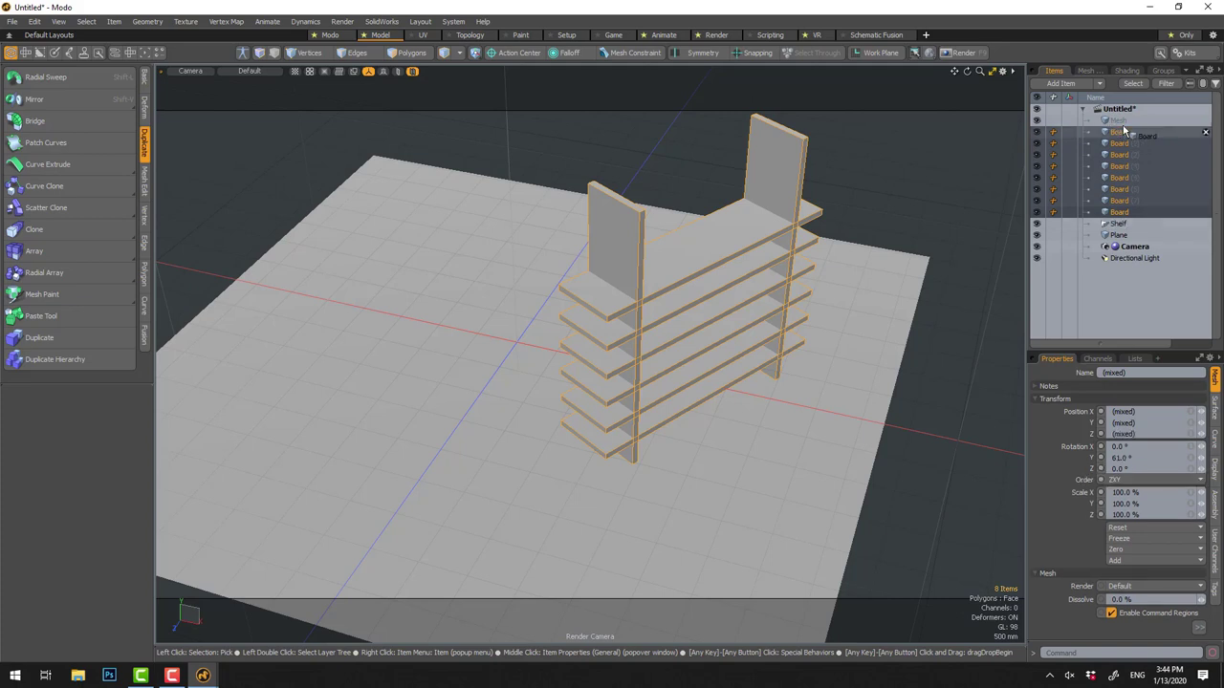
{"action": "left_click", "coordinate": [1115, 225]}
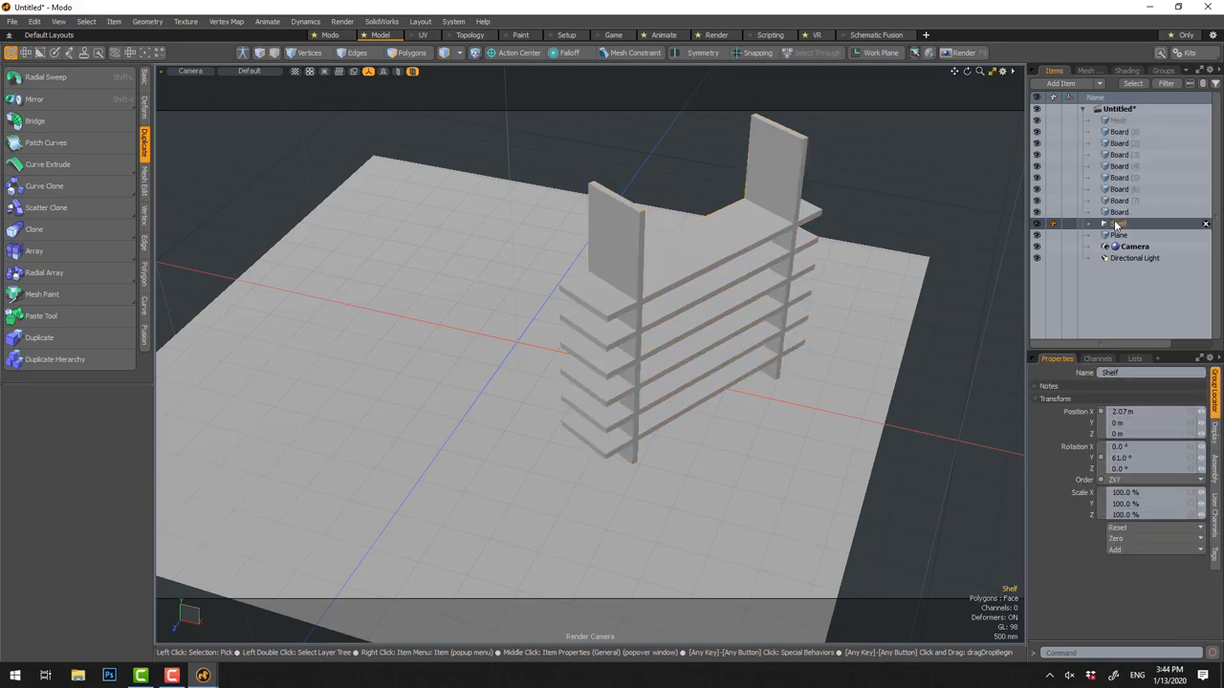
{"action": "key", "text": "Delete"}
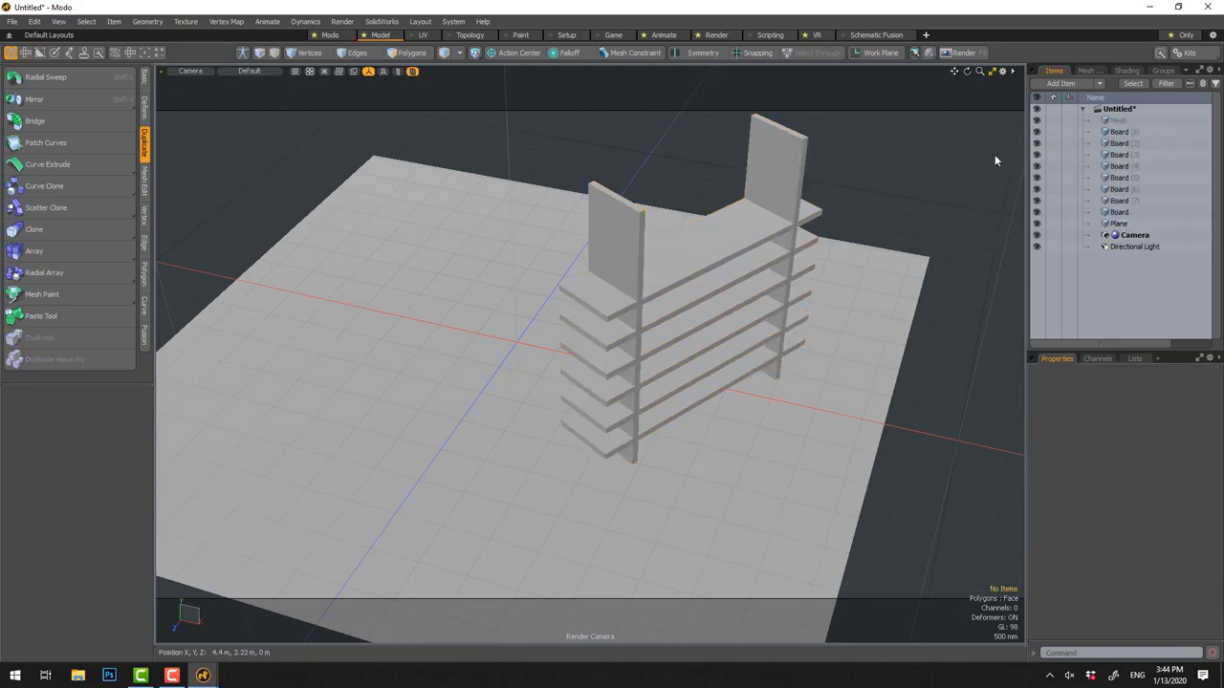
{"action": "scroll", "coordinate": [748, 223], "scroll_direction": "down", "scroll_amount": 5}
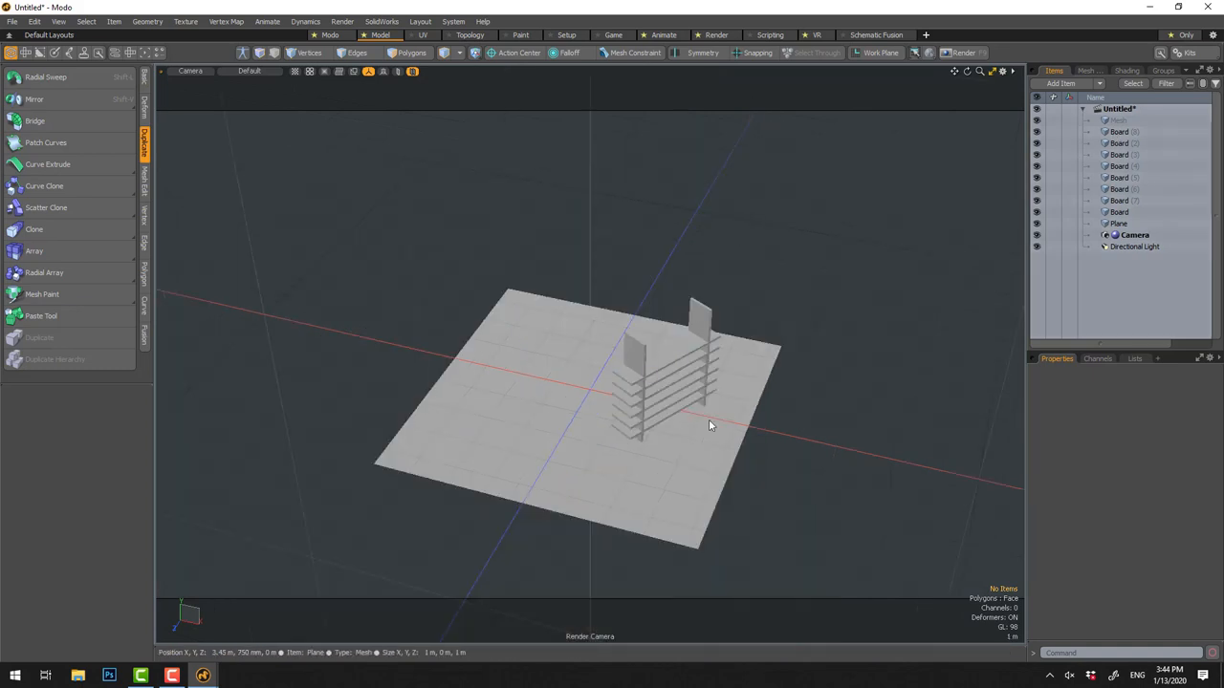
{"action": "scroll", "coordinate": [709, 419], "scroll_direction": "up", "scroll_amount": 2}
{"action": "scroll", "coordinate": [704, 394], "scroll_direction": "up", "scroll_amount": 2}
Merge the two upright posts into a single mesh
{"action": "left_click", "coordinate": [687, 360]}
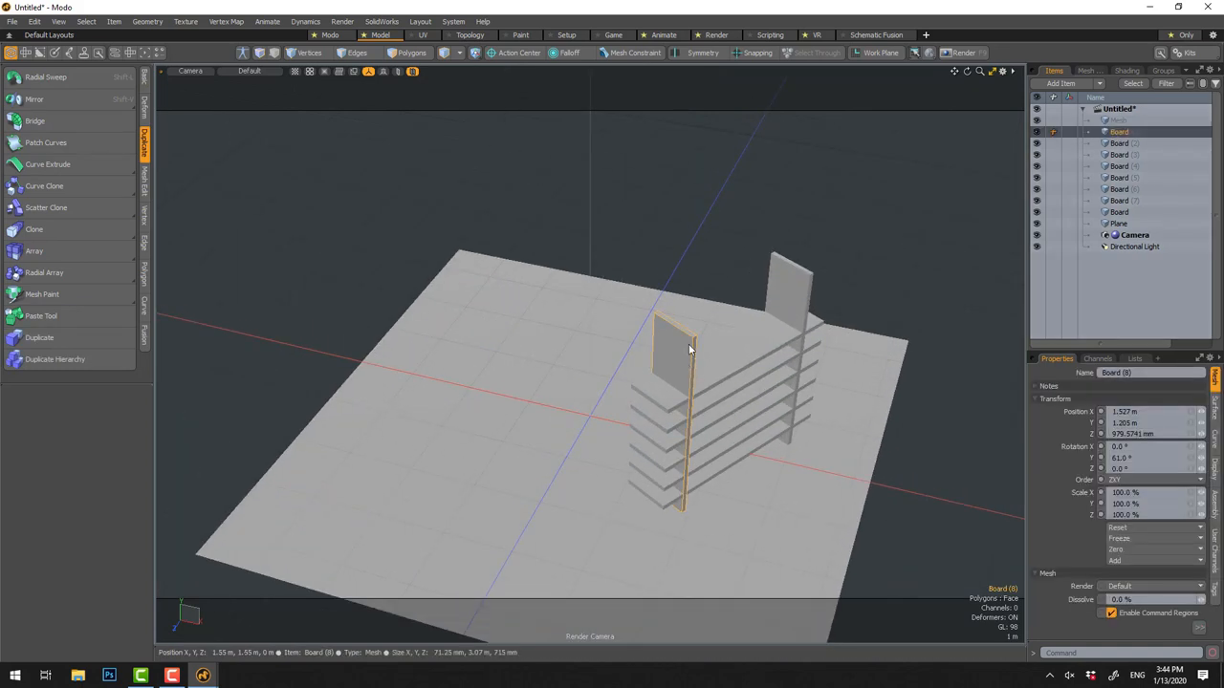
{"action": "left_click", "coordinate": [784, 274], "text": "shift"}
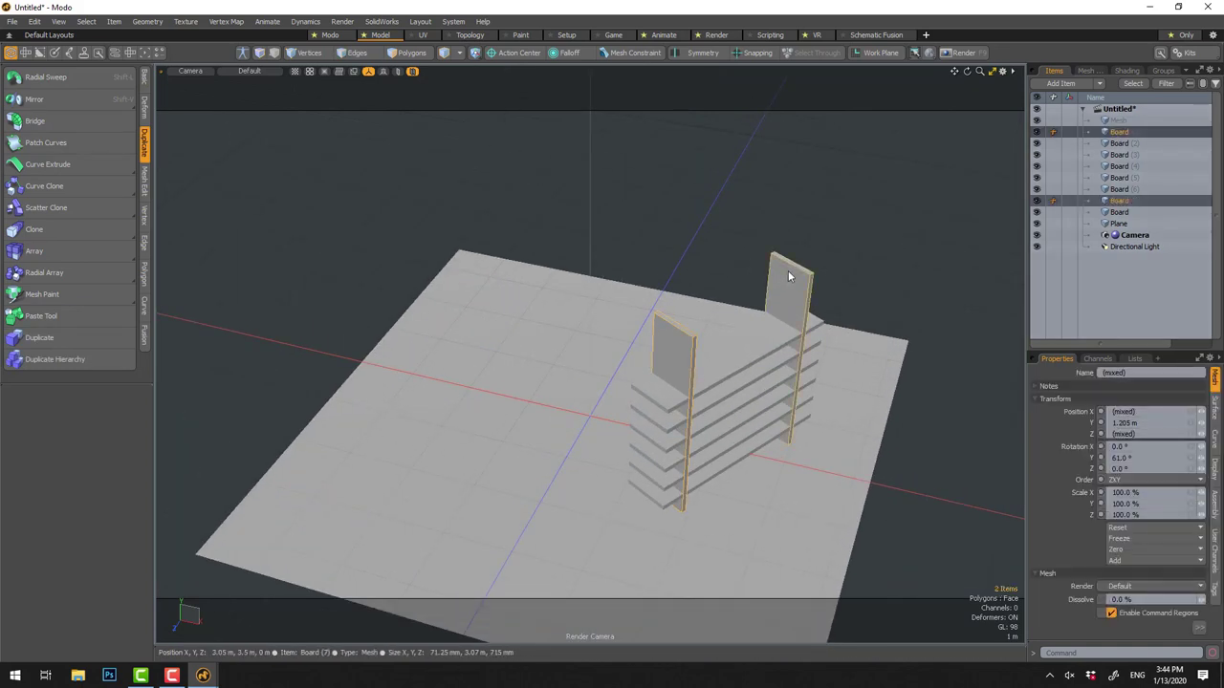
{"action": "right_click", "coordinate": [1153, 199]}
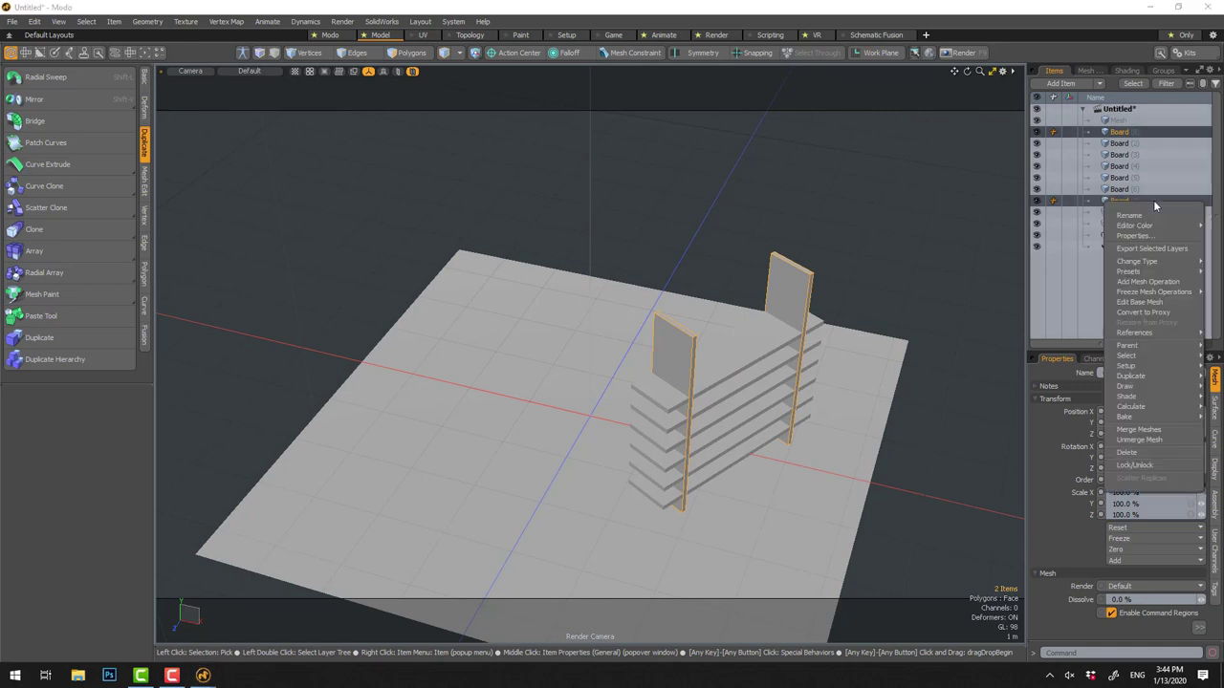
{"action": "left_click", "coordinate": [1126, 430]}
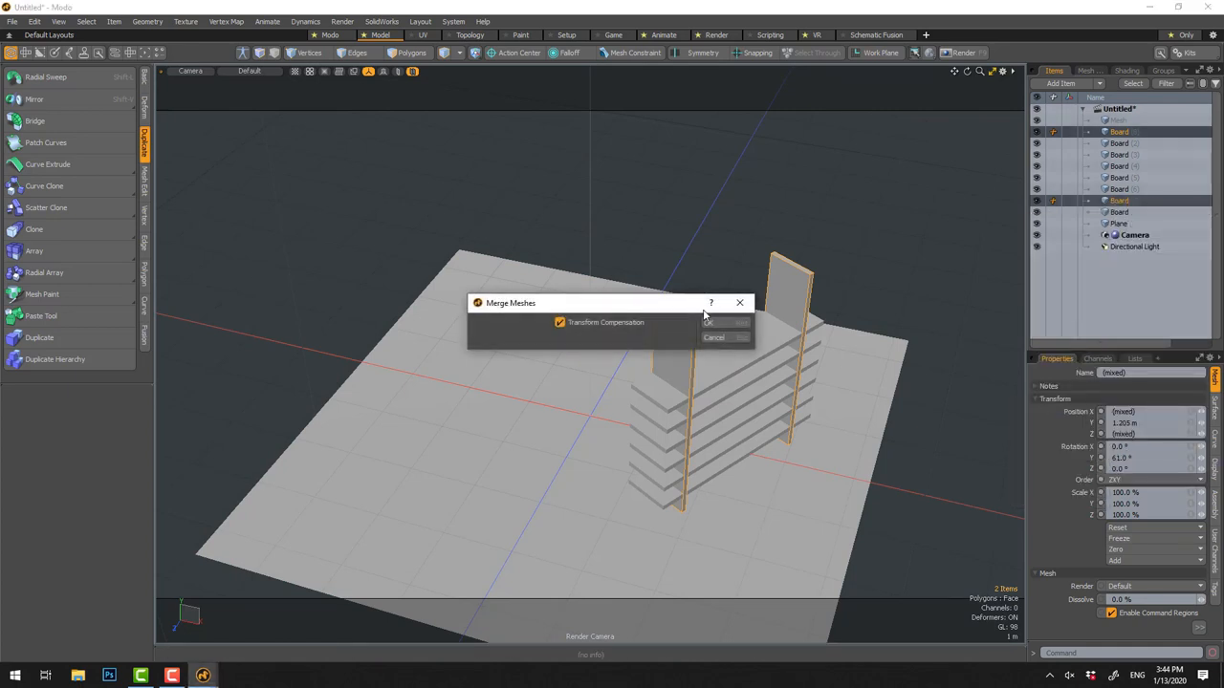
{"action": "left_click", "coordinate": [712, 323]}
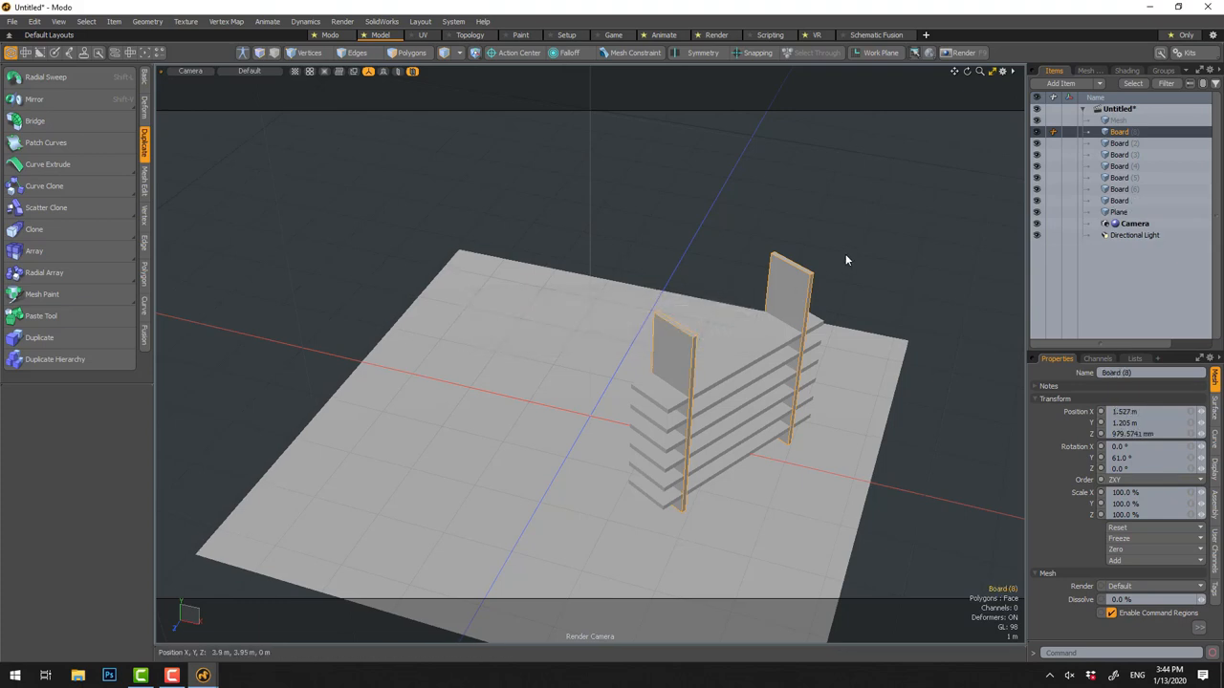
Merge the six horizontal shelf boards into one mesh, leaving the ground plane out
{"action": "left_click", "coordinate": [970, 135]}
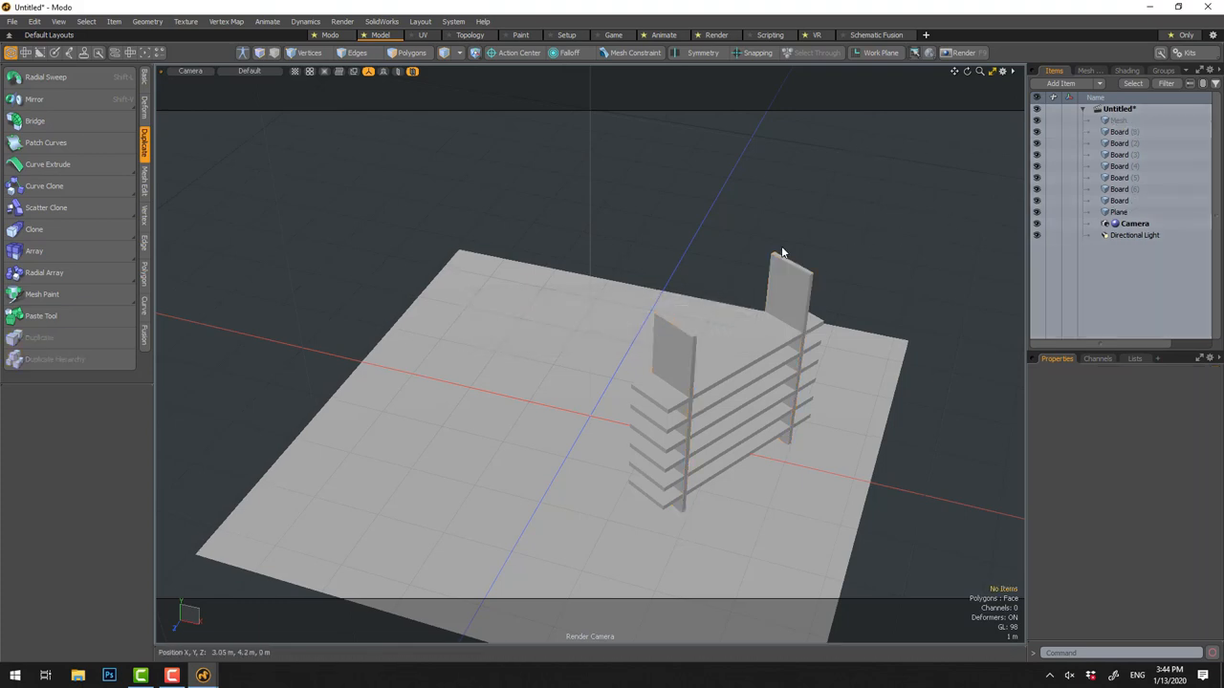
{"action": "left_click", "coordinate": [778, 276]}
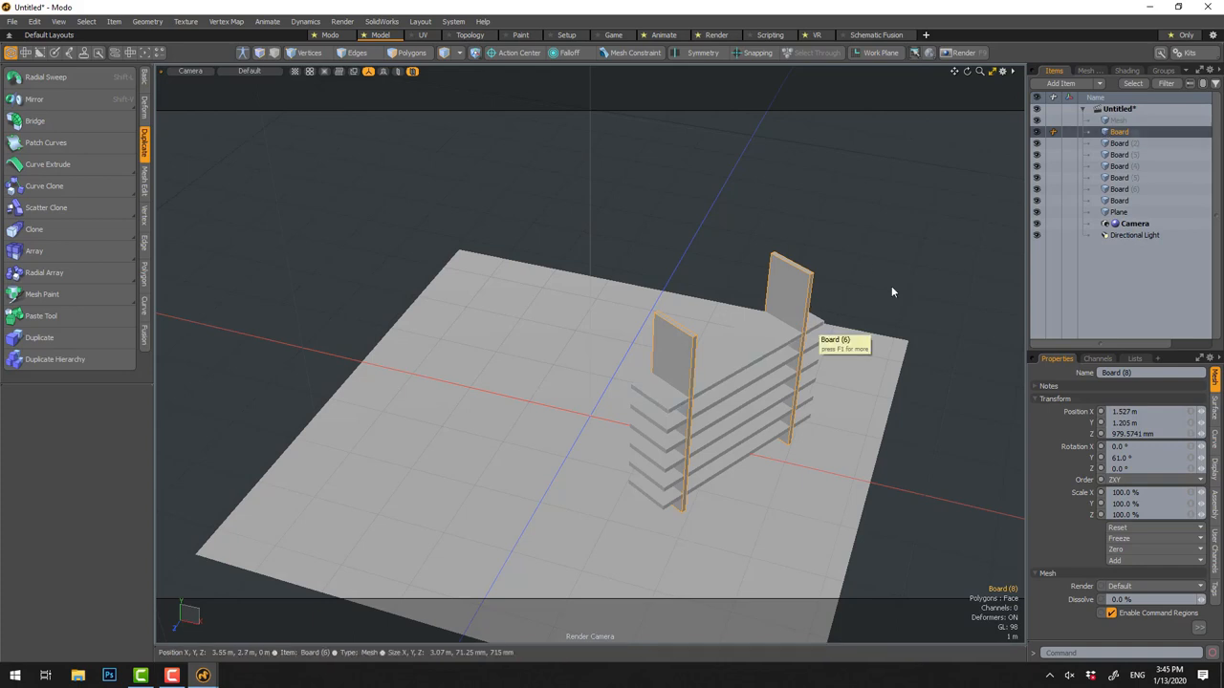
{"action": "left_click", "coordinate": [1137, 143]}
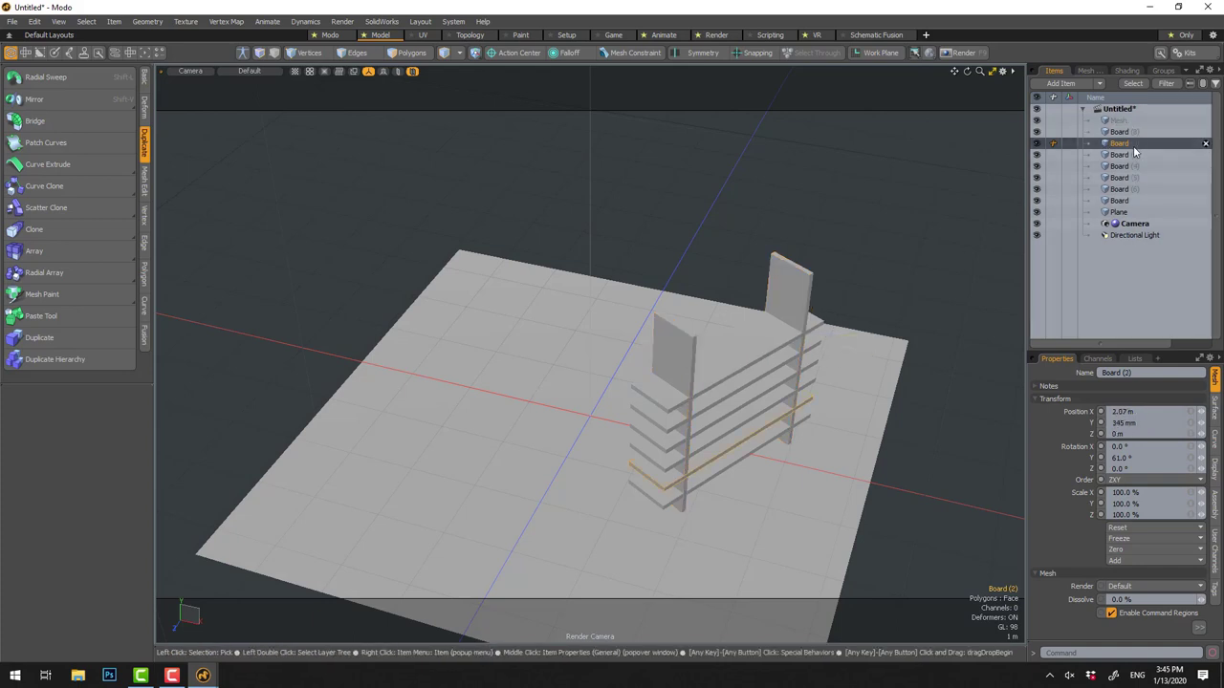
{"action": "left_click", "coordinate": [1119, 212], "text": "shift"}
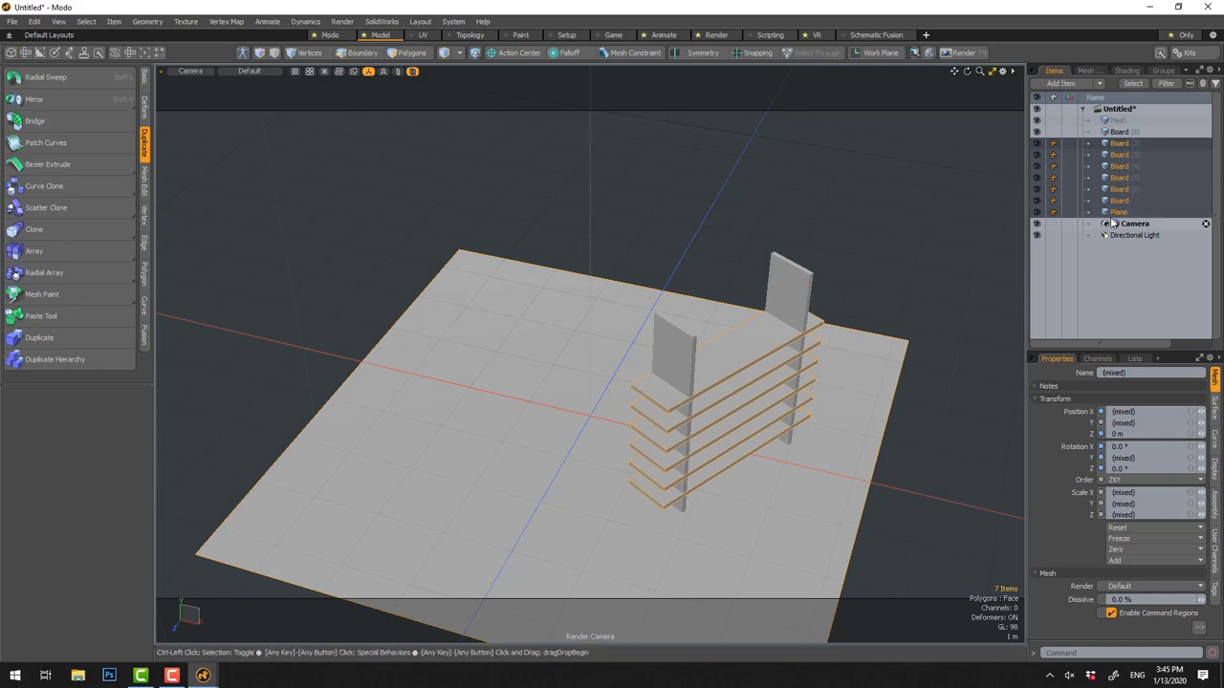
{"action": "mouse_move", "coordinate": [1138, 212]}
{"action": "left_click", "coordinate": [1116, 213], "text": "ctrl"}
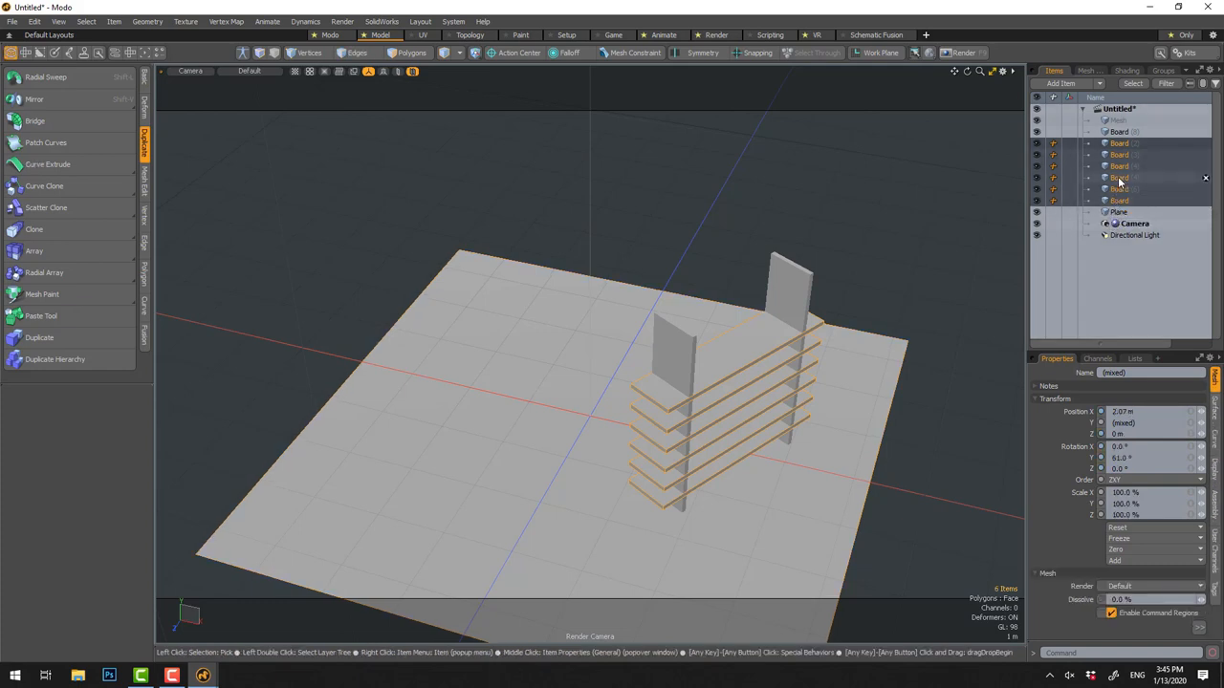
{"action": "right_click", "coordinate": [1134, 165]}
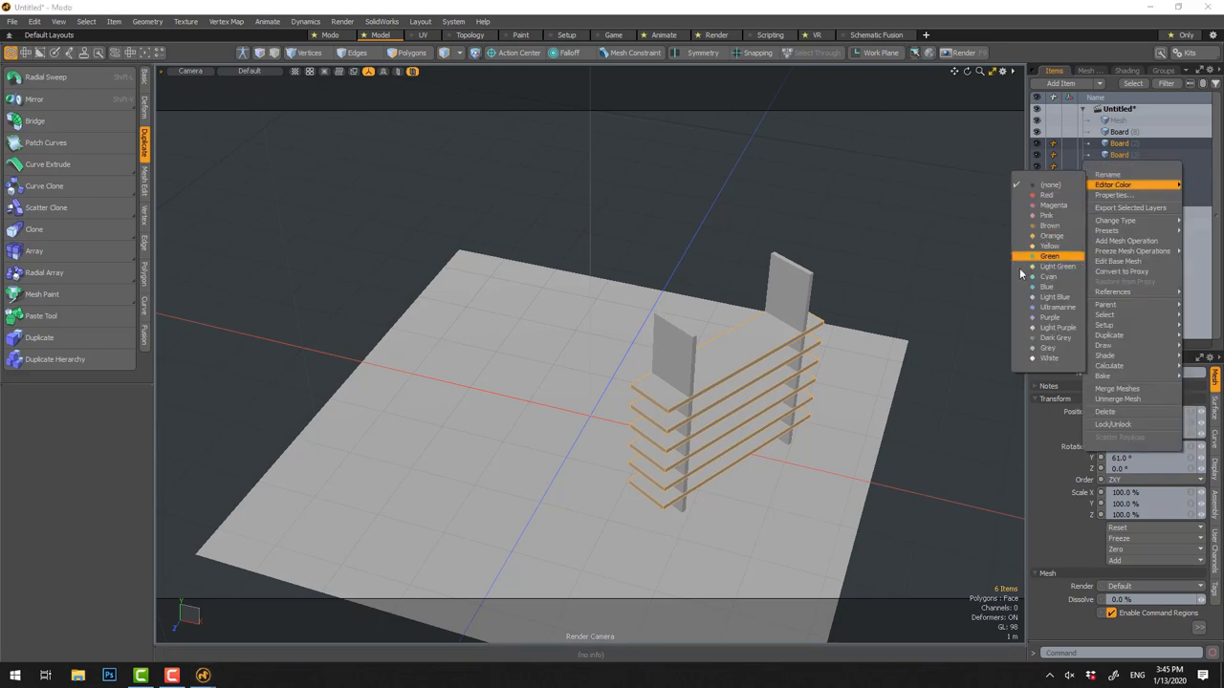
{"action": "left_click", "coordinate": [1117, 389]}
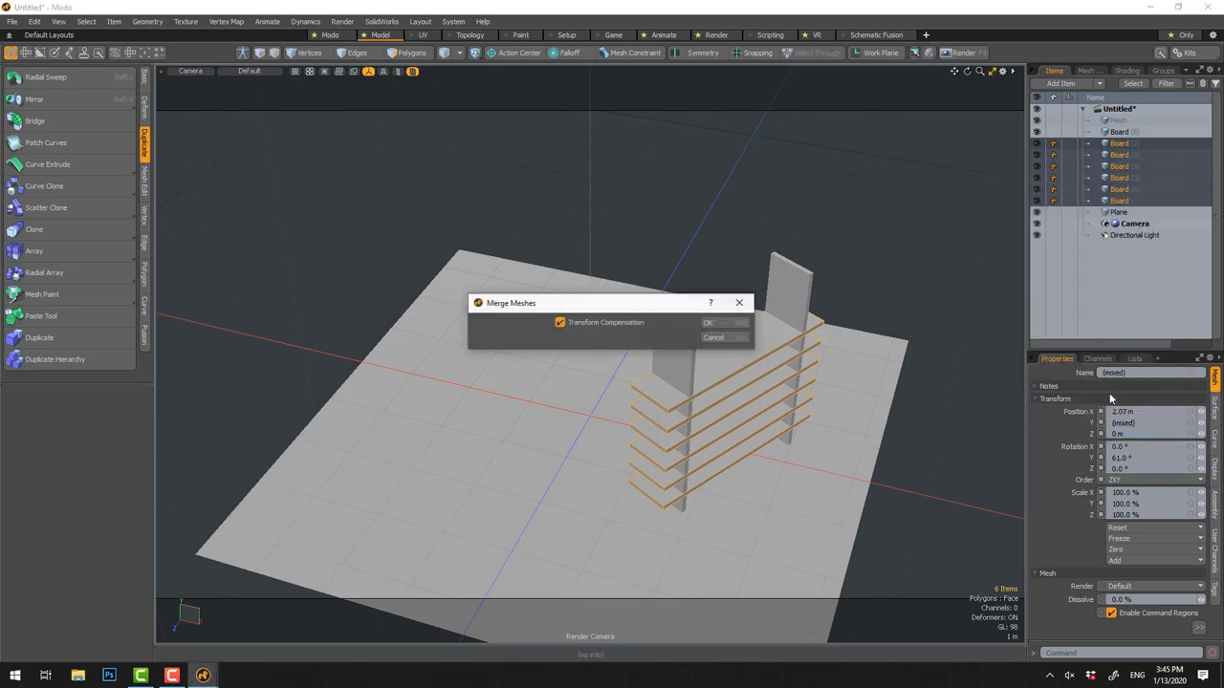
{"action": "left_click", "coordinate": [736, 325]}
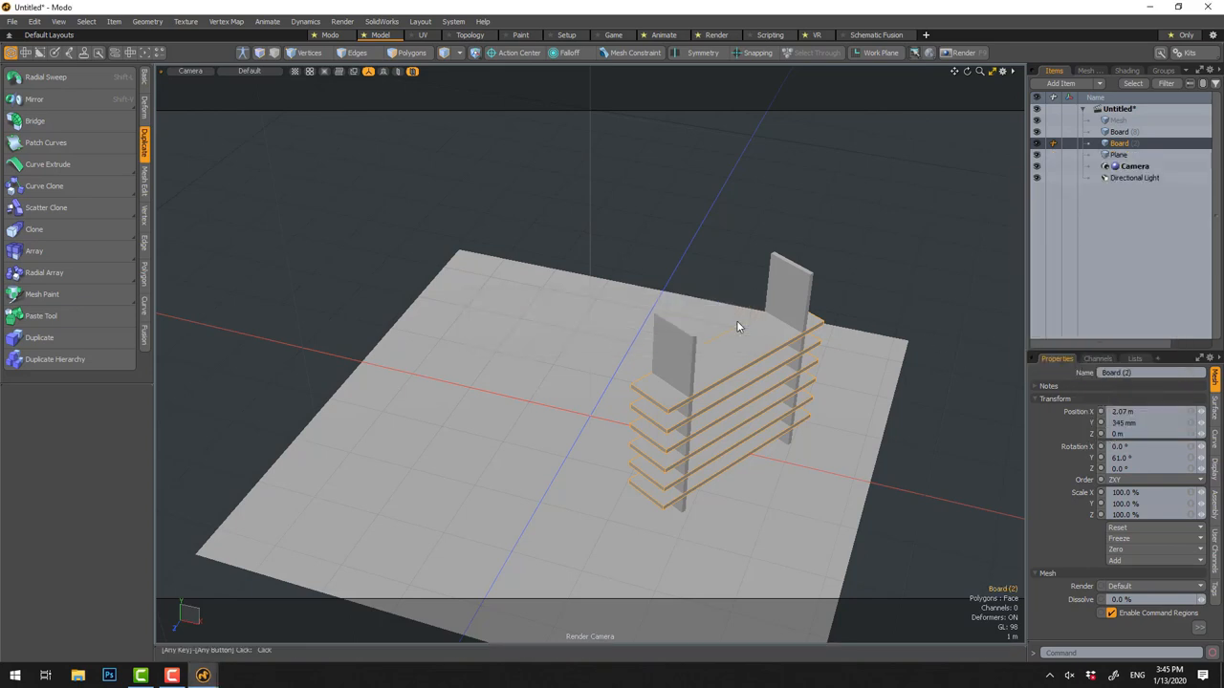
Slide the merged shelf boards about 220 mm along X
{"action": "middle_click_drag", "start_coordinate": [736, 325], "coordinate": [774, 387], "text": "alt"}
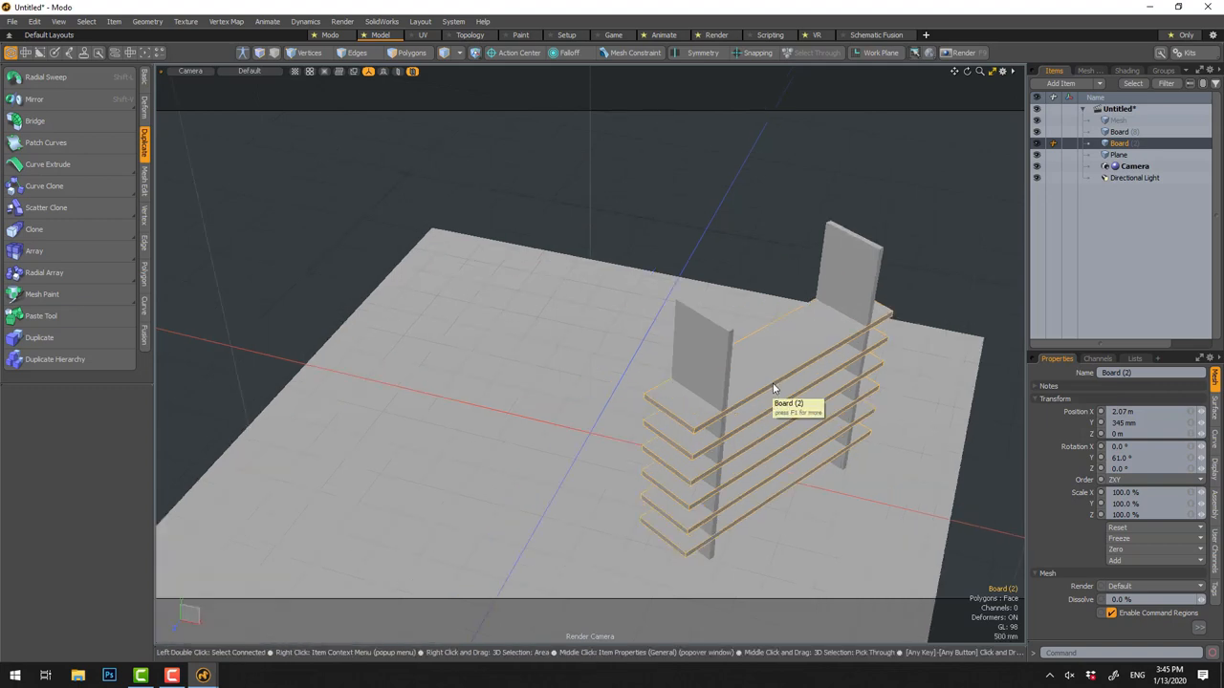
{"action": "key", "text": "w"}
{"action": "mouse_move", "coordinate": [898, 487]}
{"action": "left_mouse_down"}
{"action": "mouse_move", "coordinate": [951, 495]}
{"action": "mouse_move", "coordinate": [842, 402]}
{"action": "mouse_move", "coordinate": [813, 349]}
{"action": "mouse_move", "coordinate": [724, 494]}
{"action": "mouse_move", "coordinate": [621, 476]}
{"action": "mouse_move", "coordinate": [626, 489]}
{"action": "mouse_move", "coordinate": [640, 432]}
{"action": "mouse_move", "coordinate": [631, 315]}
{"action": "mouse_move", "coordinate": [452, 234]}
{"action": "left_mouse_up"}
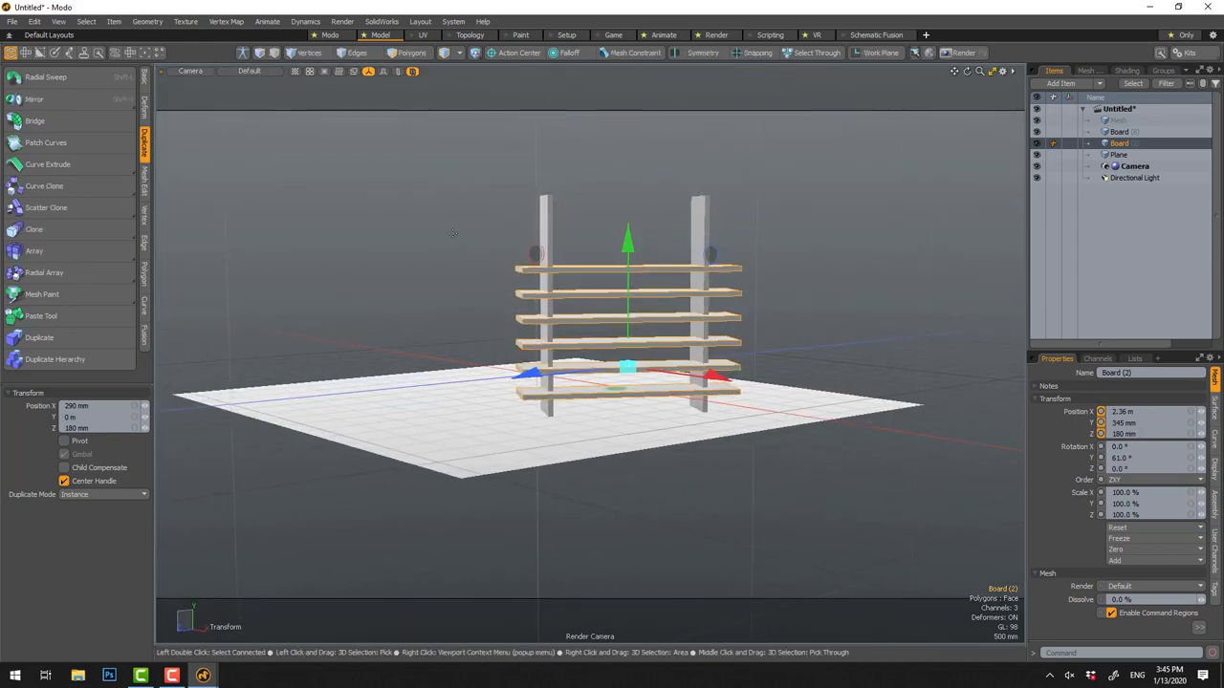
Orbit around the shelf unit to view the side panels, clearing stray selections
{"action": "left_click", "coordinate": [418, 218]}
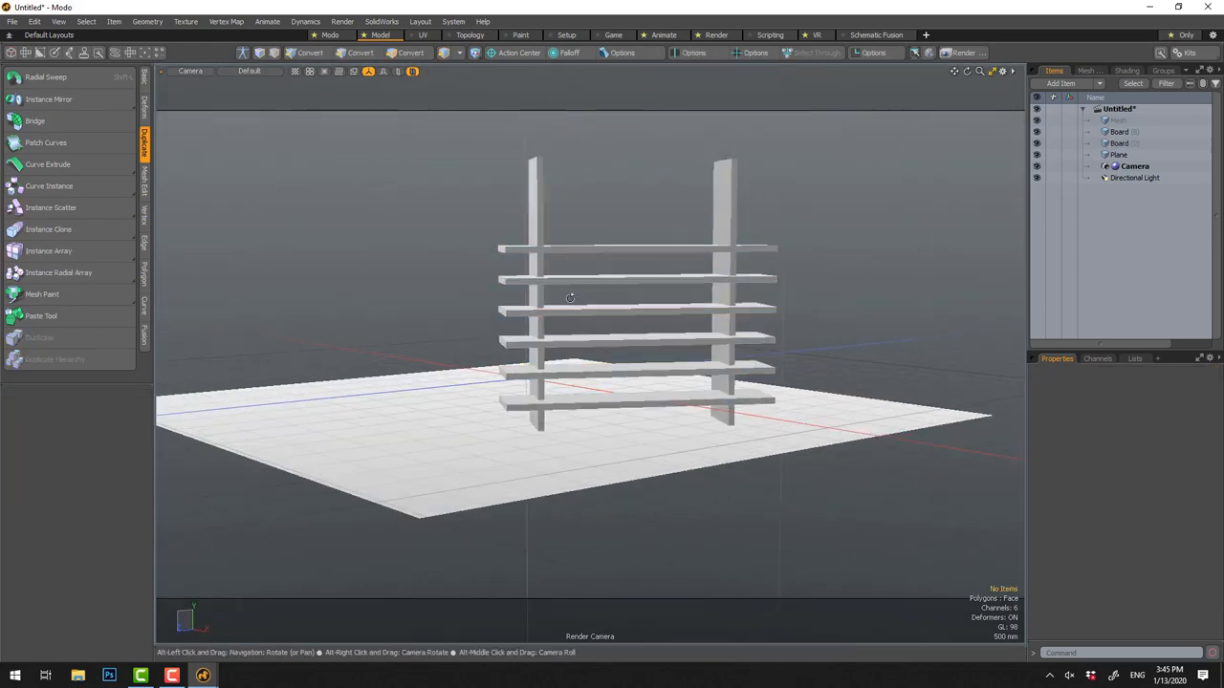
{"action": "mouse_move", "coordinate": [593, 334]}
{"action": "left_mouse_down", "text": "alt"}
{"action": "mouse_move", "coordinate": [699, 384]}
{"action": "mouse_move", "coordinate": [610, 315]}
{"action": "mouse_move", "coordinate": [583, 374]}
{"action": "left_mouse_up", "text": "alt"}
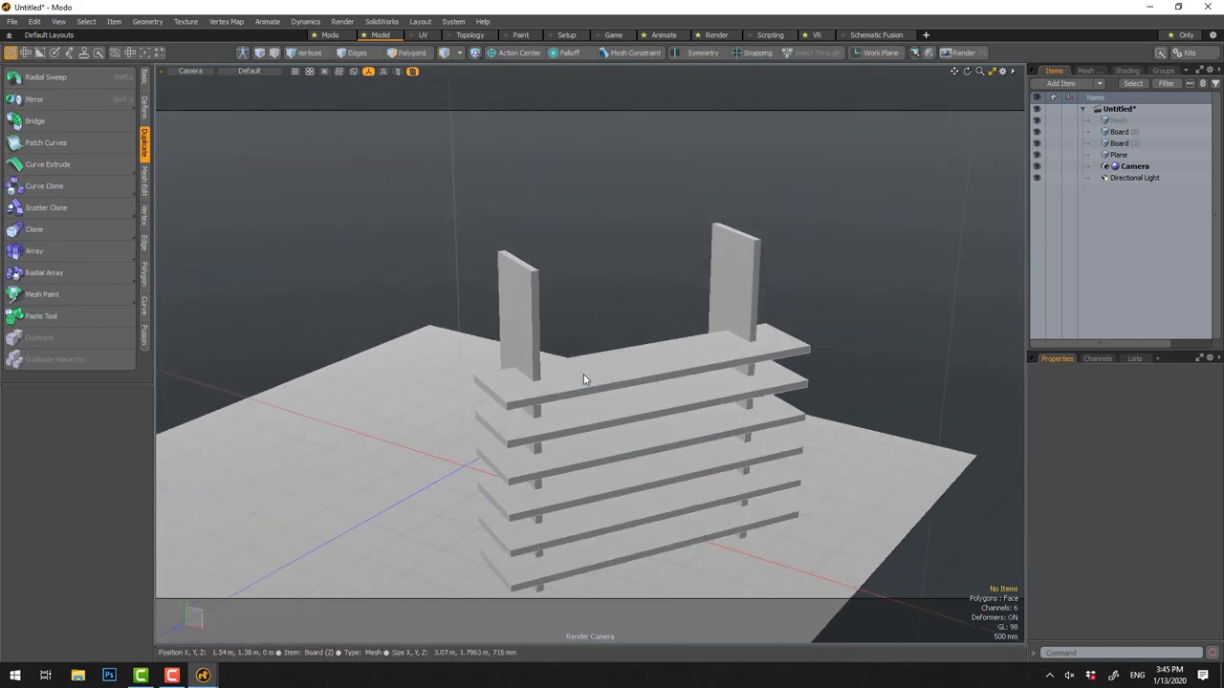
{"action": "left_click", "coordinate": [583, 374]}
{"action": "left_click", "coordinate": [625, 307]}
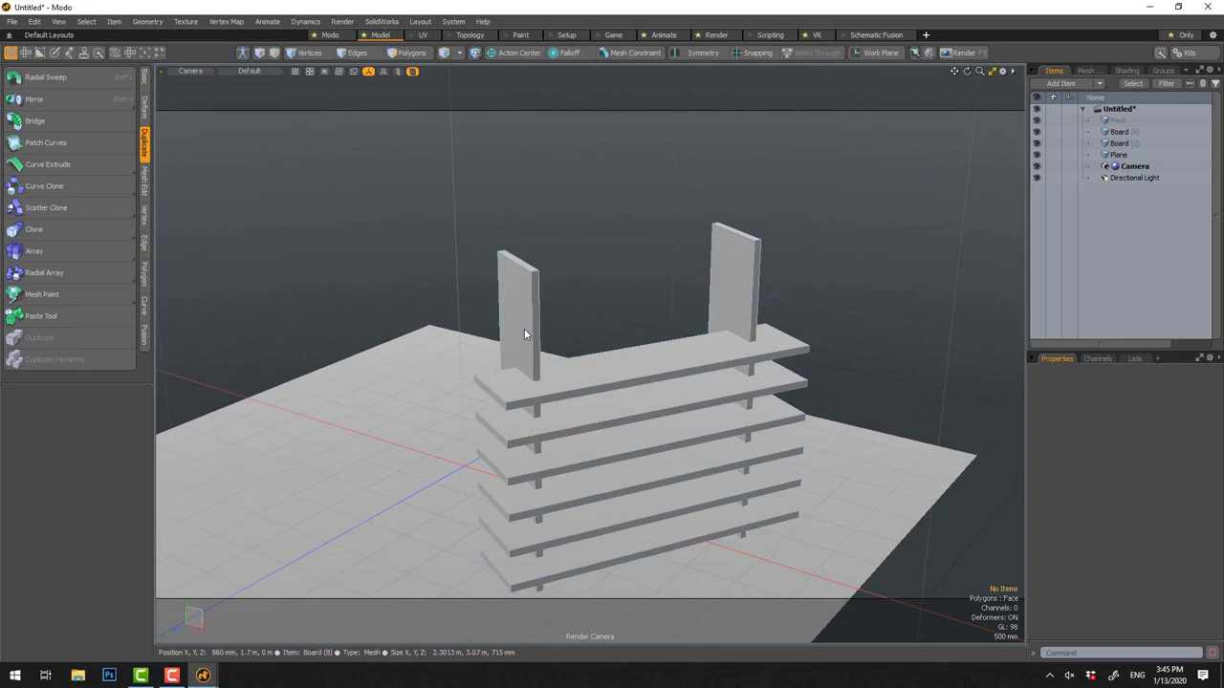
{"action": "left_click", "coordinate": [567, 393]}
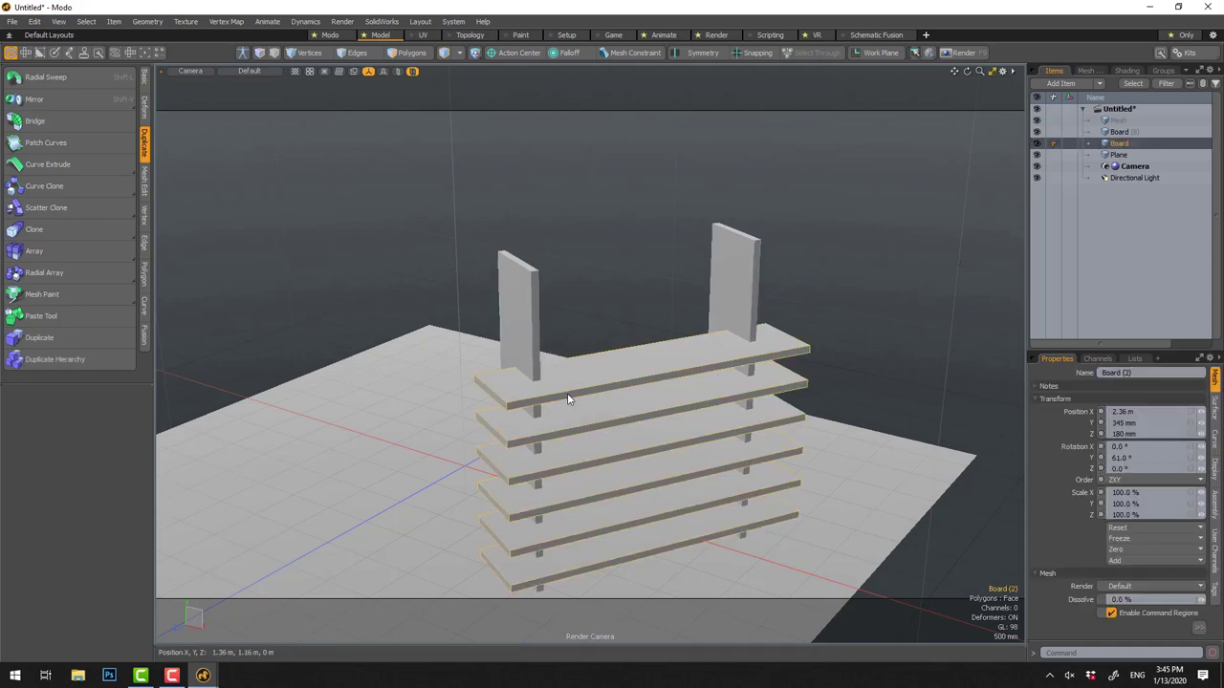
{"action": "left_click", "coordinate": [521, 321]}
{"action": "left_click", "coordinate": [635, 267]}
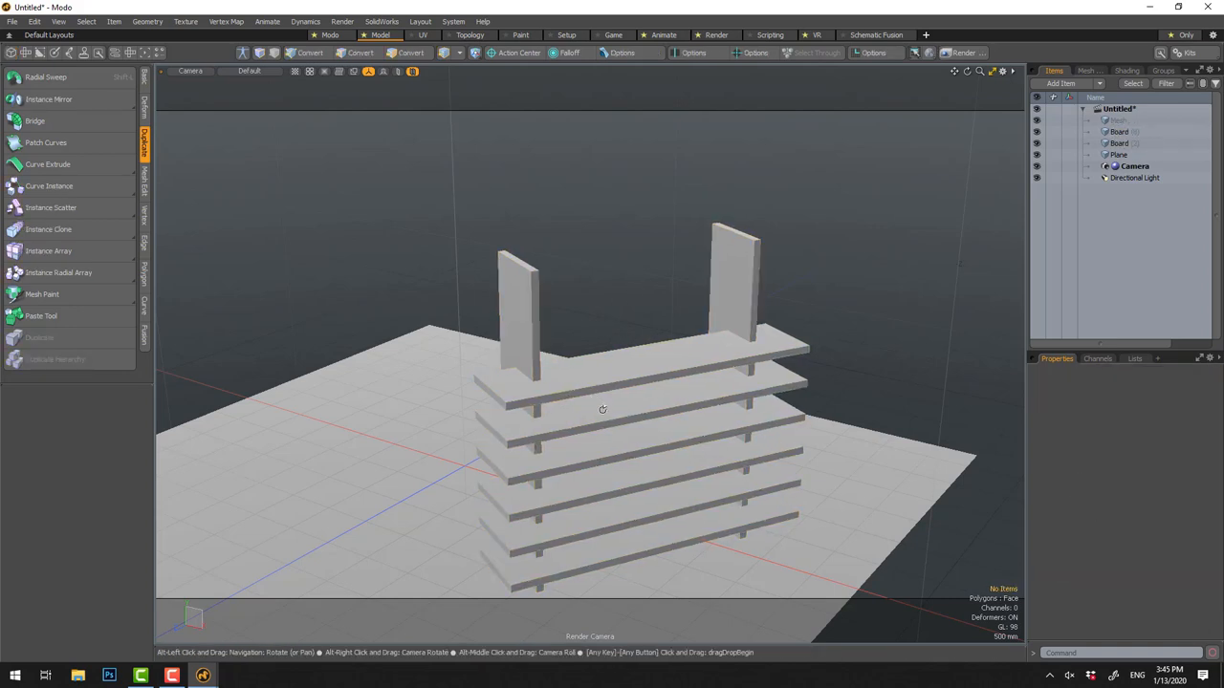
{"action": "mouse_move", "coordinate": [602, 409]}
{"action": "left_mouse_down", "text": "alt"}
{"action": "mouse_move", "coordinate": [631, 372]}
{"action": "mouse_move", "coordinate": [639, 321]}
{"action": "mouse_move", "coordinate": [640, 357]}
{"action": "left_mouse_up", "text": "alt"}
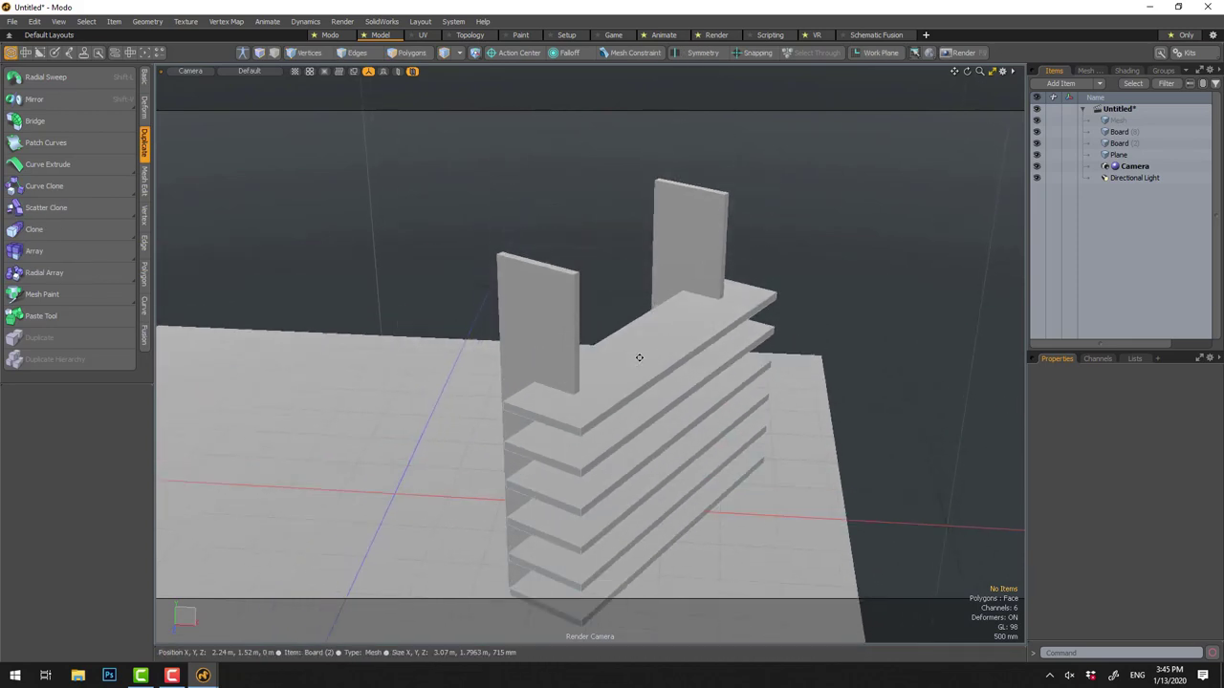
Select the upright side panels together with the shelf stack
{"action": "left_click", "coordinate": [523, 325]}
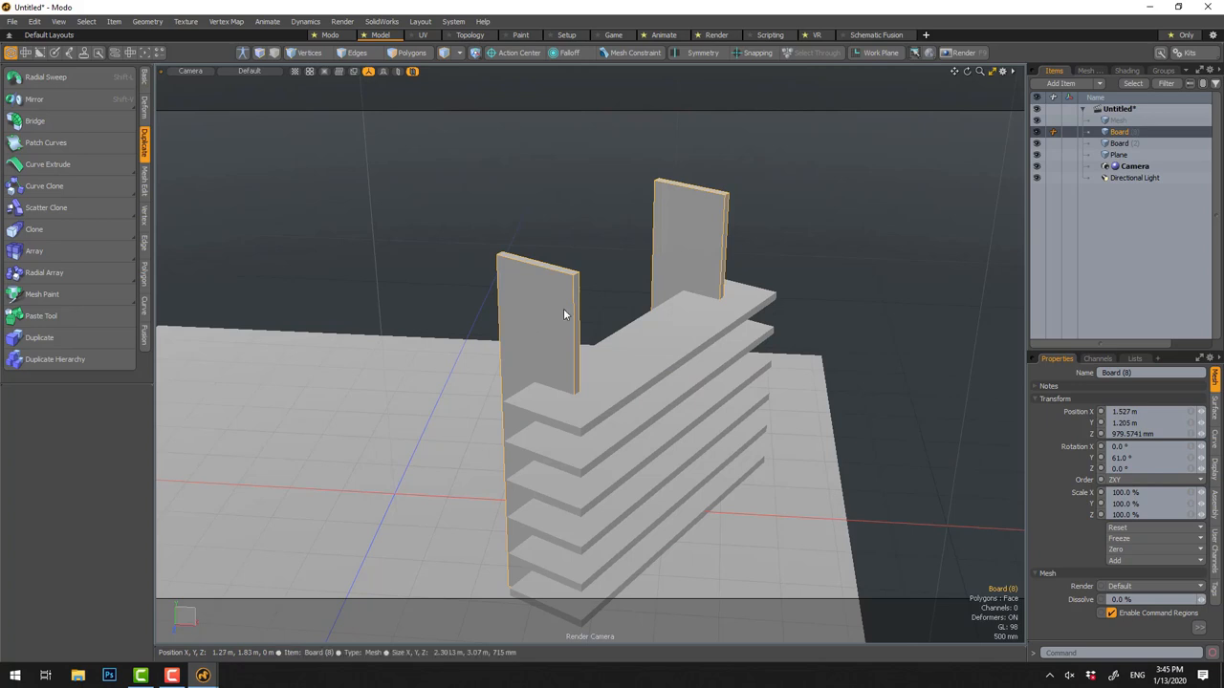
{"action": "left_click", "coordinate": [756, 302], "text": "shift"}
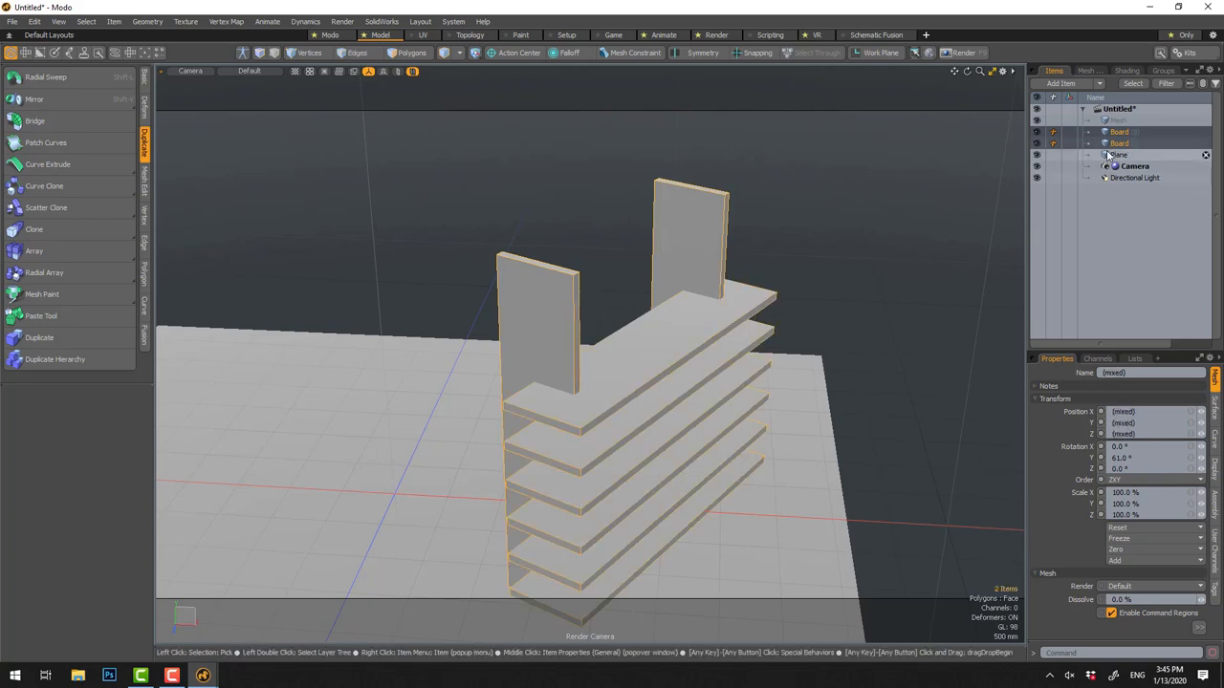
Boolean-subtract the shelves from the side panels, driven by the last selected mesh
{"action": "left_click", "coordinate": [145, 178]}
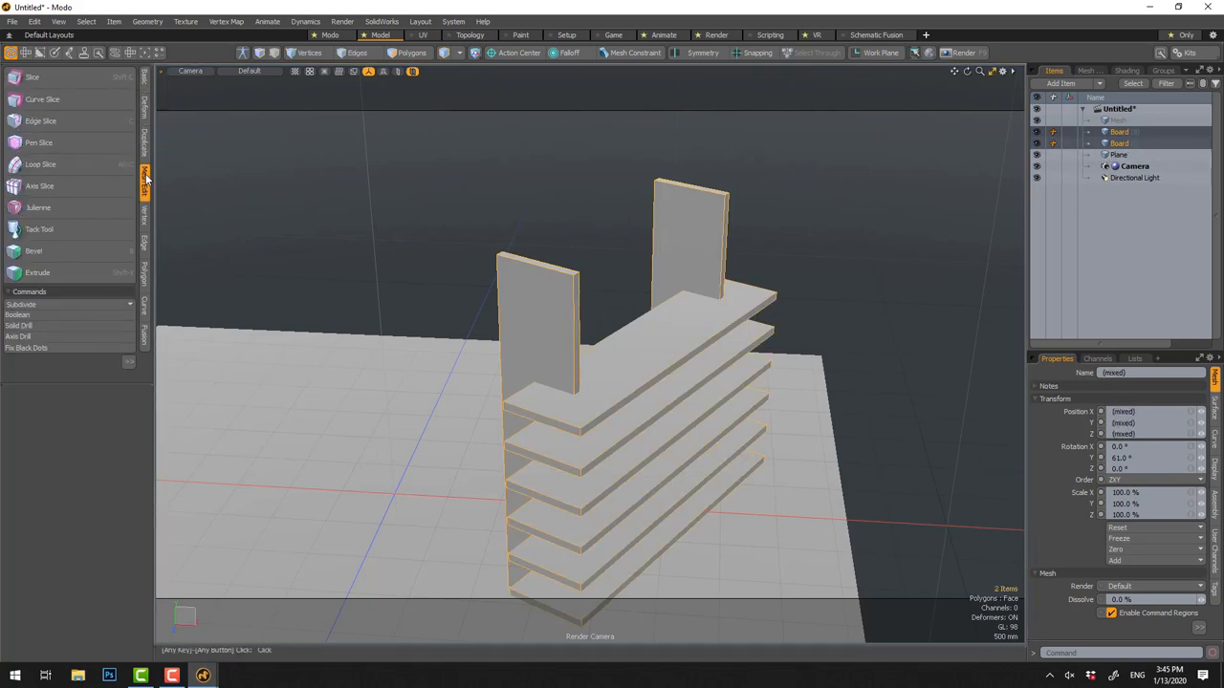
{"action": "left_click", "coordinate": [57, 312]}
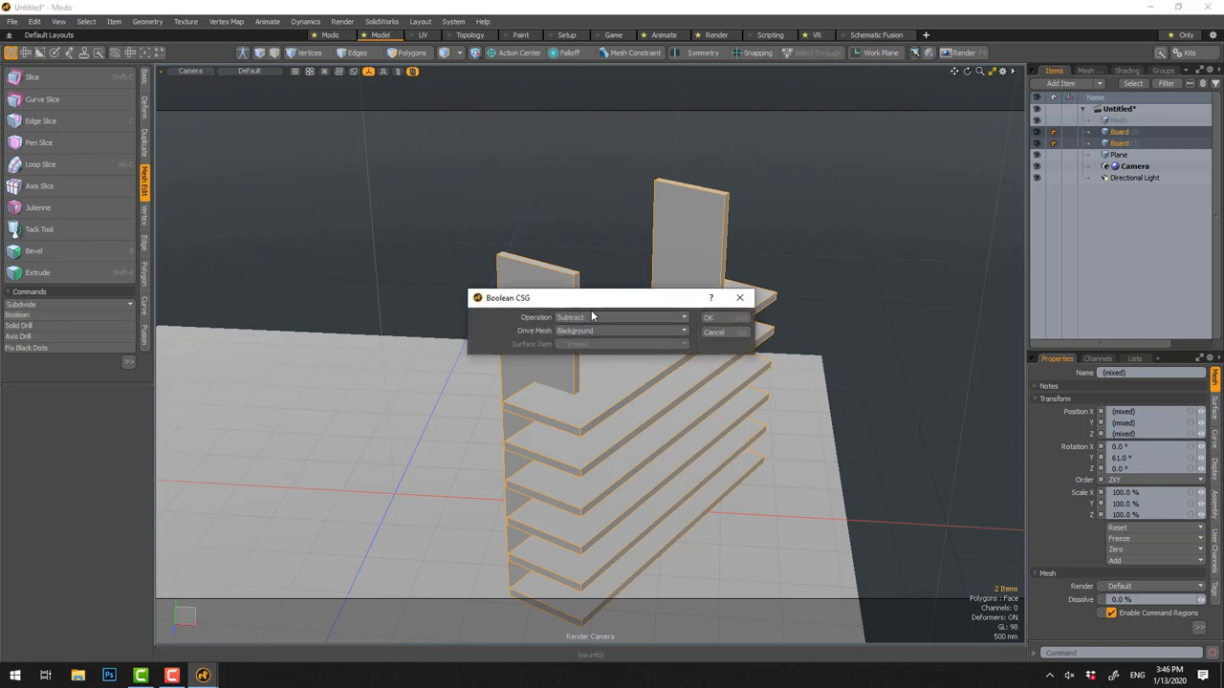
{"action": "left_click", "coordinate": [620, 331]}
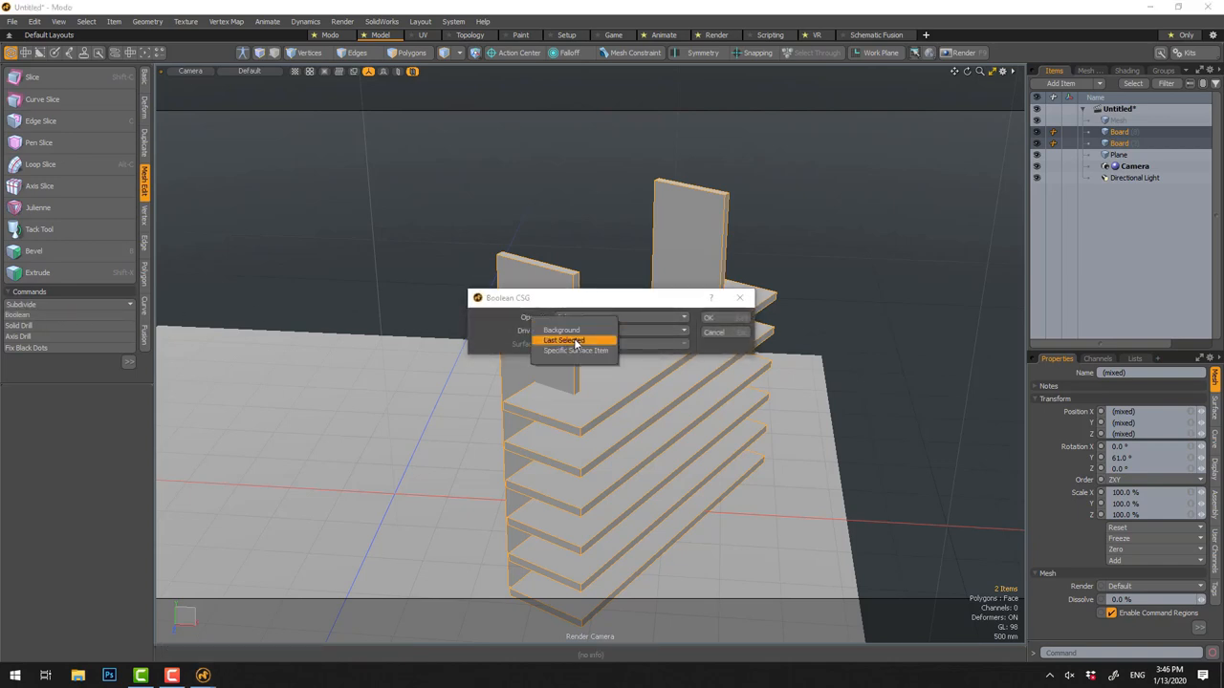
{"action": "left_click", "coordinate": [573, 340]}
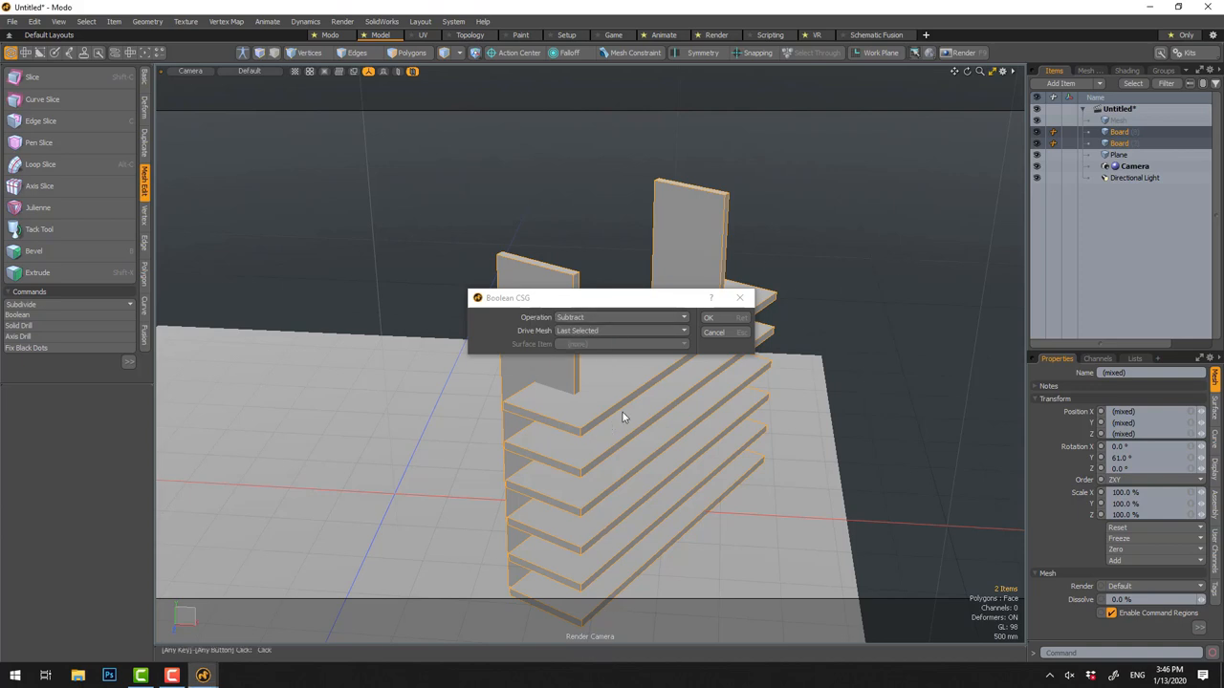
{"action": "left_click", "coordinate": [708, 318]}
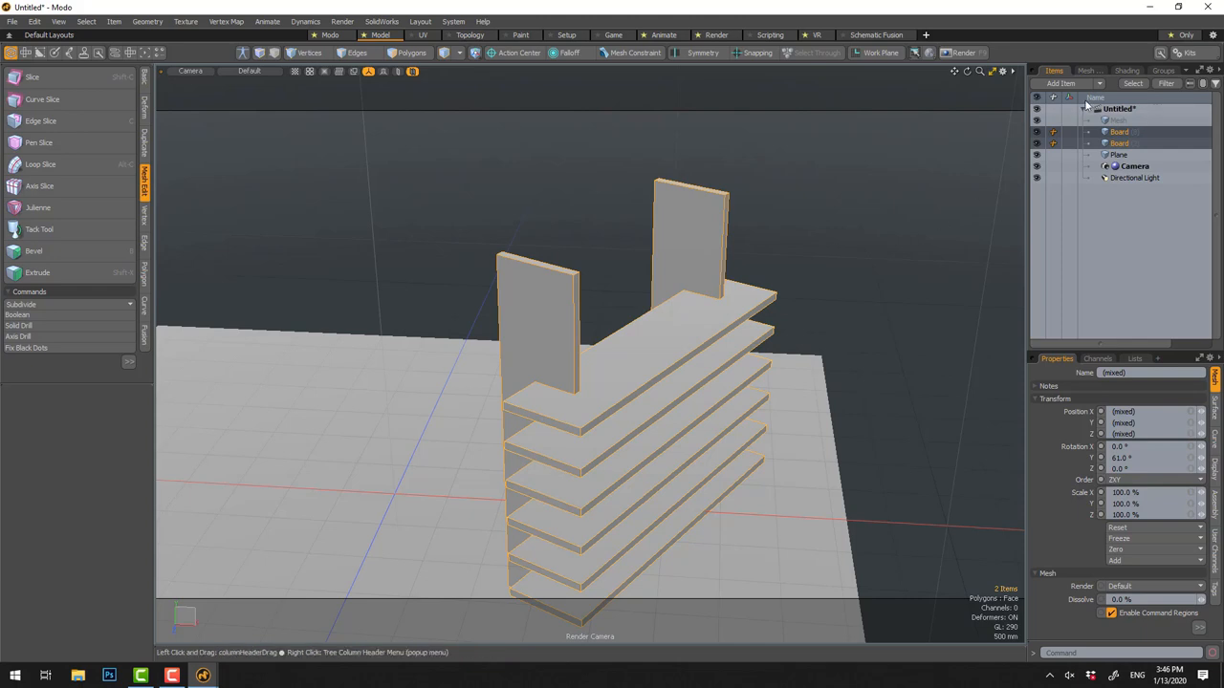
Slide the shelf stack Board (2) out from between the side panels
{"action": "left_click", "coordinate": [1118, 144]}
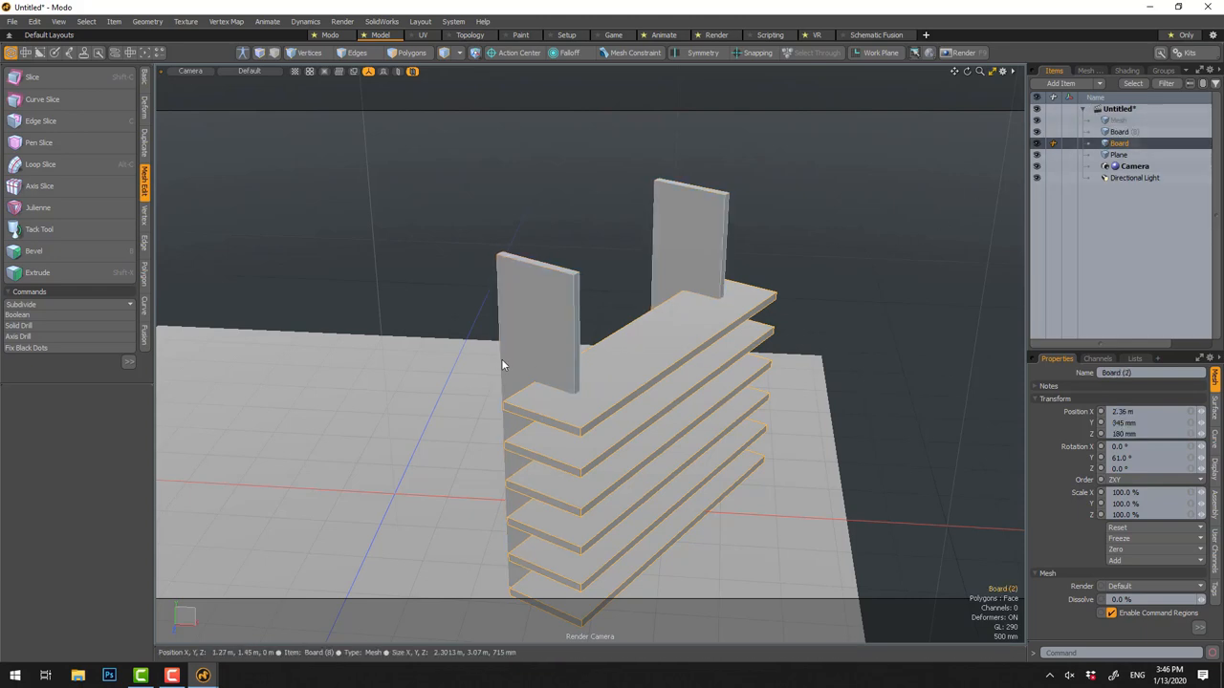
{"action": "key", "text": "w"}
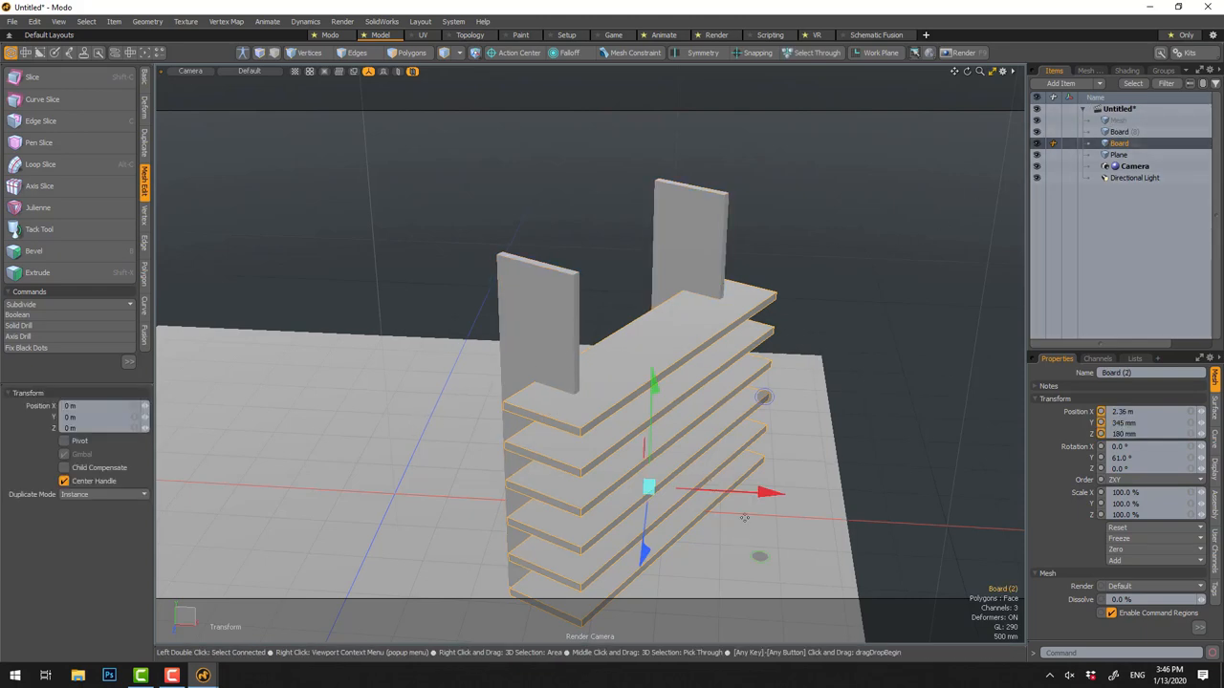
{"action": "mouse_move", "coordinate": [745, 518]}
{"action": "left_mouse_down", "text": "alt"}
{"action": "mouse_move", "coordinate": [708, 526]}
{"action": "mouse_move", "coordinate": [649, 430]}
{"action": "mouse_move", "coordinate": [777, 263]}
{"action": "left_mouse_up", "text": "alt"}
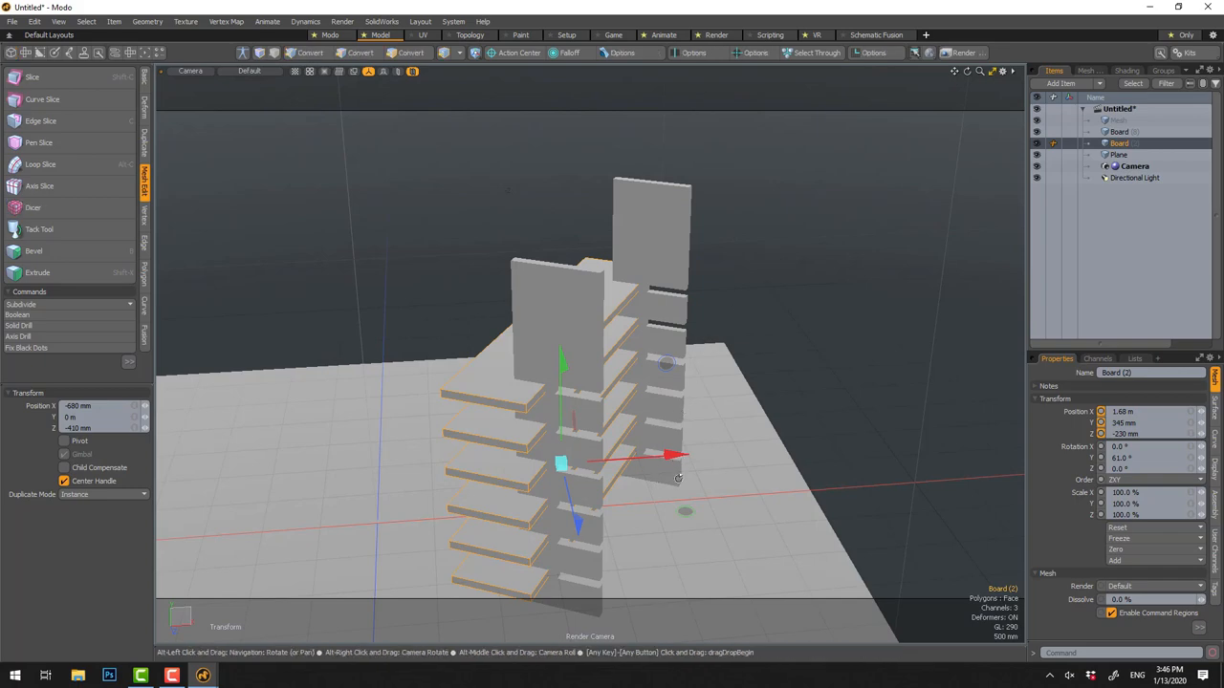
{"action": "mouse_move", "coordinate": [655, 482]}
{"action": "left_mouse_down", "text": "alt"}
{"action": "mouse_move", "coordinate": [695, 377]}
{"action": "mouse_move", "coordinate": [684, 357]}
{"action": "left_mouse_up", "text": "alt"}
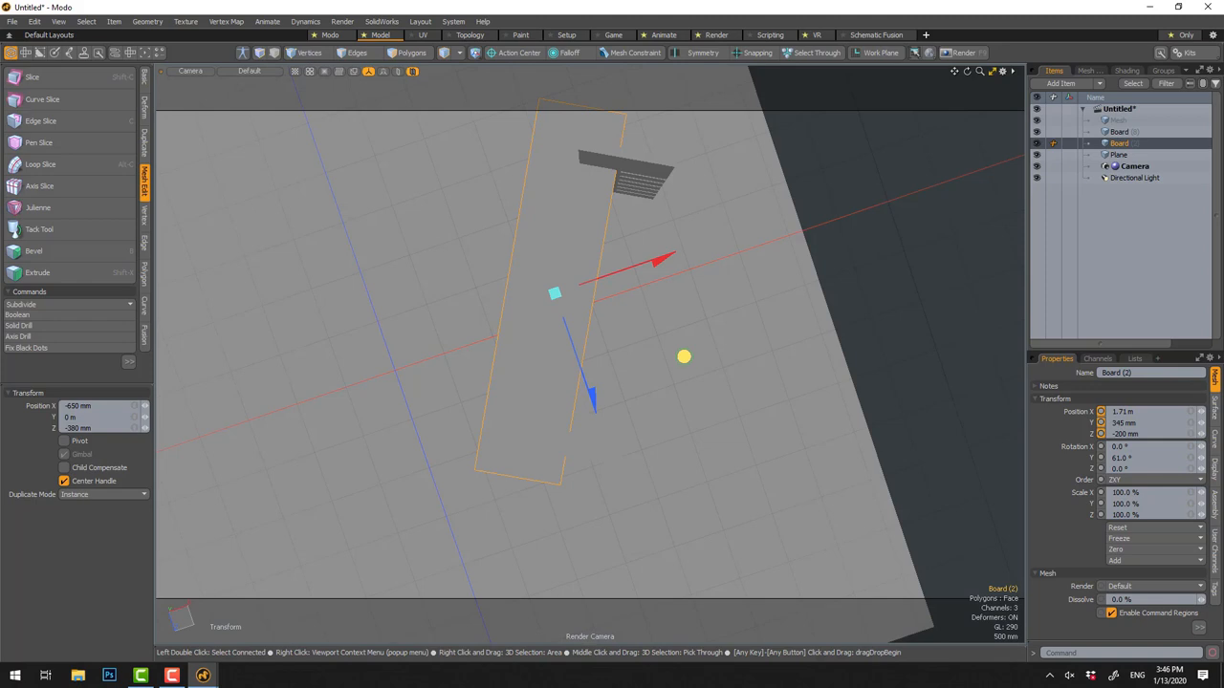
Boolean-subtract the side panels from the shelves to notch them
{"action": "key", "text": "space"}
{"action": "left_click", "coordinate": [660, 303]}
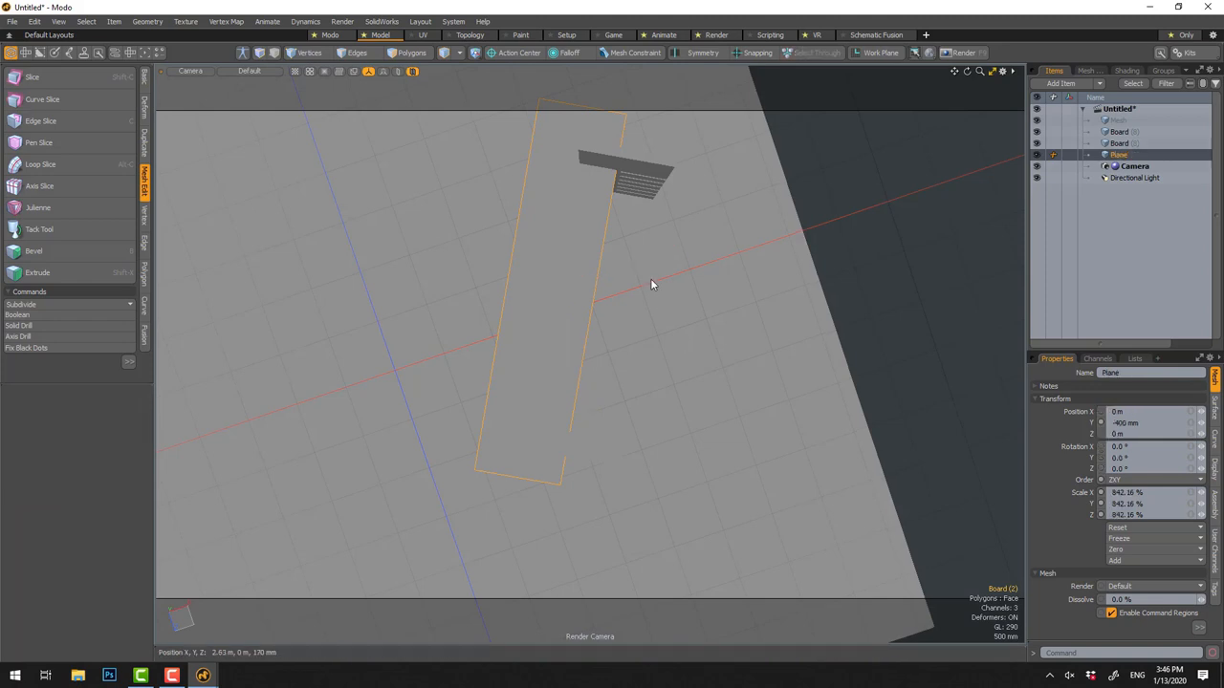
{"action": "left_click", "coordinate": [572, 198]}
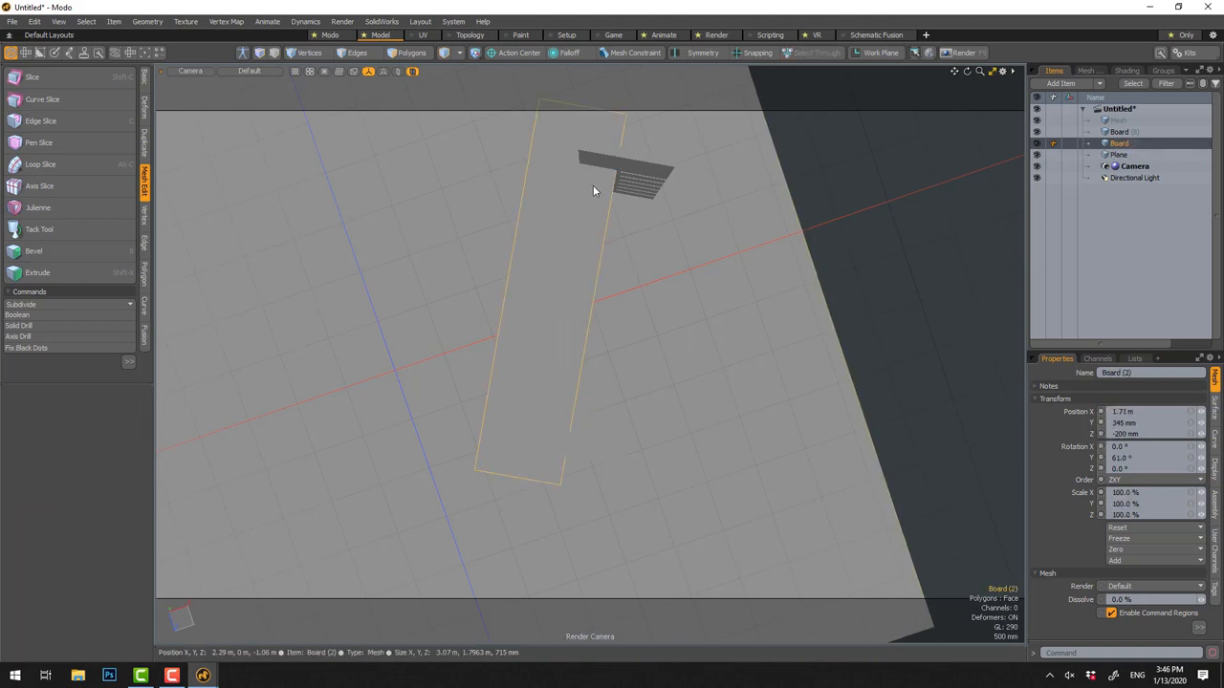
{"action": "left_click", "coordinate": [631, 174], "text": "shift"}
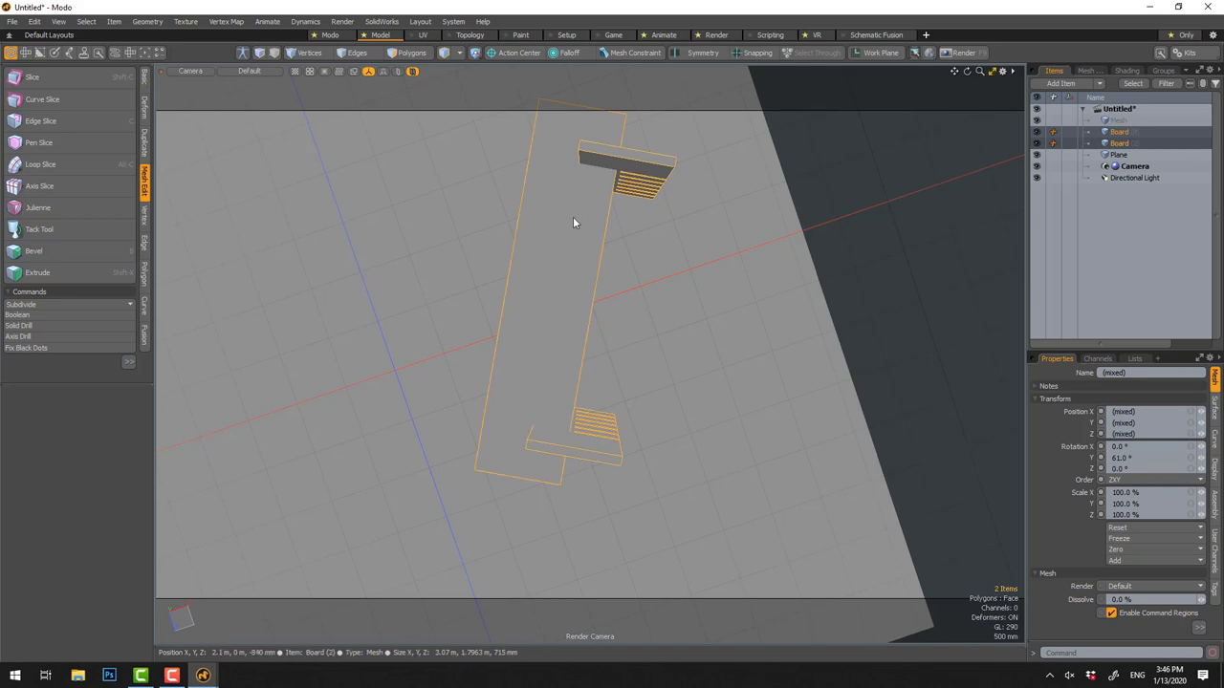
{"action": "left_click", "coordinate": [43, 315]}
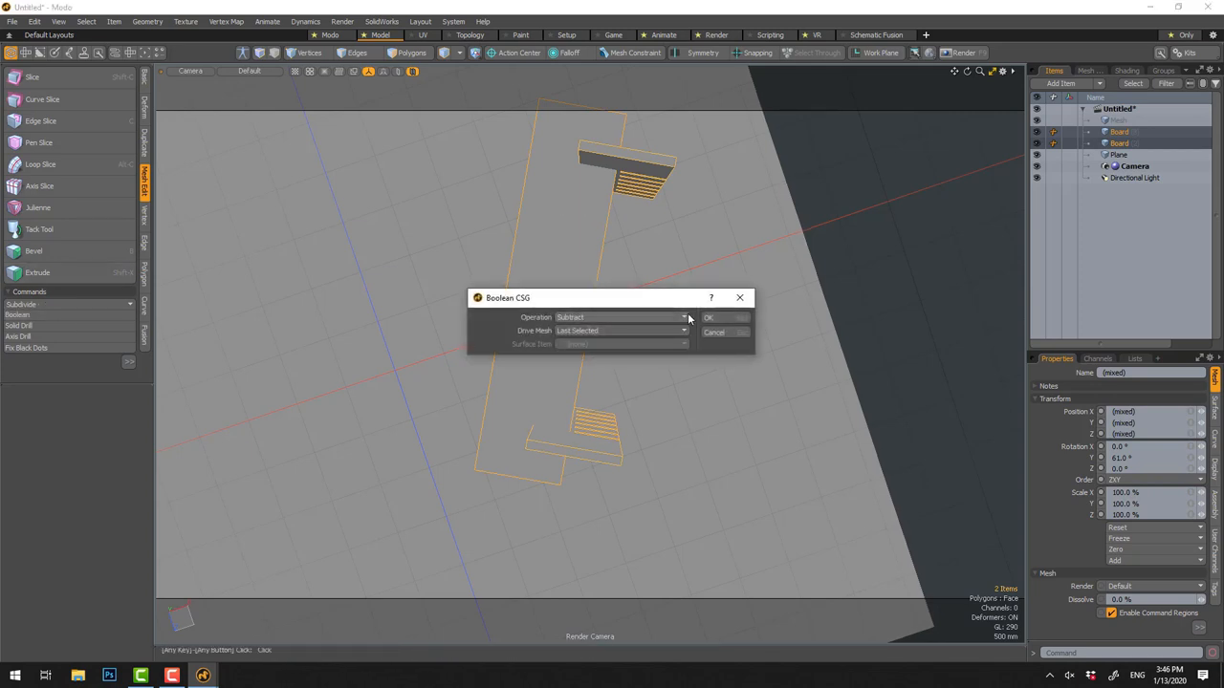
{"action": "left_click", "coordinate": [712, 317]}
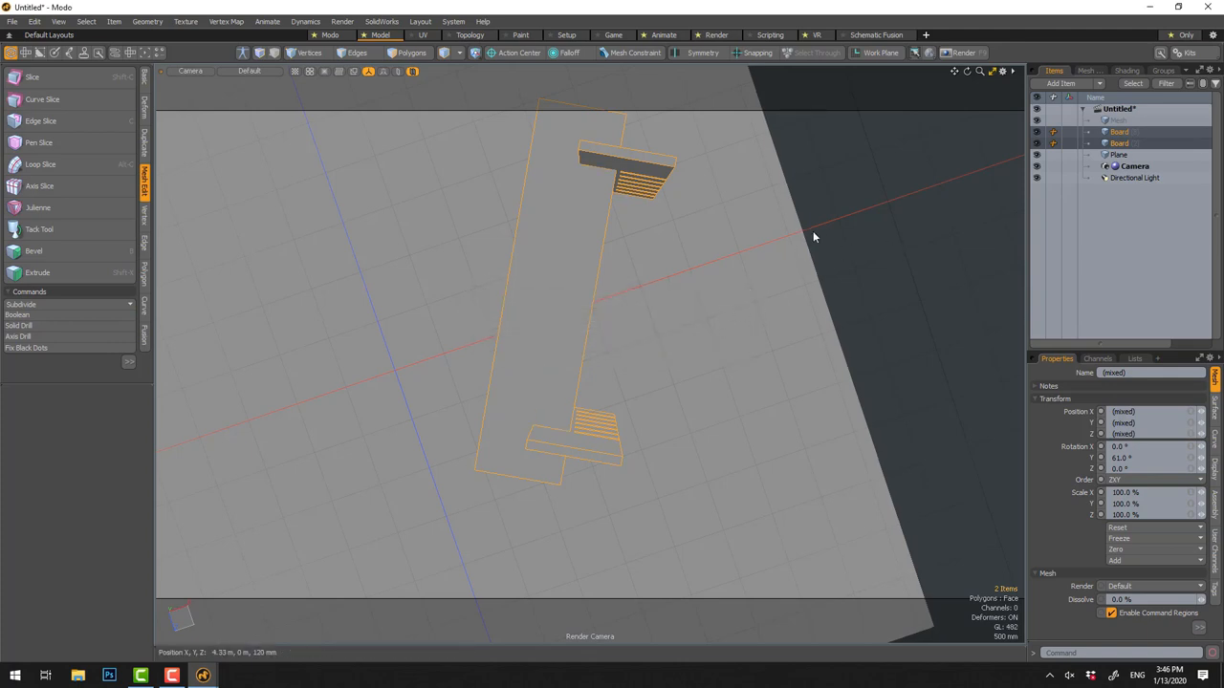
Move the shelf stack back toward the side panels
{"action": "left_click", "coordinate": [681, 239]}
{"action": "left_click_drag", "start_coordinate": [677, 317], "coordinate": [578, 279], "text": "alt"}
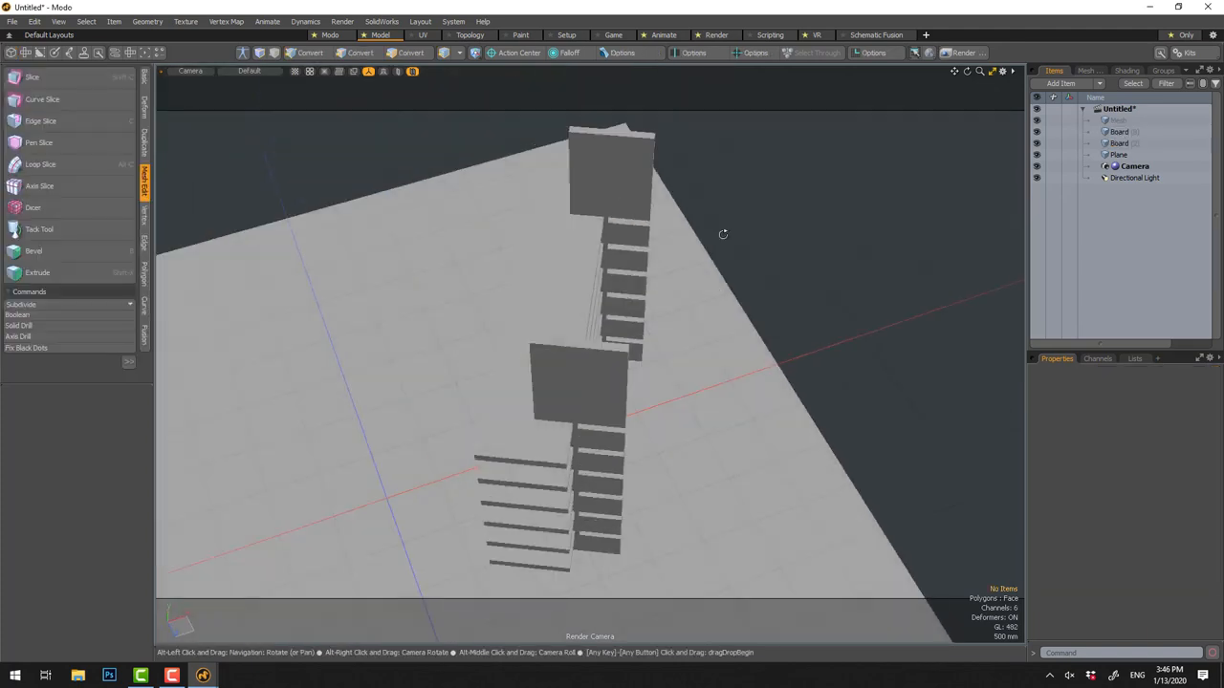
{"action": "left_click", "coordinate": [578, 278]}
{"action": "key", "text": "y"}
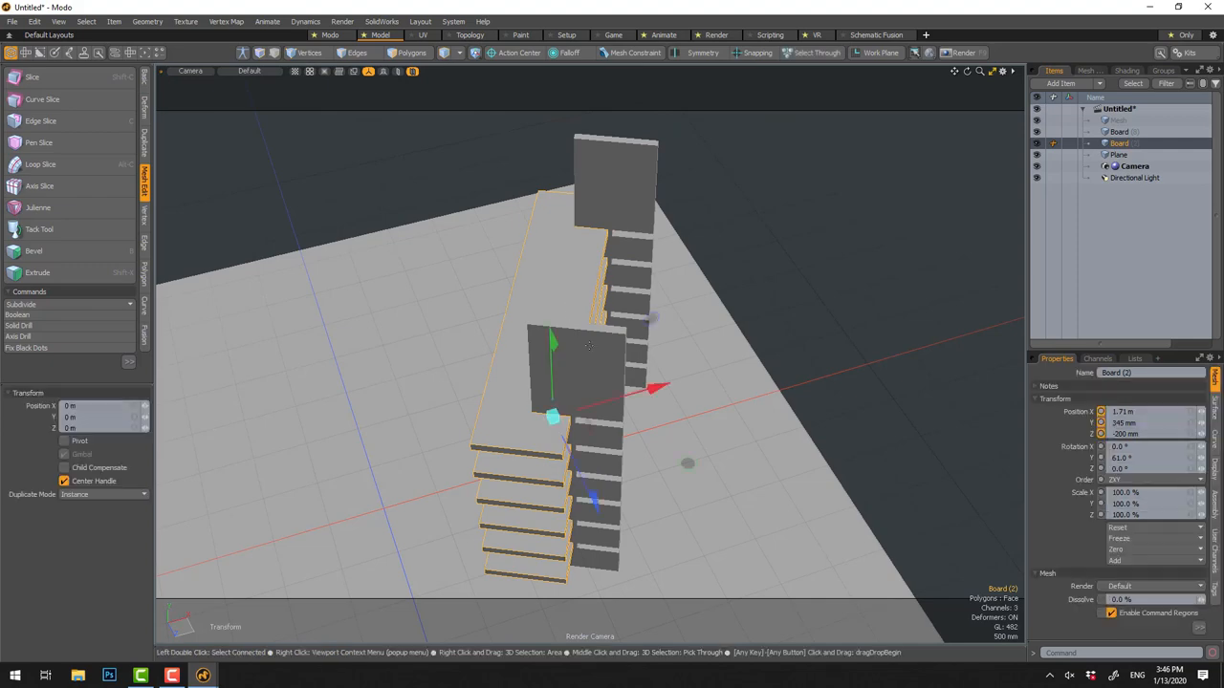
{"action": "mouse_move", "coordinate": [602, 324]}
{"action": "left_mouse_down", "text": "alt"}
{"action": "mouse_move", "coordinate": [650, 355]}
{"action": "mouse_move", "coordinate": [822, 320]}
{"action": "left_mouse_up", "text": "alt"}
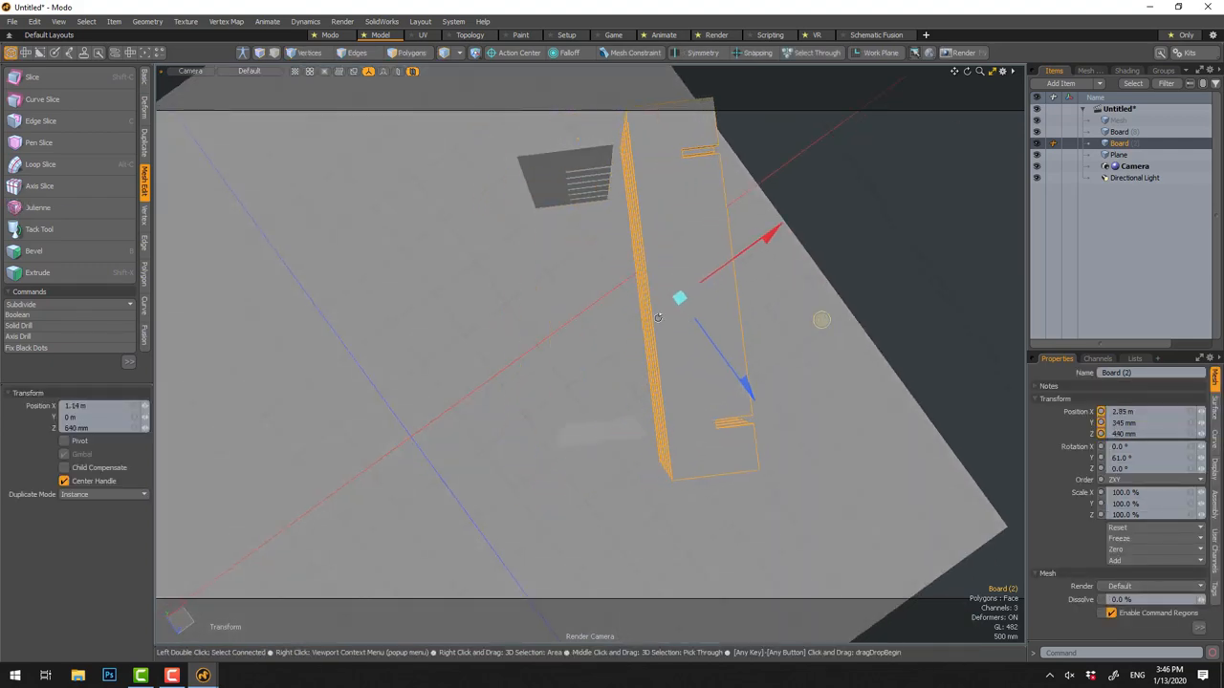
{"action": "left_click_drag", "start_coordinate": [657, 317], "coordinate": [614, 204], "text": "alt"}
{"action": "type", "text": "+180"}
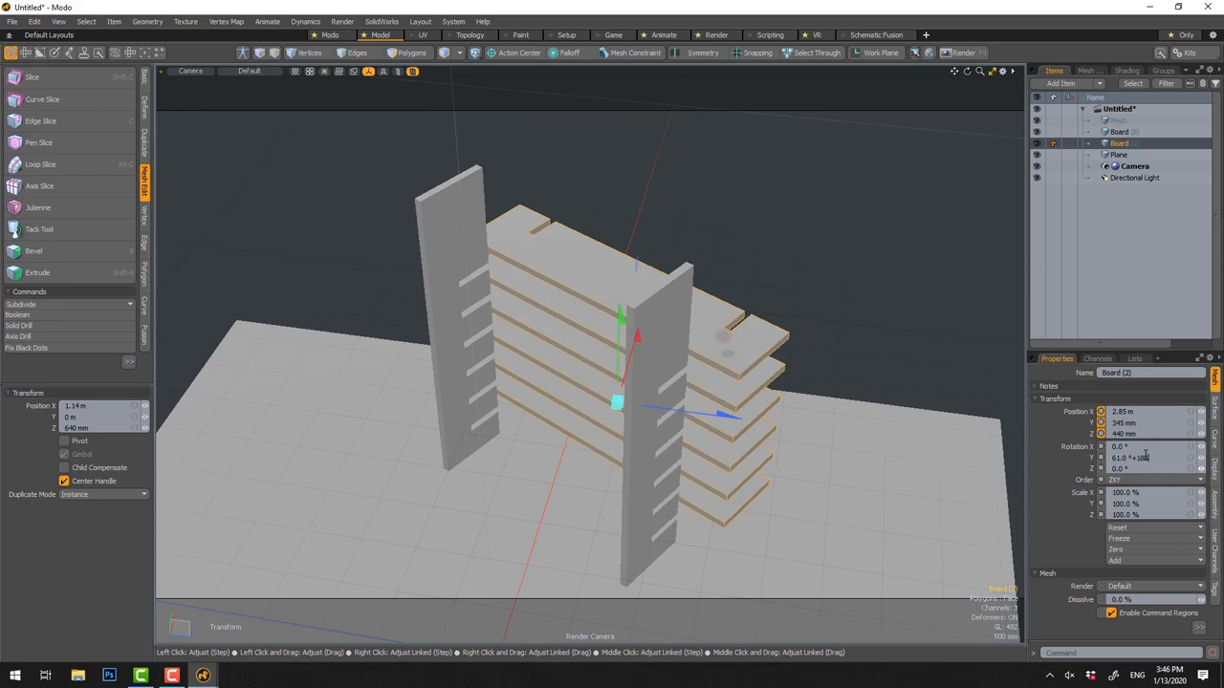
Rotate the shelf boards half a turn and nudge them into the side-panel slots
{"action": "key", "text": "Return"}
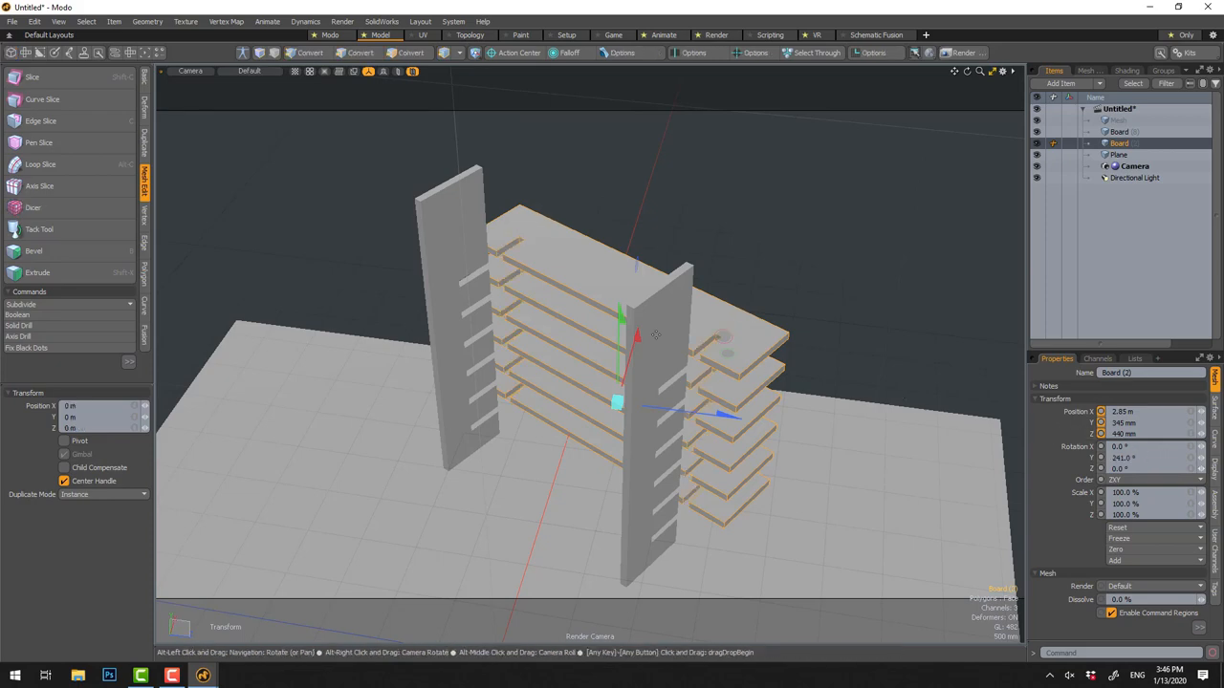
{"action": "left_click_drag", "start_coordinate": [654, 344], "coordinate": [728, 285], "text": "alt"}
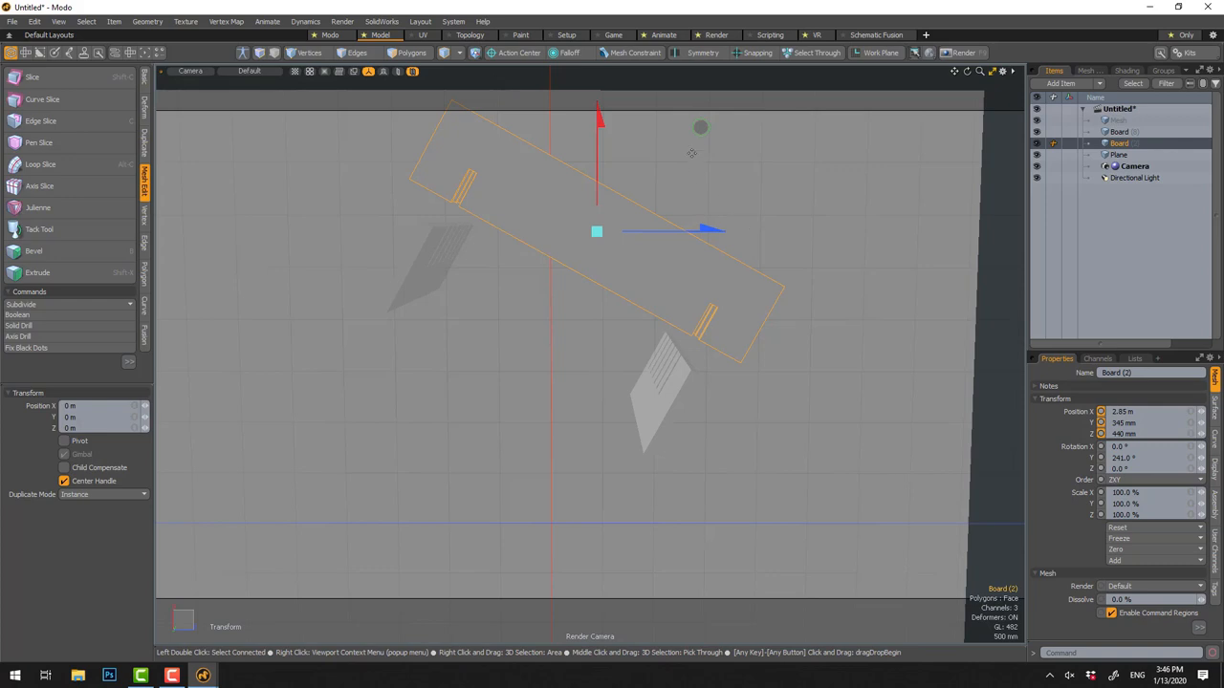
{"action": "left_click_drag", "start_coordinate": [699, 142], "coordinate": [660, 208]}
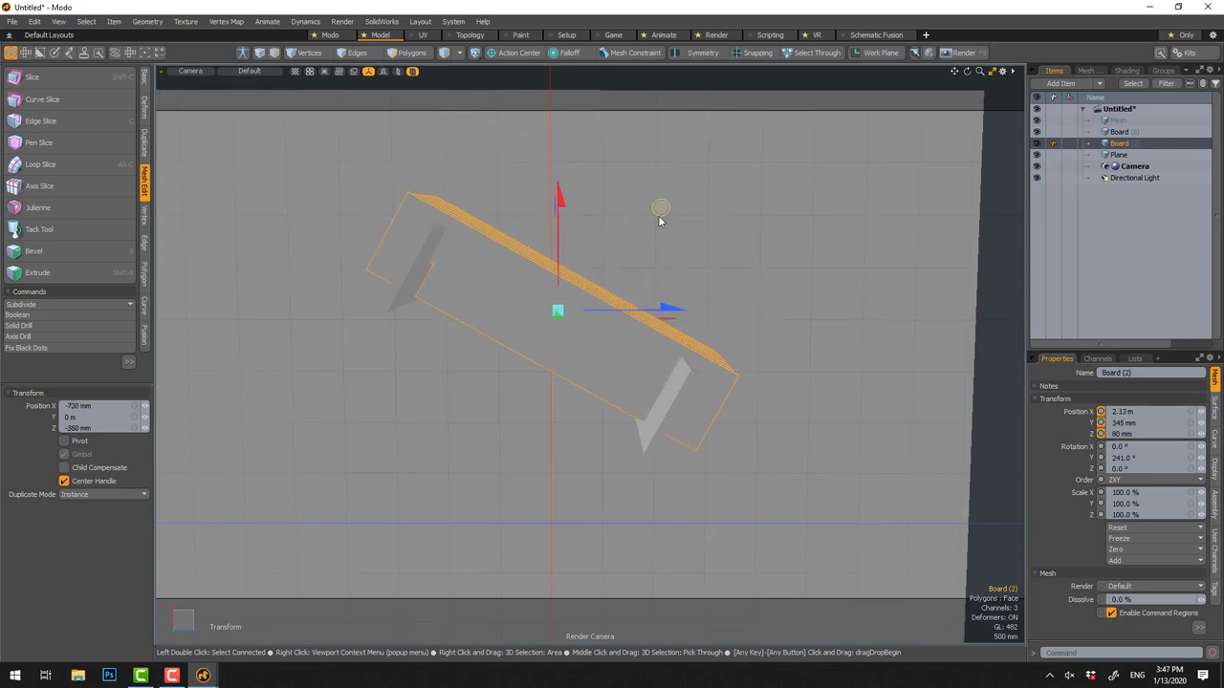
{"action": "key", "text": "space"}
{"action": "mouse_move", "coordinate": [768, 287]}
{"action": "left_mouse_down", "text": "alt"}
{"action": "mouse_move", "coordinate": [457, 157]}
{"action": "mouse_move", "coordinate": [729, 353]}
{"action": "left_mouse_up", "text": "alt"}
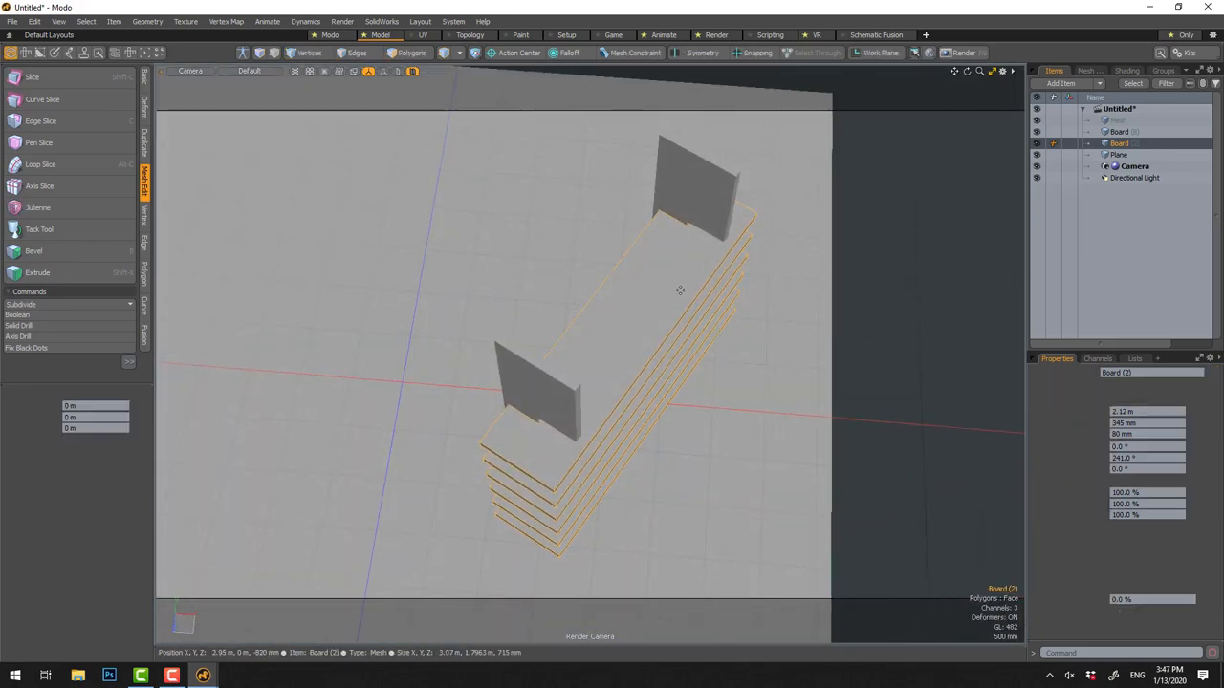
{"action": "key", "text": "w"}
{"action": "key", "text": "a"}
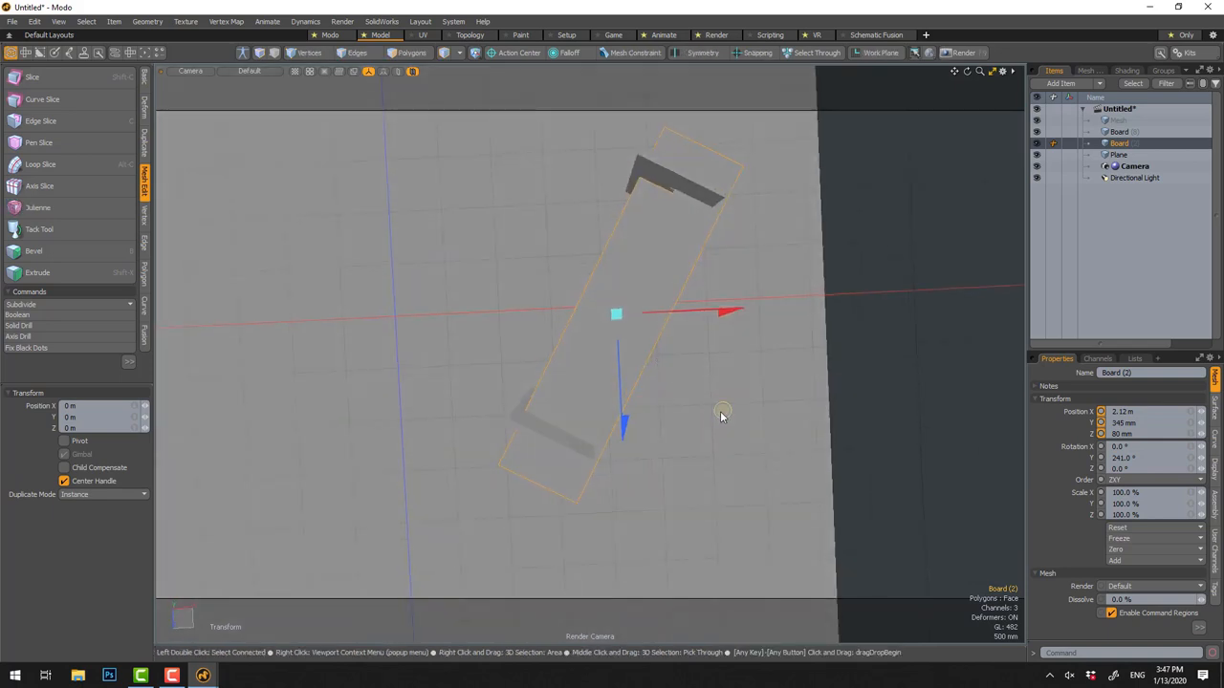
{"action": "left_click_drag", "start_coordinate": [720, 477], "coordinate": [719, 407]}
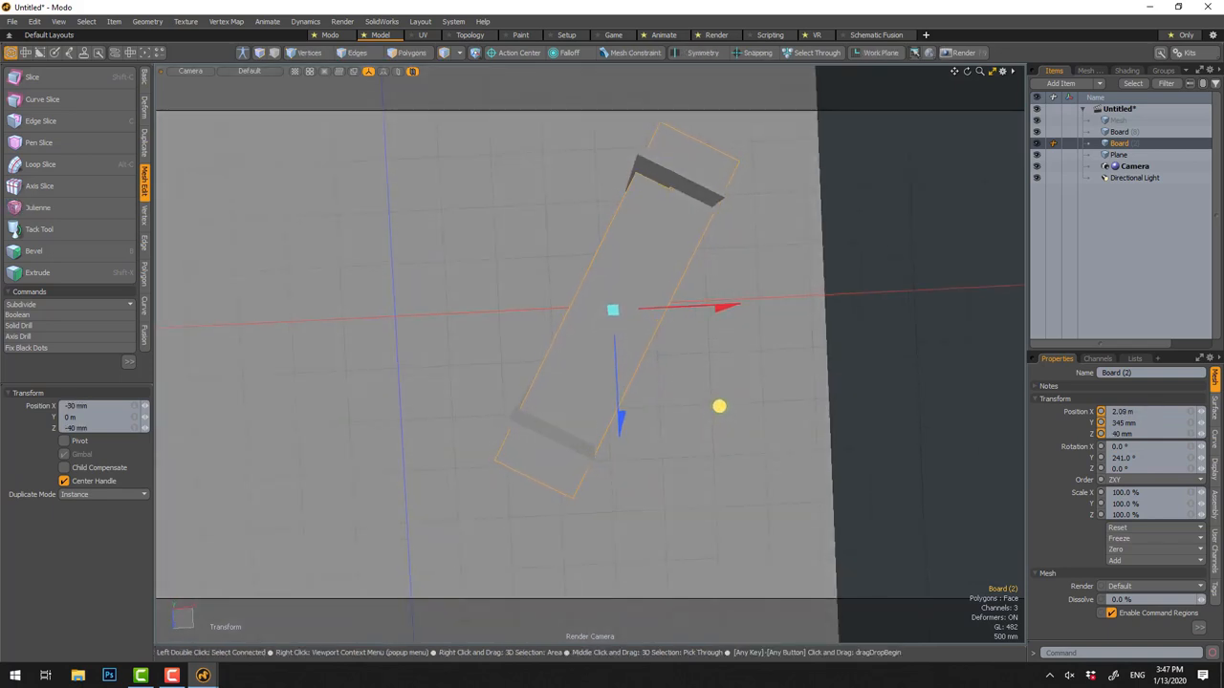
{"action": "key", "text": "space"}
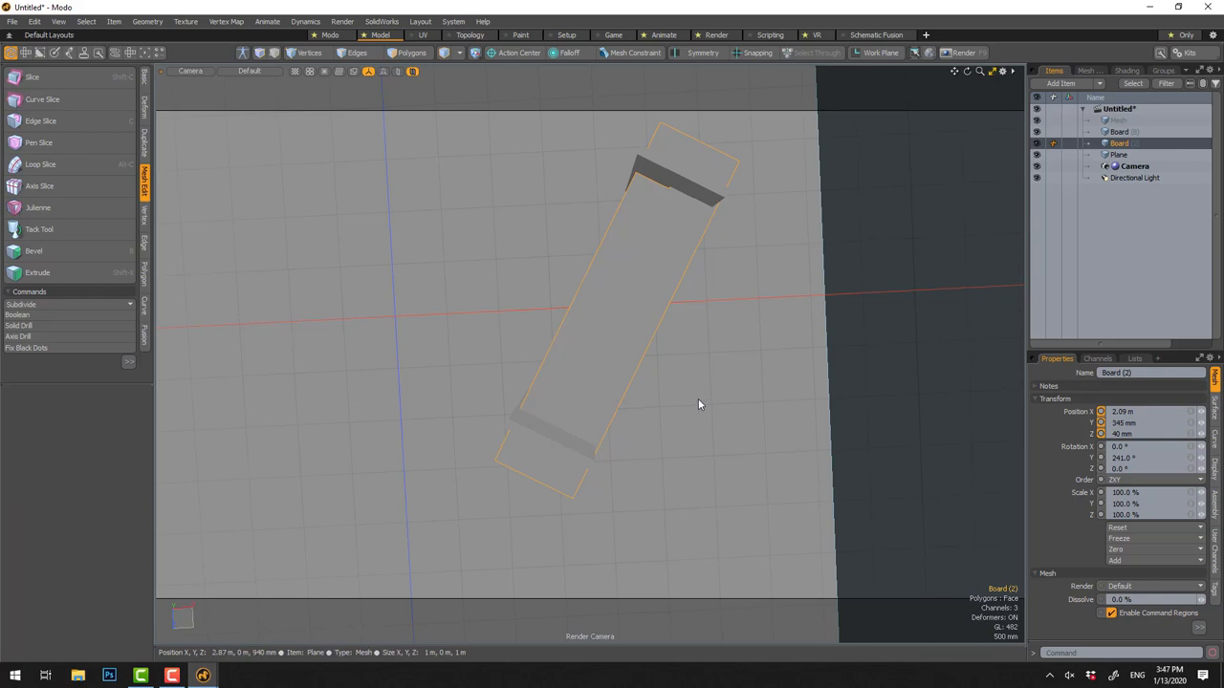
Move the ground plane so it sits beneath the shelf unit
{"action": "left_click", "coordinate": [698, 398]}
{"action": "scroll", "coordinate": [710, 414], "scroll_direction": "down", "scroll_amount": 1}
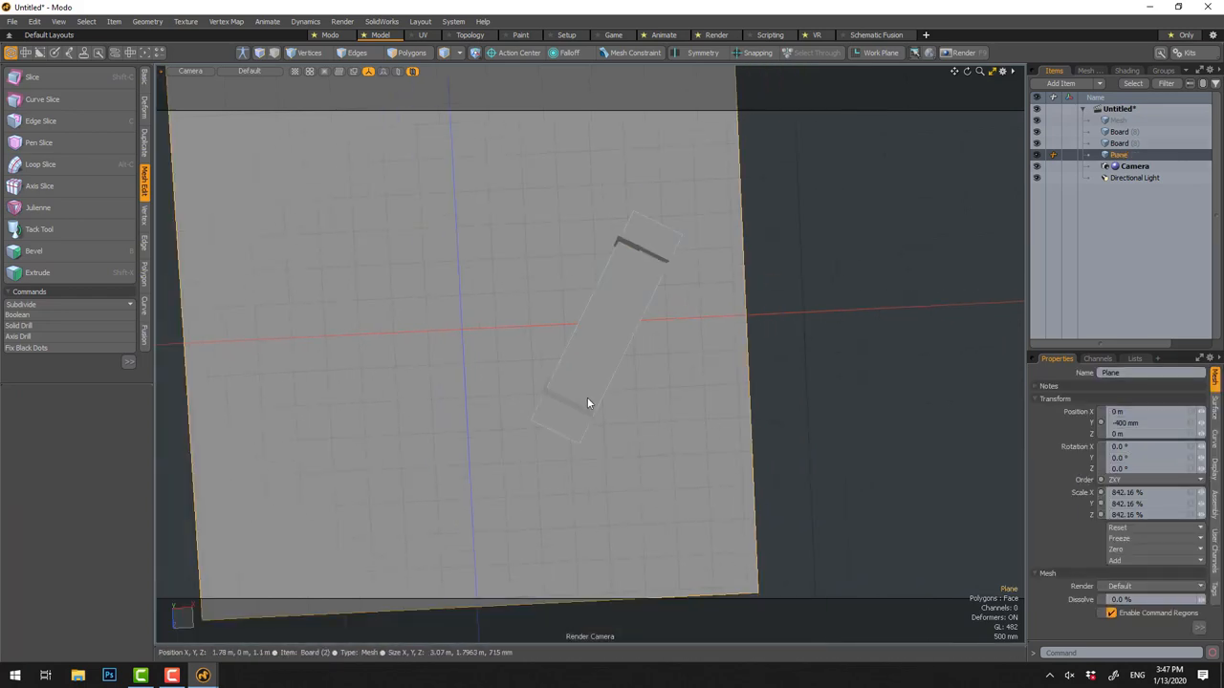
{"action": "key", "text": "w"}
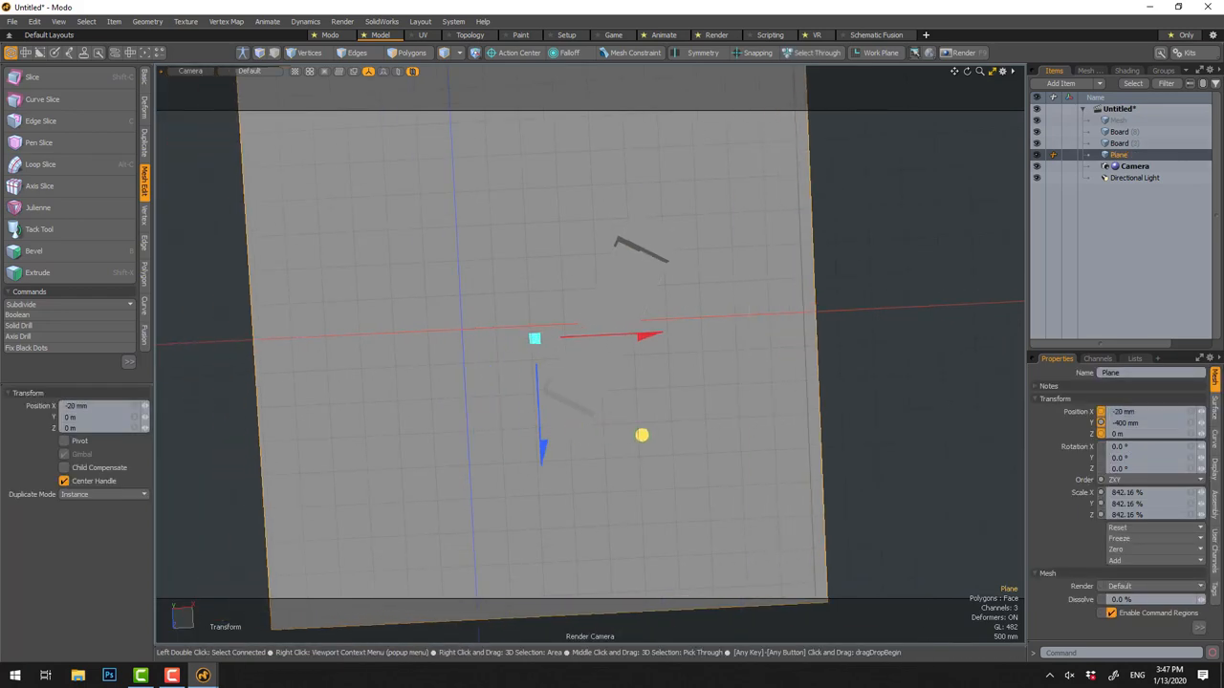
{"action": "mouse_move", "coordinate": [572, 425]}
{"action": "left_mouse_down"}
{"action": "mouse_move", "coordinate": [721, 437]}
{"action": "mouse_move", "coordinate": [574, 325]}
{"action": "left_mouse_up"}
{"action": "key", "text": "space"}
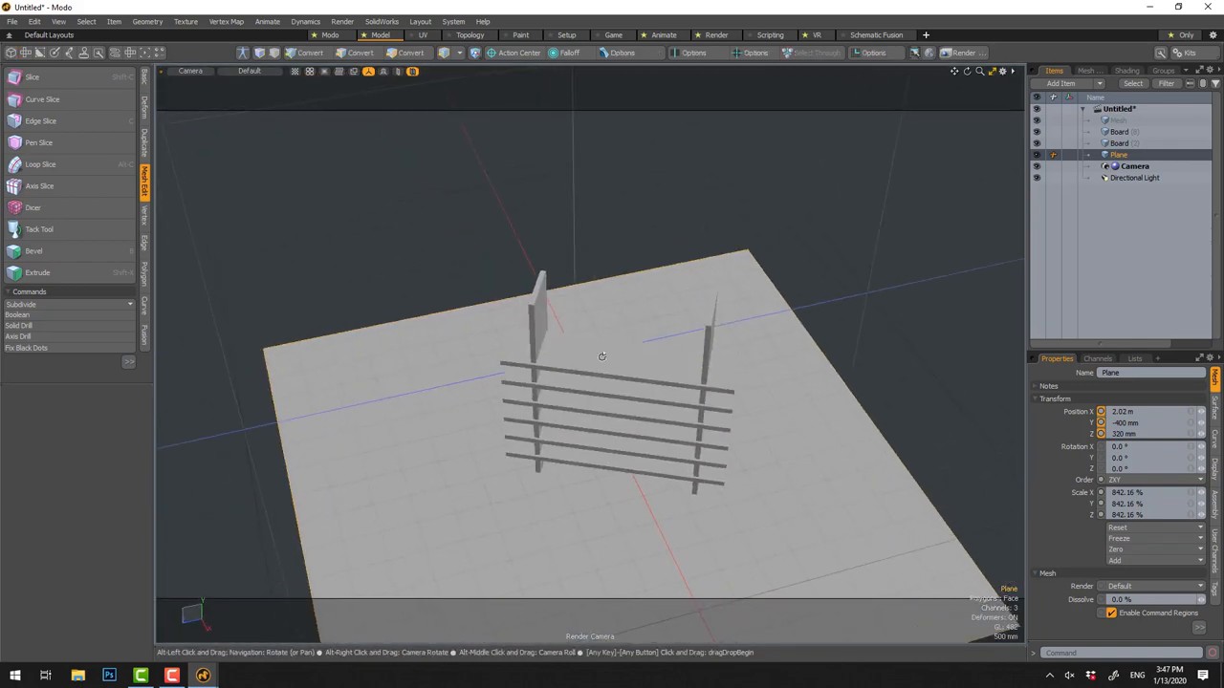
Recentre the ground plane and scale it up to roughly 3153%
{"action": "key", "text": "KP_2"}
{"action": "scroll", "coordinate": [636, 447], "scroll_direction": "down", "scroll_amount": 1}
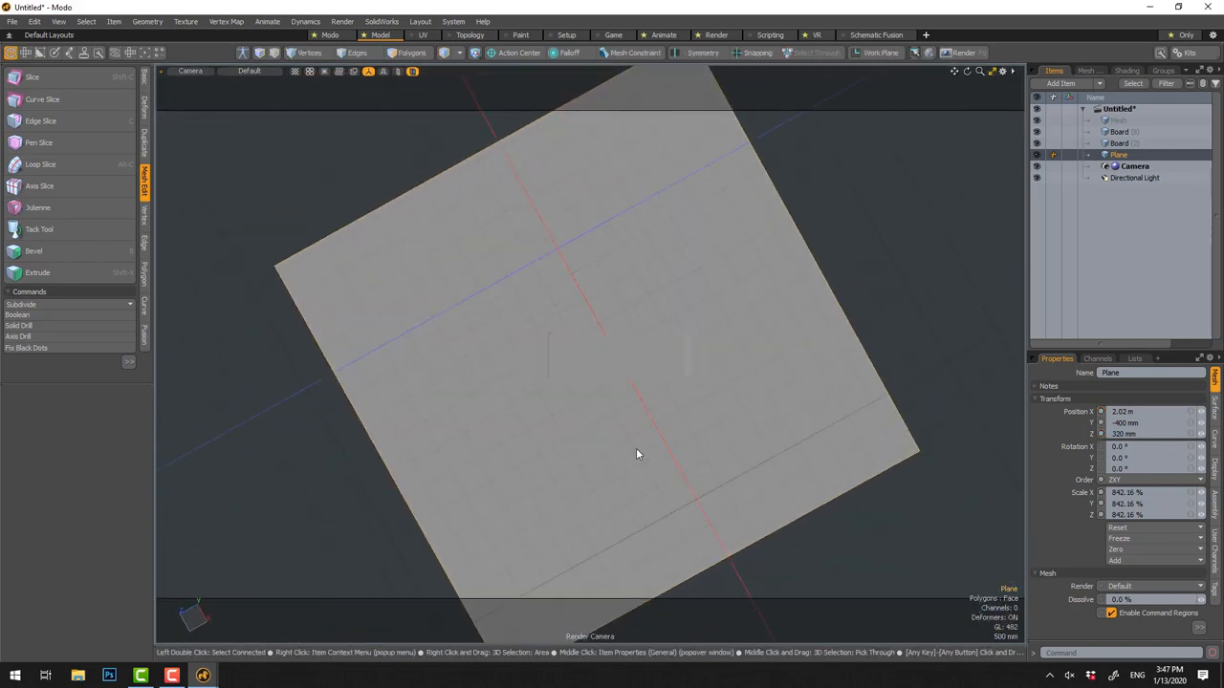
{"action": "key", "text": "w"}
{"action": "left_click_drag", "start_coordinate": [562, 509], "coordinate": [600, 415]}
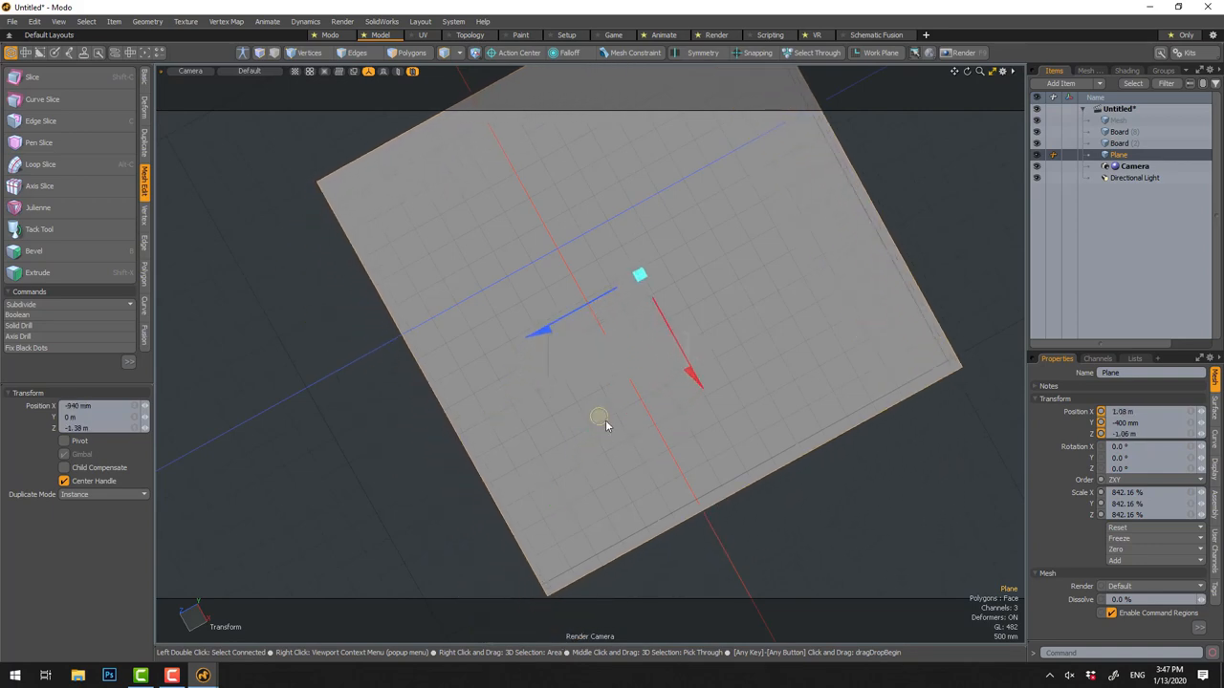
{"action": "scroll", "coordinate": [604, 423], "scroll_direction": "down", "scroll_amount": 1}
{"action": "key", "text": "r"}
{"action": "left_click_drag", "start_coordinate": [633, 287], "coordinate": [633, 283]}
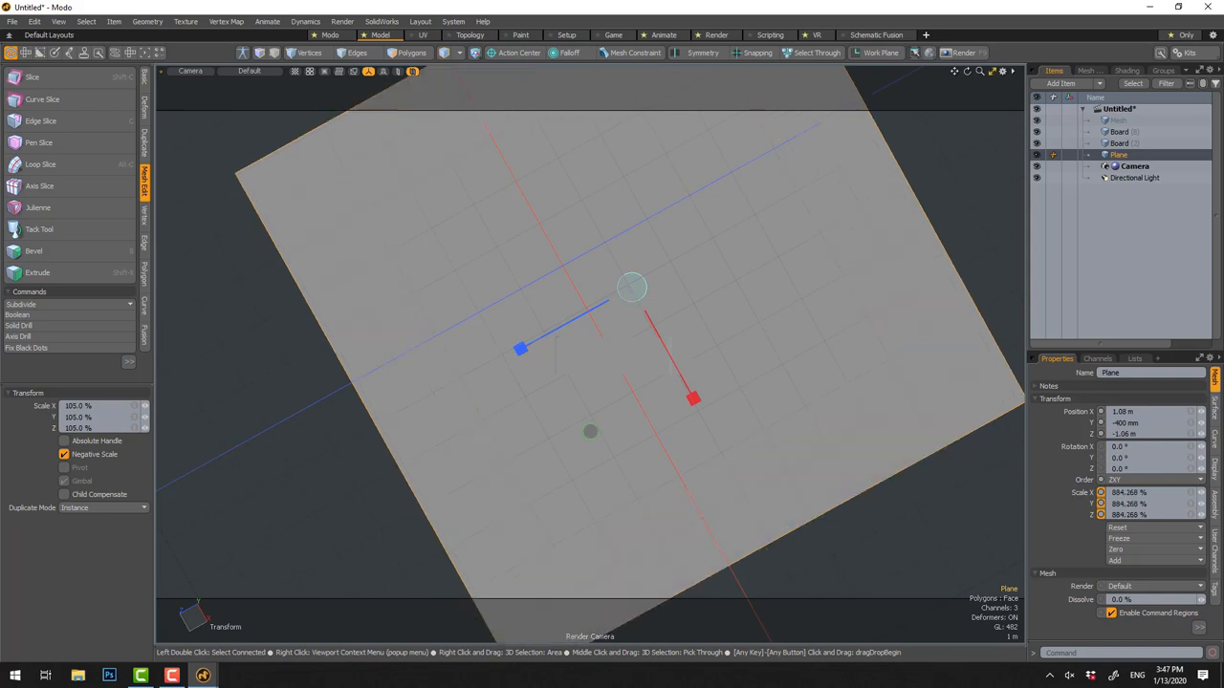
{"action": "key", "text": "space"}
Frame the scene and select the shelf boards
{"action": "key", "text": "a"}
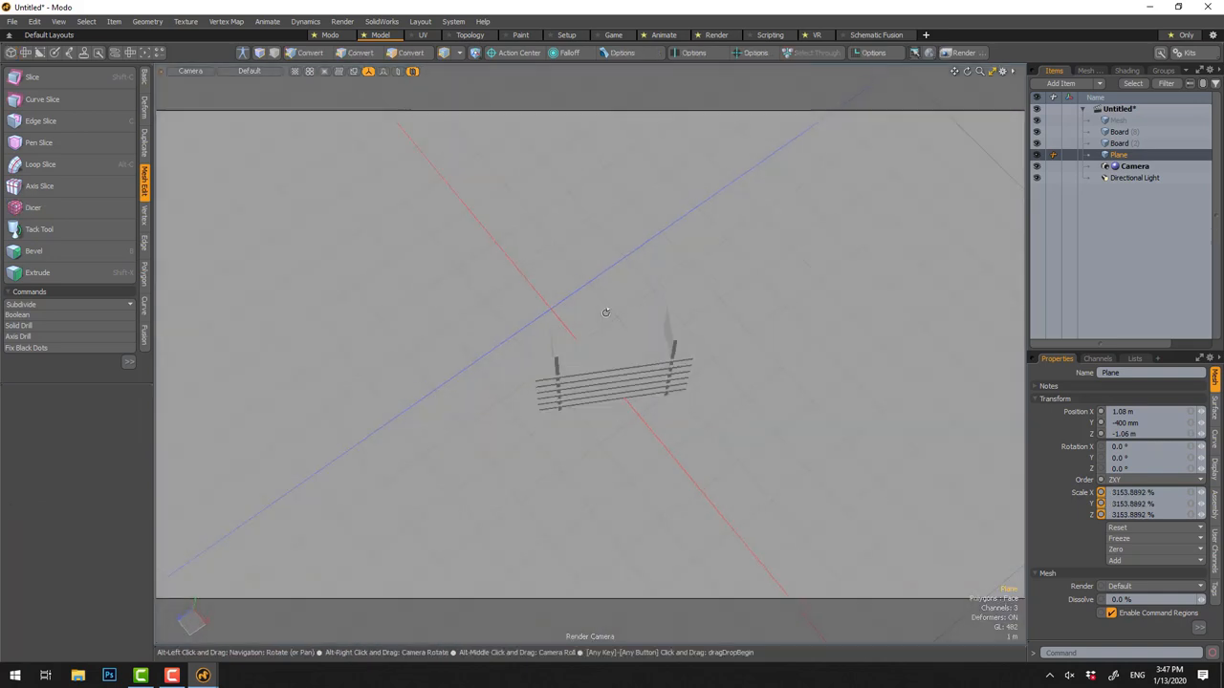
{"action": "left_click", "coordinate": [585, 360]}
{"action": "scroll", "coordinate": [585, 359], "scroll_direction": "up", "scroll_amount": 1}
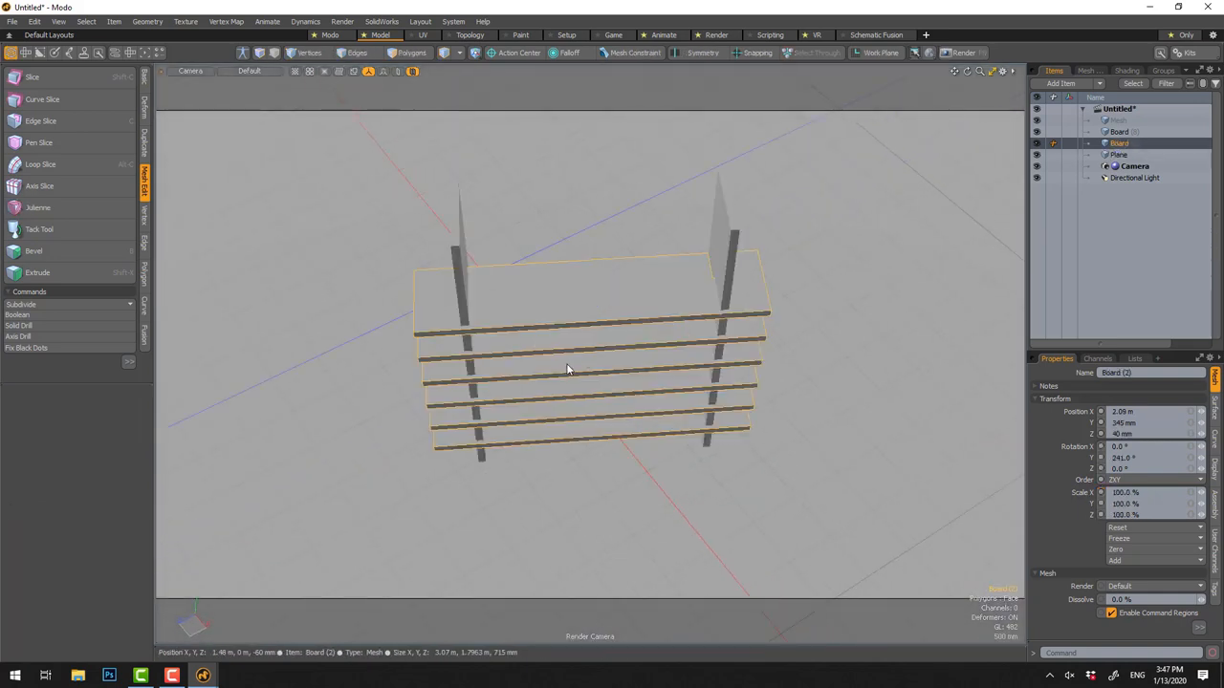
{"action": "scroll", "coordinate": [585, 360], "scroll_direction": "up", "scroll_amount": 1}
{"action": "scroll", "coordinate": [585, 360], "scroll_direction": "up", "scroll_amount": 1}
{"action": "scroll", "coordinate": [573, 360], "scroll_direction": "up", "scroll_amount": 2}
{"action": "left_click_drag", "start_coordinate": [495, 331], "coordinate": [574, 249], "text": "alt"}
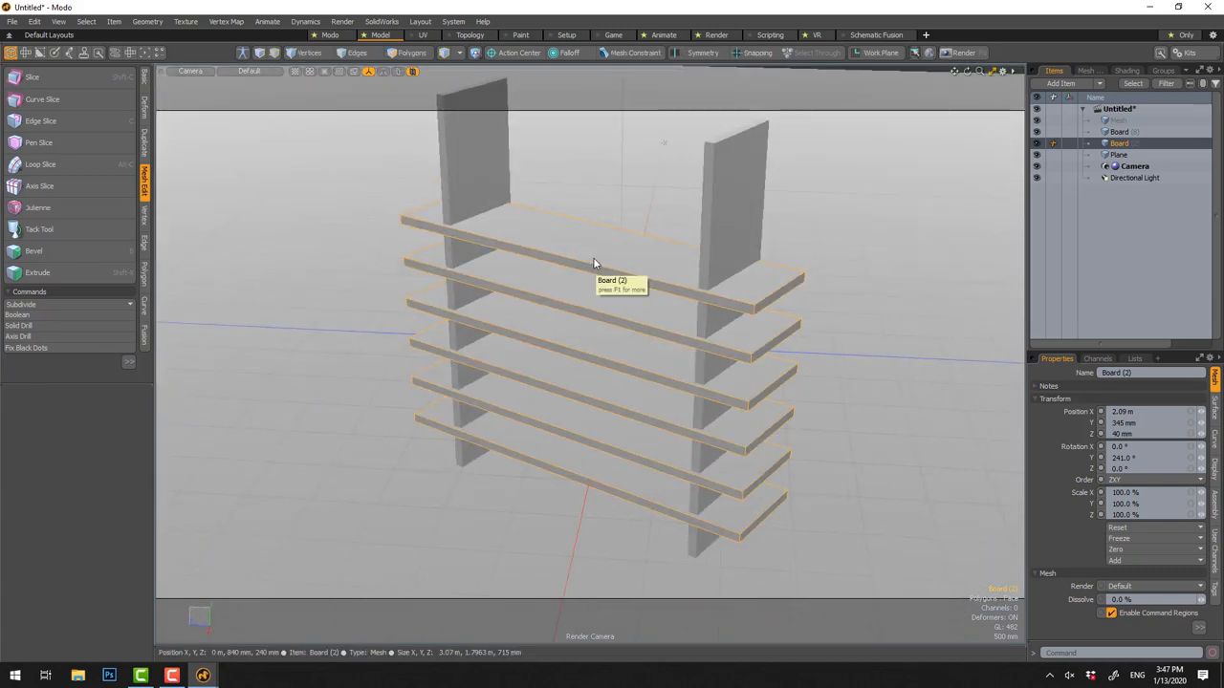
Assign a new material named Glass to the shelf boards
{"action": "key", "text": "m"}
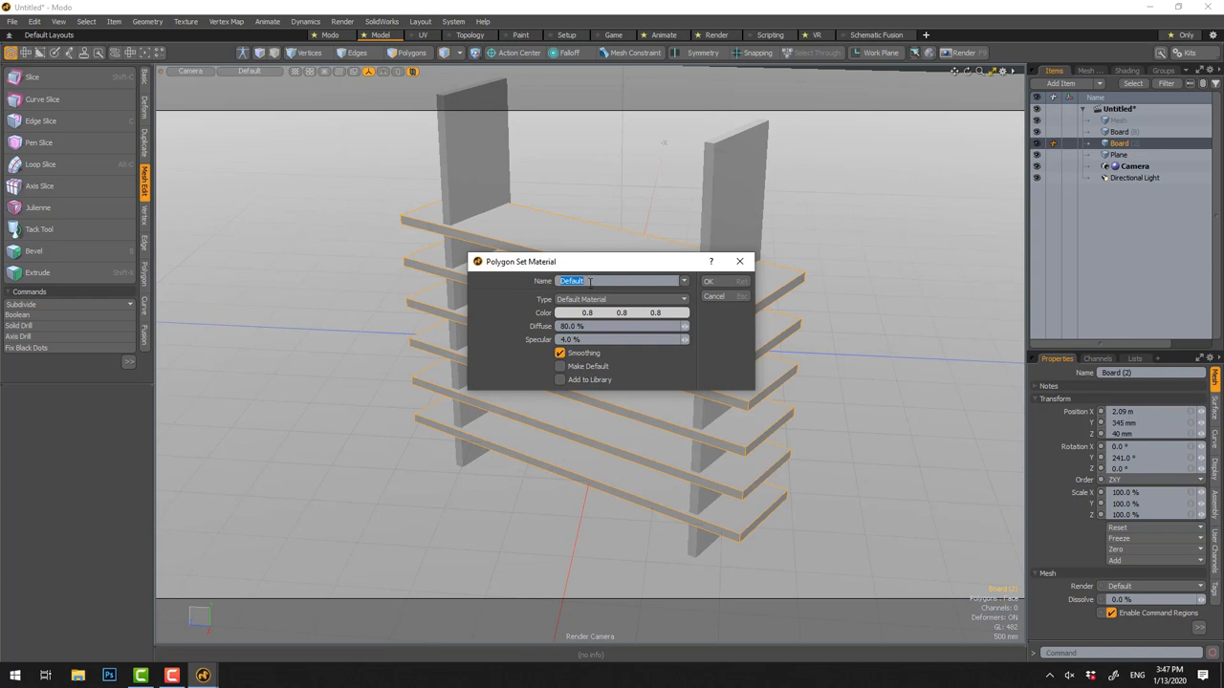
{"action": "key", "text": "Return"}
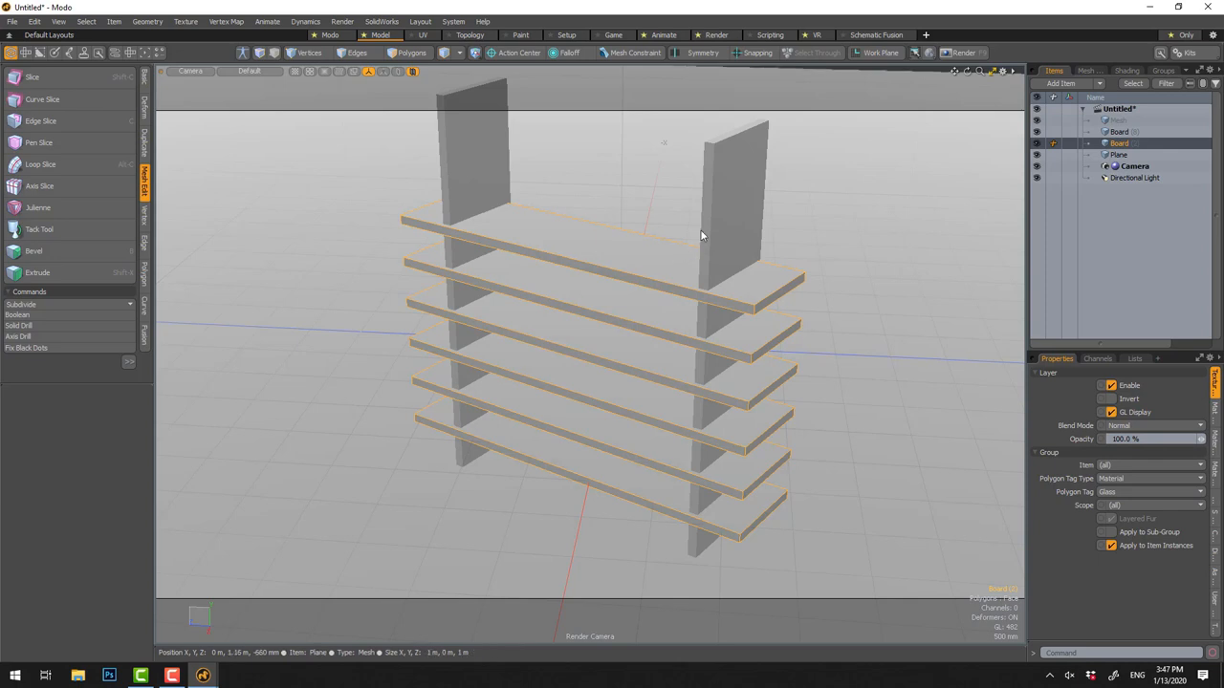
Start a Black material for the side panels with its colour dragged to near-black
{"action": "left_click", "coordinate": [705, 232]}
{"action": "key", "text": "m"}
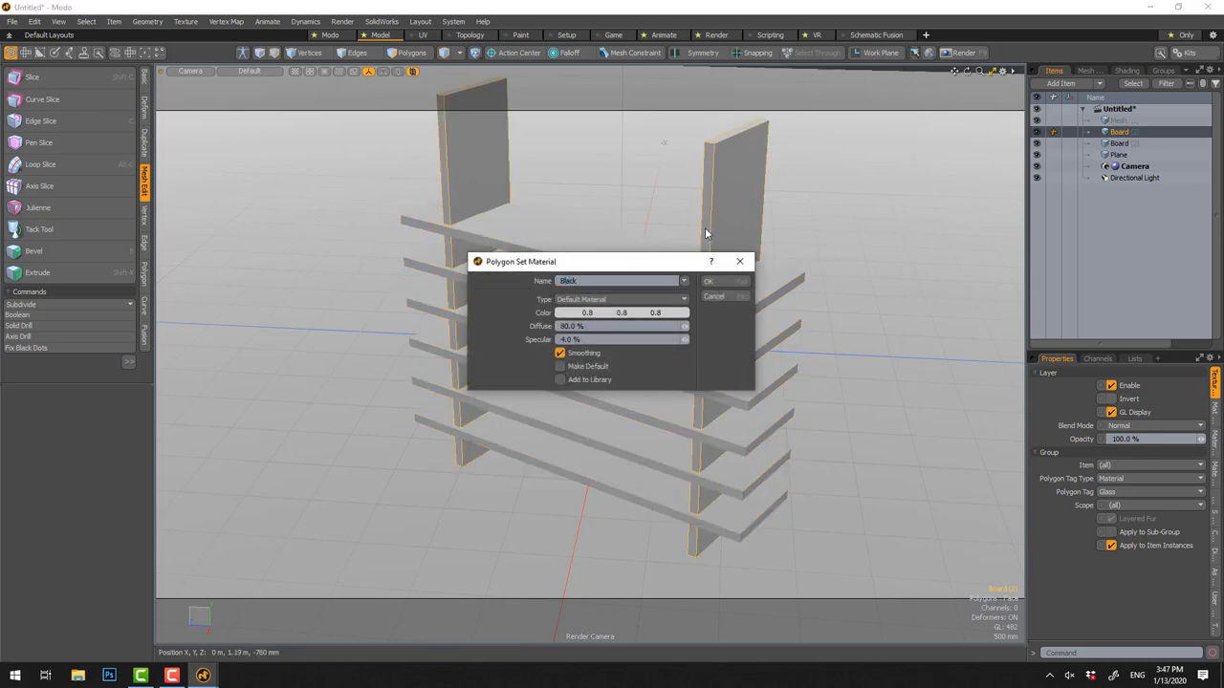
{"action": "left_click", "coordinate": [634, 316]}
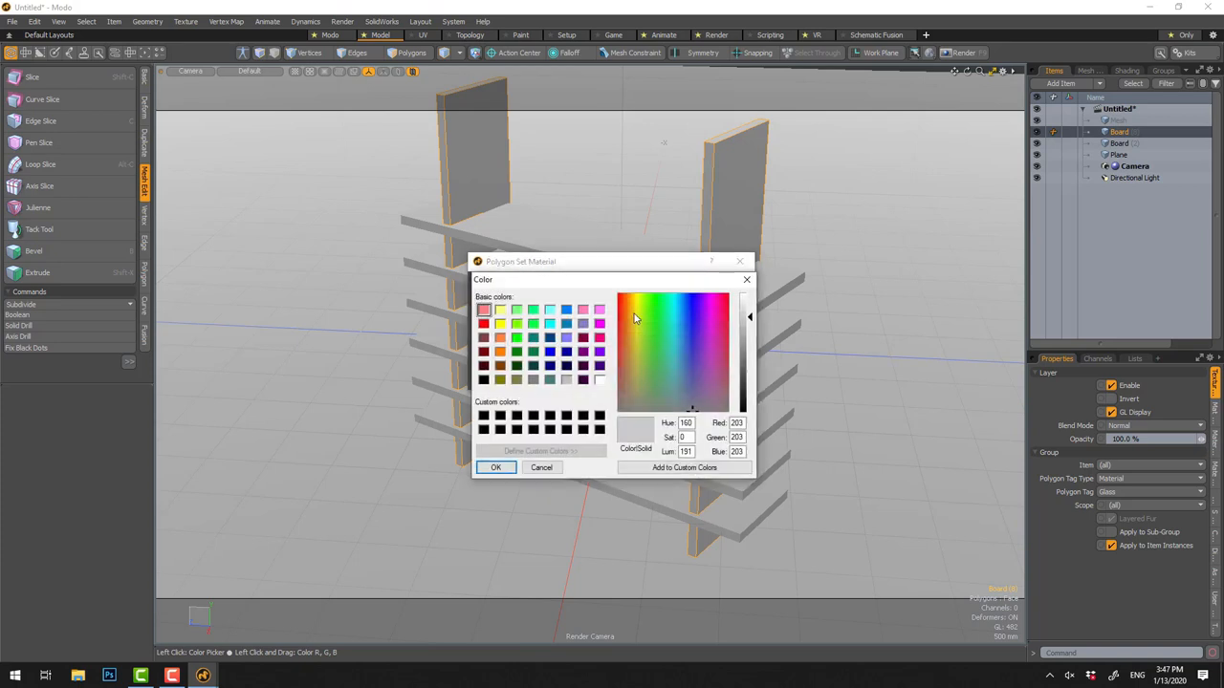
{"action": "left_click_drag", "start_coordinate": [750, 317], "coordinate": [749, 408]}
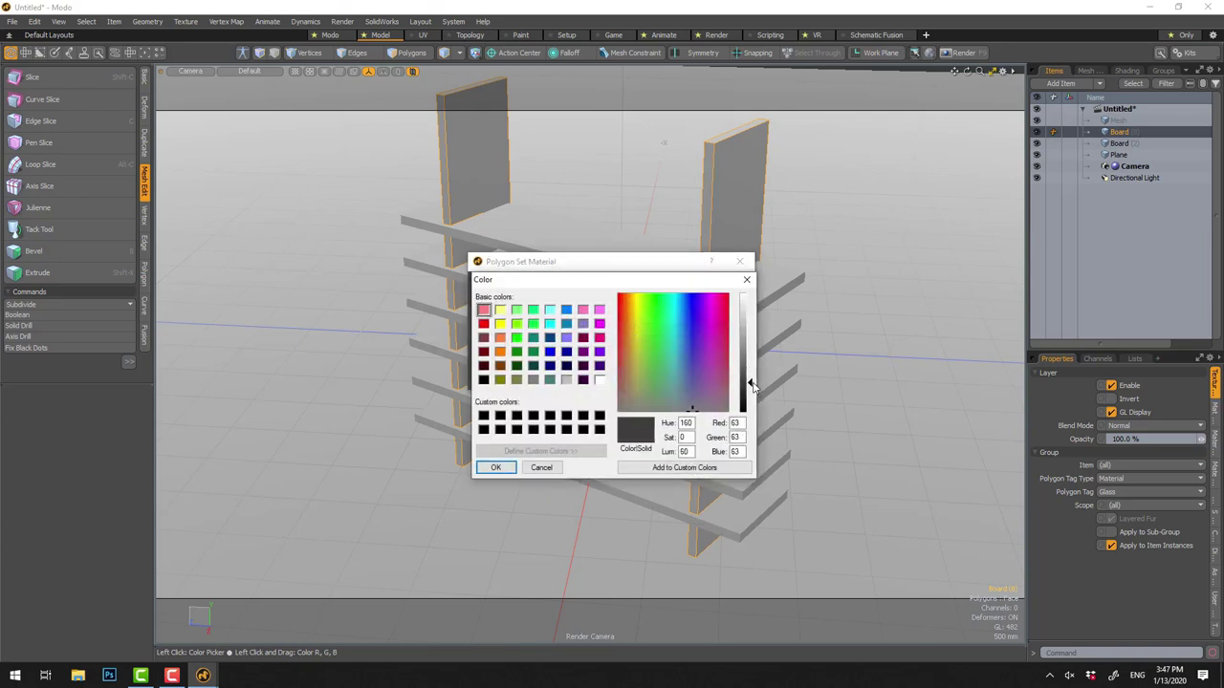
Apply the near-black colour and Black material to the side panels
{"action": "left_click", "coordinate": [498, 467]}
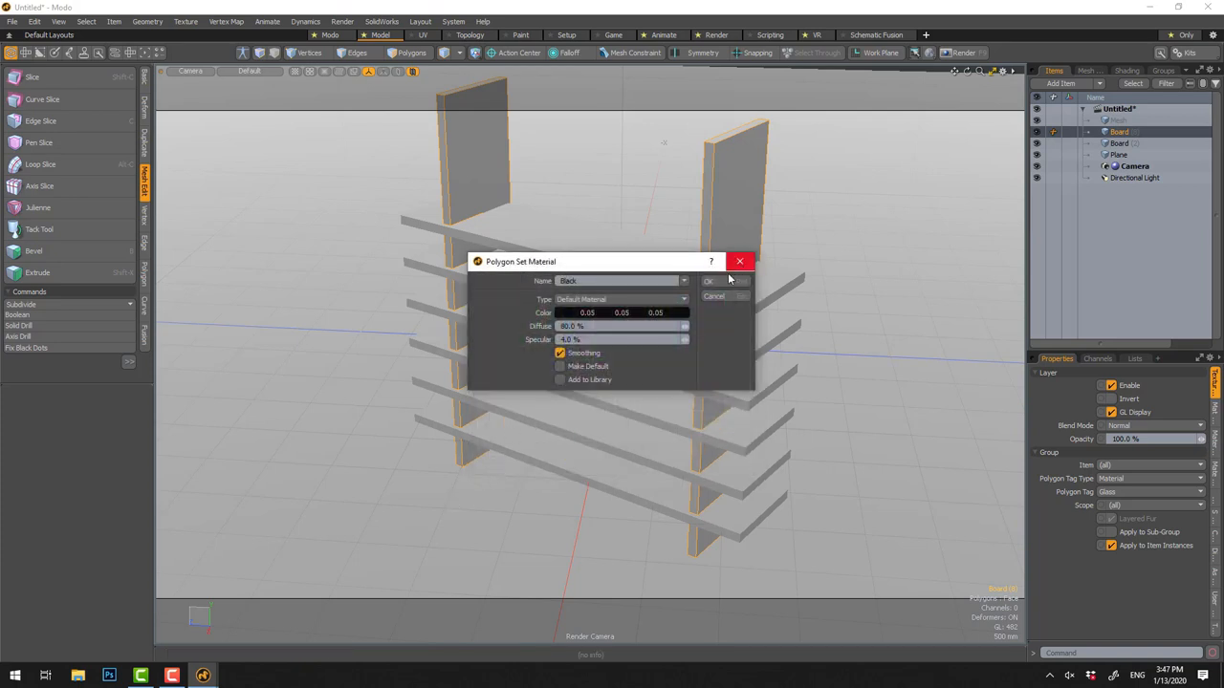
{"action": "left_click", "coordinate": [722, 282]}
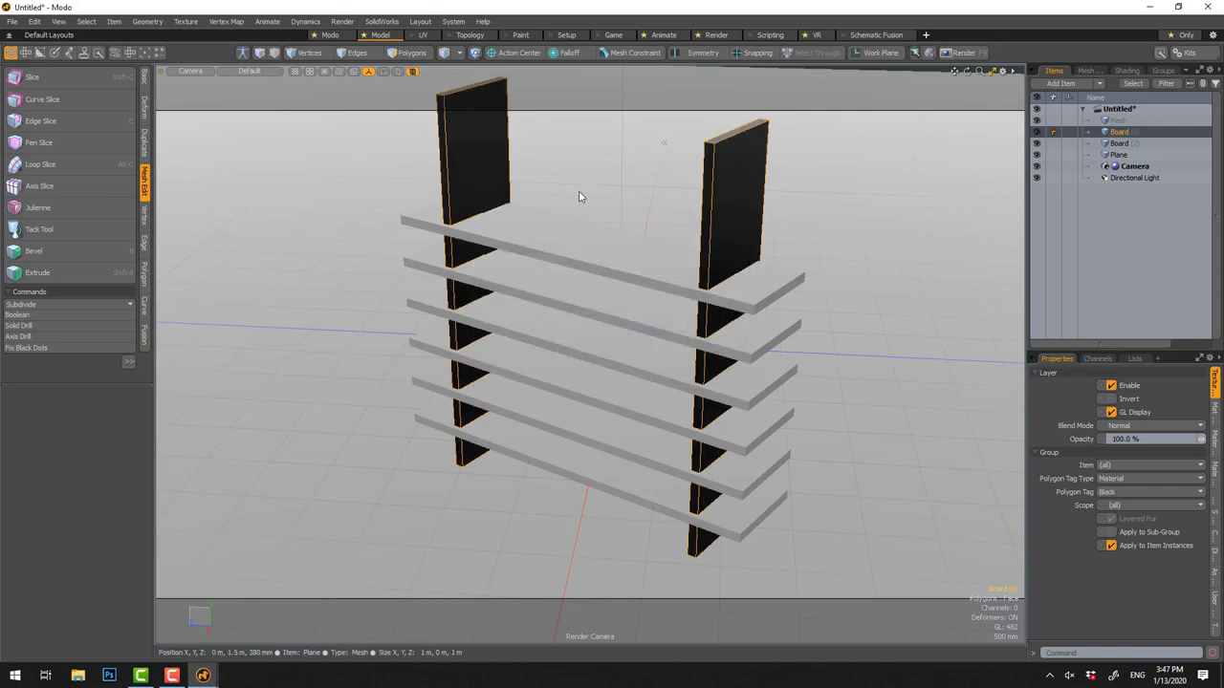
Launch the live Preview render, position its window and orbit around the shelves
{"action": "key", "text": "F8"}
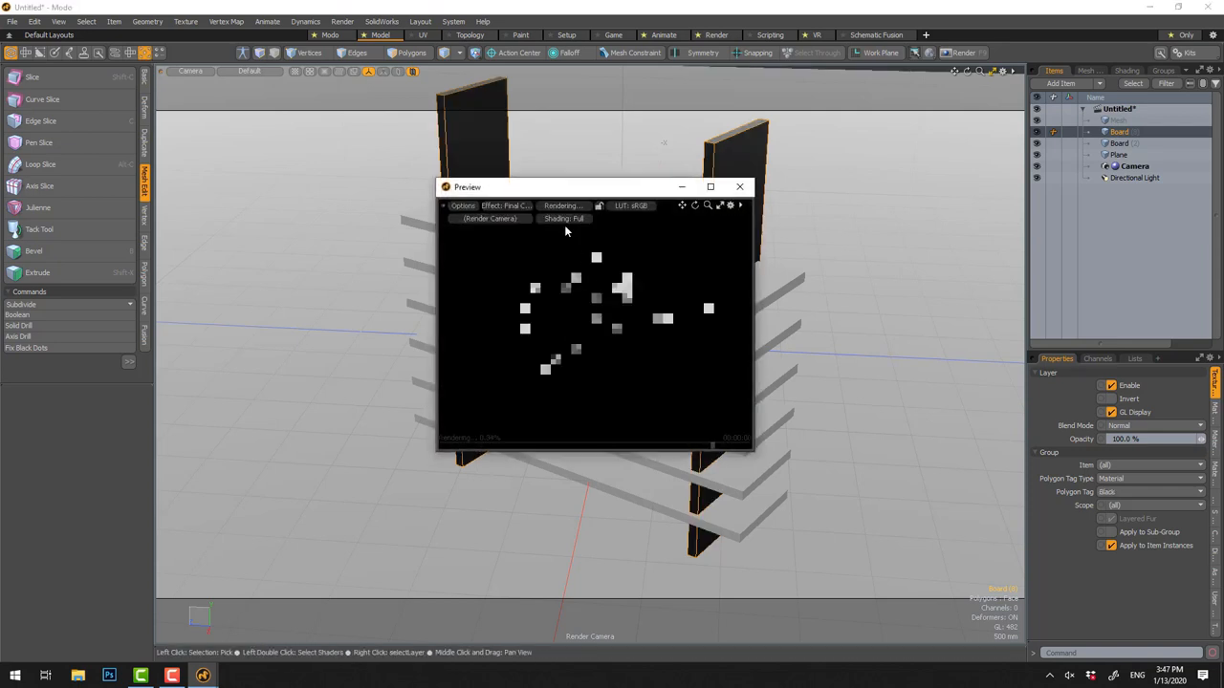
{"action": "left_click_drag", "start_coordinate": [547, 189], "coordinate": [314, 196]}
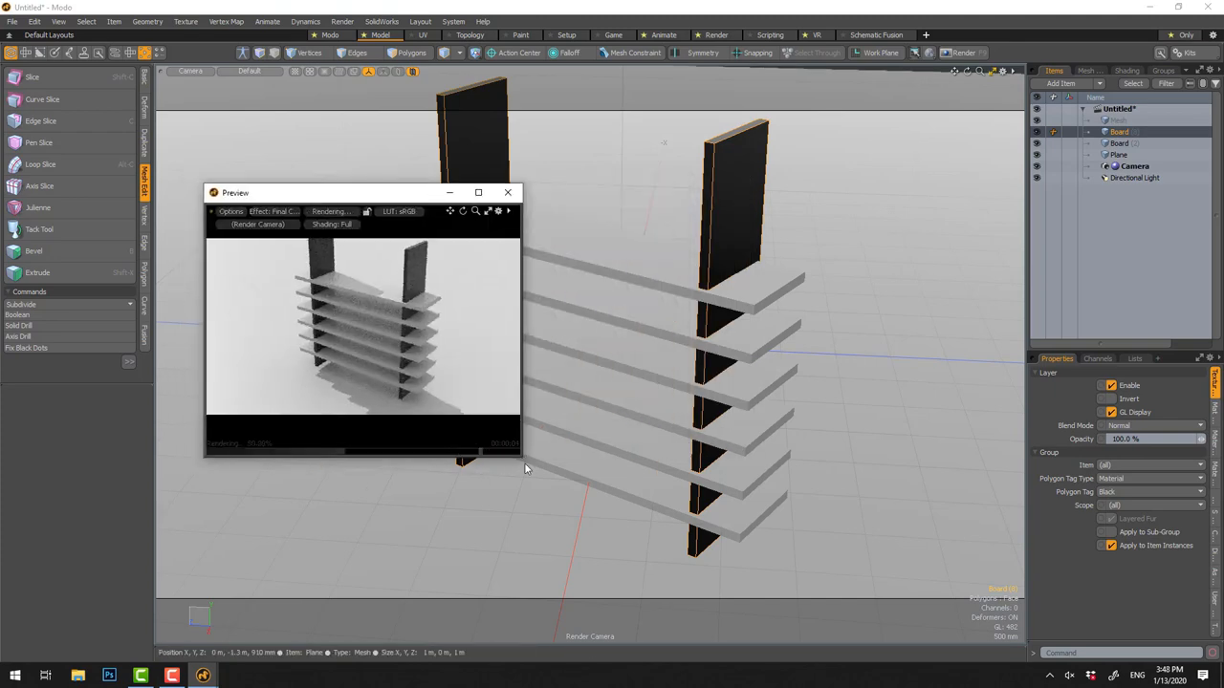
{"action": "left_click_drag", "start_coordinate": [521, 457], "coordinate": [618, 555]}
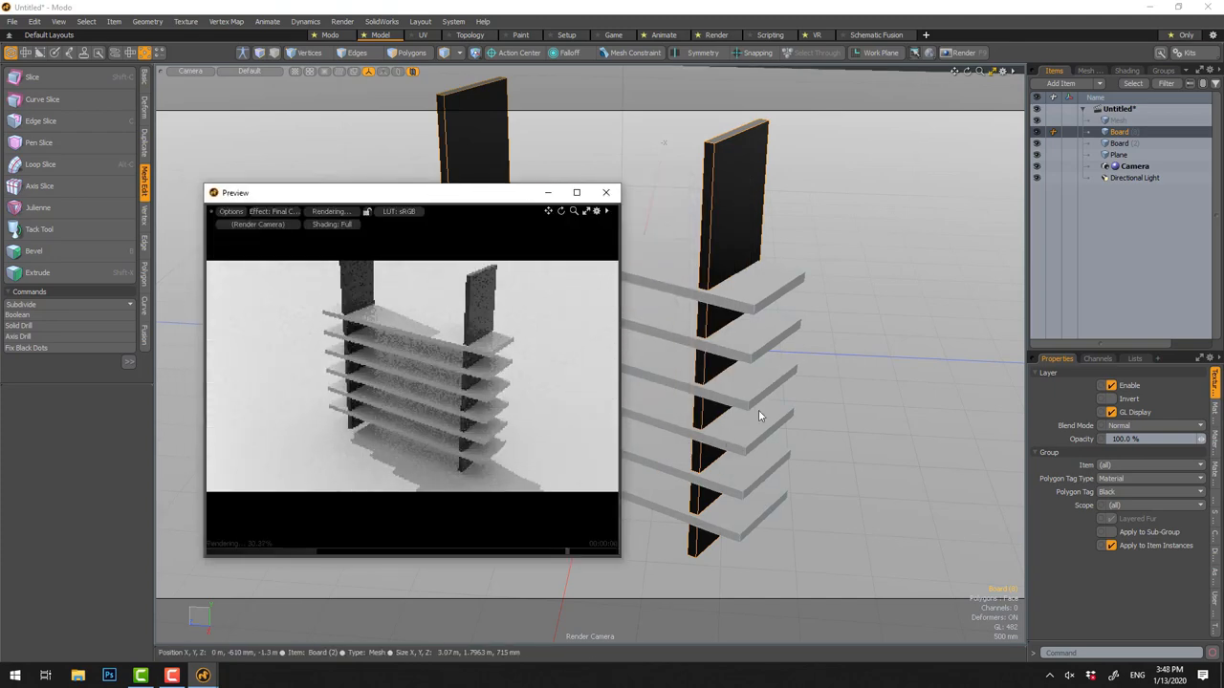
{"action": "mouse_move", "coordinate": [778, 418]}
{"action": "left_mouse_down", "text": "alt"}
{"action": "mouse_move", "coordinate": [782, 400]}
{"action": "mouse_move", "coordinate": [923, 397]}
{"action": "mouse_move", "coordinate": [979, 334]}
{"action": "left_mouse_up", "text": "alt"}
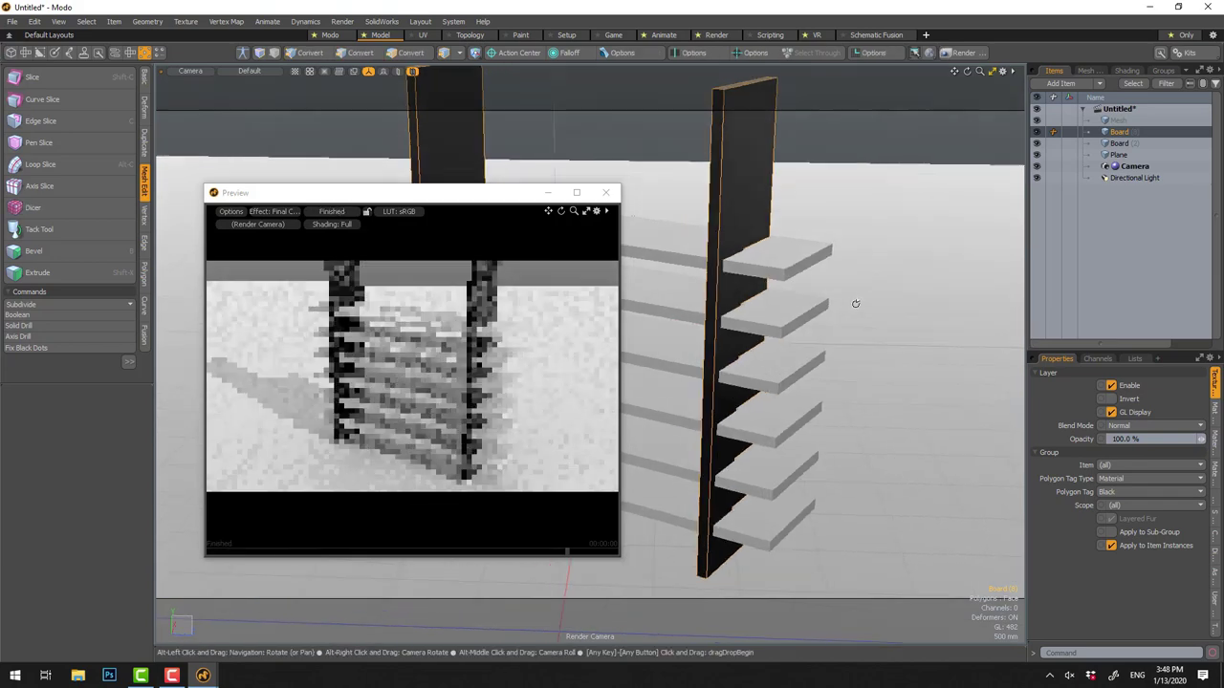
{"action": "mouse_move", "coordinate": [980, 335]}
{"action": "left_mouse_down", "text": "alt"}
{"action": "mouse_move", "coordinate": [897, 328]}
{"action": "mouse_move", "coordinate": [869, 340]}
{"action": "mouse_move", "coordinate": [816, 330]}
{"action": "mouse_move", "coordinate": [834, 310]}
{"action": "mouse_move", "coordinate": [809, 313]}
{"action": "left_mouse_up", "text": "alt"}
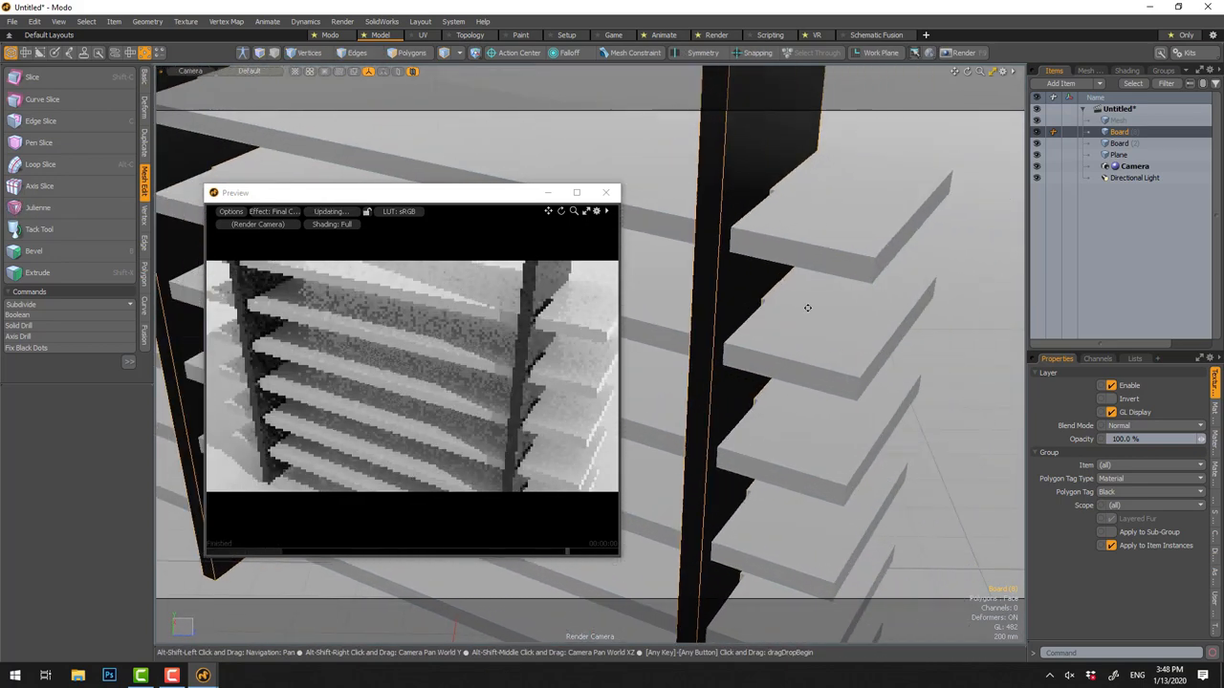
Select the shelf boards and drop the active tool
{"action": "left_click", "coordinate": [818, 264]}
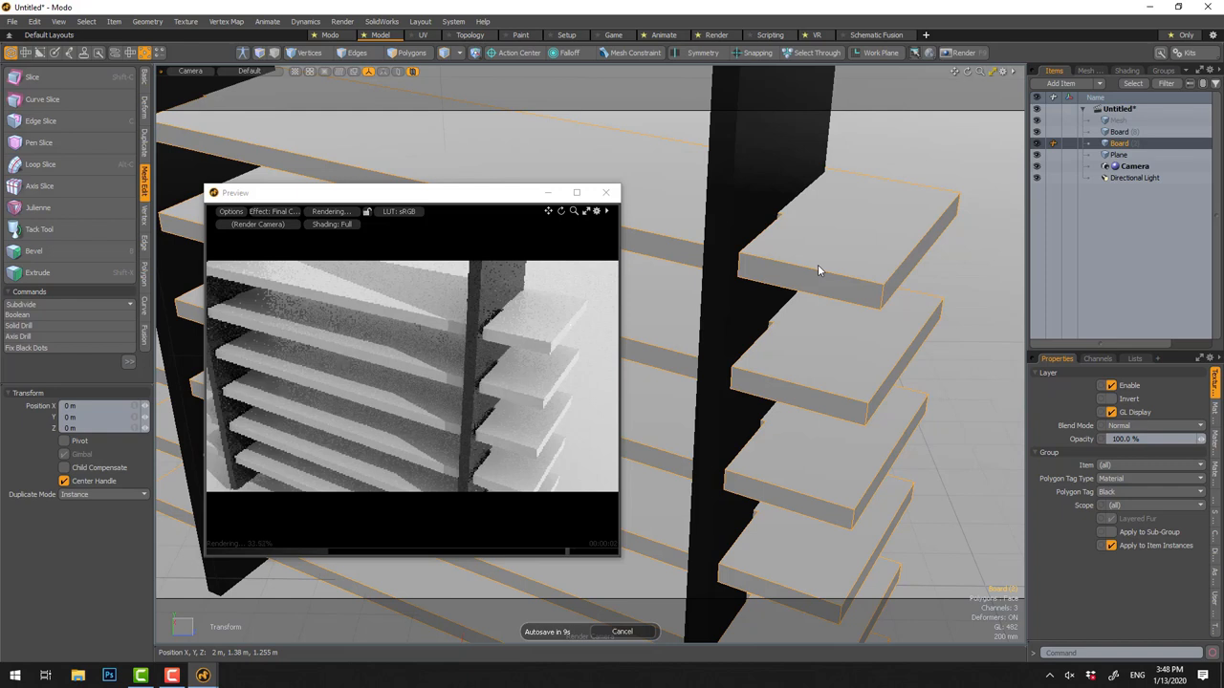
{"action": "key", "text": "q"}
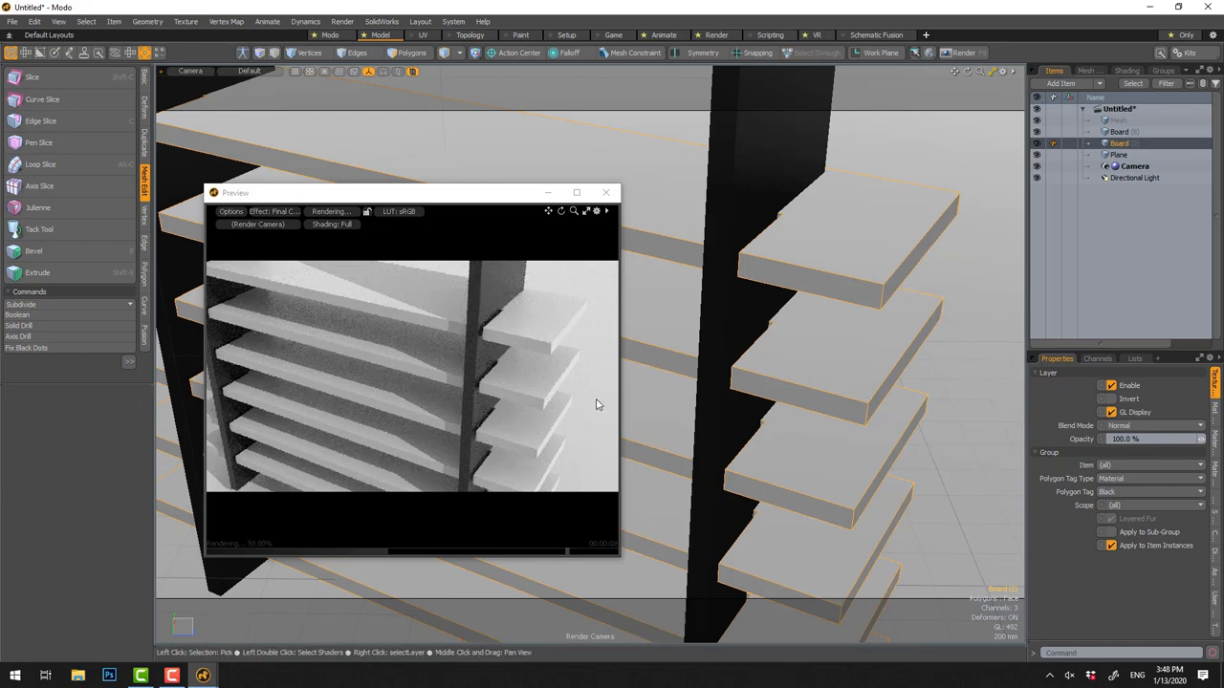
{"action": "left_click", "coordinate": [454, 21]}
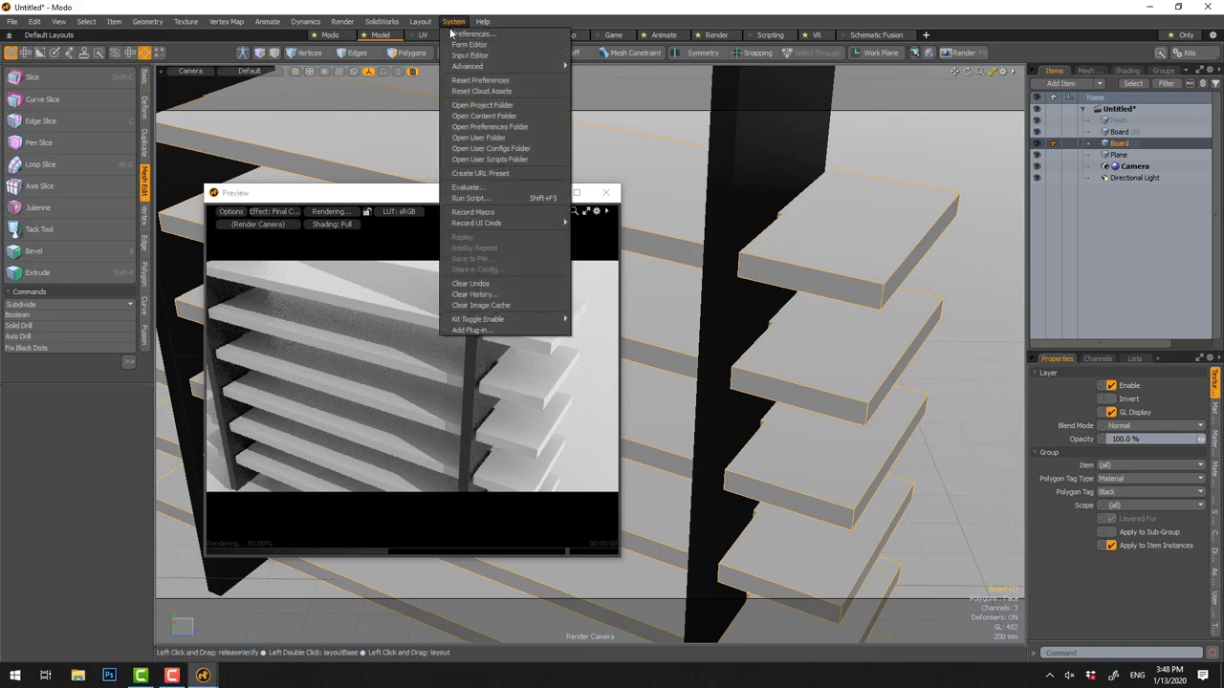
{"action": "left_click", "coordinate": [470, 33]}
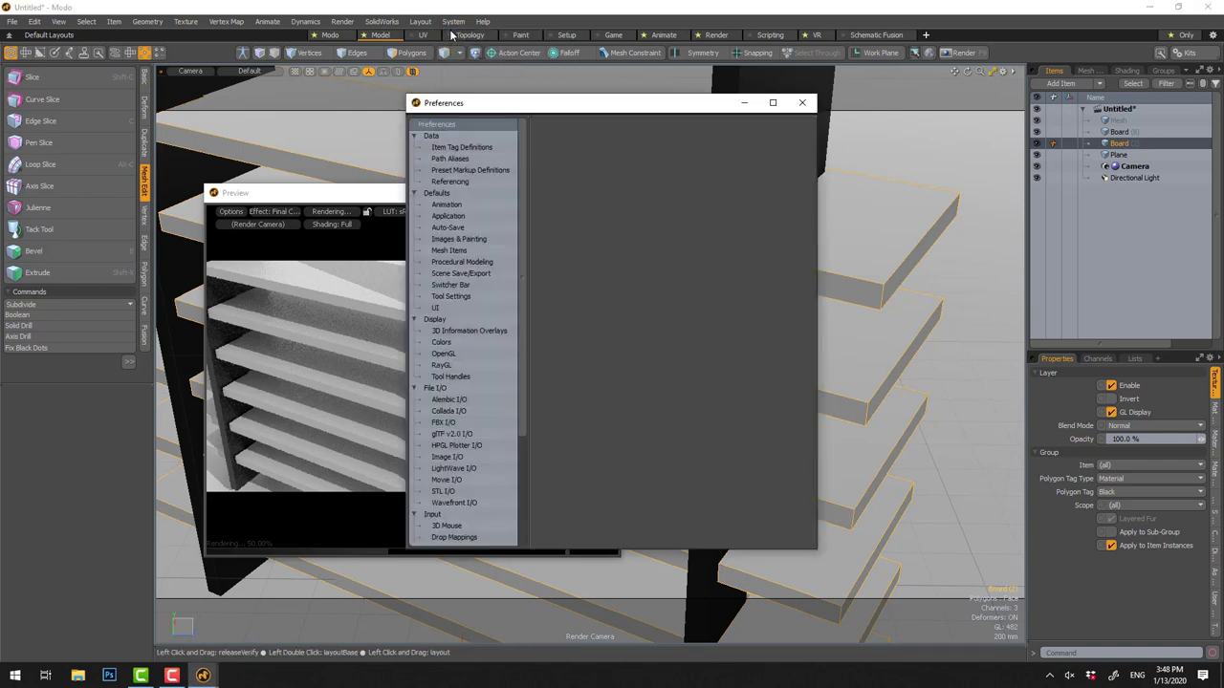
{"action": "left_click", "coordinate": [448, 228]}
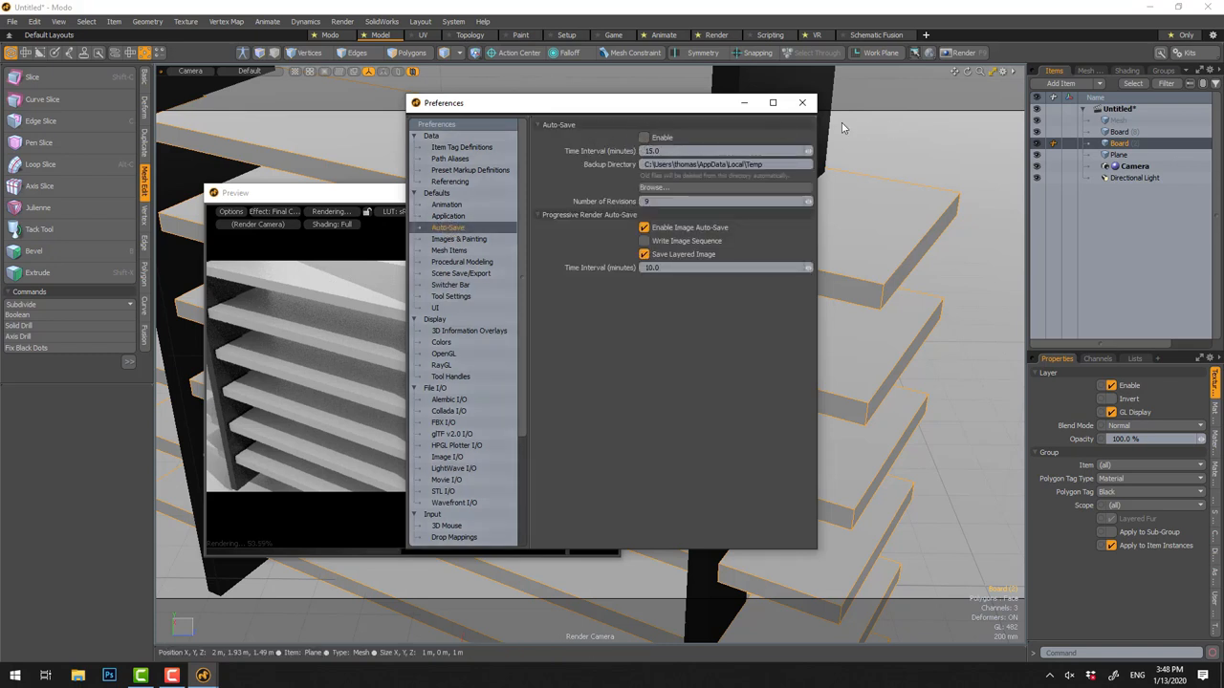
{"action": "left_click", "coordinate": [801, 102]}
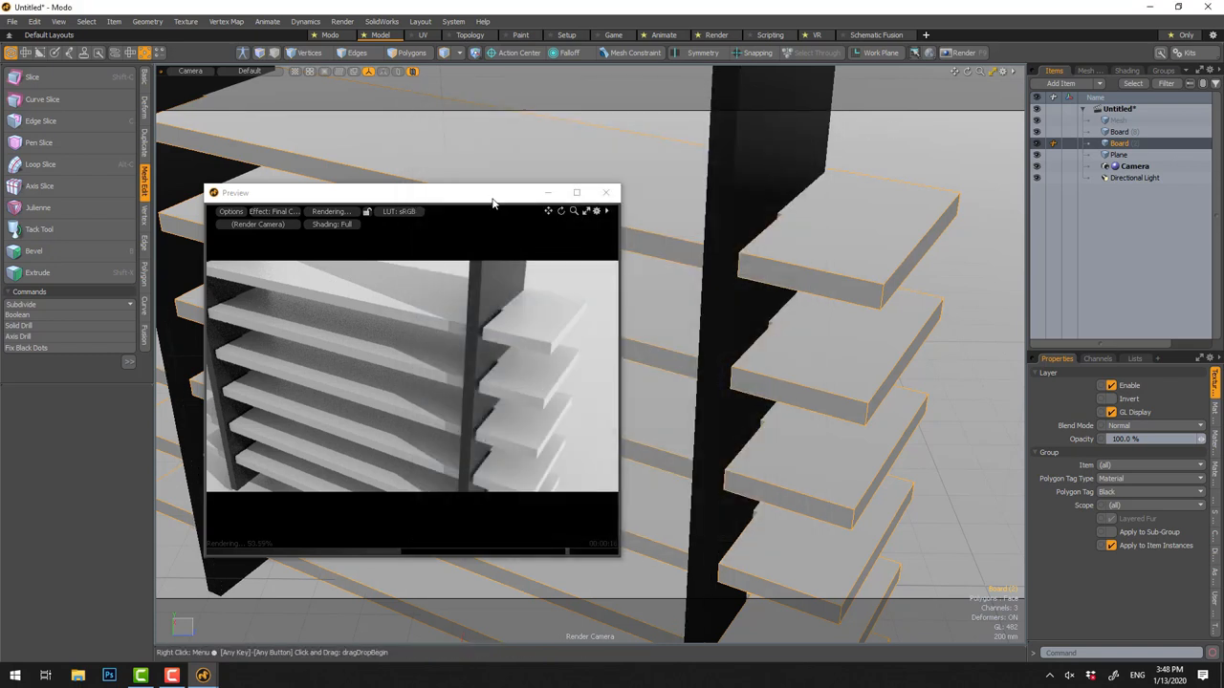
Select the Glass material in the shader tree and set its Transparent Amount to 98%
{"action": "left_click", "coordinate": [1126, 71]}
{"action": "left_click", "coordinate": [1088, 168]}
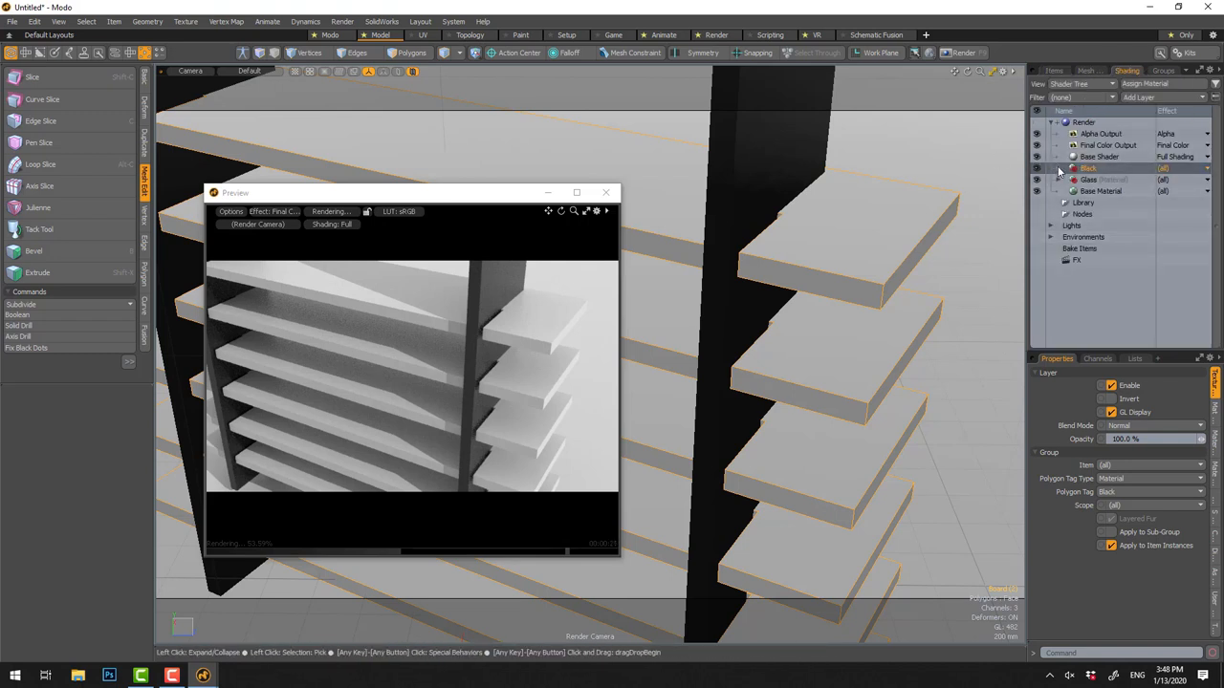
{"action": "left_click", "coordinate": [1058, 169]}
{"action": "left_click", "coordinate": [1059, 191]}
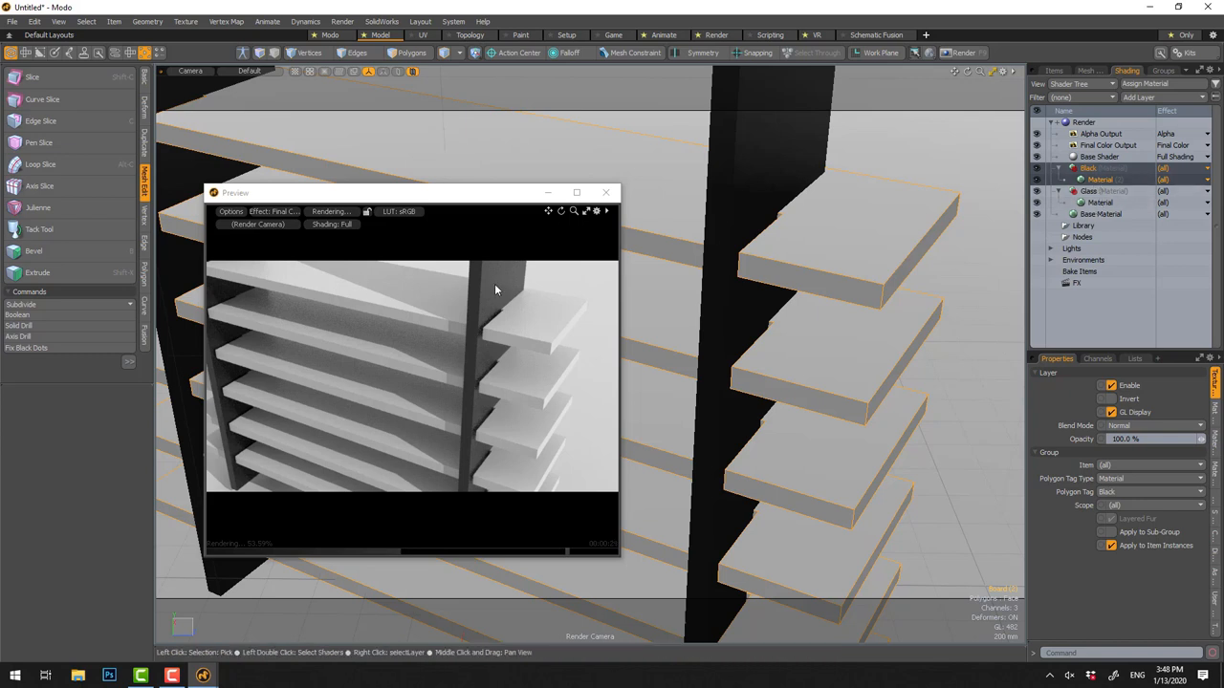
{"action": "key", "text": "Down"}
{"action": "key", "text": "Down"}
{"action": "key", "text": "Down"}
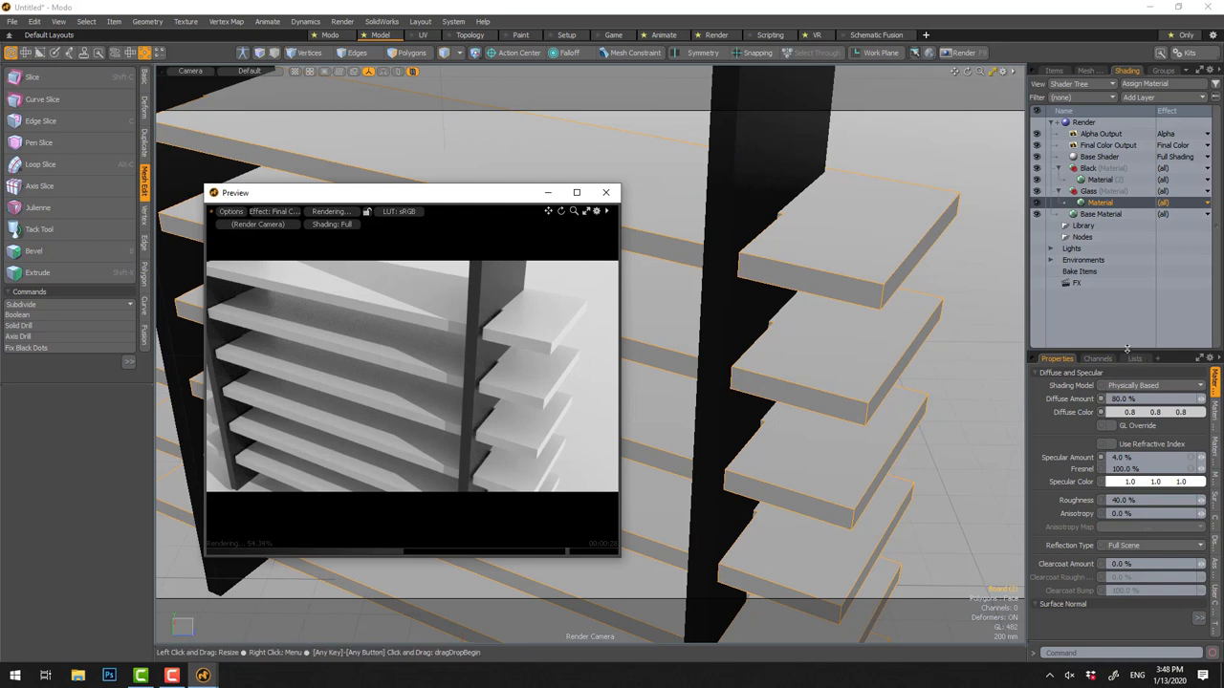
{"action": "left_click_drag", "start_coordinate": [1125, 357], "coordinate": [1125, 254]}
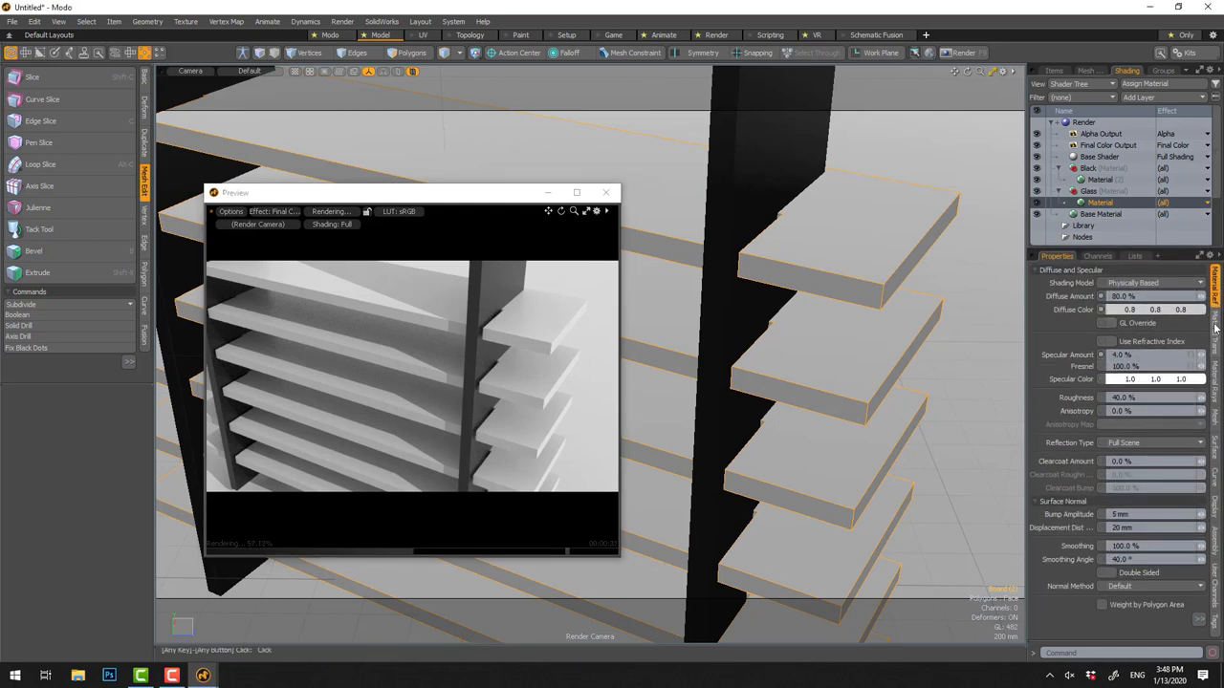
{"action": "left_click", "coordinate": [1215, 327]}
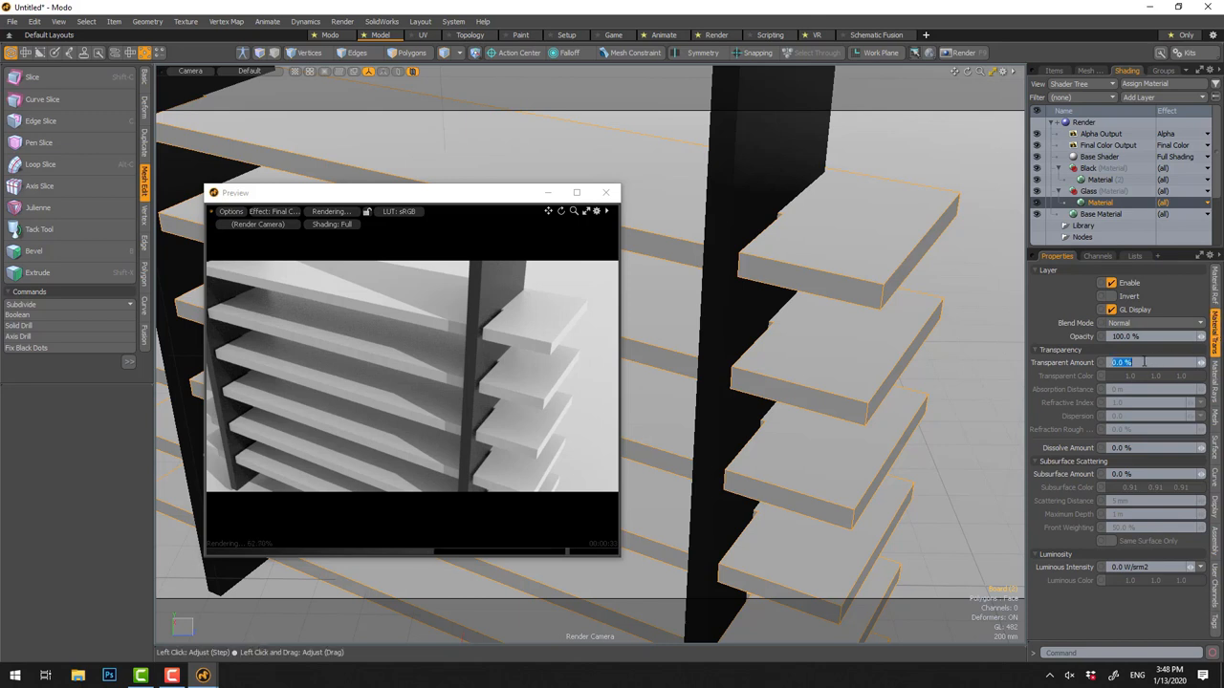
{"action": "type", "text": "98"}
{"action": "key", "text": "Return"}
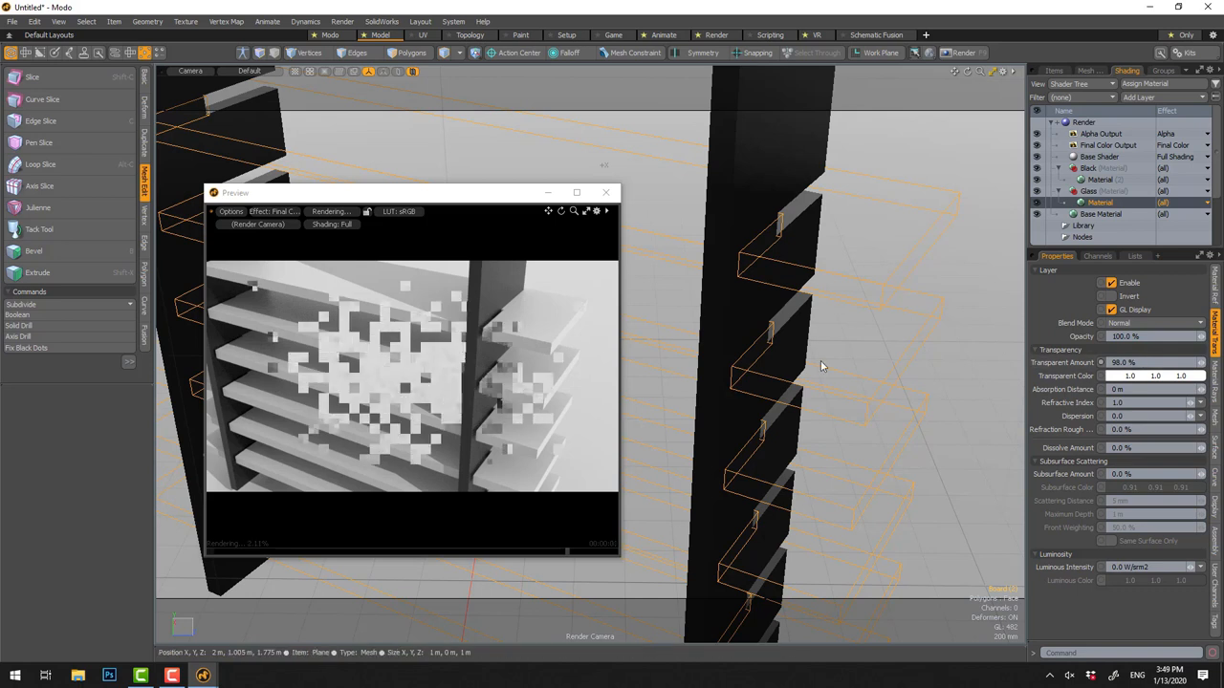
{"action": "scroll", "coordinate": [553, 325], "scroll_direction": "up", "scroll_amount": 2}
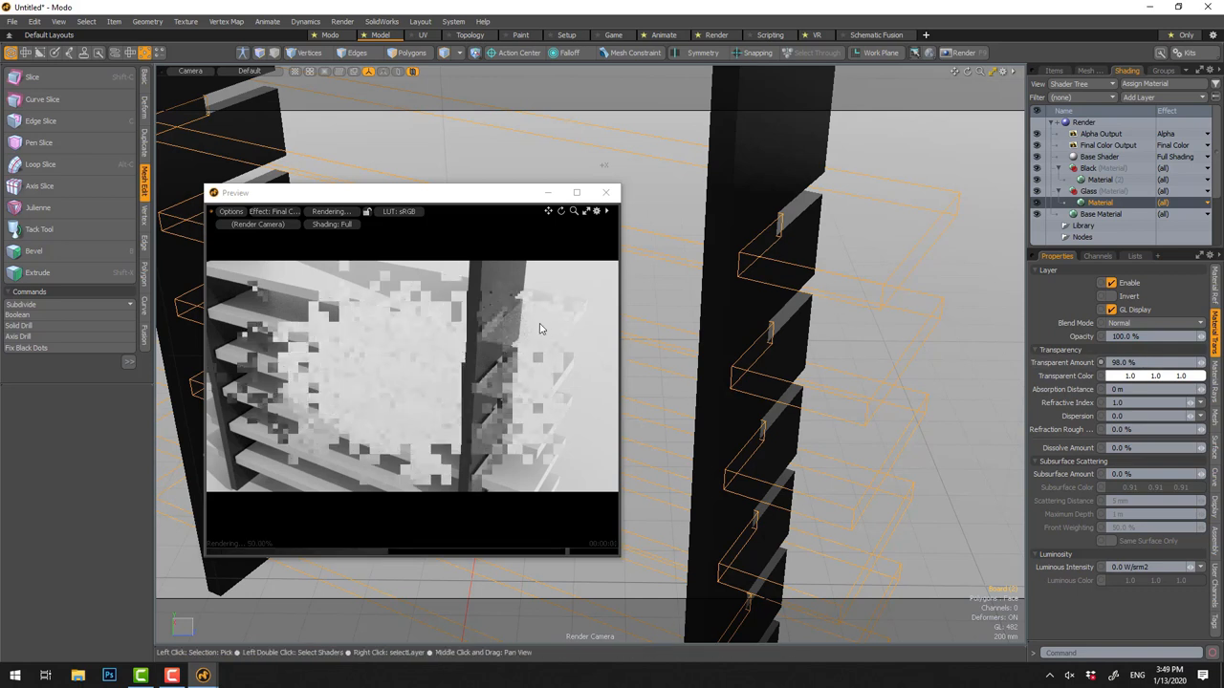
Tint the Glass transparent colour faint blue and choose the Calspar2 refractive index of 1.486
{"action": "left_click", "coordinate": [1120, 375]}
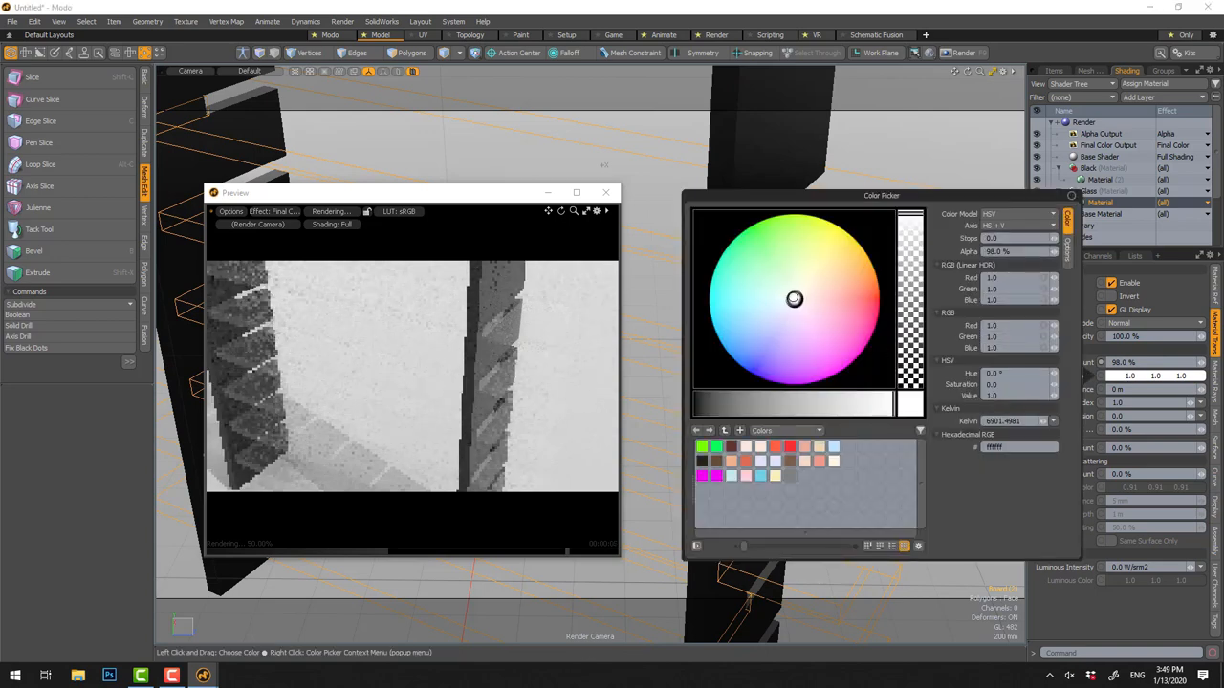
{"action": "left_click_drag", "start_coordinate": [791, 299], "coordinate": [793, 303]}
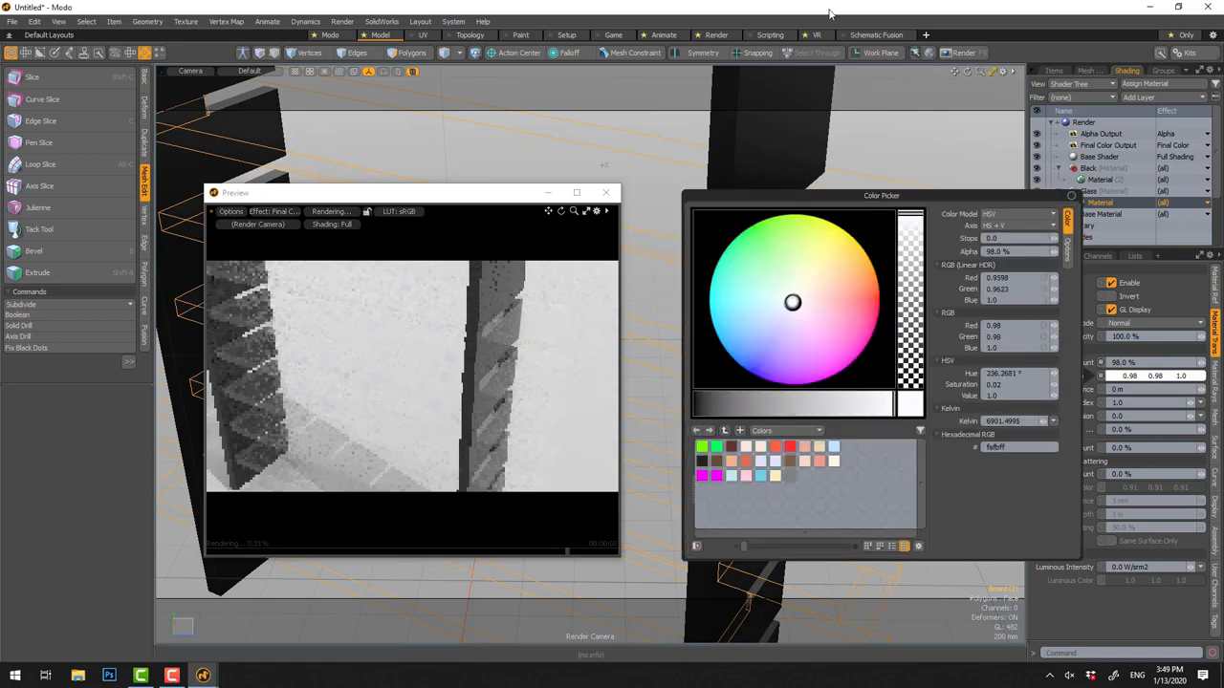
{"action": "left_click", "coordinate": [1070, 195]}
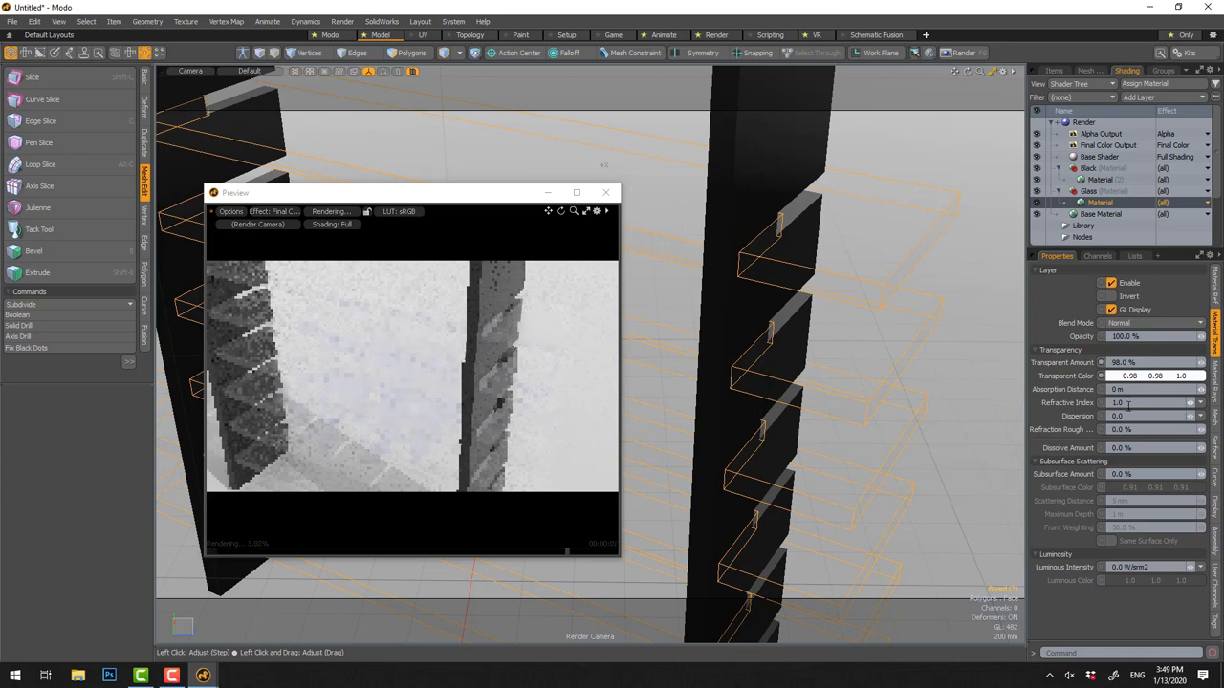
{"action": "left_click", "coordinate": [1201, 403]}
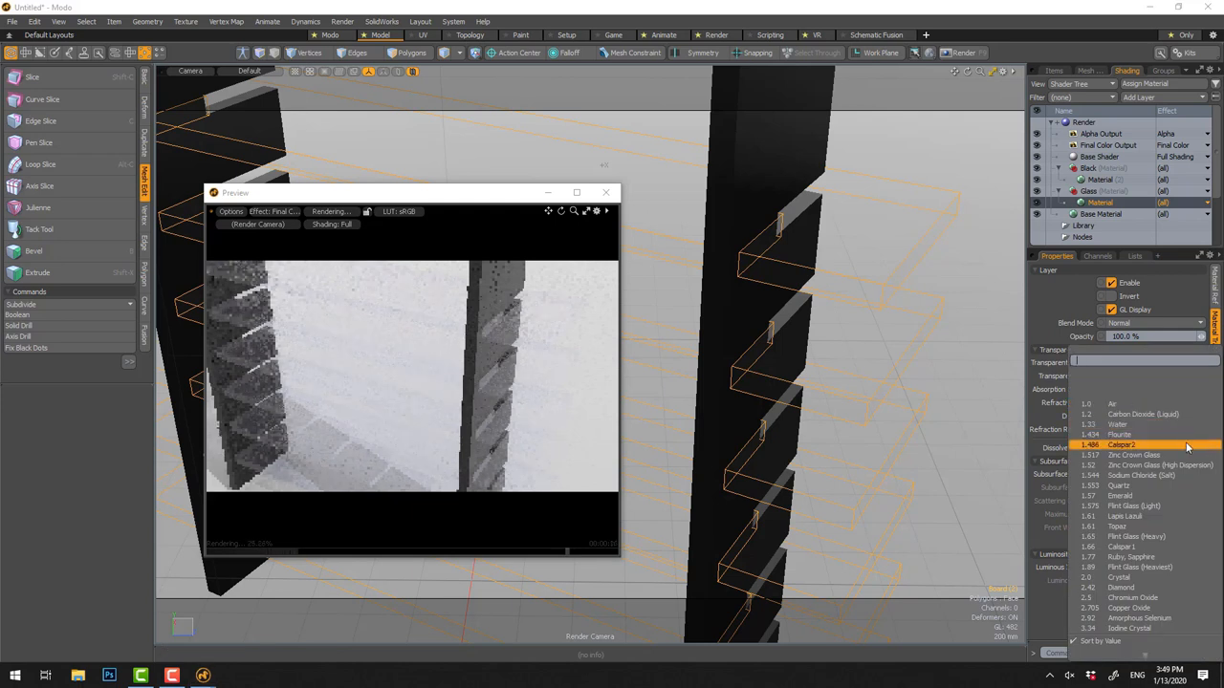
{"action": "left_click", "coordinate": [1188, 446]}
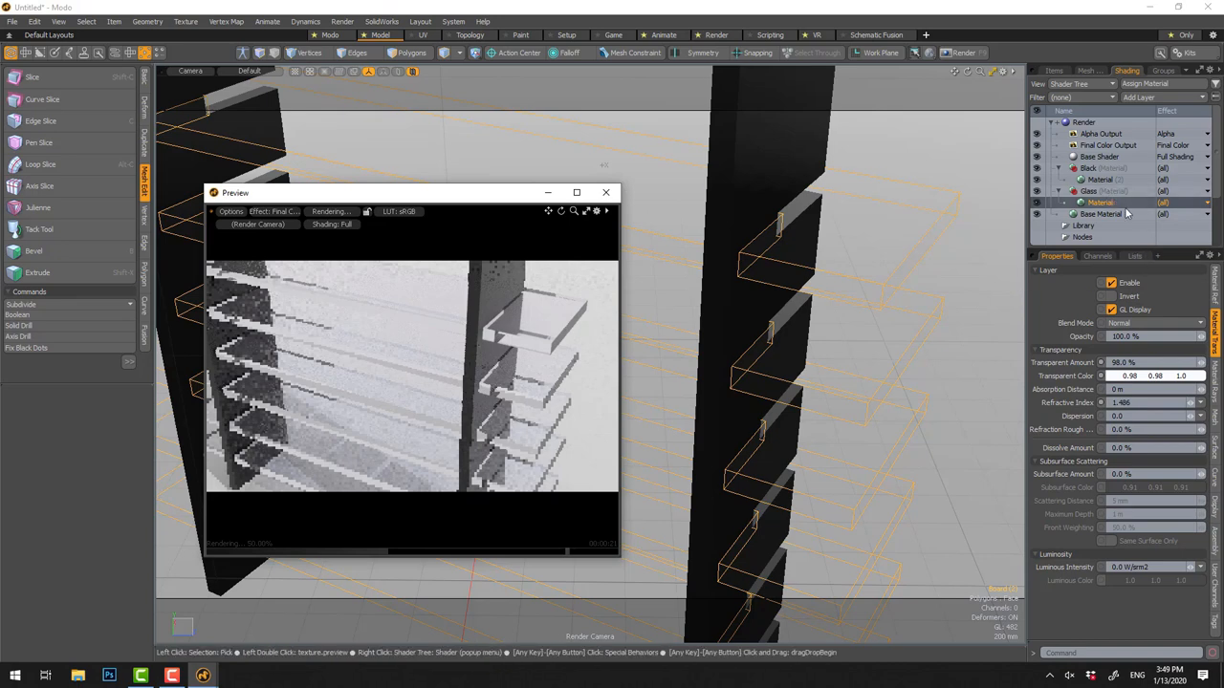
Set the Glass material's Rounded Edge Width to 5 mm in its surface settings
{"action": "left_click", "coordinate": [1216, 279]}
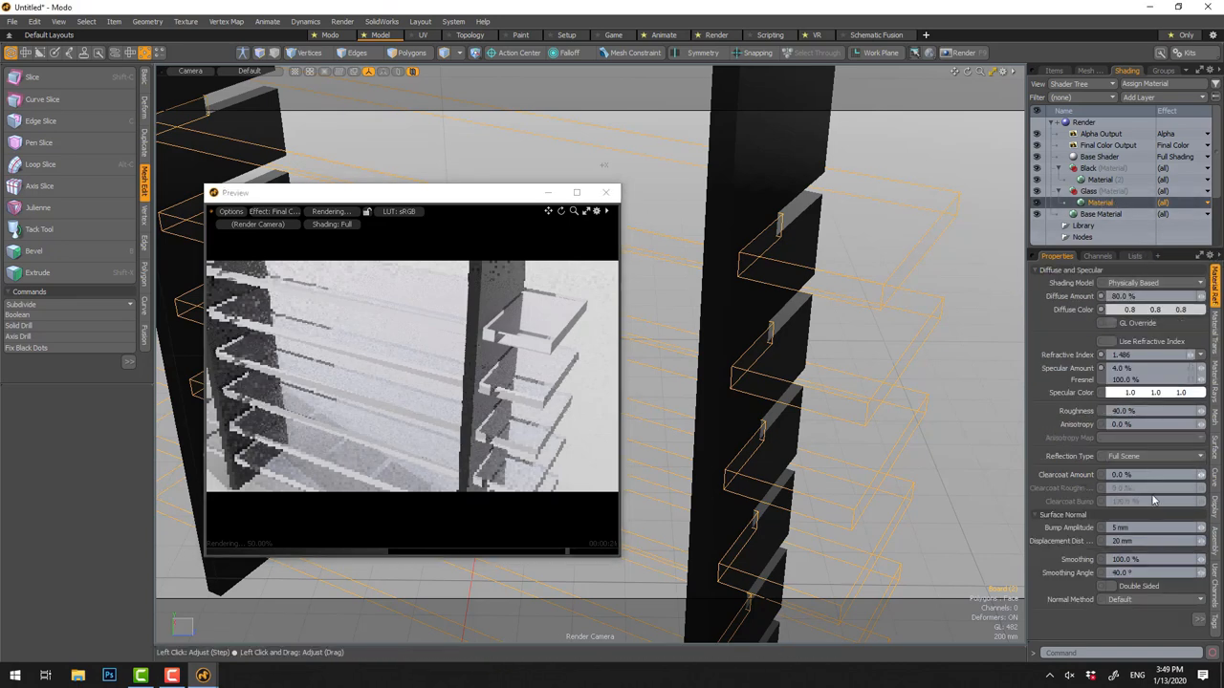
{"action": "left_click", "coordinate": [1198, 618]}
{"action": "type", "text": "5"}
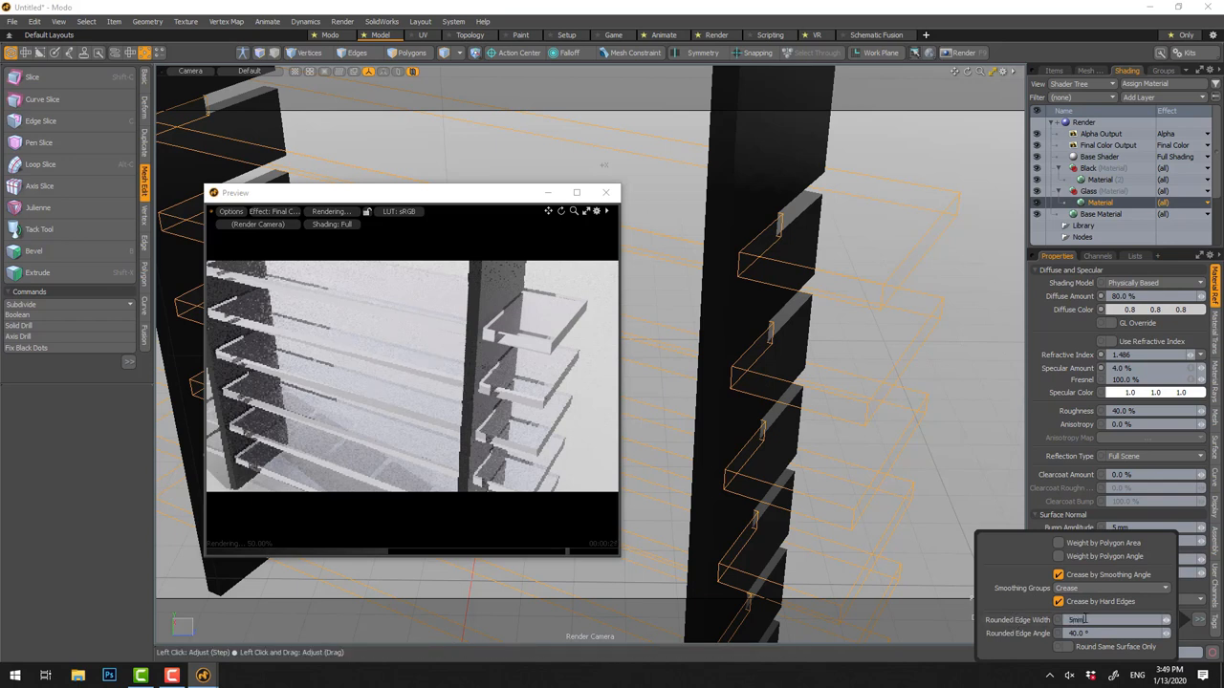
{"action": "left_click", "coordinate": [531, 348]}
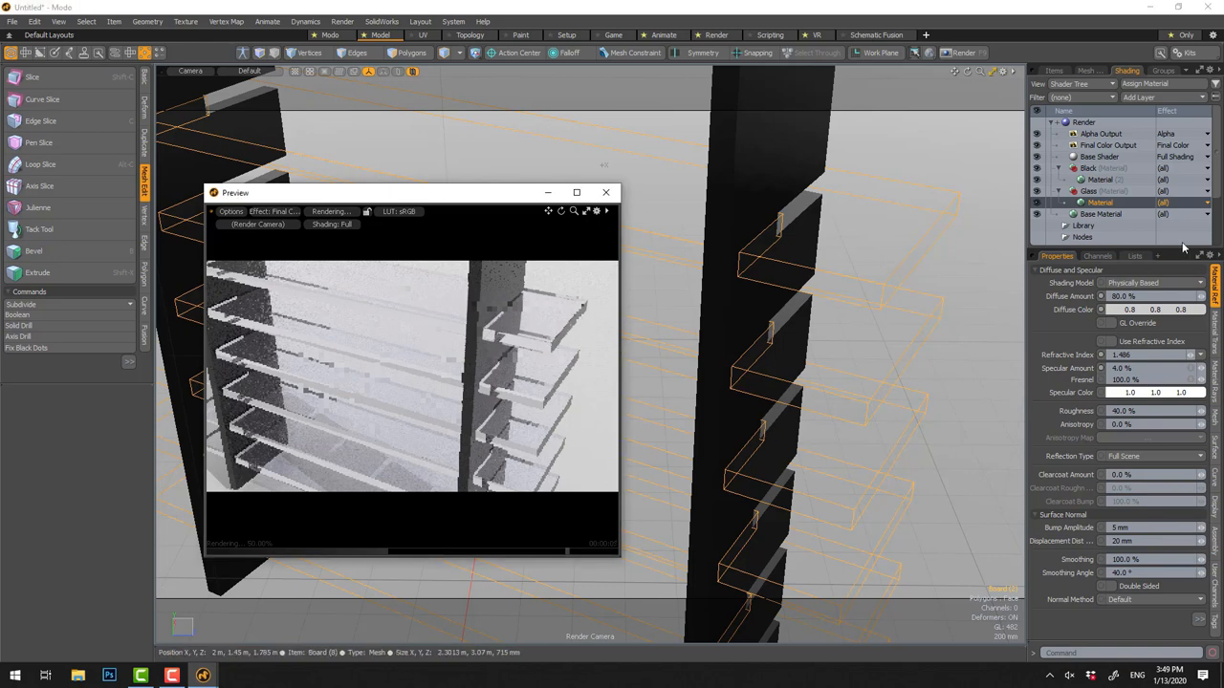
Adjust the Glass transparent colour toward a pale blue tint
{"action": "left_click", "coordinate": [1216, 330]}
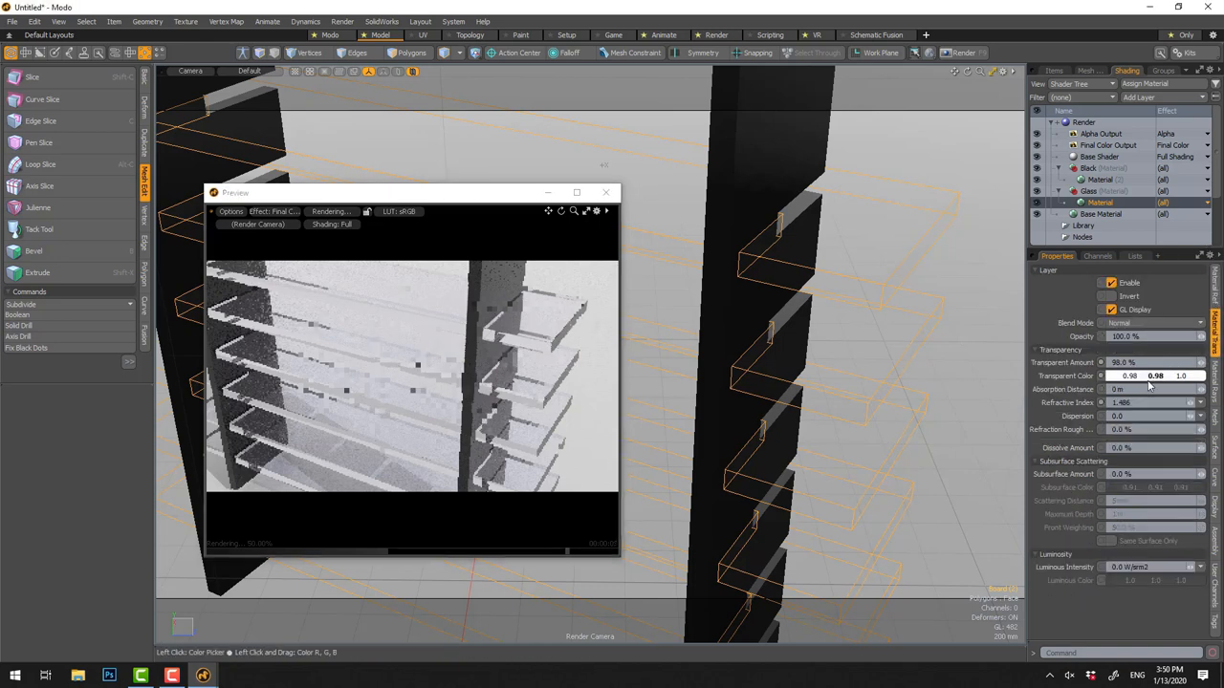
{"action": "left_click", "coordinate": [1109, 376]}
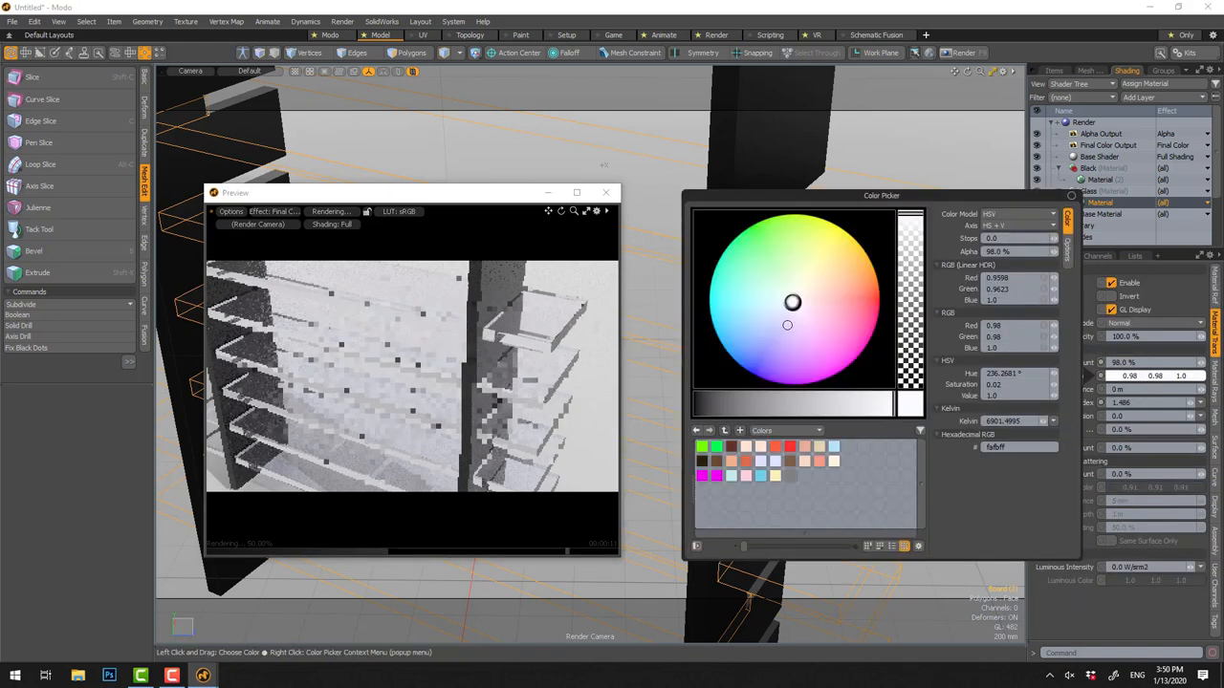
{"action": "left_click", "coordinate": [787, 300]}
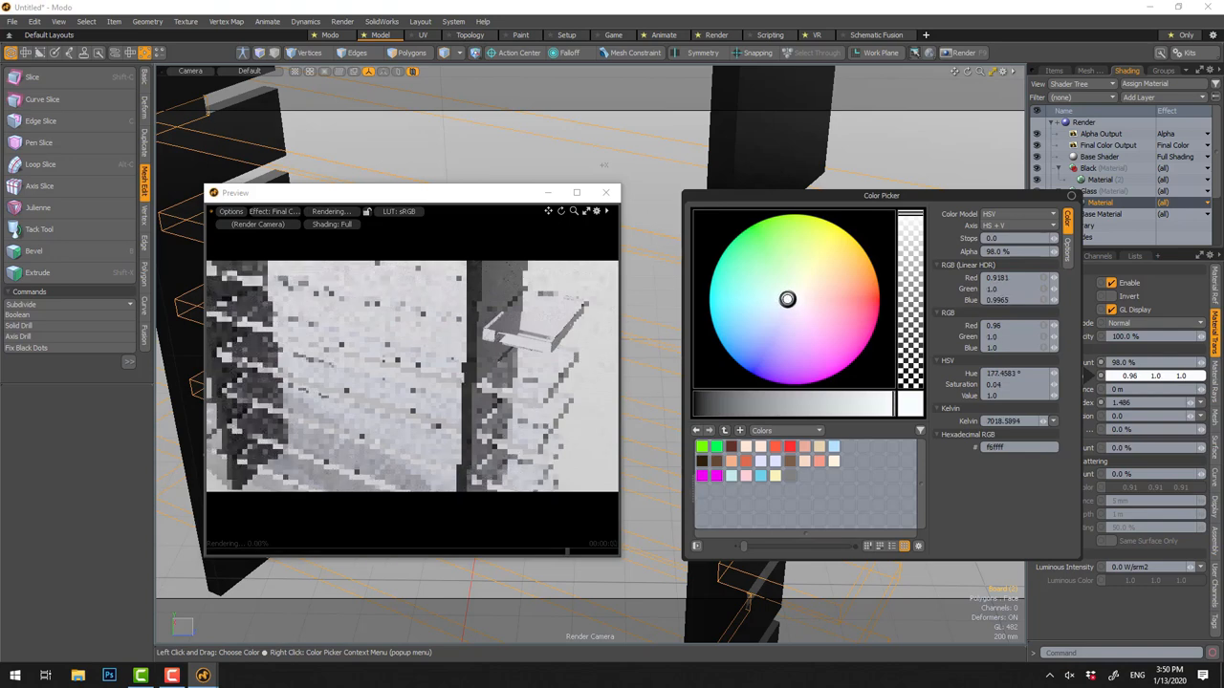
{"action": "left_click_drag", "start_coordinate": [787, 300], "coordinate": [784, 305]}
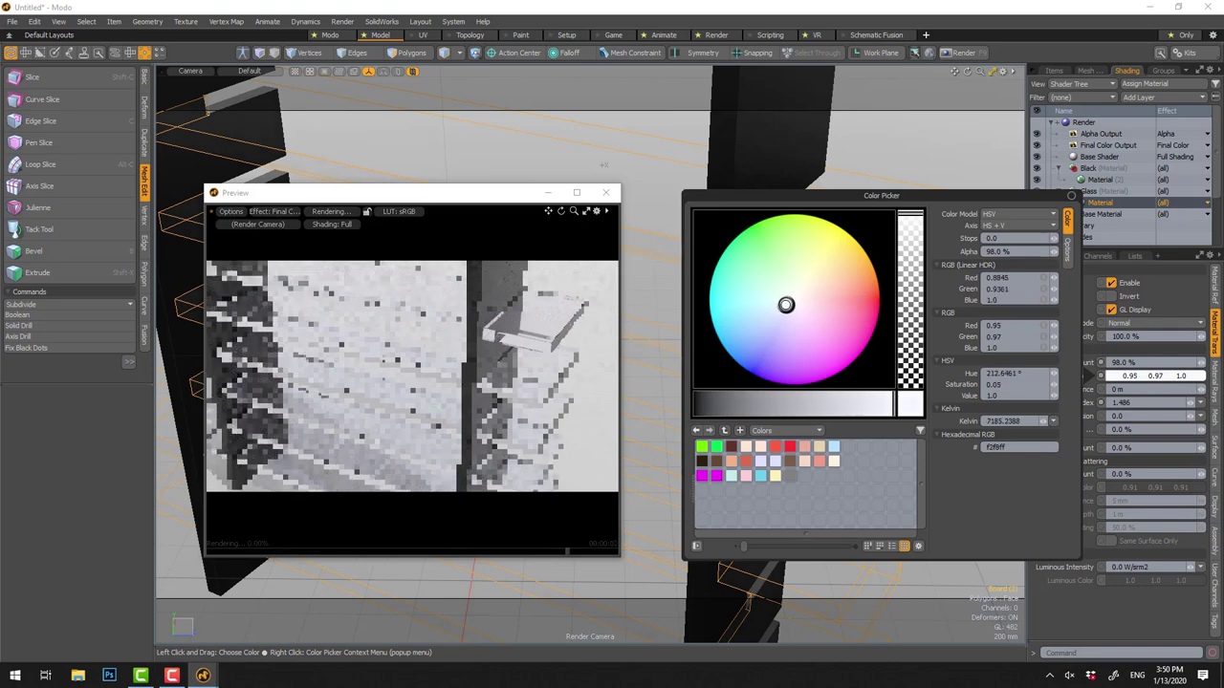
{"action": "left_click", "coordinate": [843, 86]}
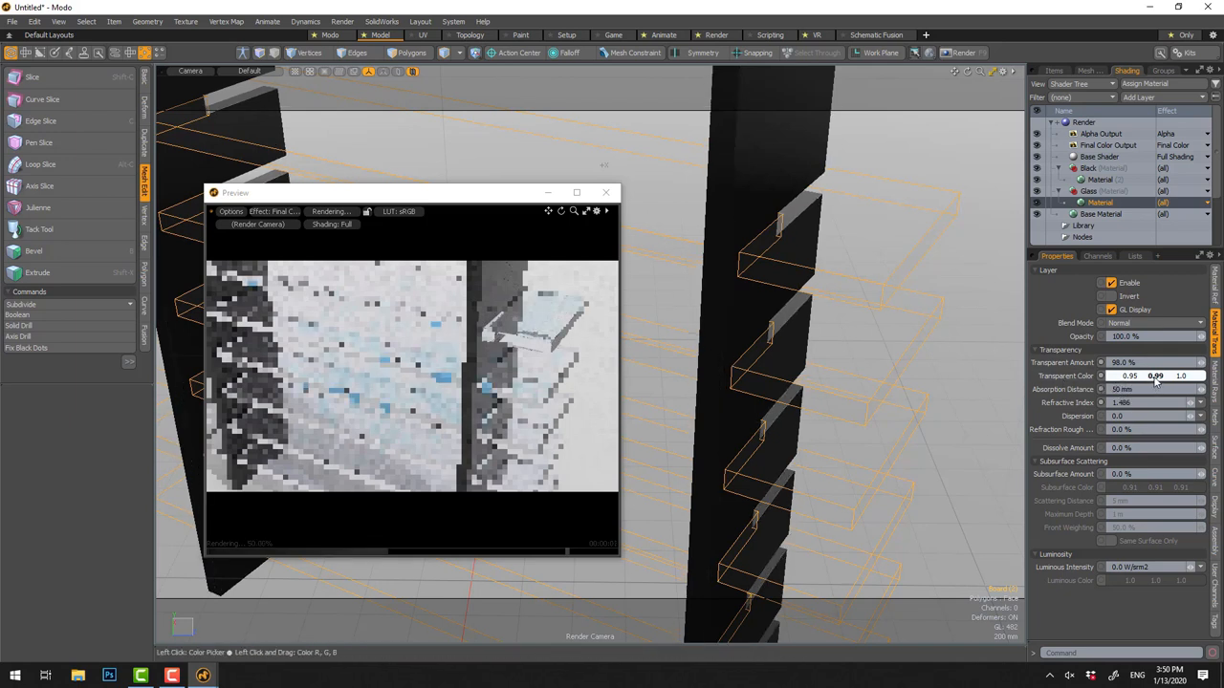
{"action": "left_click", "coordinate": [1154, 376]}
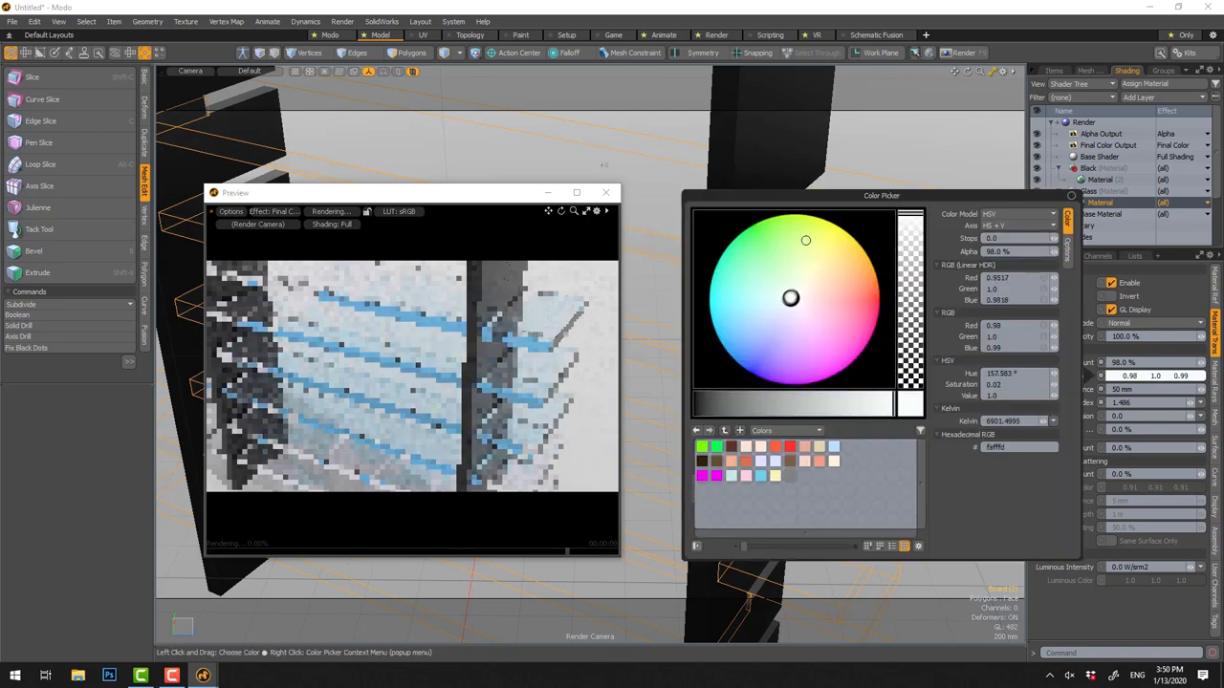
{"action": "left_click", "coordinate": [1071, 195]}
Set Absorption Distance to 100 mm and pale the tint to a near-white cyan (0.98, 1.0, 1.0)
{"action": "left_click", "coordinate": [1126, 390]}
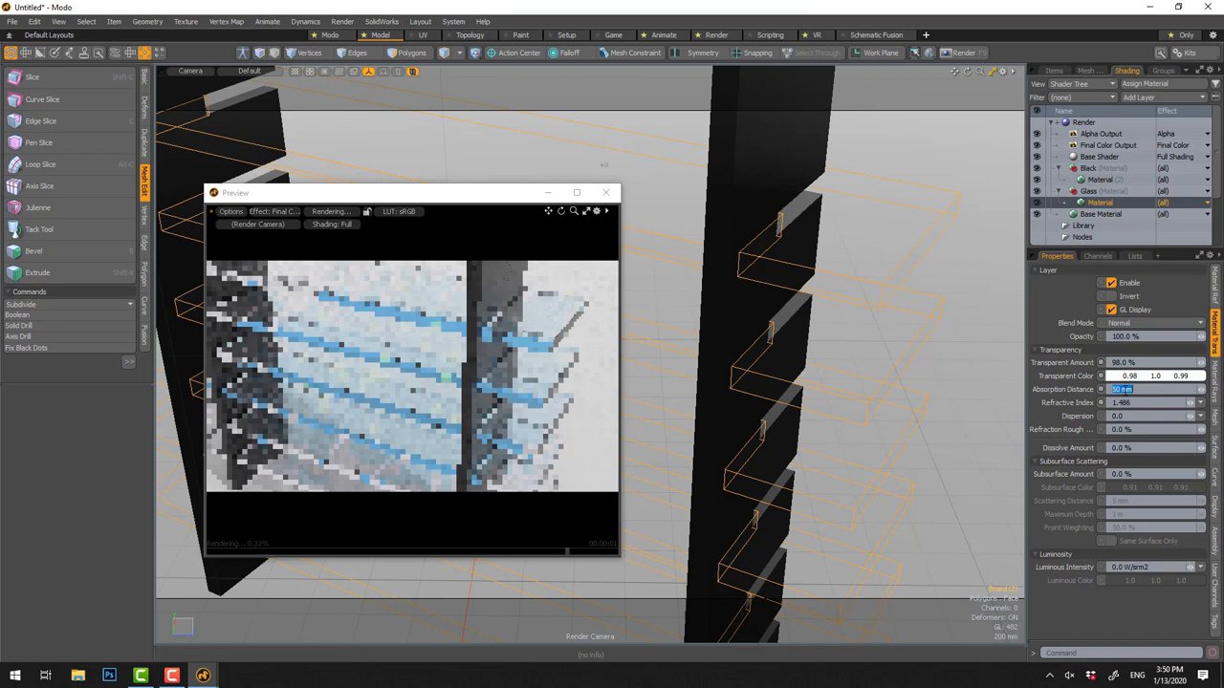
{"action": "type", "text": "100"}
{"action": "key", "text": "Return"}
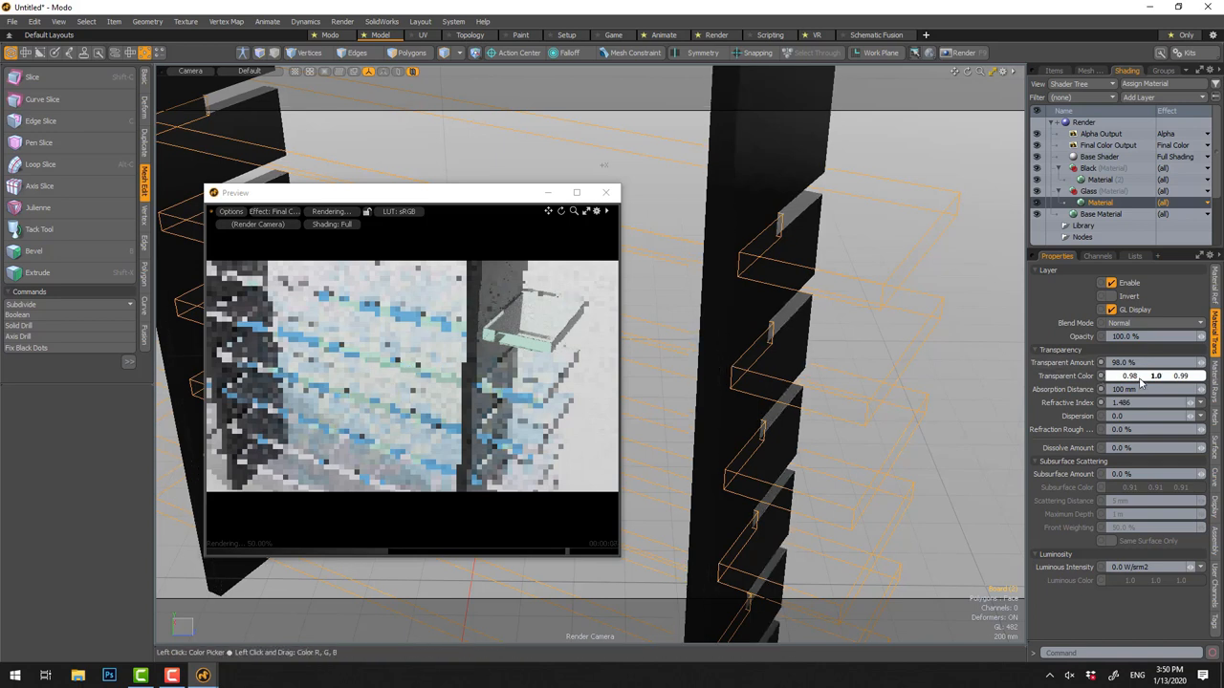
{"action": "left_click", "coordinate": [1102, 375]}
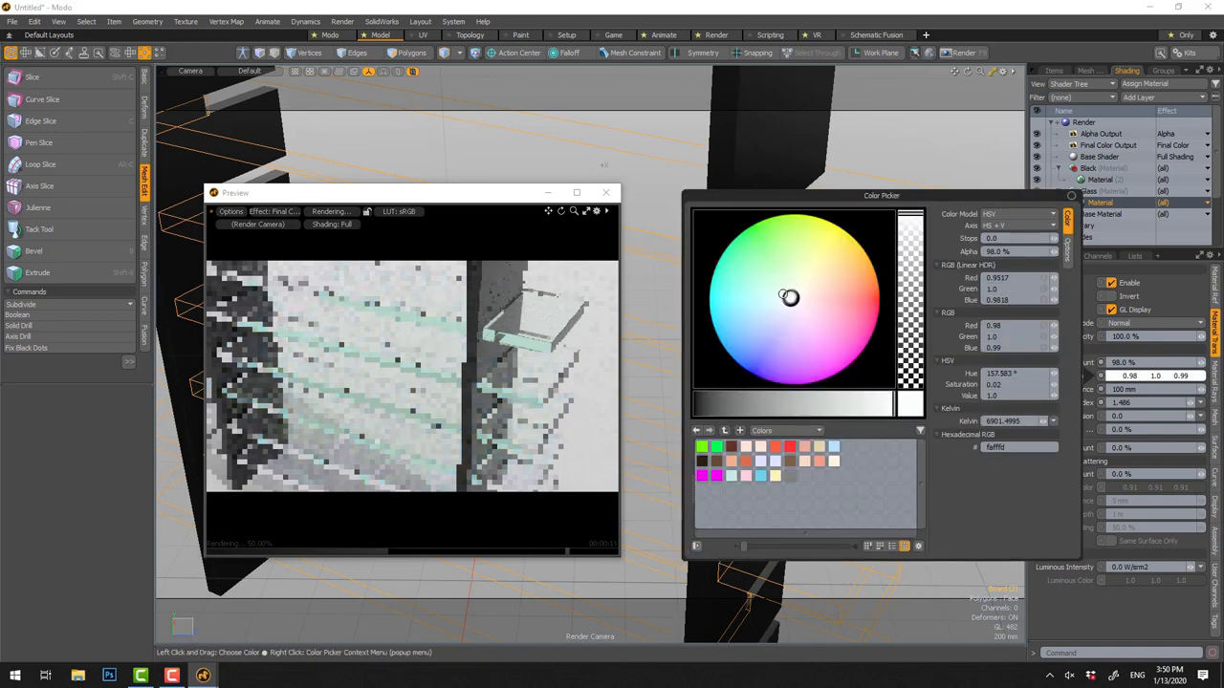
{"action": "left_click_drag", "start_coordinate": [790, 297], "coordinate": [790, 301]}
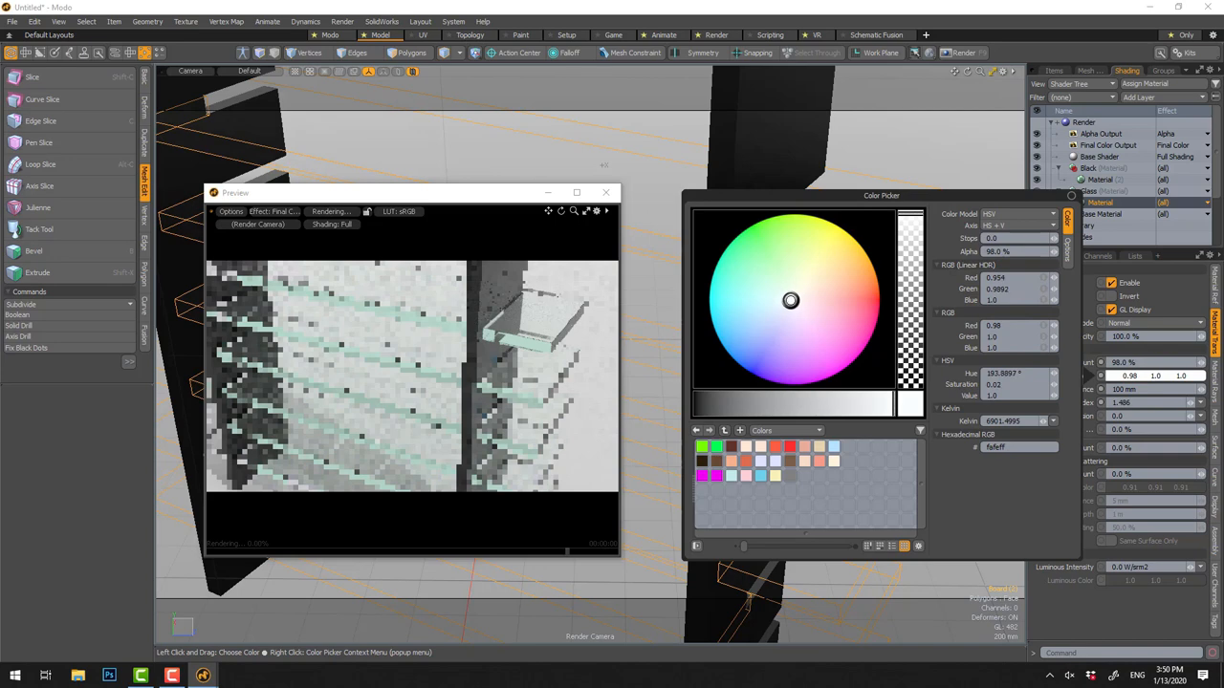
{"action": "key", "text": "Escape"}
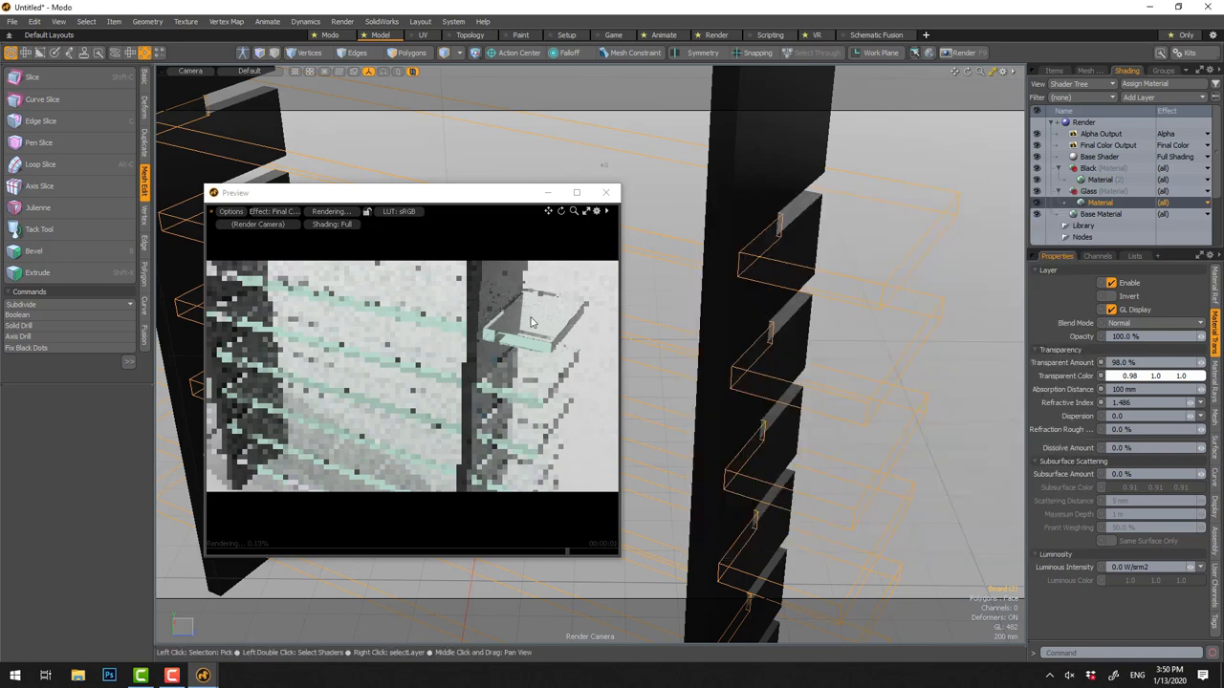
Give the Black side-panel material a 5 mm Rounded Edge Width to match the glass
{"action": "left_click", "coordinate": [1099, 179]}
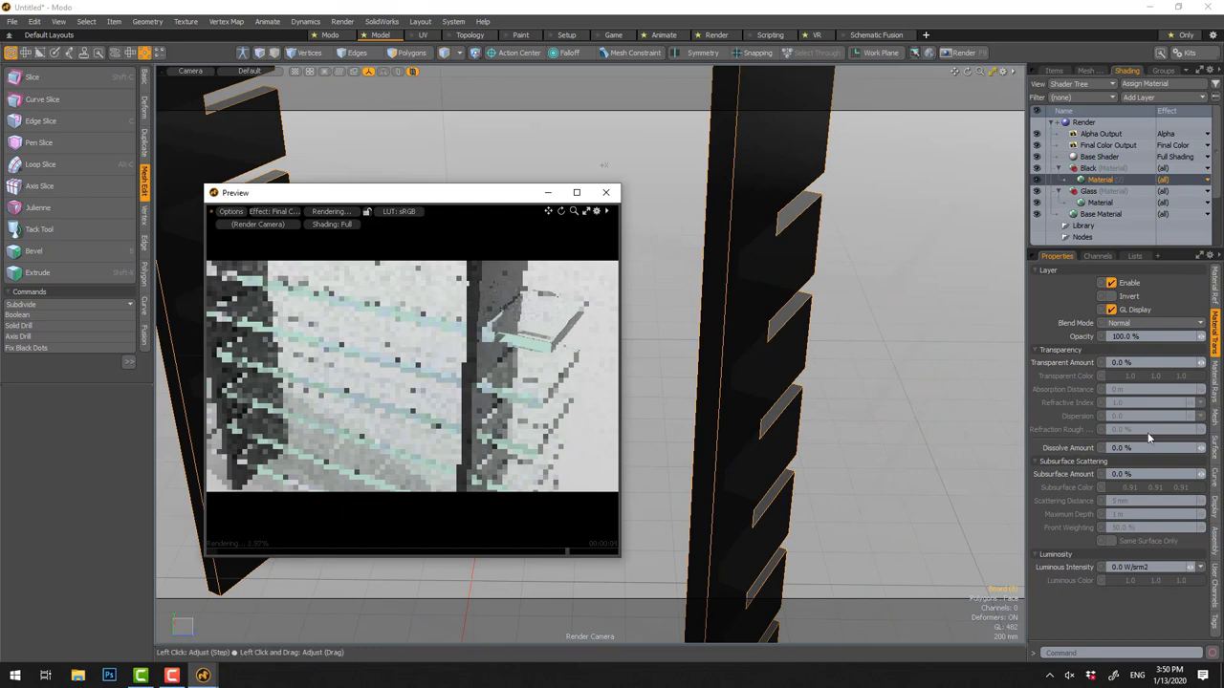
{"action": "left_click_drag", "start_coordinate": [1133, 250], "coordinate": [1133, 206]}
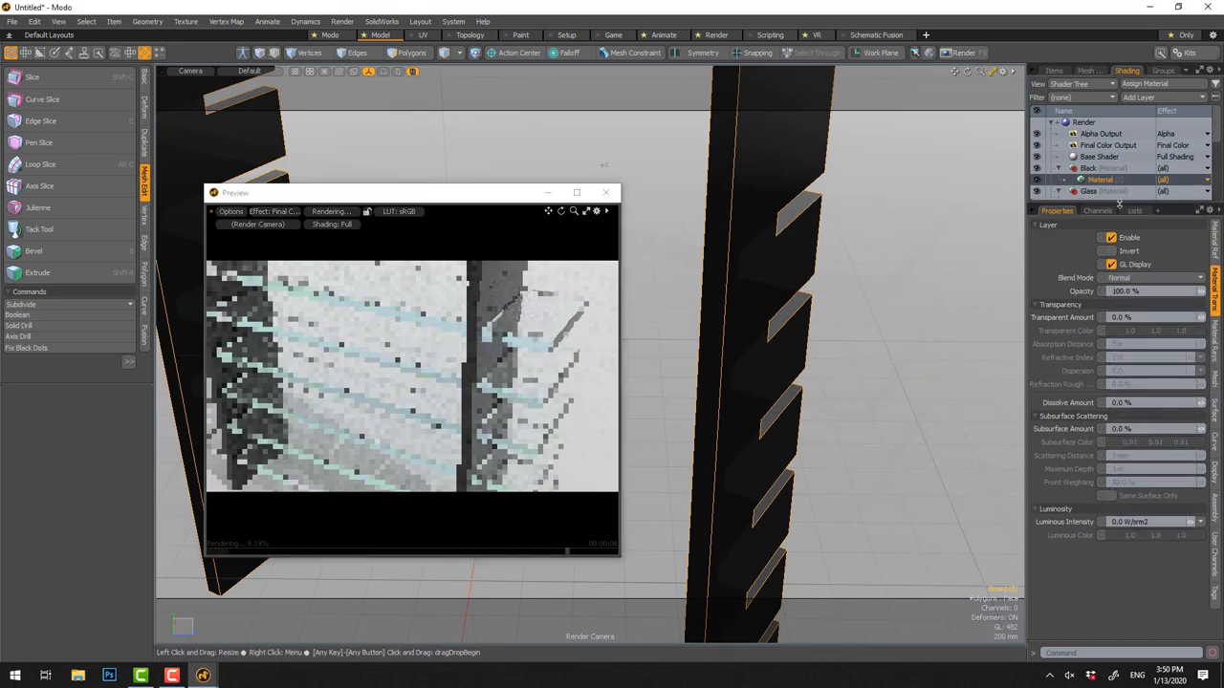
{"action": "left_click", "coordinate": [1214, 237]}
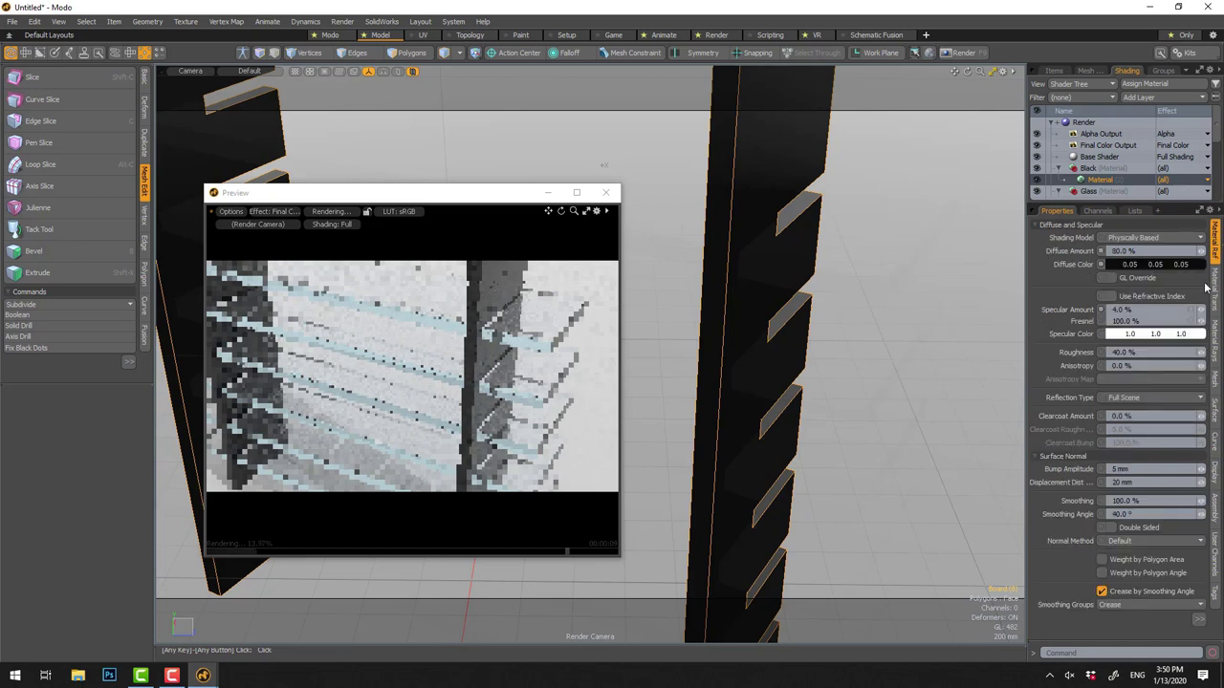
{"action": "left_click", "coordinate": [1197, 621]}
{"action": "left_click", "coordinate": [1079, 615]}
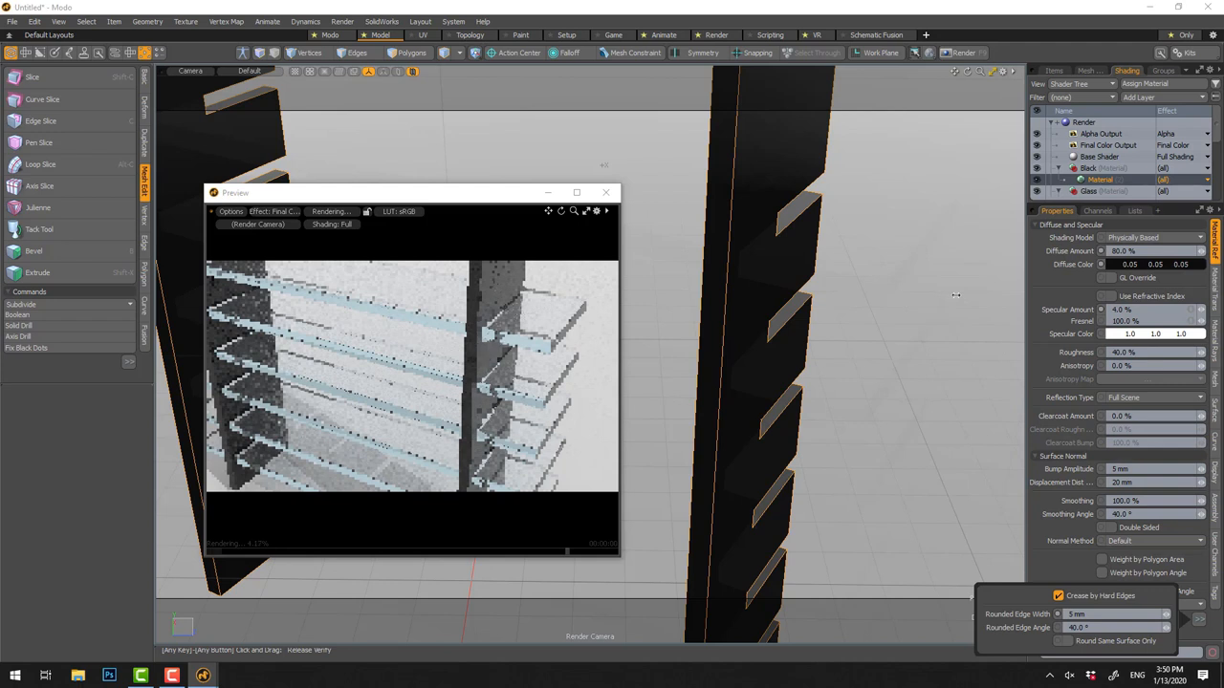
{"action": "left_click", "coordinate": [765, 72]}
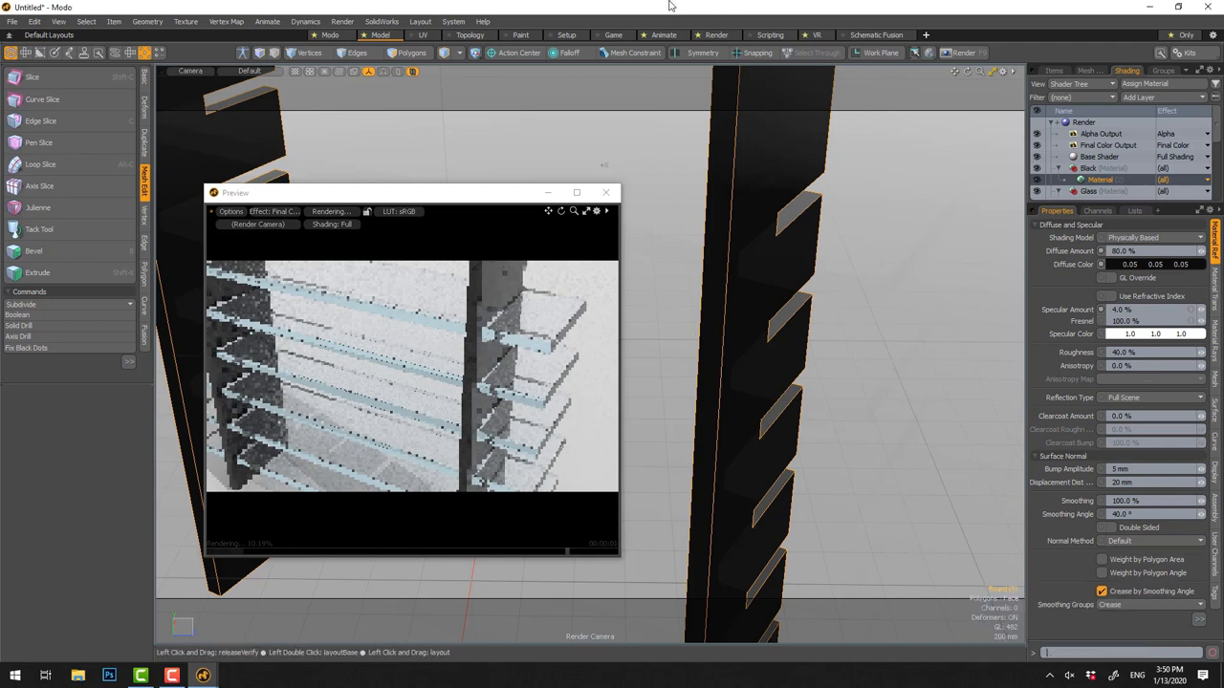